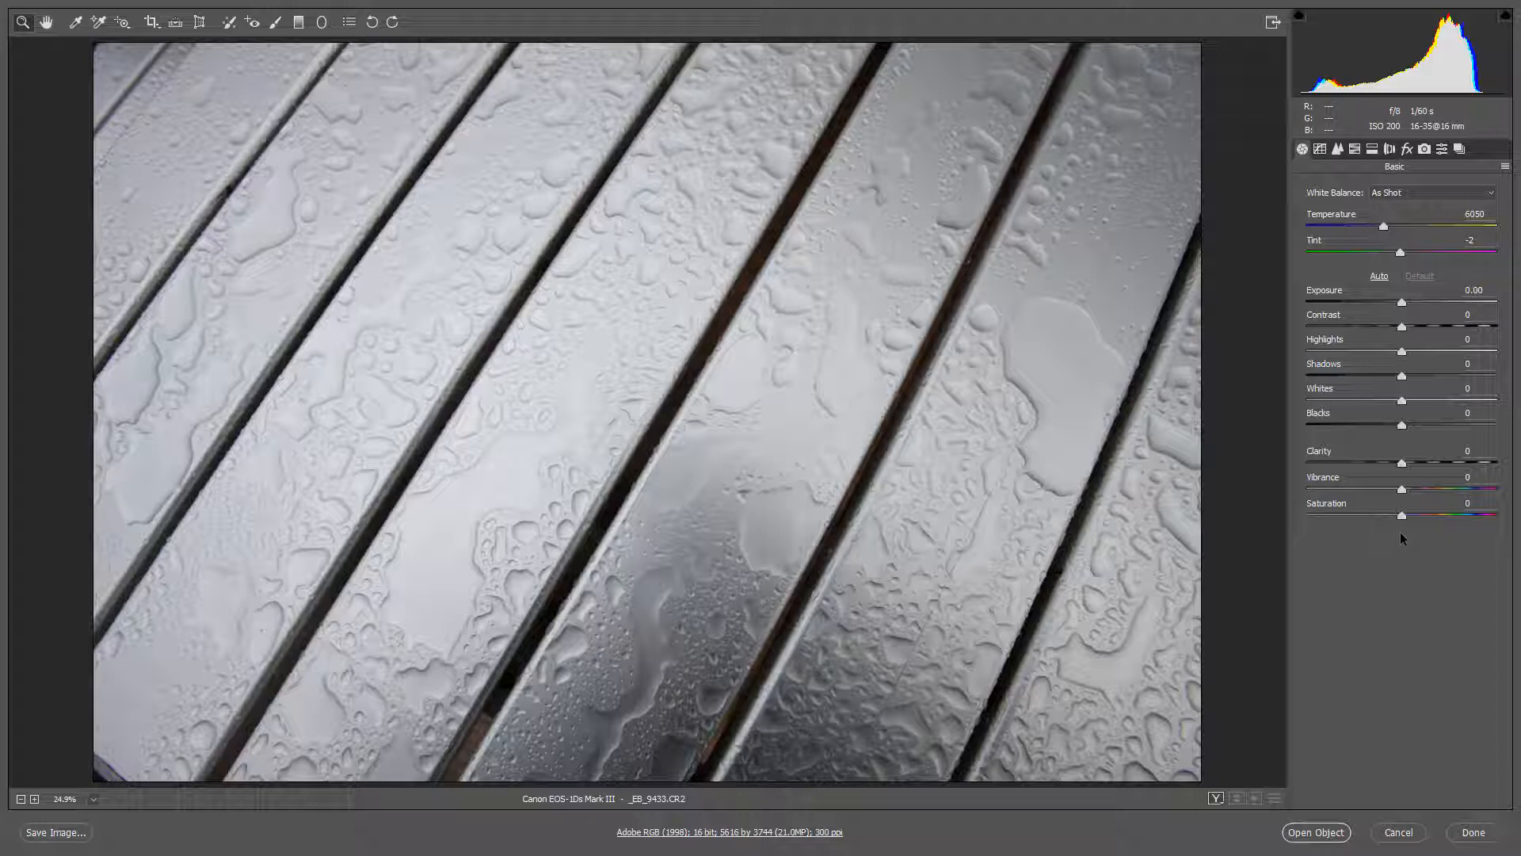
Remove chromatic aberration from the raw photo and enable its lens profile corrections
{"action": "key", "text": "Tab"}
{"action": "left_click", "coordinate": [1391, 151]}
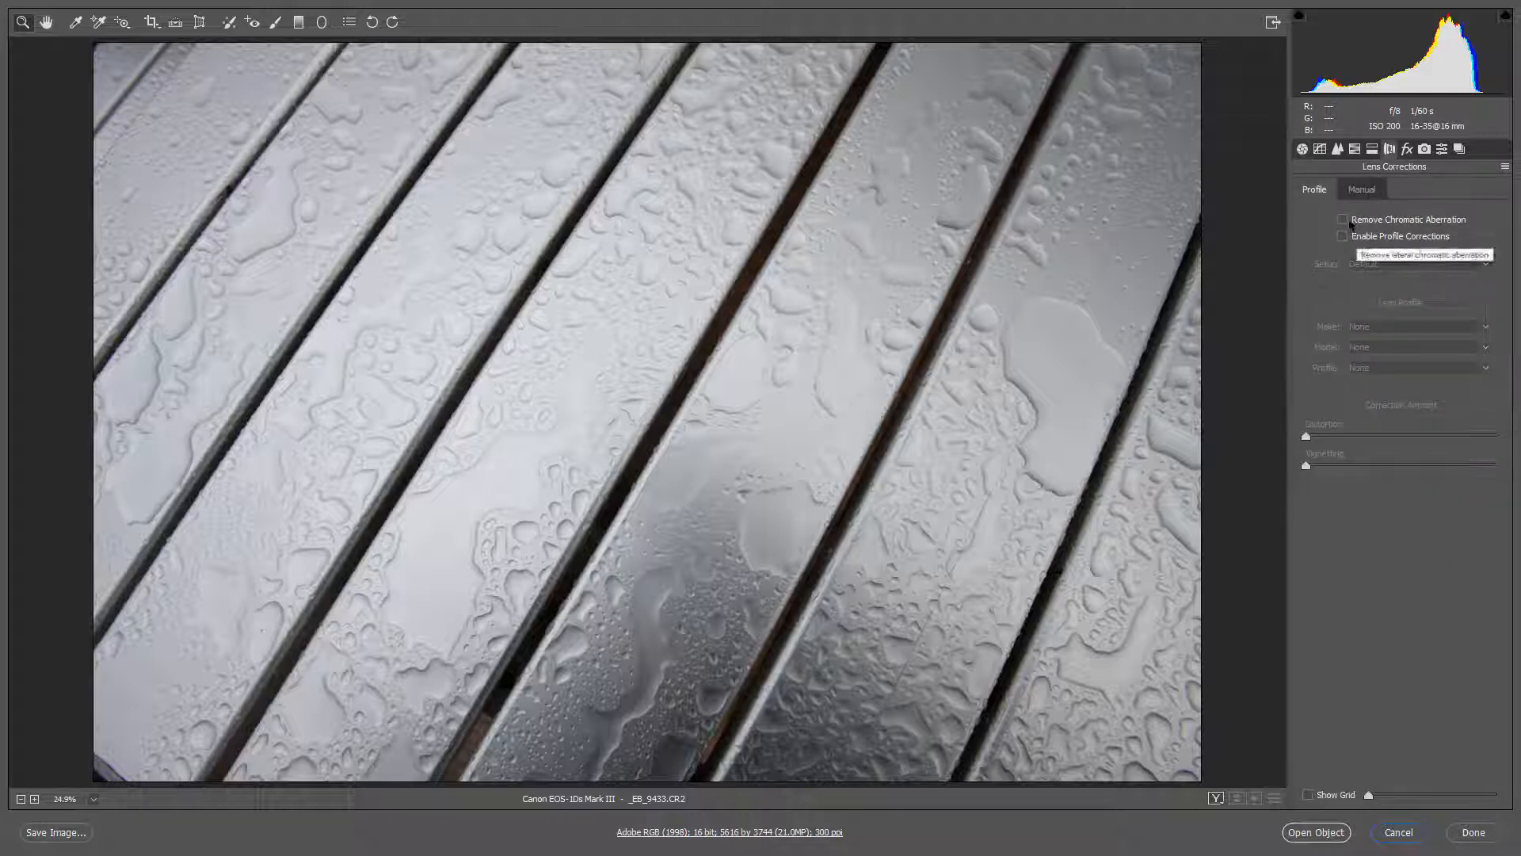
{"action": "left_click", "coordinate": [1347, 221]}
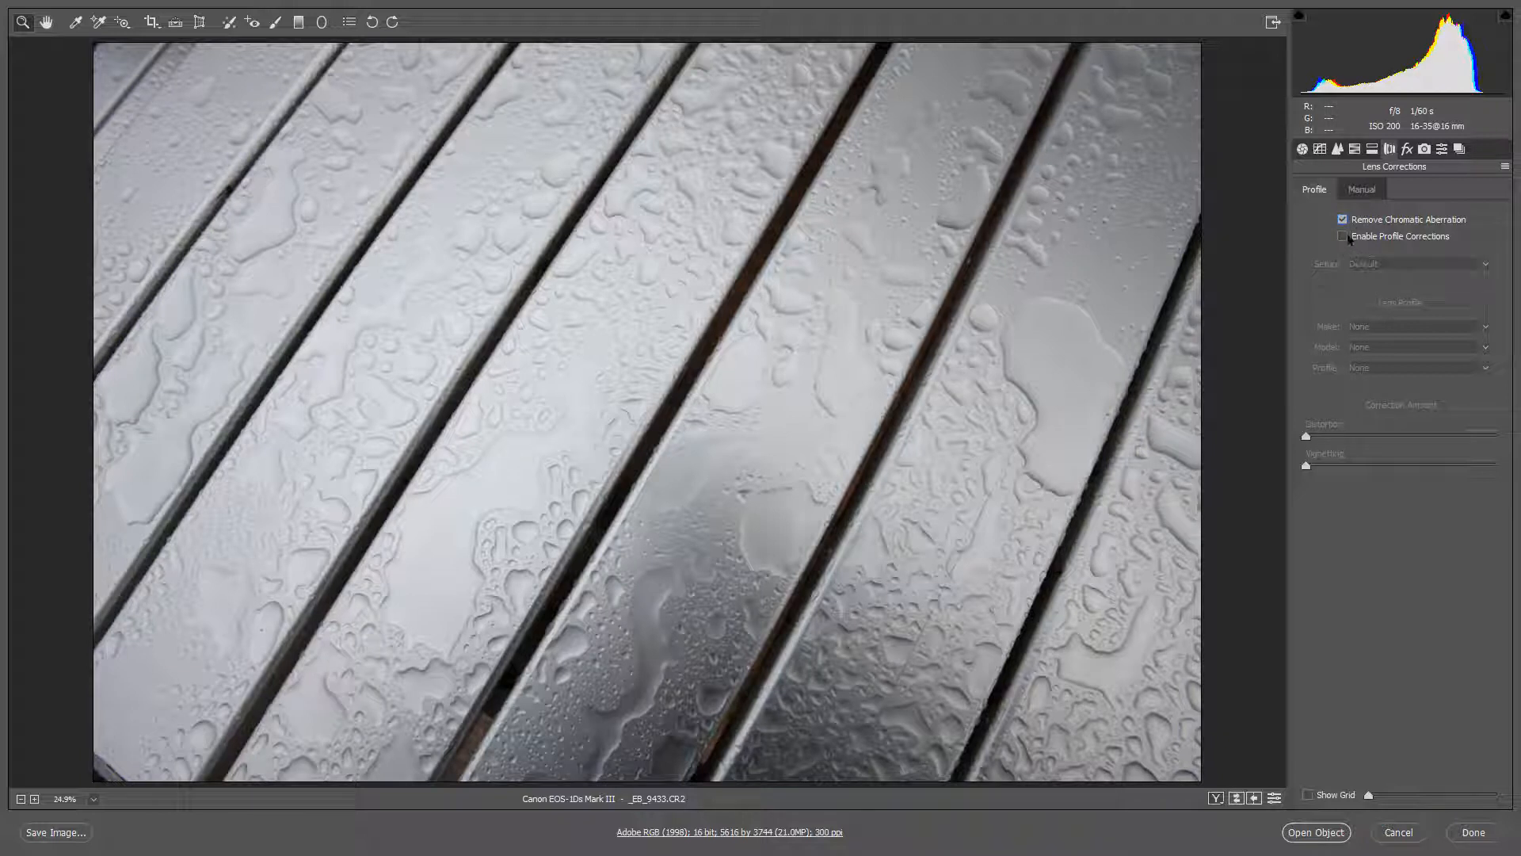
{"action": "left_click", "coordinate": [1344, 237]}
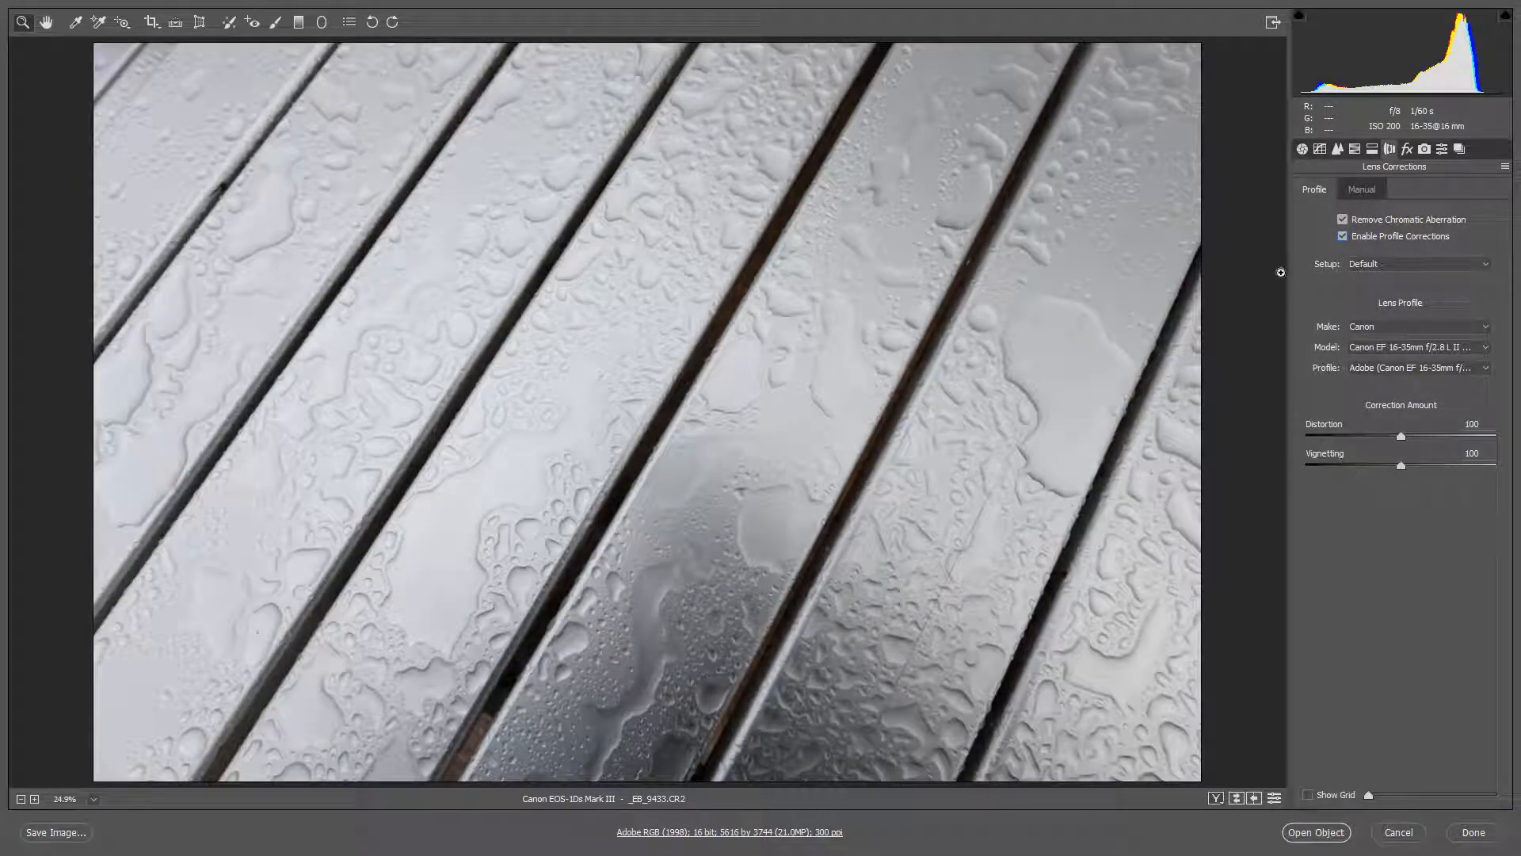
Set Dehaze to +59 and Clarity to +56 for the raw photo
{"action": "left_click", "coordinate": [1302, 150]}
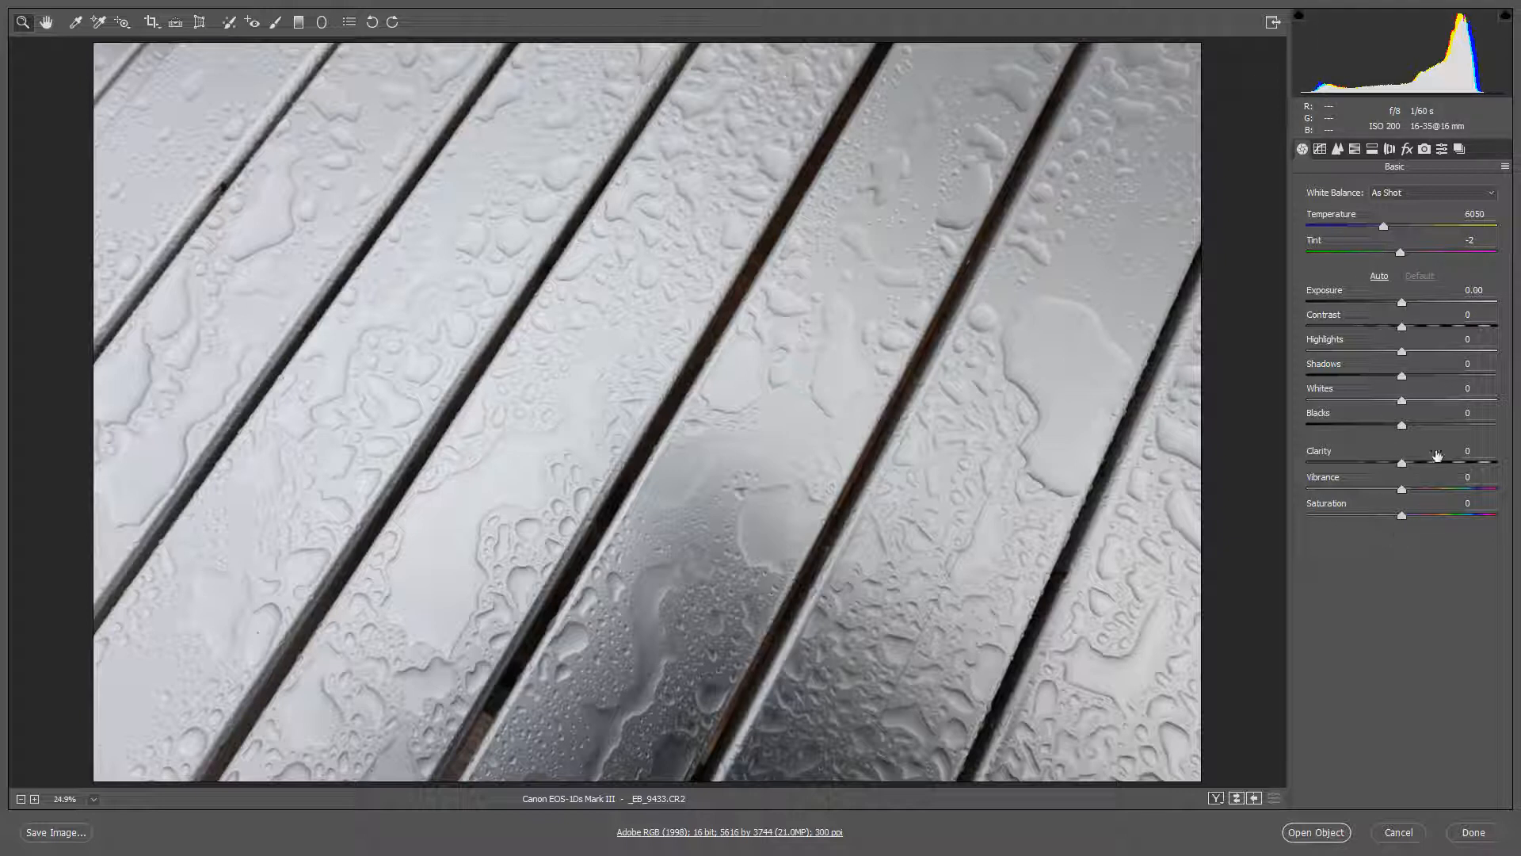
{"action": "left_click", "coordinate": [1407, 148]}
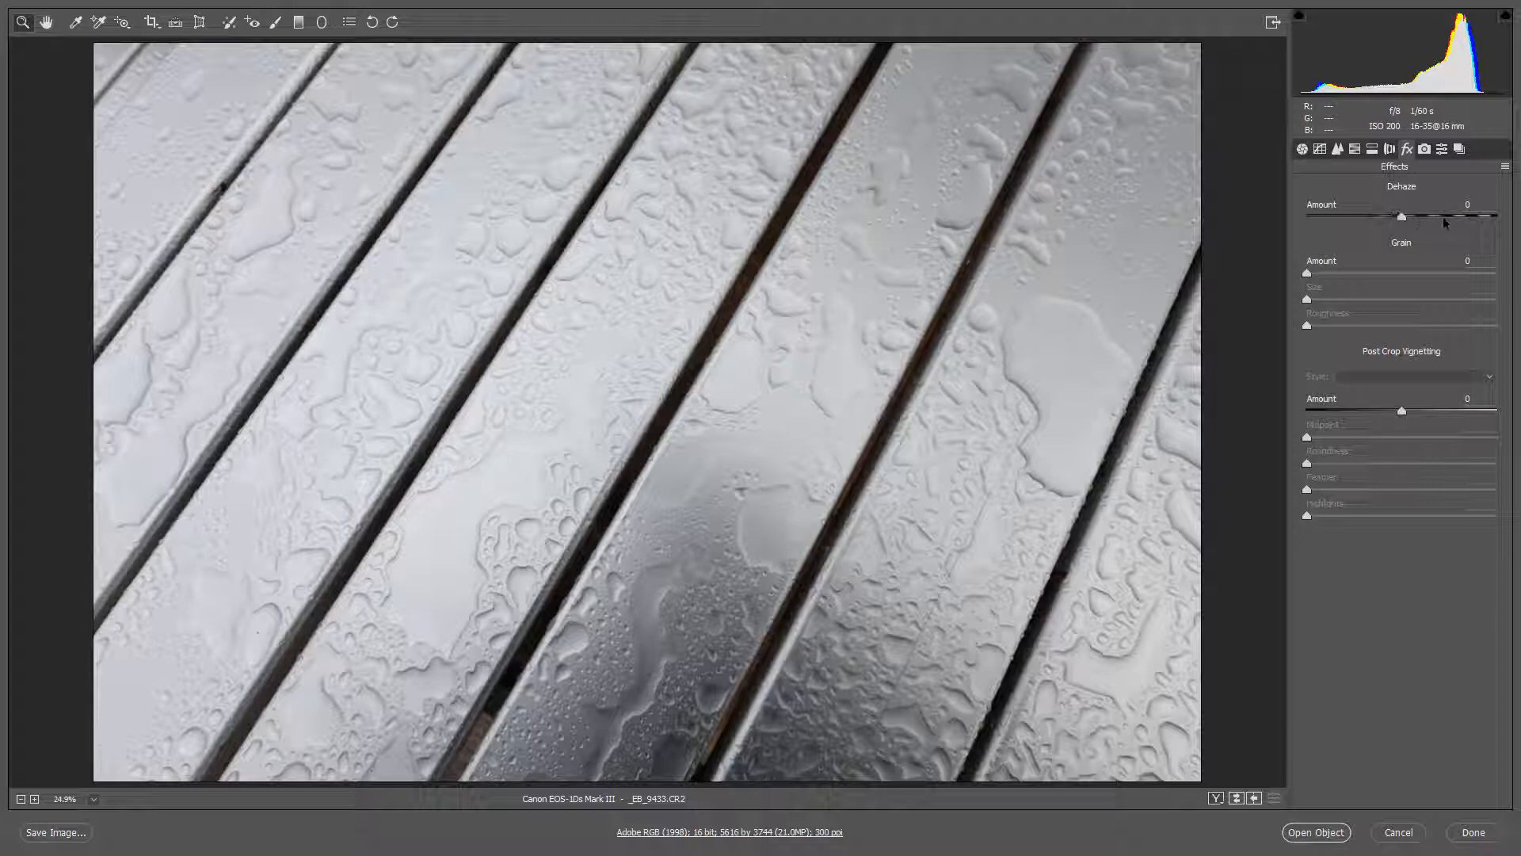
{"action": "left_click_drag", "start_coordinate": [1449, 218], "coordinate": [1456, 222]}
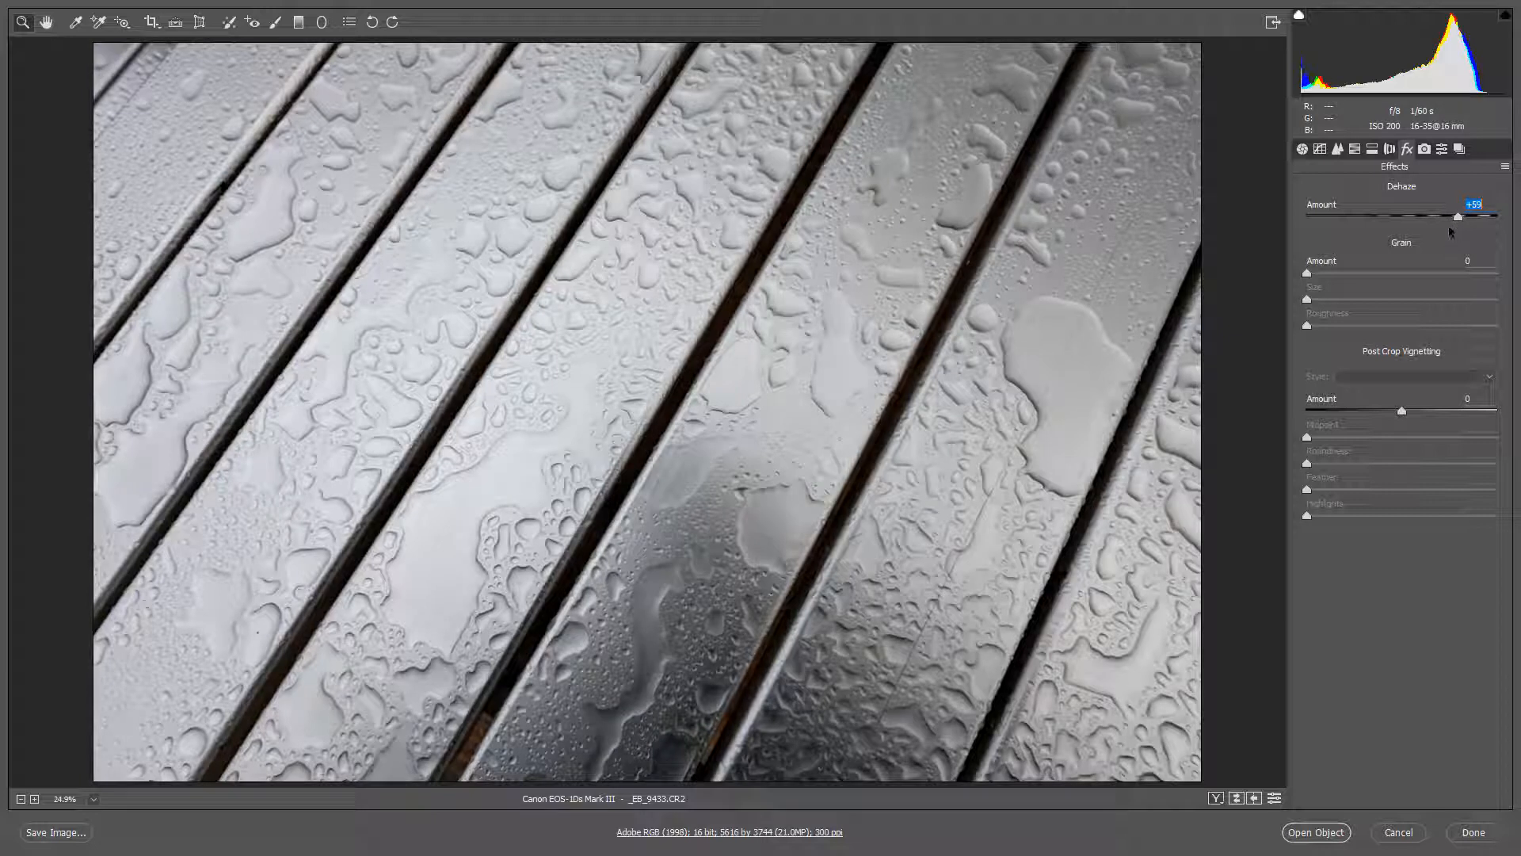
{"action": "left_click", "coordinate": [1301, 151]}
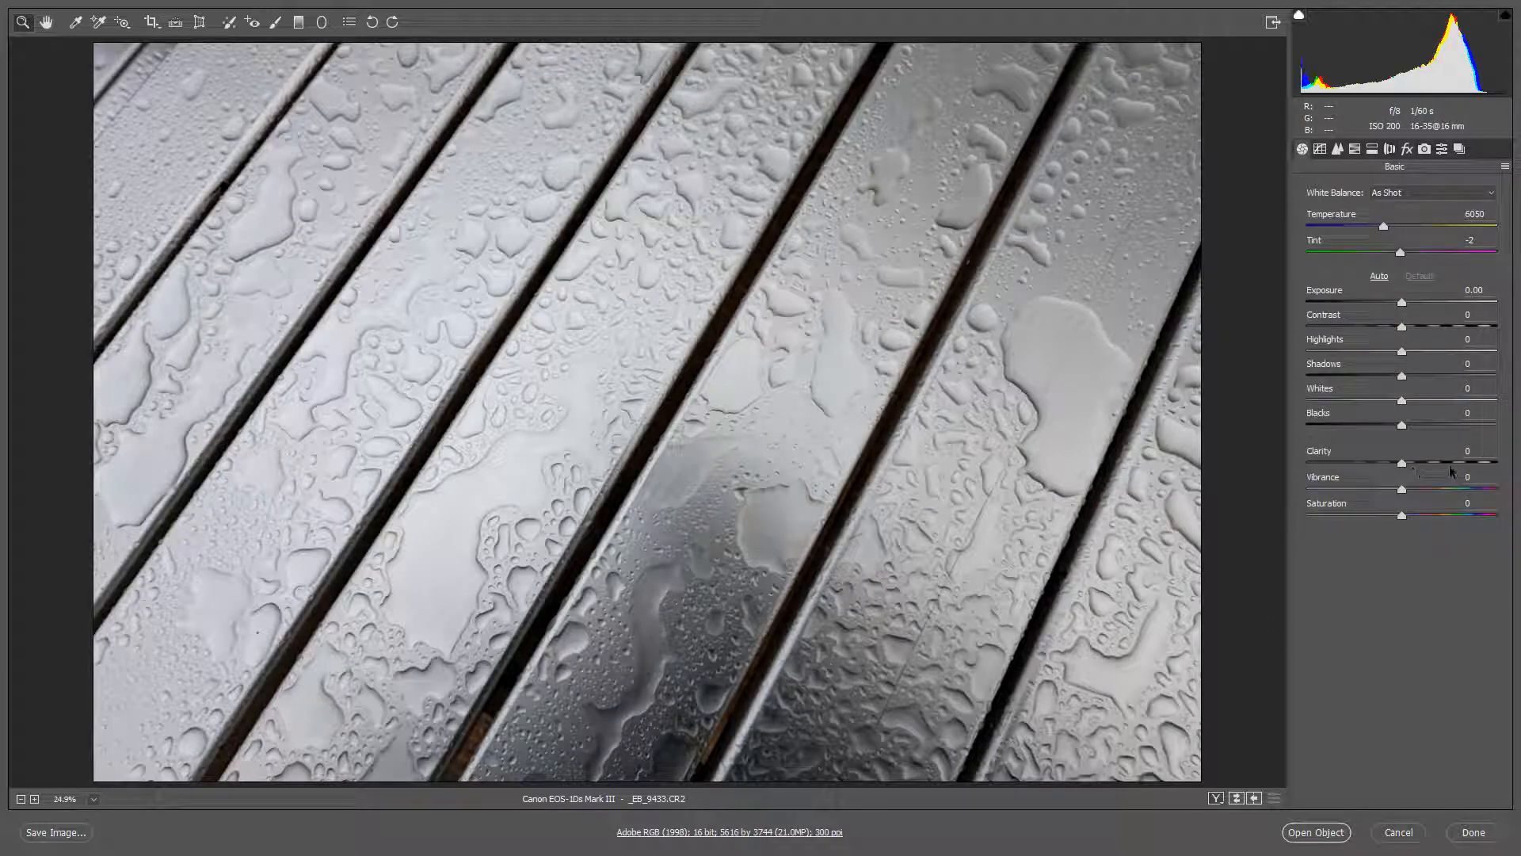
{"action": "left_click_drag", "start_coordinate": [1450, 462], "coordinate": [1453, 463]}
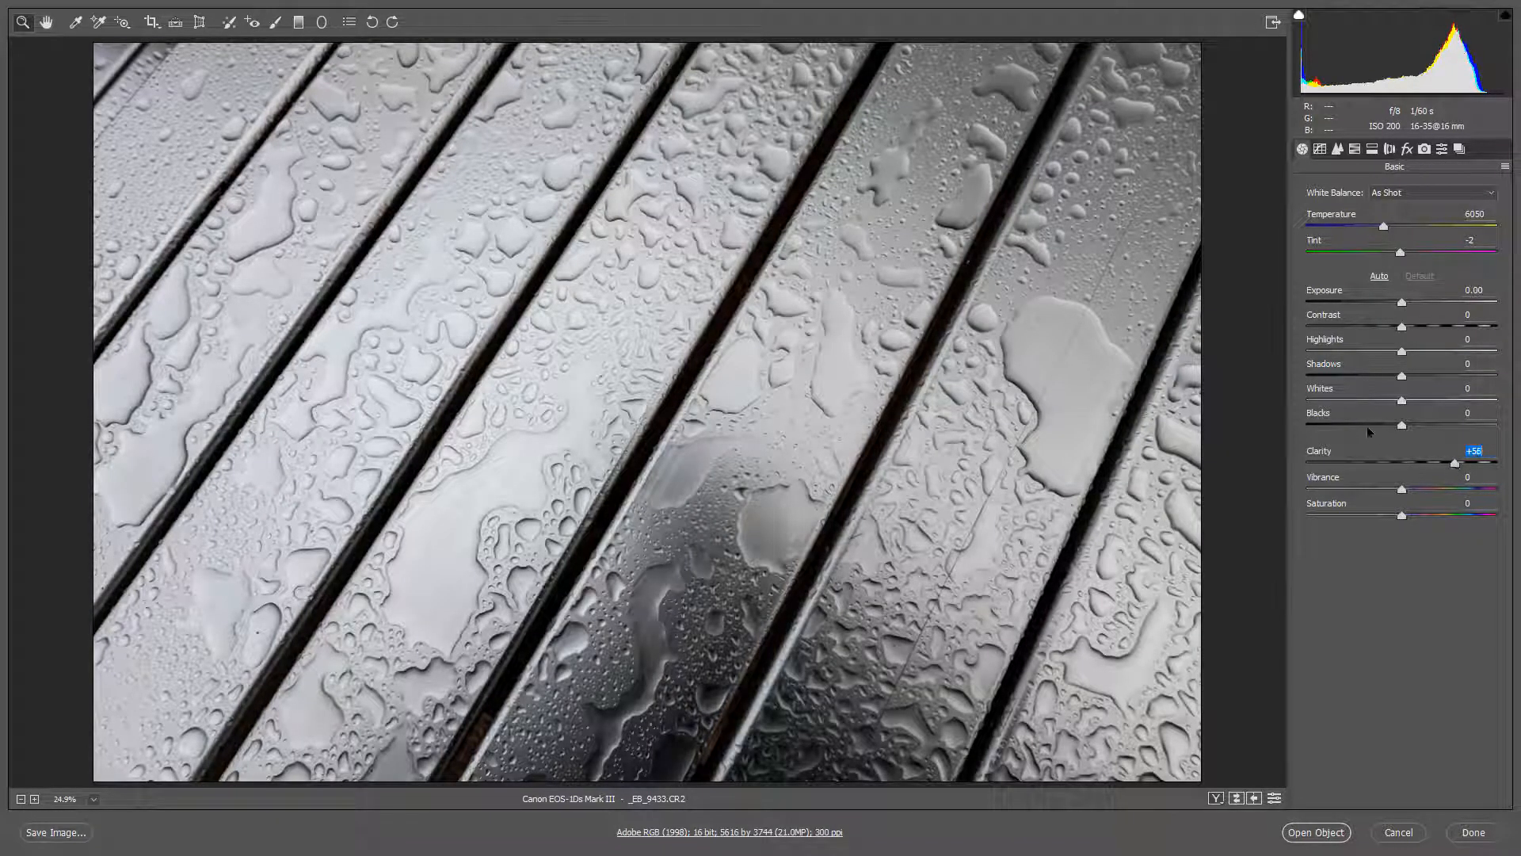
Set Blacks to -40 and Whites to +47, checking the clipping preview while adjusting
{"action": "left_click_drag", "start_coordinate": [1370, 428], "coordinate": [1444, 406]}
{"action": "left_click", "coordinate": [1430, 400]}
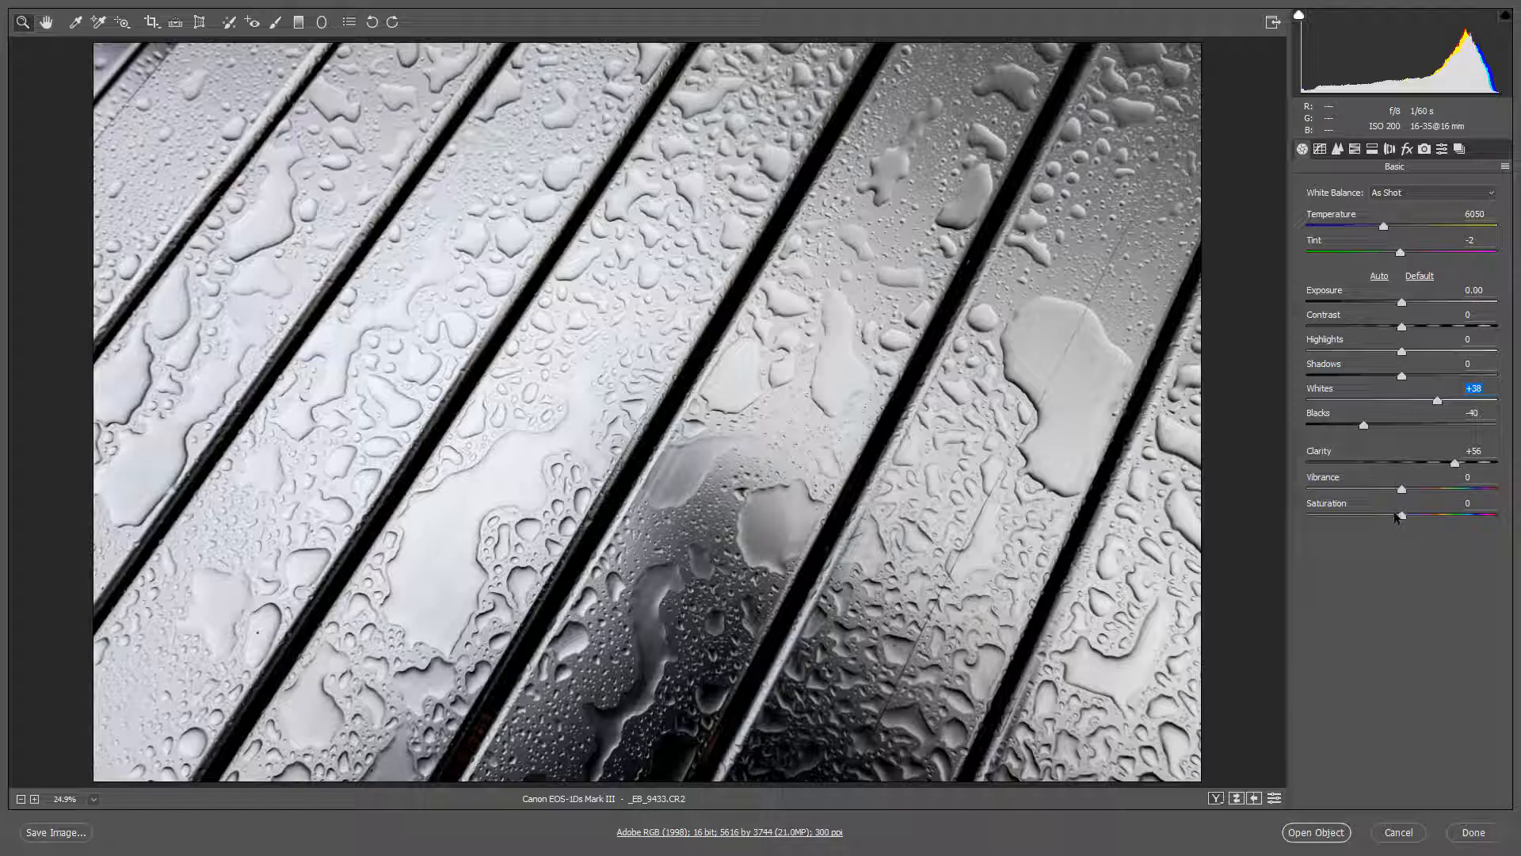
{"action": "key", "text": "alt"}
{"action": "left_click_drag", "start_coordinate": [1440, 407], "coordinate": [1464, 405]}
{"action": "left_click_drag", "start_coordinate": [1461, 407], "coordinate": [1458, 411]}
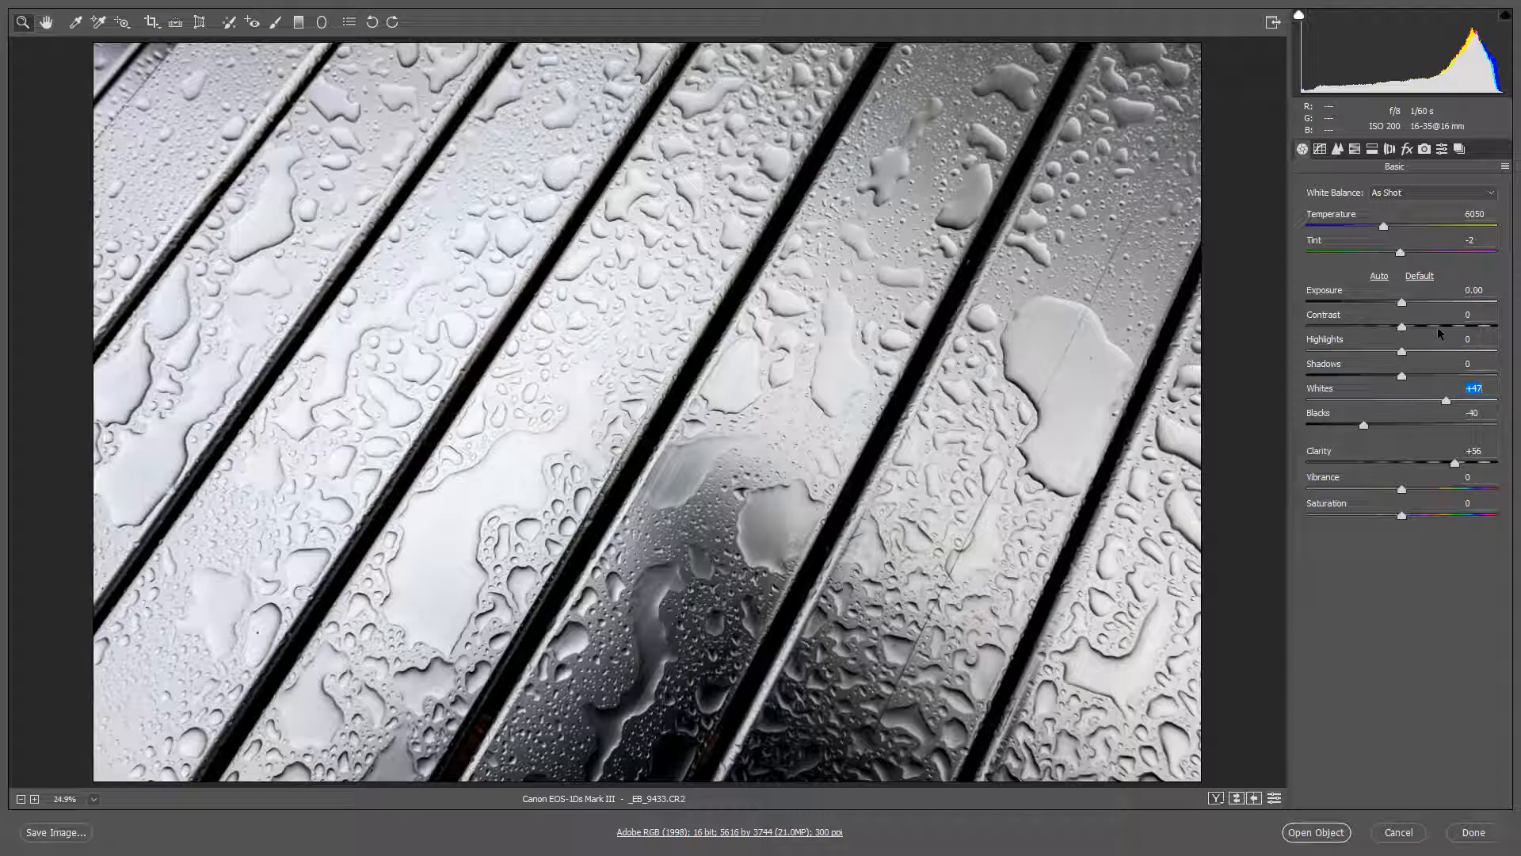
Keep Contrast at 0, lower Exposure to -1.00 and raise Whites to +58
{"action": "left_click_drag", "start_coordinate": [1440, 333], "coordinate": [1402, 331]}
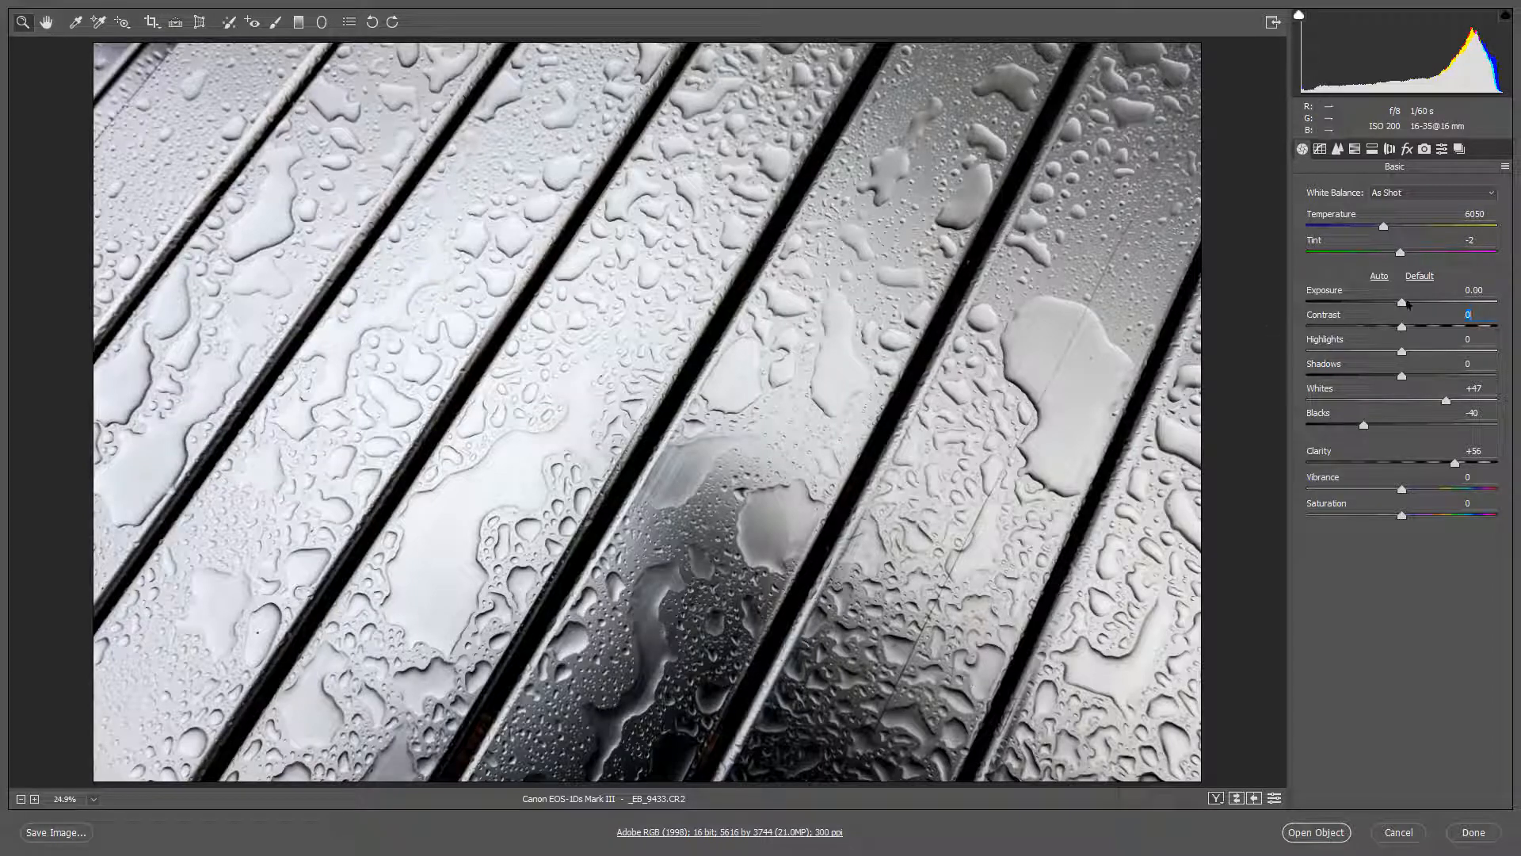
{"action": "left_click_drag", "start_coordinate": [1402, 306], "coordinate": [1383, 306]}
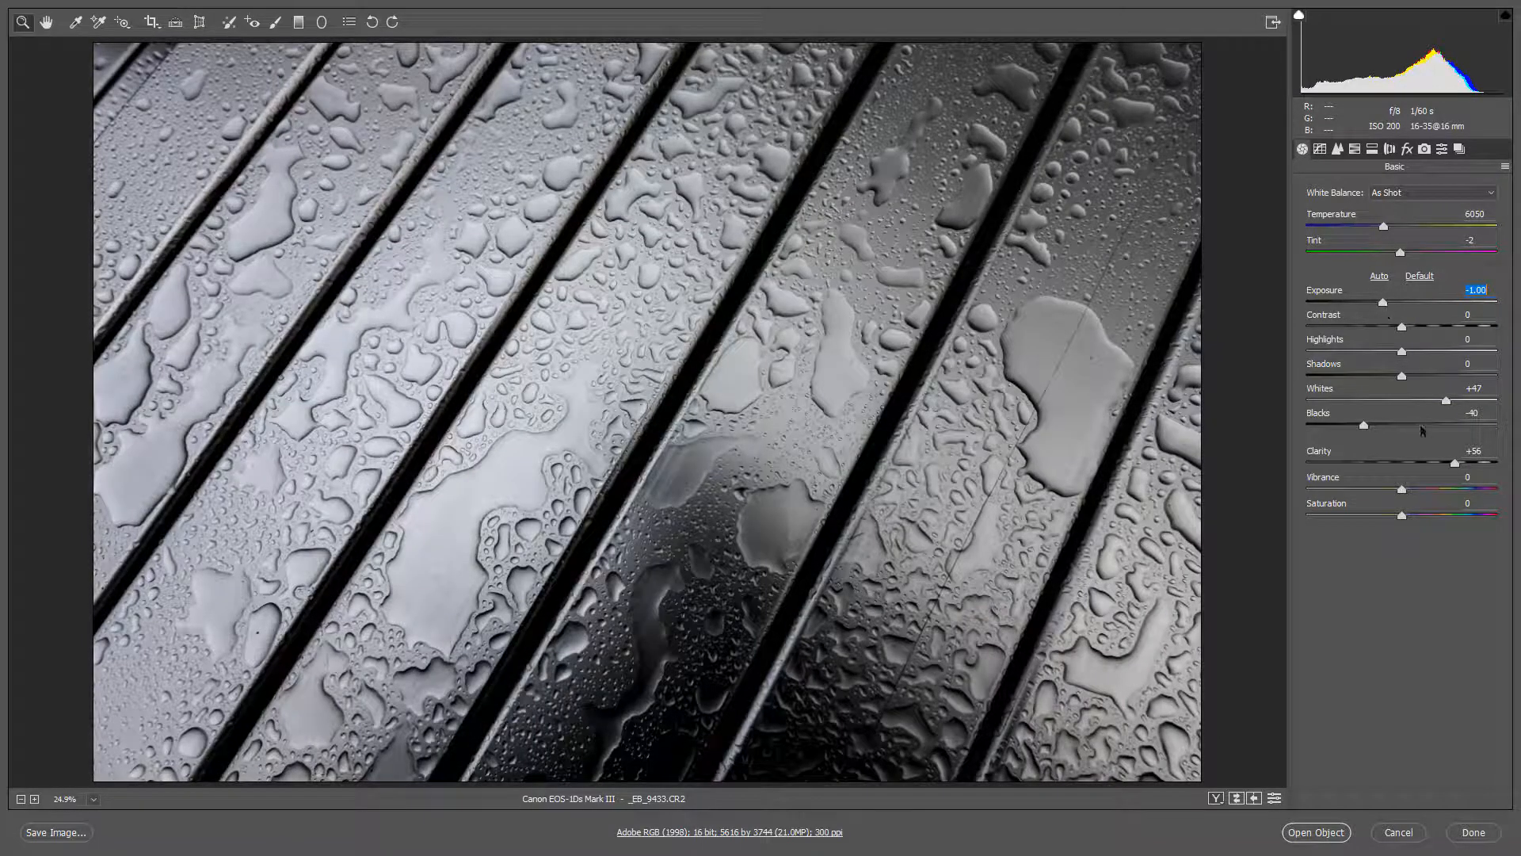
{"action": "left_click_drag", "start_coordinate": [1446, 402], "coordinate": [1459, 402]}
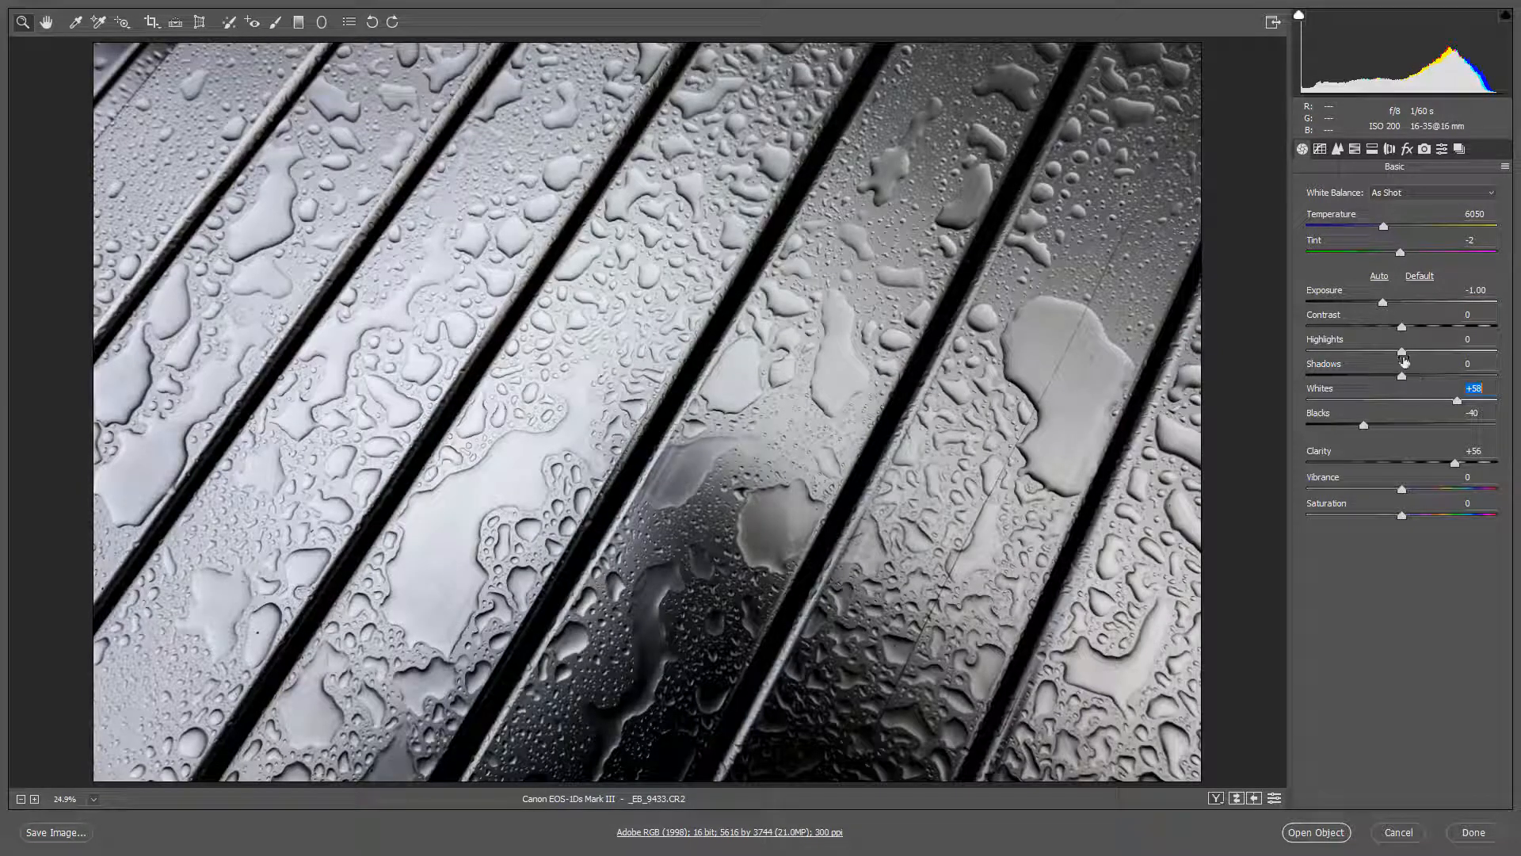
Try Shadows at +12 with Whites at +54, and reset Shadows to 0
{"action": "left_click_drag", "start_coordinate": [1403, 376], "coordinate": [1415, 384]}
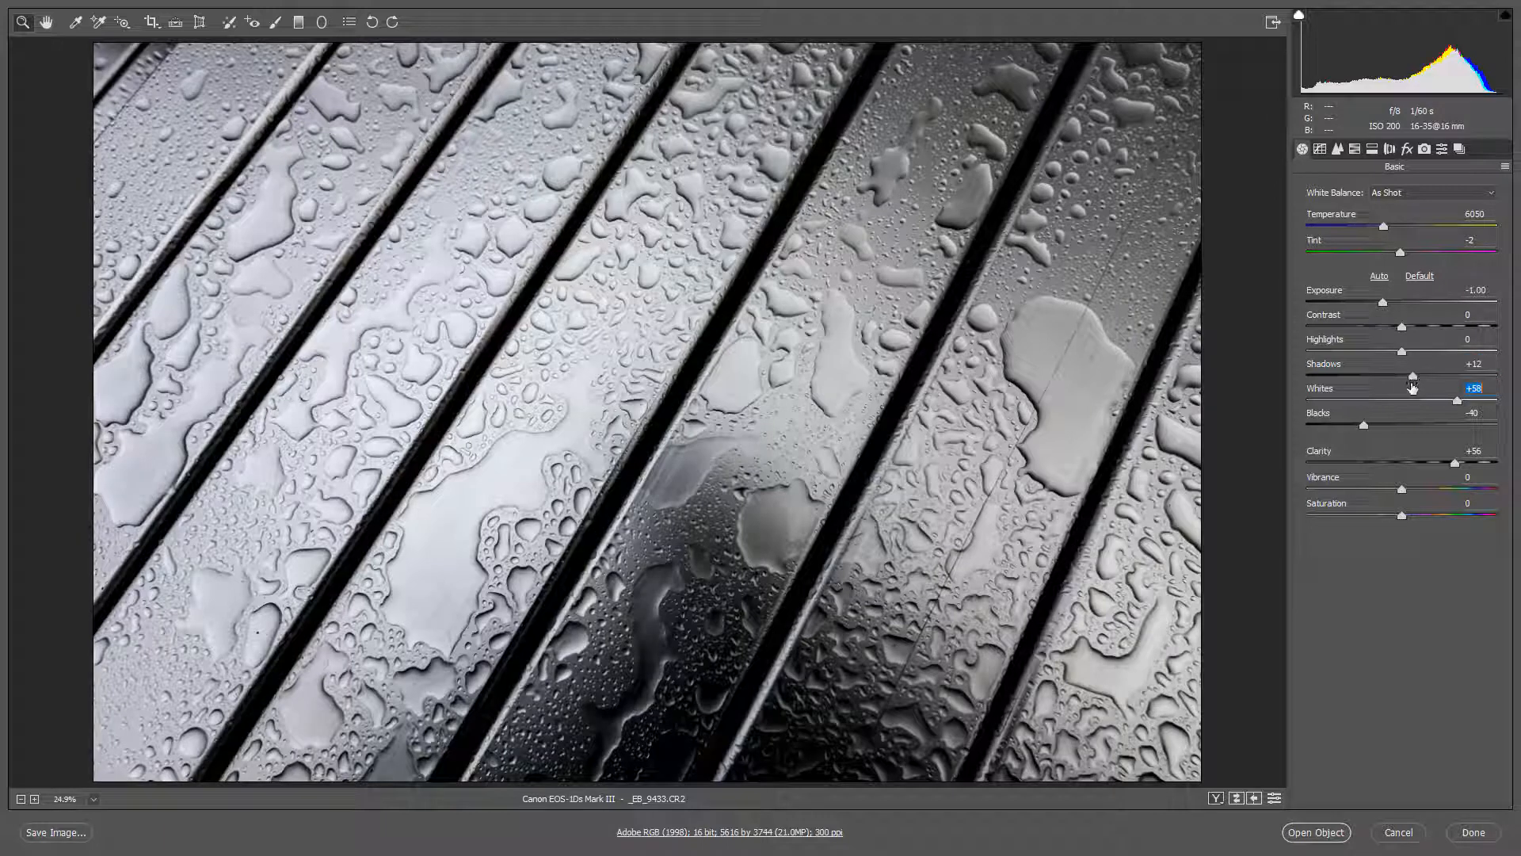
{"action": "key", "text": "Down"}
{"action": "key", "text": "Down"}
{"action": "key", "text": "Down"}
{"action": "key", "text": "Down"}
{"action": "double_click", "coordinate": [1413, 376]}
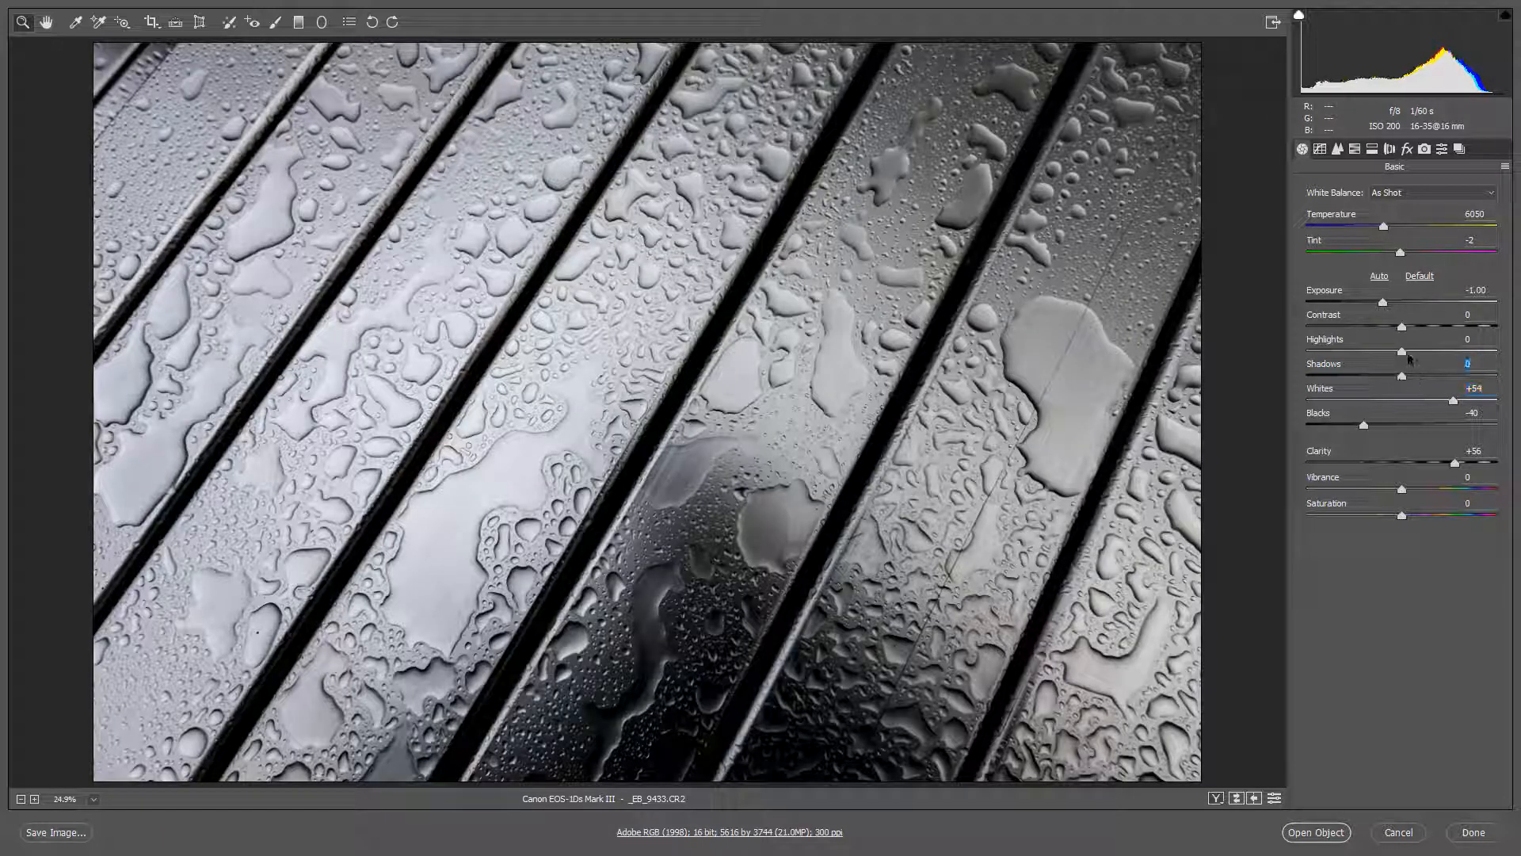
Set Highlights to +18, Whites to +58 and Exposure to -1.25
{"action": "left_click_drag", "start_coordinate": [1405, 356], "coordinate": [1459, 405]}
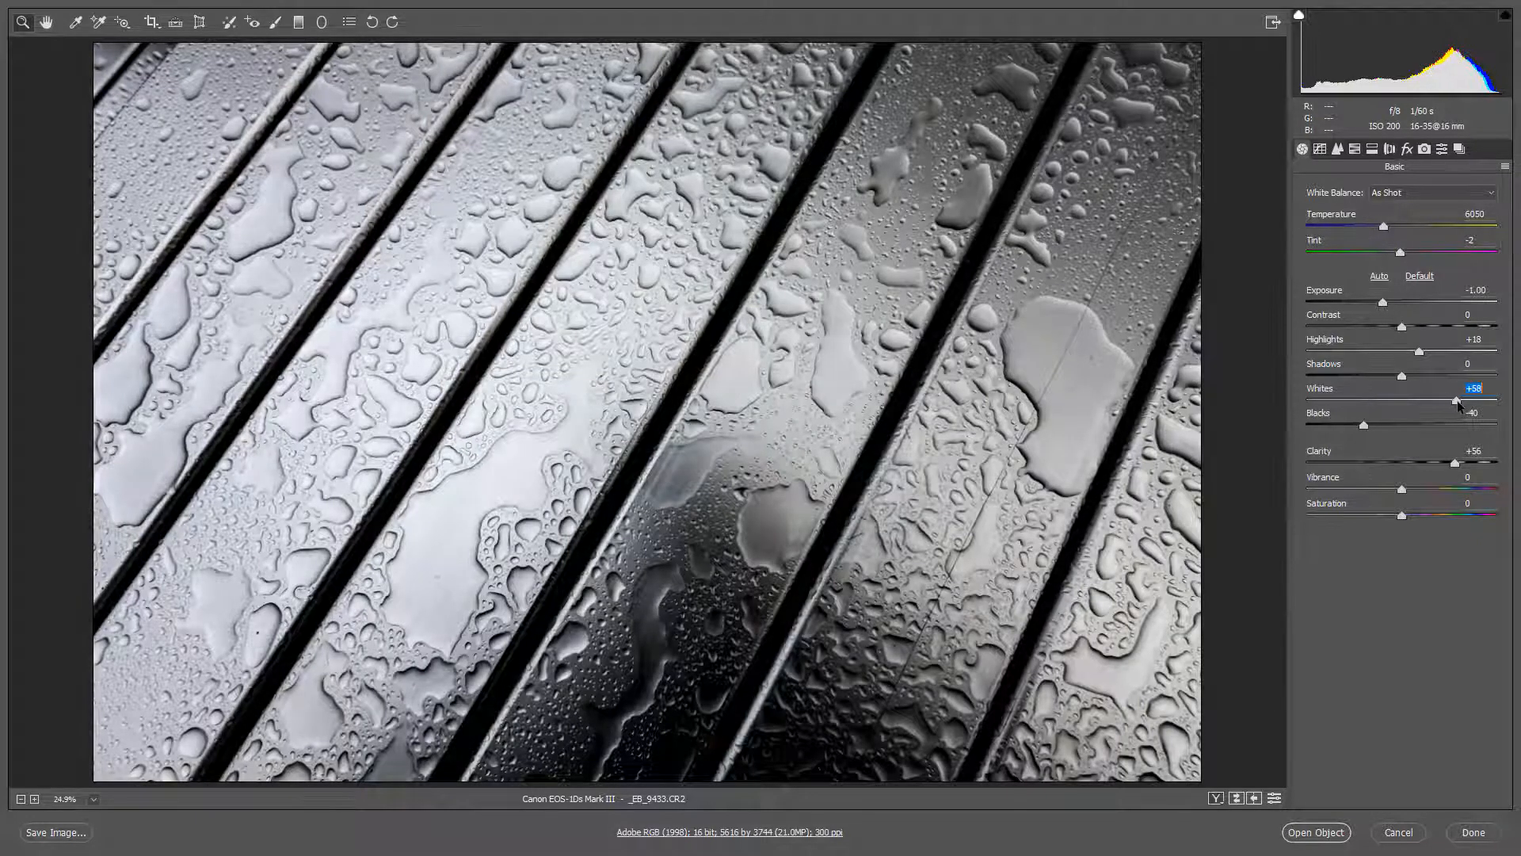
{"action": "left_click_drag", "start_coordinate": [1383, 304], "coordinate": [1378, 306]}
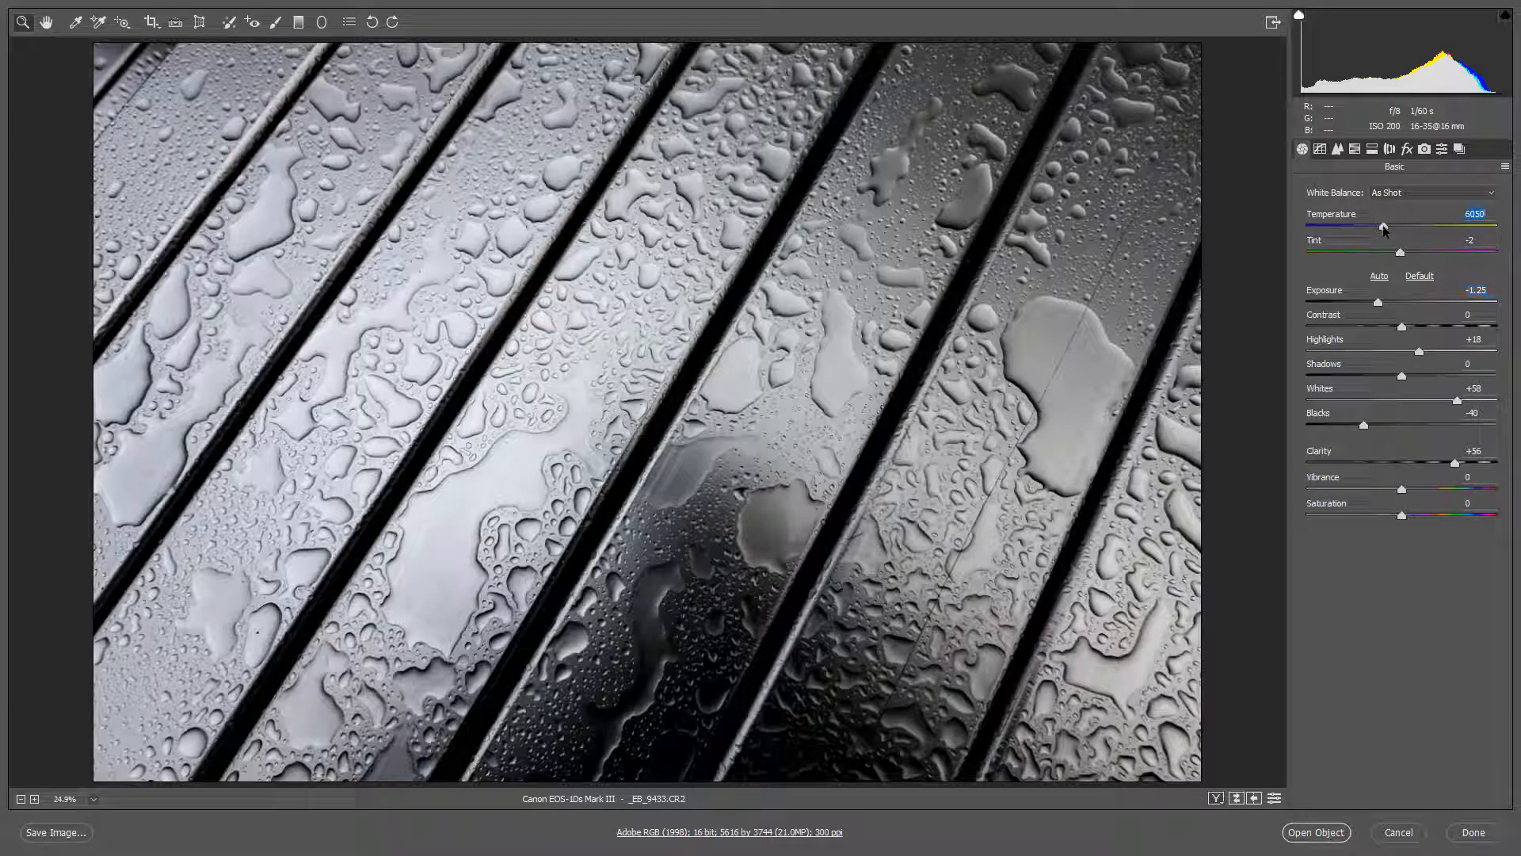
Warm the white balance by setting Temperature to 6450
{"action": "left_click", "coordinate": [1384, 229]}
{"action": "mouse_move", "coordinate": [1384, 229]}
{"action": "left_mouse_down"}
{"action": "mouse_move", "coordinate": [1458, 241]}
{"action": "mouse_move", "coordinate": [1380, 247]}
{"action": "mouse_move", "coordinate": [1387, 231]}
{"action": "left_mouse_up"}
{"action": "left_click_drag", "start_coordinate": [1383, 229], "coordinate": [1391, 231]}
Enlarge the Adjustment Brush to size 18 and start an adjustment on the dark wet slat in the photo's lower middle
{"action": "left_click", "coordinate": [275, 23]}
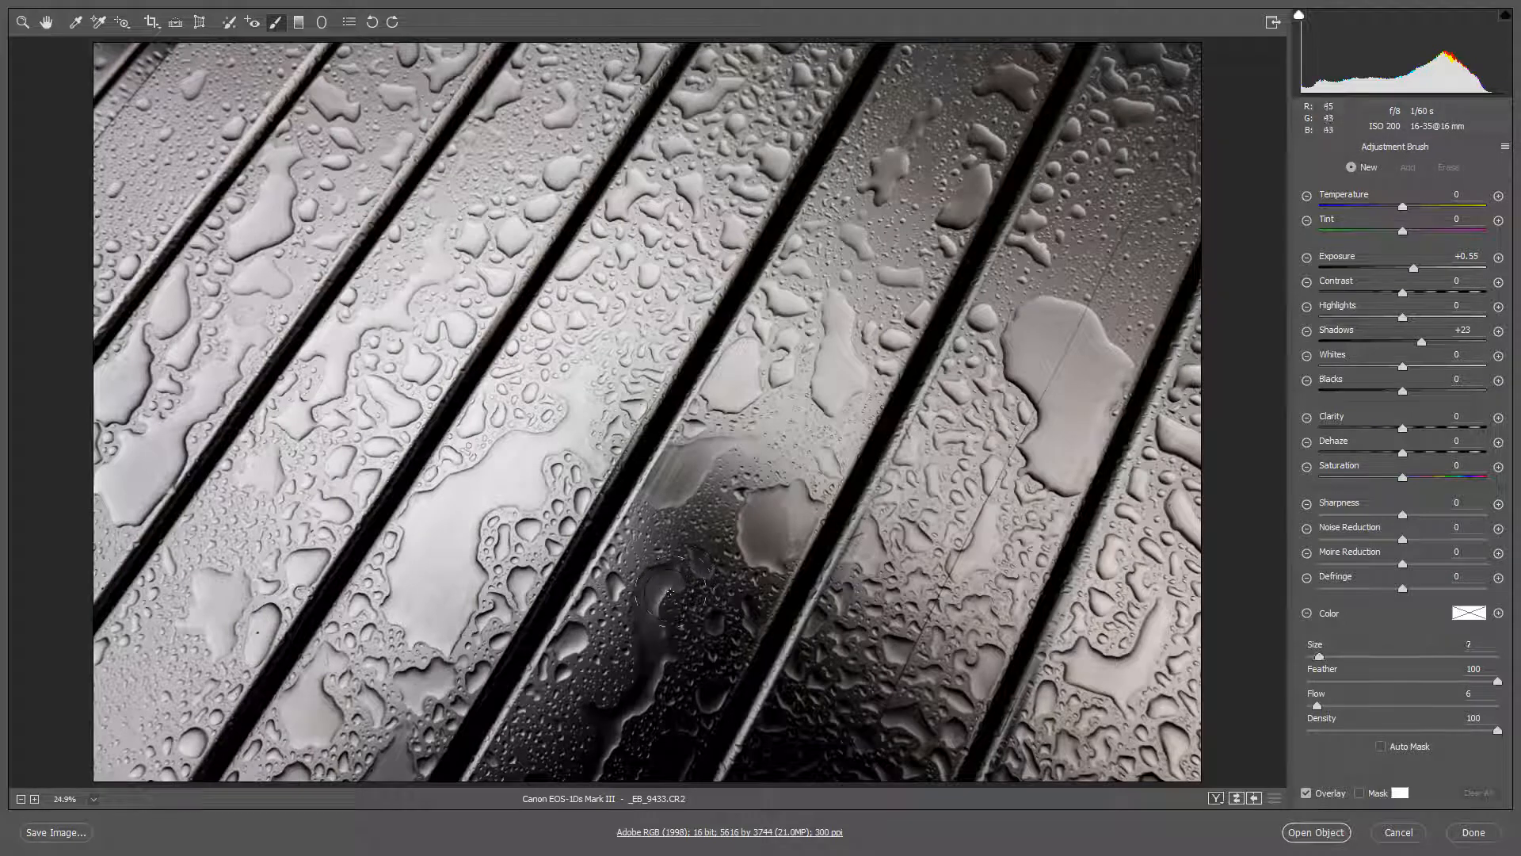
{"action": "key", "text": "bracketright"}
{"action": "key", "text": "bracketright"}
{"action": "key", "text": "bracketright"}
{"action": "key", "text": "bracketright"}
{"action": "key", "text": "bracketright"}
{"action": "key", "text": "bracketright"}
{"action": "key", "text": "bracketright"}
{"action": "key", "text": "bracketright"}
{"action": "key", "text": "bracketright"}
{"action": "key", "text": "bracketright"}
{"action": "key", "text": "bracketright"}
{"action": "key", "text": "bracketright"}
{"action": "mouse_move", "coordinate": [669, 596]}
{"action": "left_mouse_down"}
{"action": "mouse_move", "coordinate": [661, 644]}
{"action": "mouse_move", "coordinate": [683, 619]}
{"action": "mouse_move", "coordinate": [736, 626]}
{"action": "mouse_move", "coordinate": [702, 600]}
{"action": "left_mouse_up"}
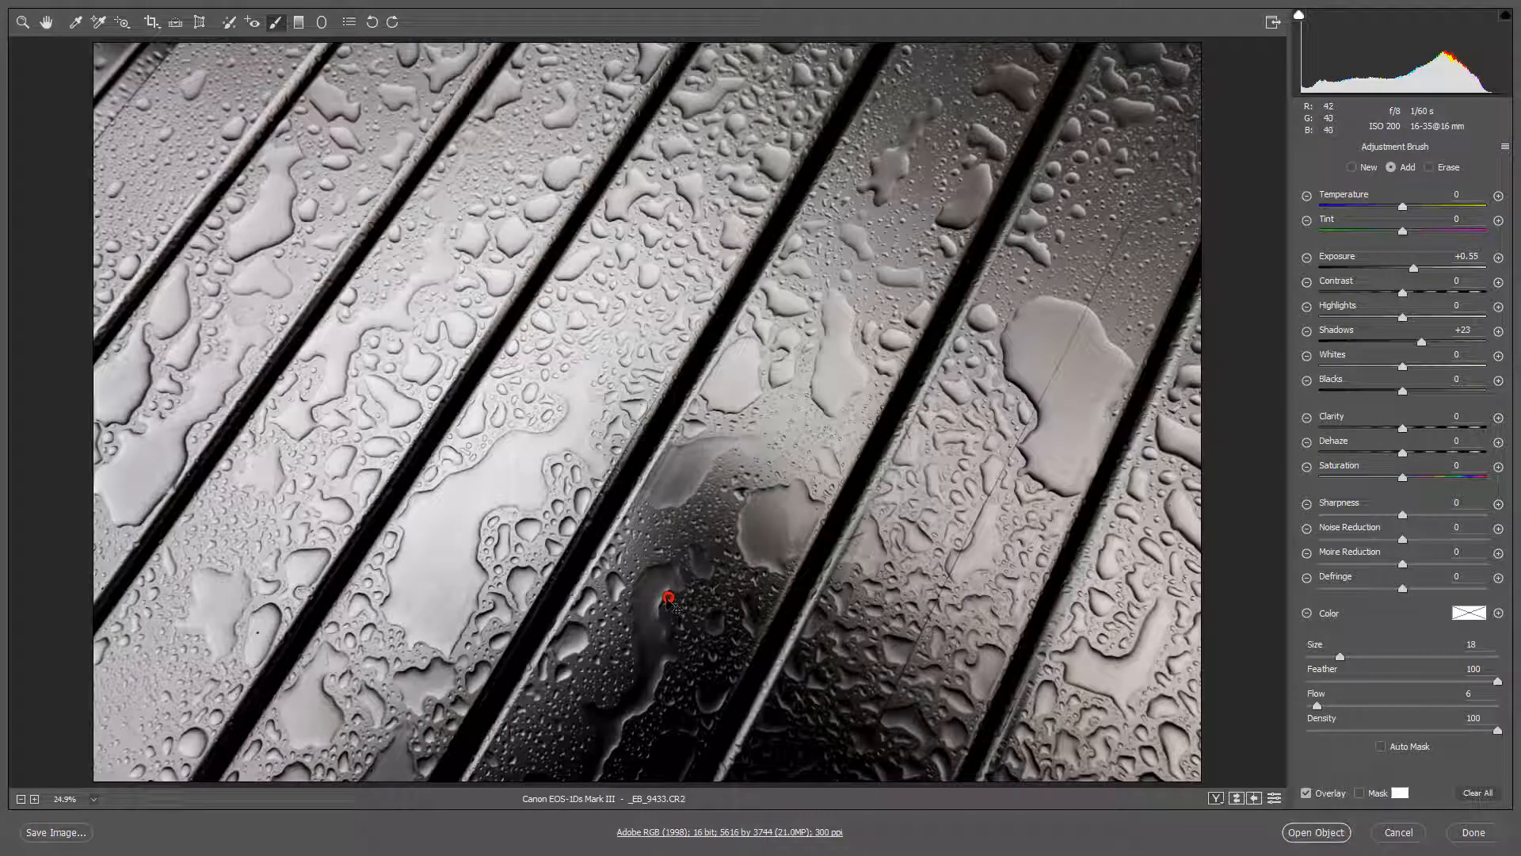
Set the brush adjustment's Exposure to +1.55 and Shadows to +42, and paint over the dark slats in the photo's lower part
{"action": "right_click", "coordinate": [669, 600]}
{"action": "left_click", "coordinate": [761, 618]}
{"action": "left_click_drag", "start_coordinate": [1404, 272], "coordinate": [1435, 271]}
{"action": "left_click", "coordinate": [1436, 341]}
{"action": "mouse_move", "coordinate": [526, 713]}
{"action": "left_mouse_down"}
{"action": "mouse_move", "coordinate": [775, 447]}
{"action": "mouse_move", "coordinate": [573, 657]}
{"action": "mouse_move", "coordinate": [557, 705]}
{"action": "mouse_move", "coordinate": [795, 513]}
{"action": "mouse_move", "coordinate": [644, 697]}
{"action": "mouse_move", "coordinate": [660, 713]}
{"action": "mouse_move", "coordinate": [818, 527]}
{"action": "mouse_move", "coordinate": [637, 816]}
{"action": "mouse_move", "coordinate": [846, 590]}
{"action": "mouse_move", "coordinate": [941, 588]}
{"action": "mouse_move", "coordinate": [798, 806]}
{"action": "mouse_move", "coordinate": [918, 736]}
{"action": "mouse_move", "coordinate": [960, 674]}
{"action": "mouse_move", "coordinate": [682, 761]}
{"action": "mouse_move", "coordinate": [716, 775]}
{"action": "mouse_move", "coordinate": [594, 621]}
{"action": "mouse_move", "coordinate": [704, 513]}
{"action": "mouse_move", "coordinate": [735, 514]}
{"action": "mouse_move", "coordinate": [707, 496]}
{"action": "mouse_move", "coordinate": [666, 555]}
{"action": "left_mouse_up"}
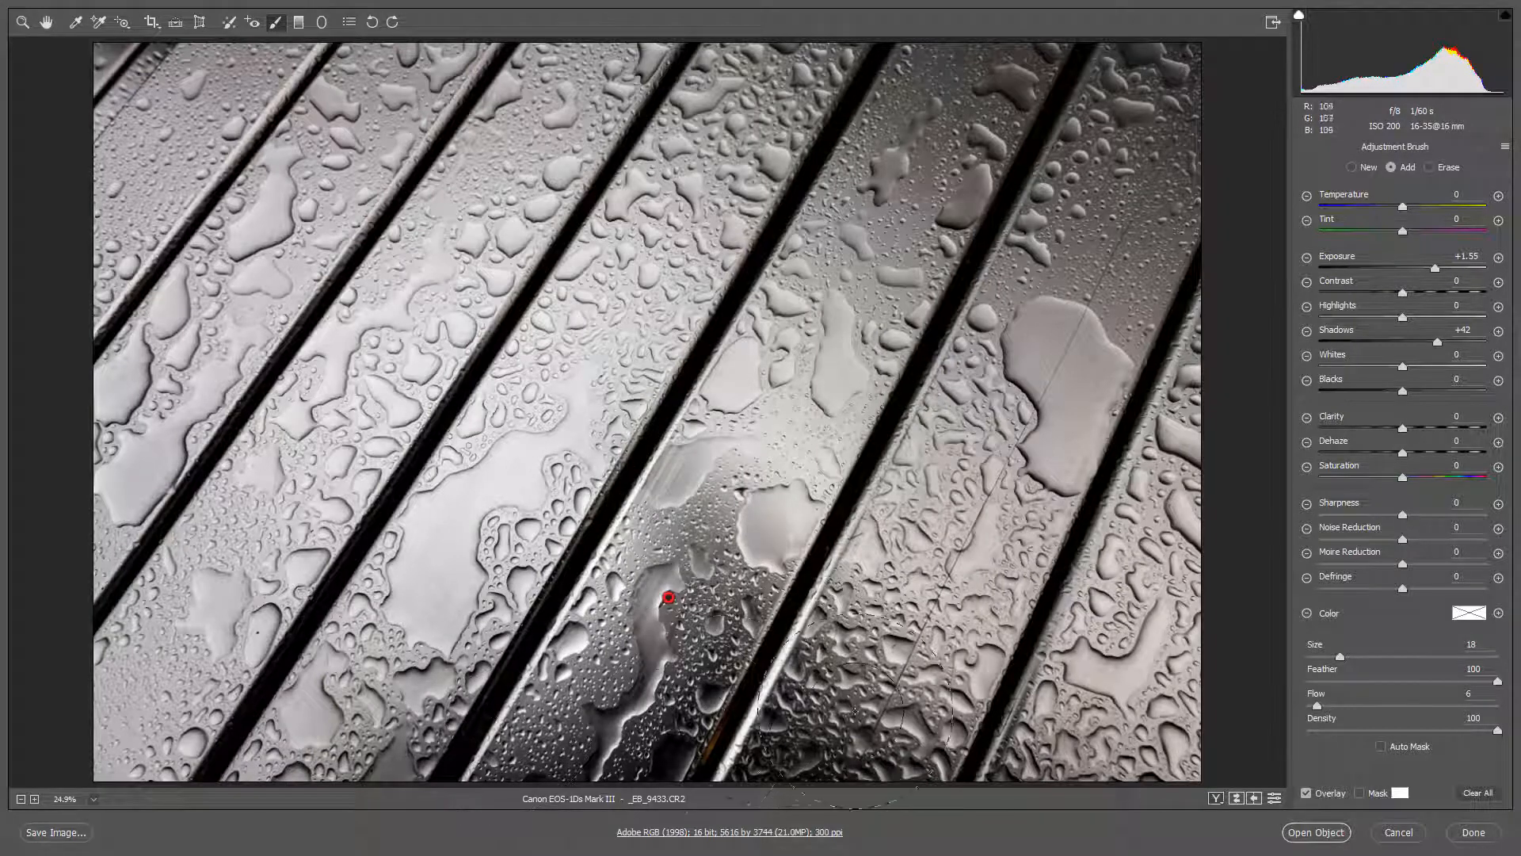
{"action": "mouse_move", "coordinate": [733, 547]}
{"action": "left_mouse_down"}
{"action": "mouse_move", "coordinate": [691, 660]}
{"action": "mouse_move", "coordinate": [716, 657]}
{"action": "mouse_move", "coordinate": [584, 612]}
{"action": "mouse_move", "coordinate": [711, 647]}
{"action": "mouse_move", "coordinate": [648, 636]}
{"action": "mouse_move", "coordinate": [991, 683]}
{"action": "mouse_move", "coordinate": [622, 625]}
{"action": "mouse_move", "coordinate": [723, 474]}
{"action": "mouse_move", "coordinate": [772, 435]}
{"action": "mouse_move", "coordinate": [536, 612]}
{"action": "mouse_move", "coordinate": [756, 665]}
{"action": "mouse_move", "coordinate": [912, 586]}
{"action": "mouse_move", "coordinate": [839, 637]}
{"action": "mouse_move", "coordinate": [593, 657]}
{"action": "mouse_move", "coordinate": [646, 627]}
{"action": "mouse_move", "coordinate": [835, 666]}
{"action": "mouse_move", "coordinate": [836, 651]}
{"action": "mouse_move", "coordinate": [733, 605]}
{"action": "mouse_move", "coordinate": [667, 639]}
{"action": "mouse_move", "coordinate": [655, 671]}
{"action": "mouse_move", "coordinate": [990, 610]}
{"action": "left_mouse_up"}
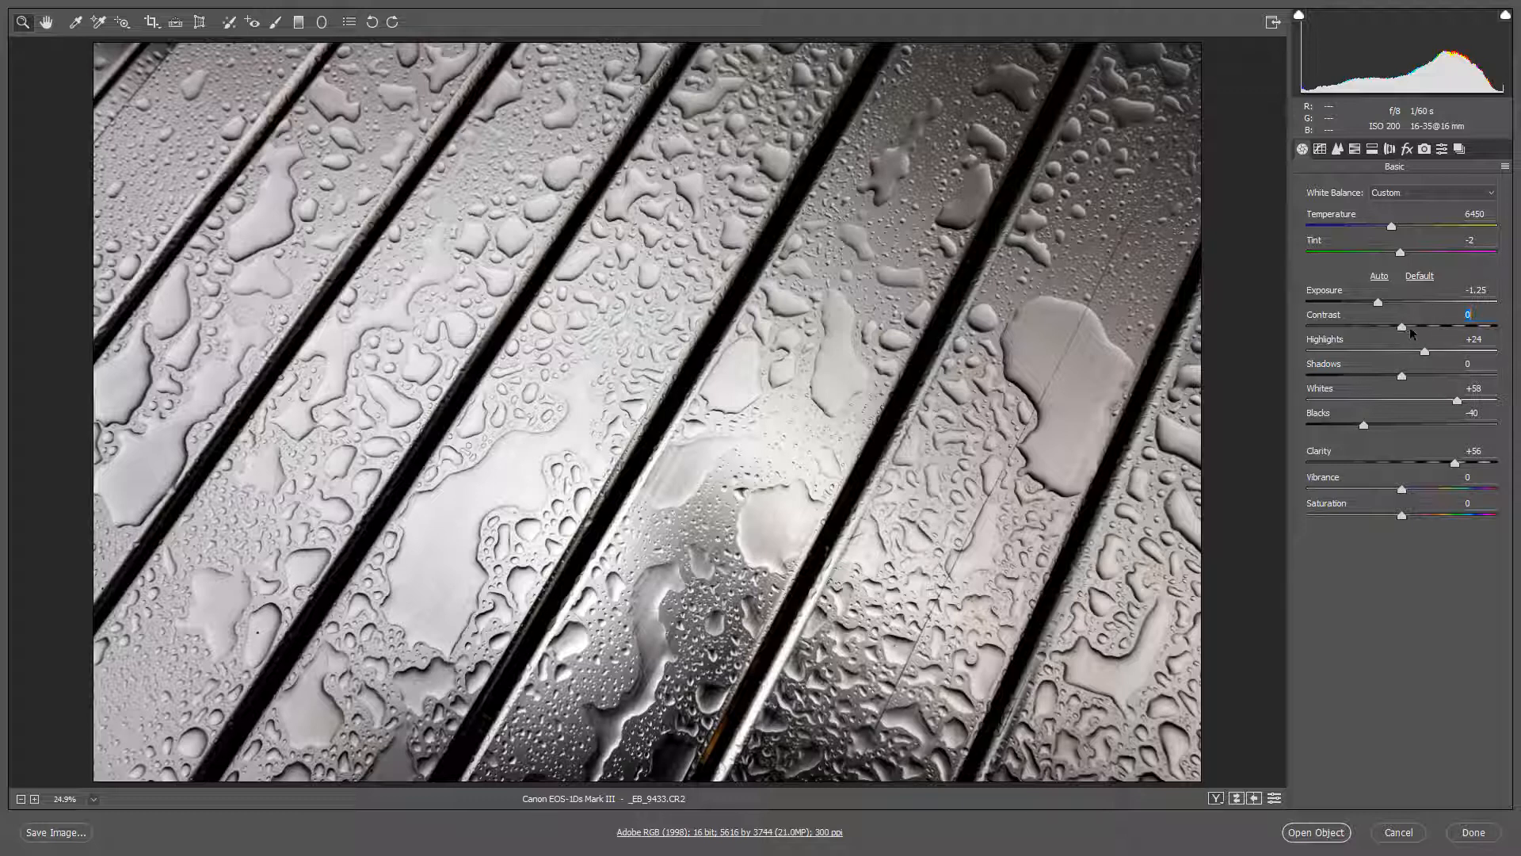
Try a negative global Contrast and settle on a Contrast of +67
{"action": "type", "text": "-22"}
{"action": "key", "text": "Return"}
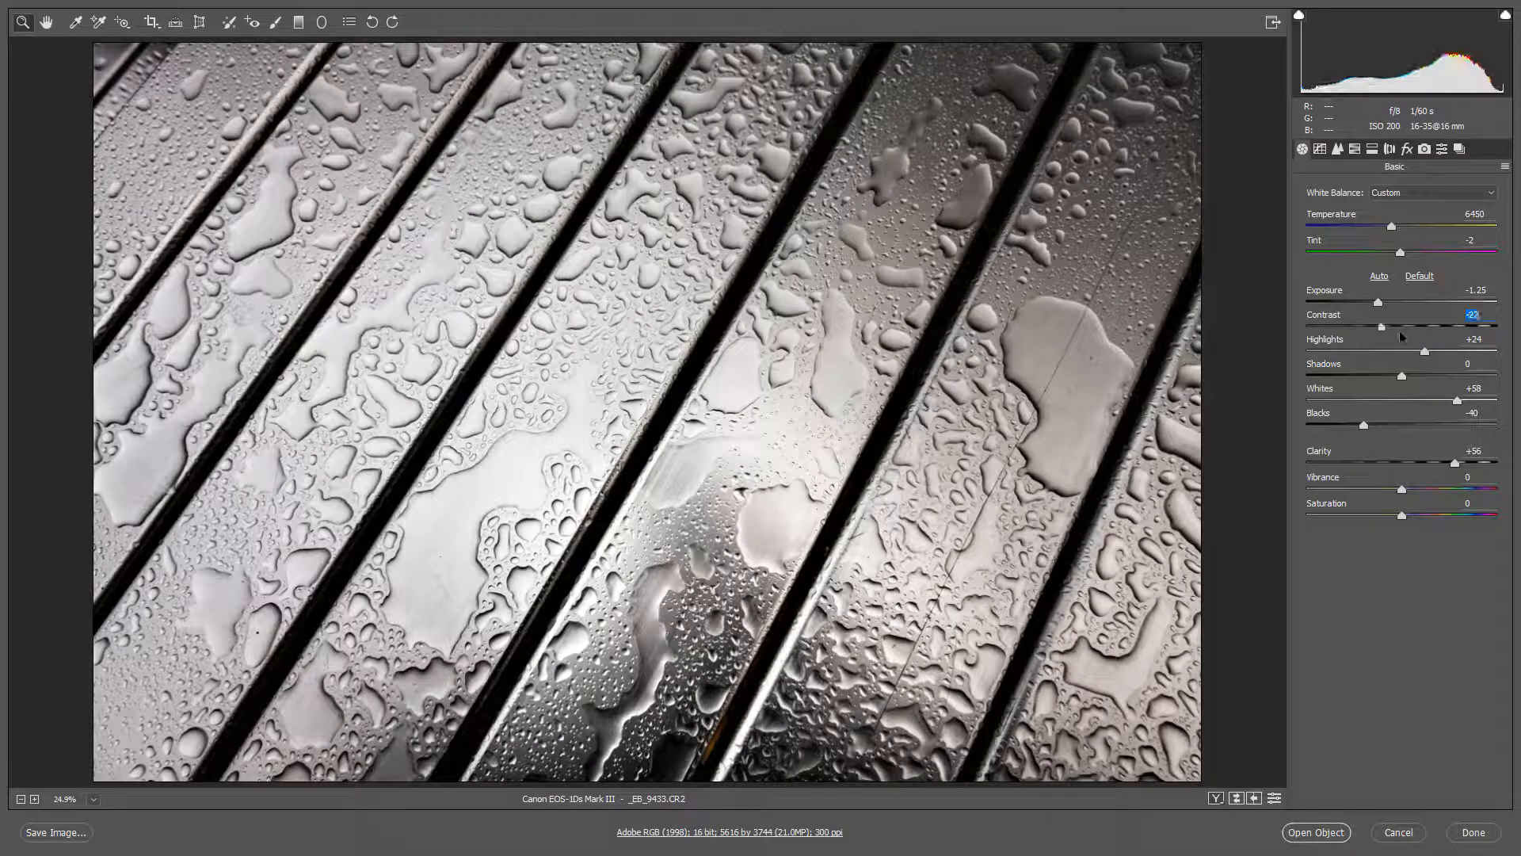
{"action": "left_click", "coordinate": [1472, 340]}
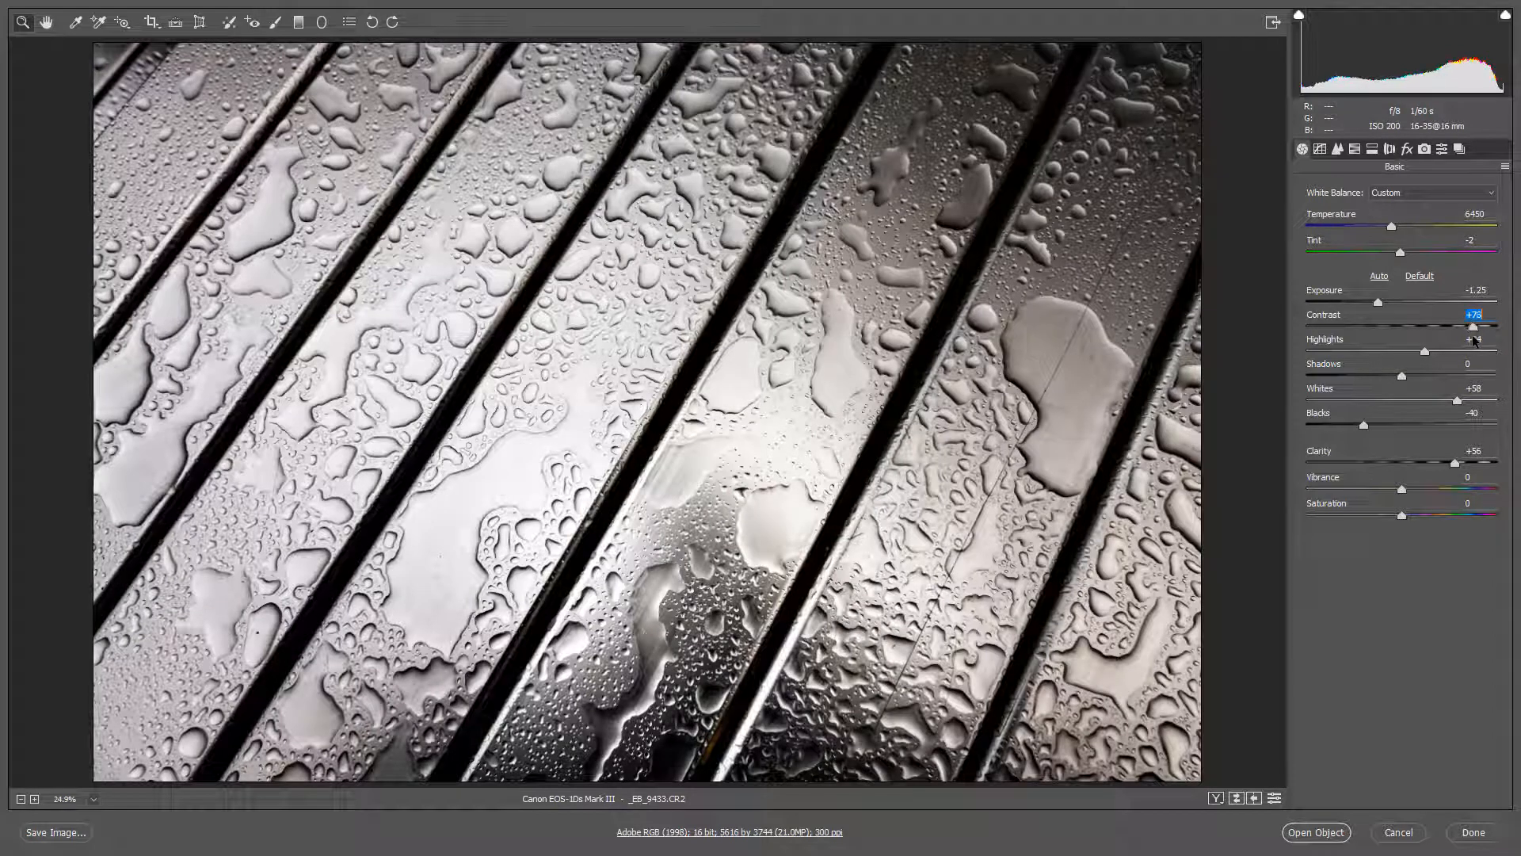
{"action": "key", "text": "Down"}
{"action": "key", "text": "Down"}
{"action": "key", "text": "Down"}
{"action": "key", "text": "Down"}
{"action": "key", "text": "Down"}
{"action": "key", "text": "Down"}
Draw a graduated filter from the photo's upper-left corner to its centre, with other corrections reset and Exposure at -0.55
{"action": "key", "text": "g"}
{"action": "left_click_drag", "start_coordinate": [83, 56], "coordinate": [772, 441]}
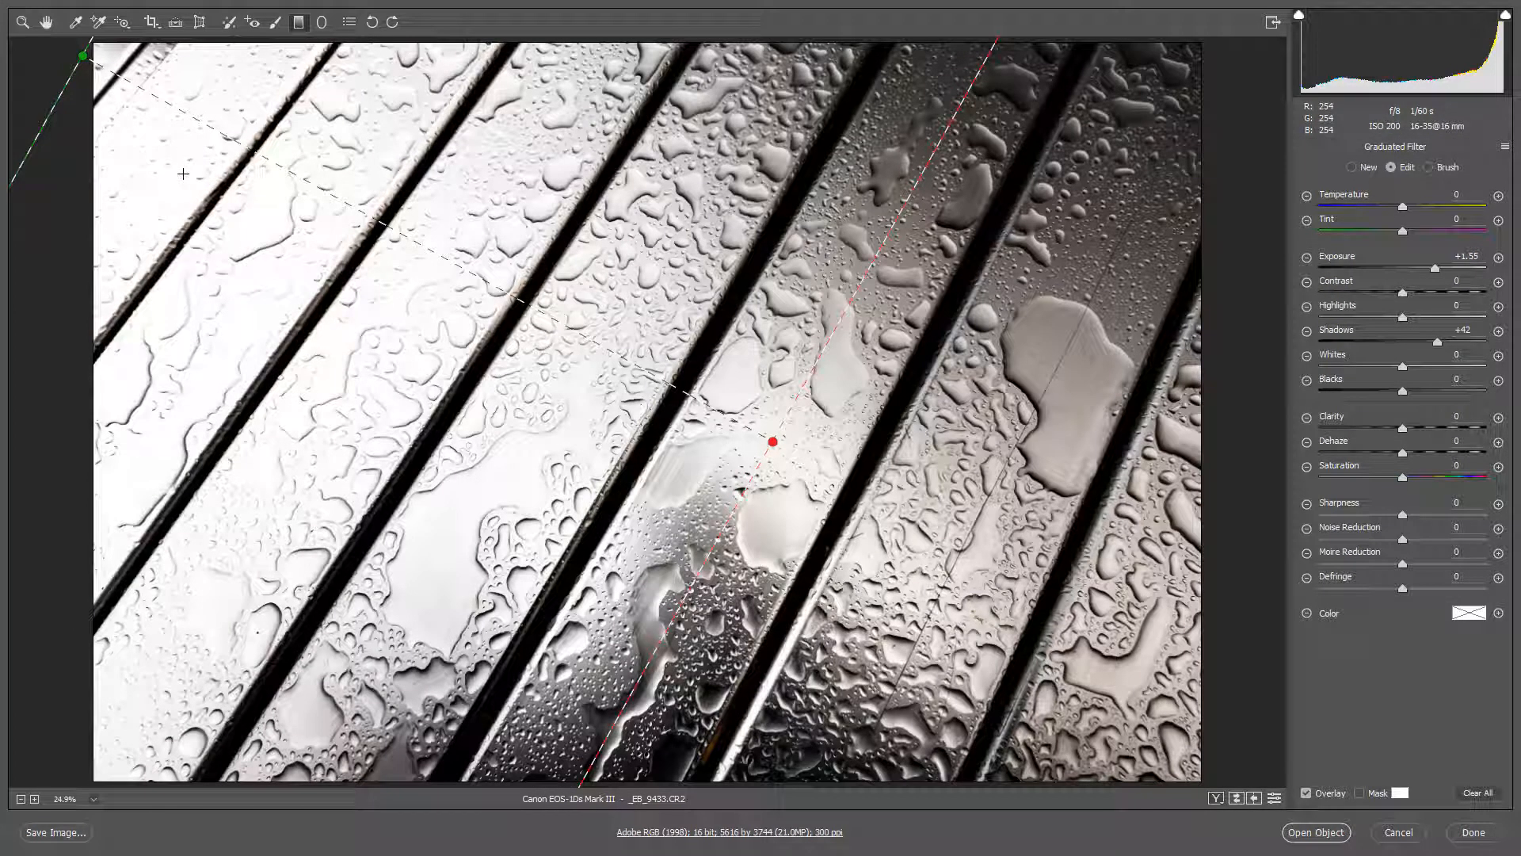
{"action": "right_click", "coordinate": [498, 471]}
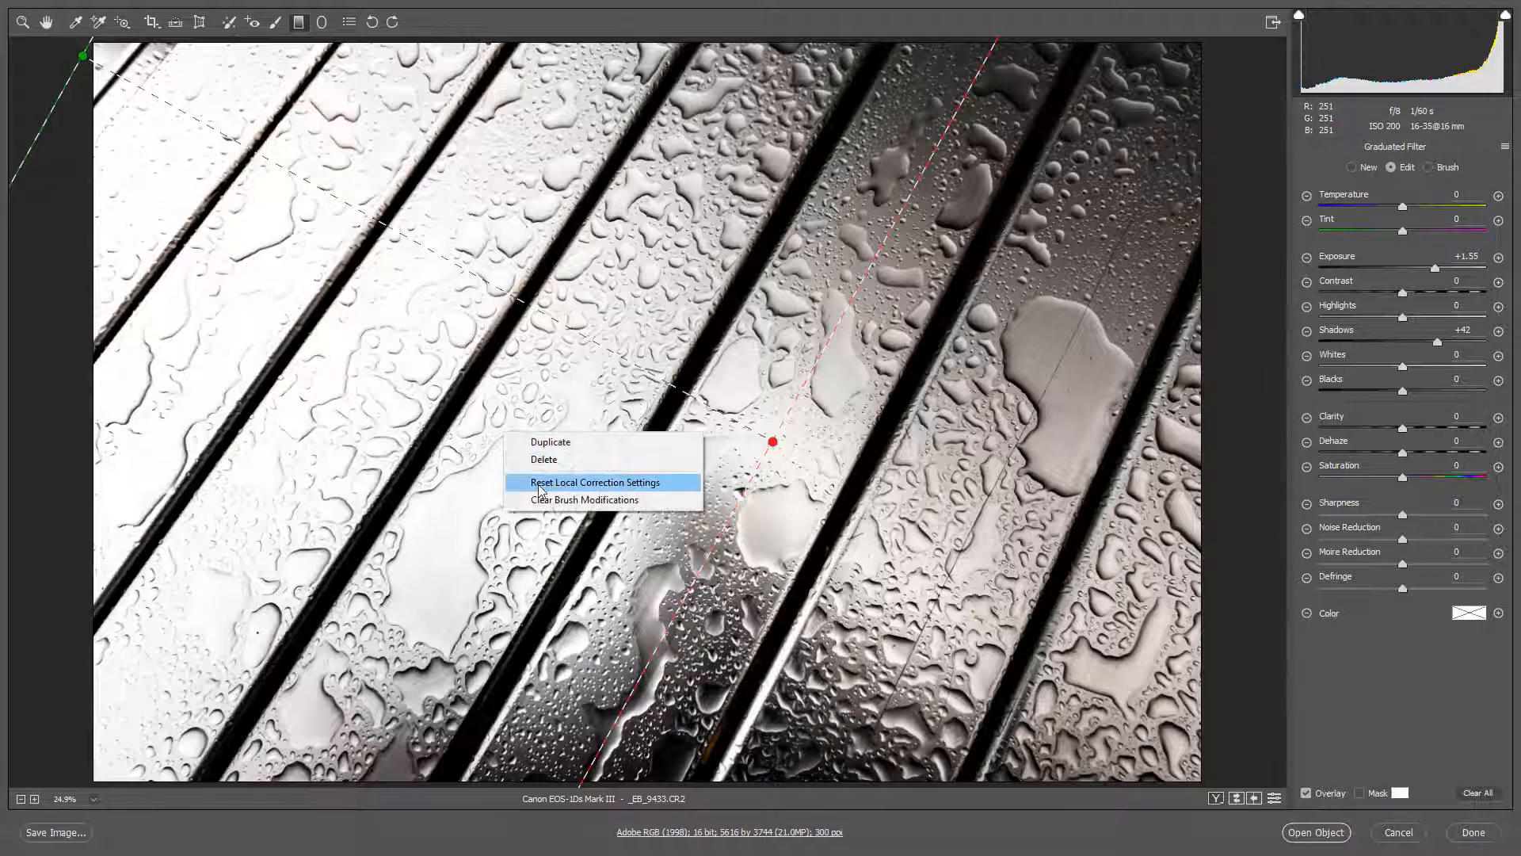
{"action": "left_click", "coordinate": [523, 483]}
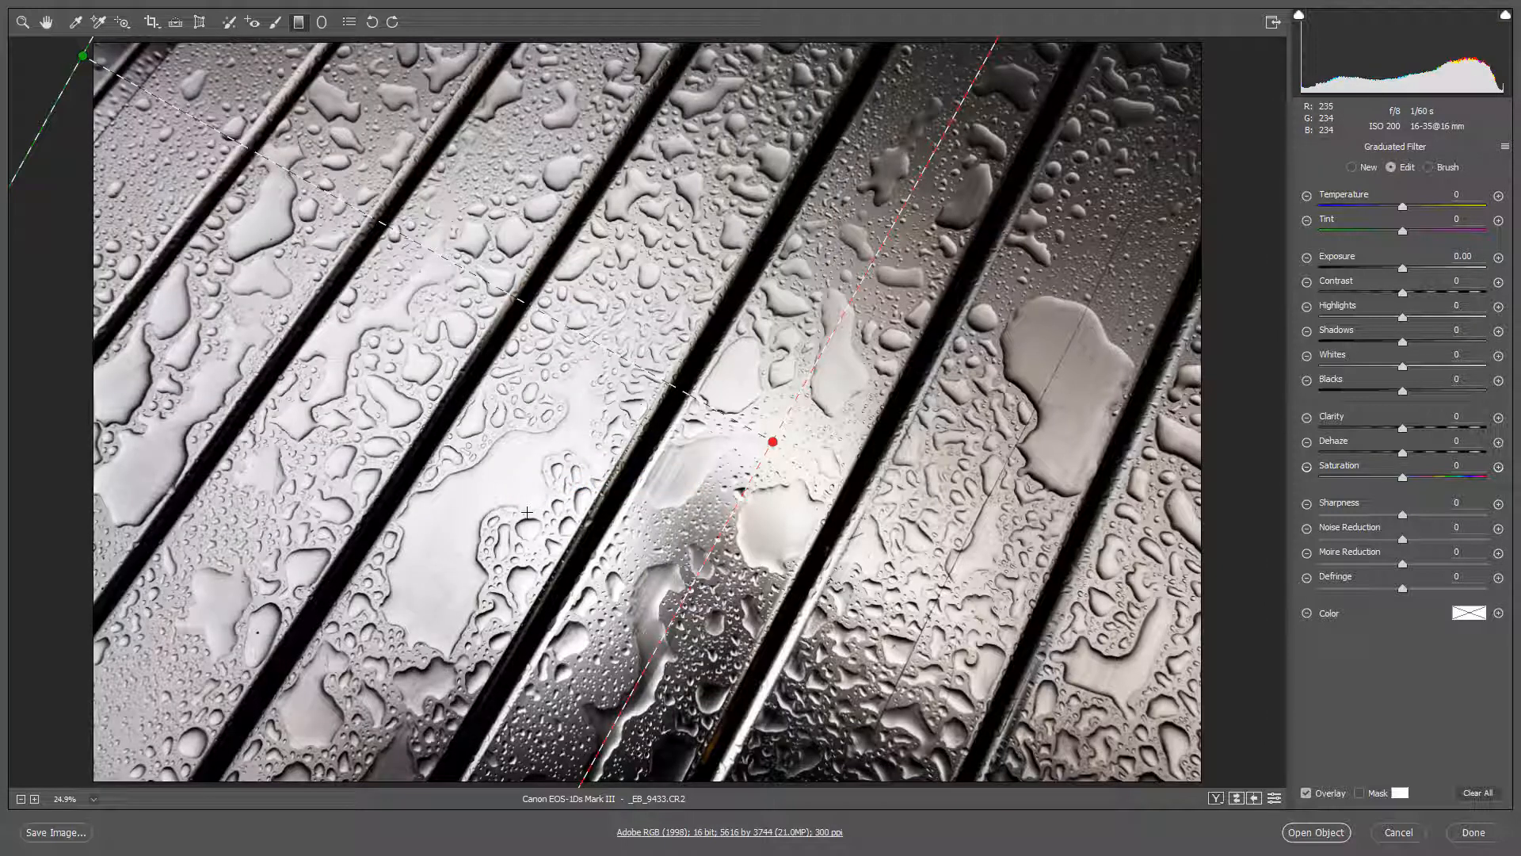
{"action": "key", "text": "v"}
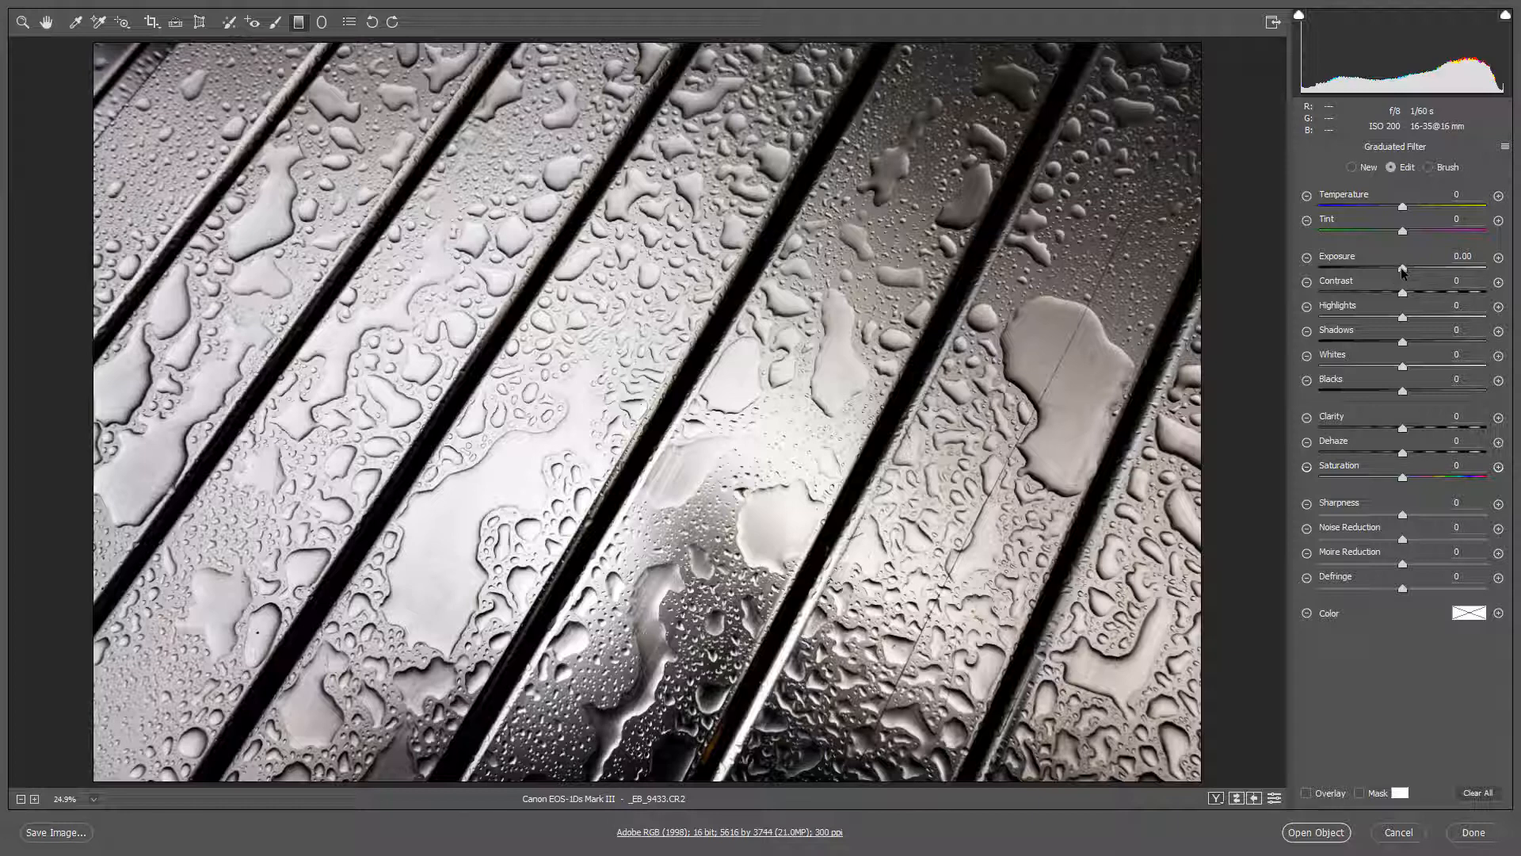
{"action": "left_click_drag", "start_coordinate": [1402, 272], "coordinate": [1391, 272]}
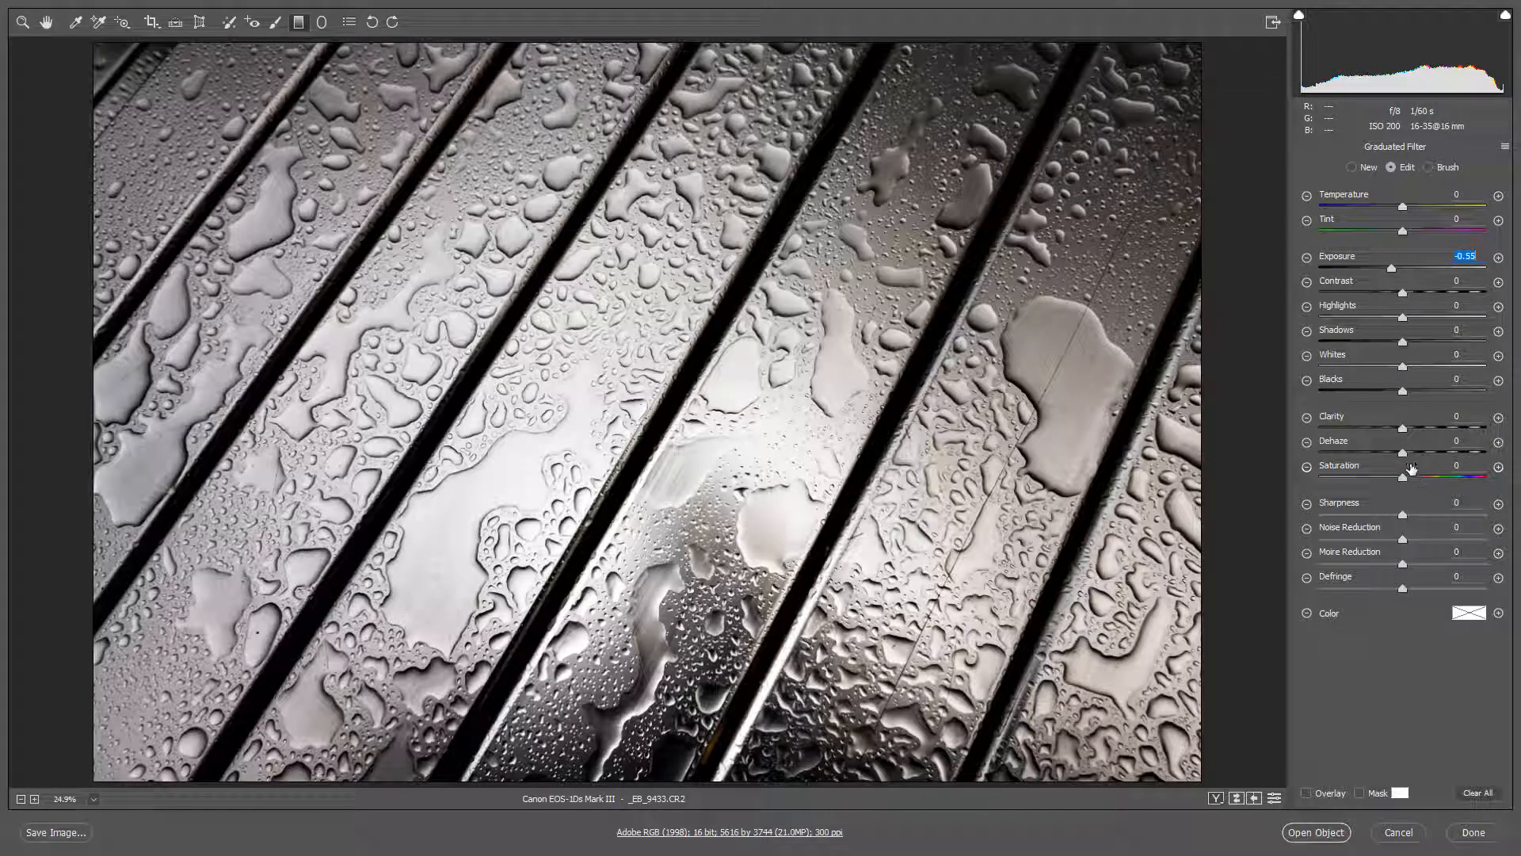
Set the global Temperature to 6300 and open the photo in Photoshop as a smart object
{"action": "key", "text": "h"}
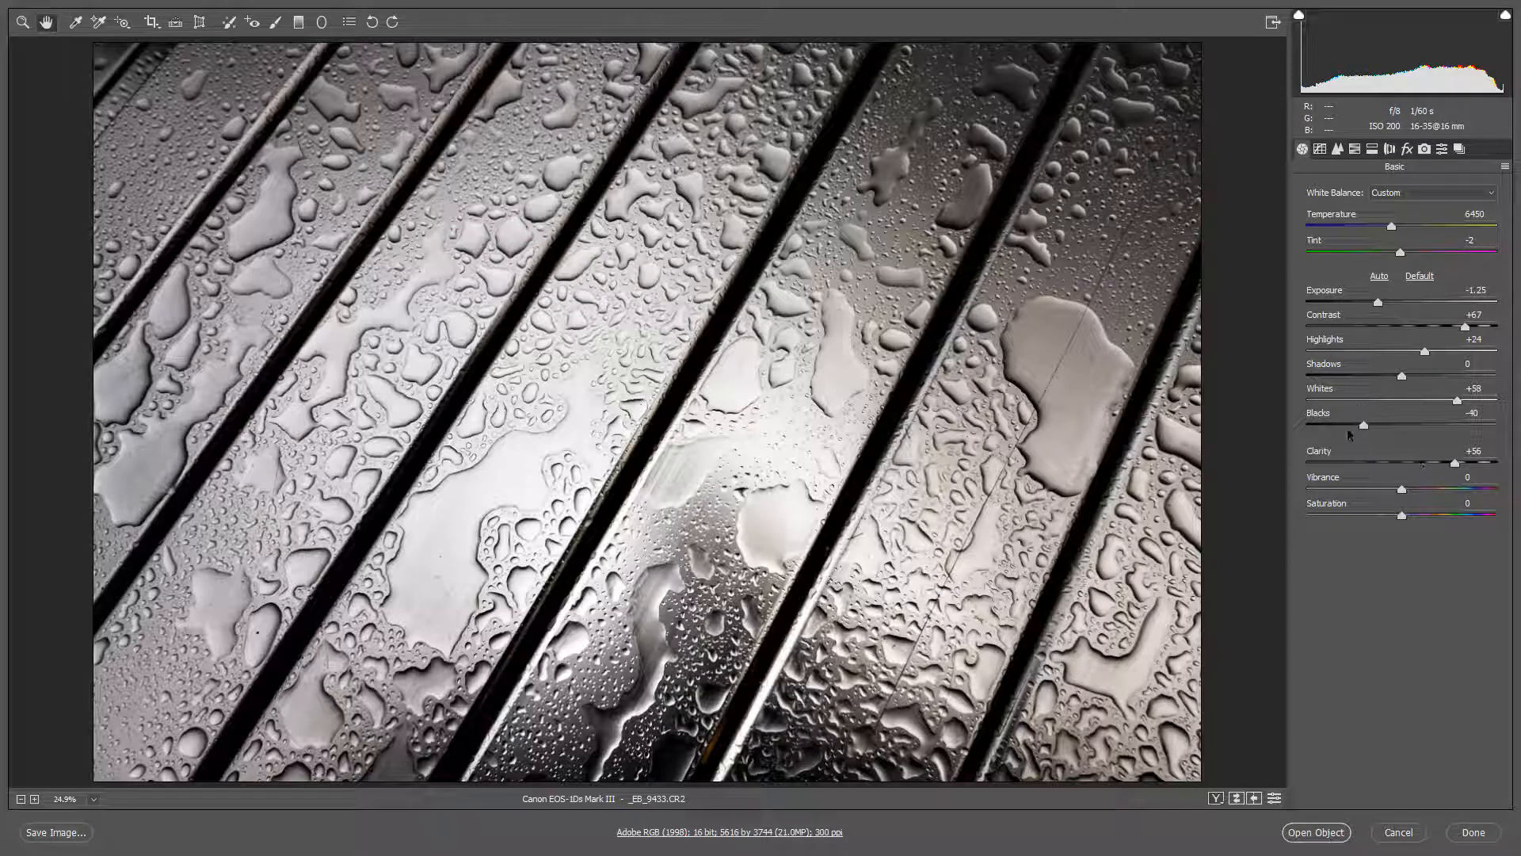
{"action": "left_click", "coordinate": [1392, 228]}
{"action": "left_click_drag", "start_coordinate": [1391, 229], "coordinate": [1391, 231]}
{"action": "left_click", "coordinate": [1316, 833]}
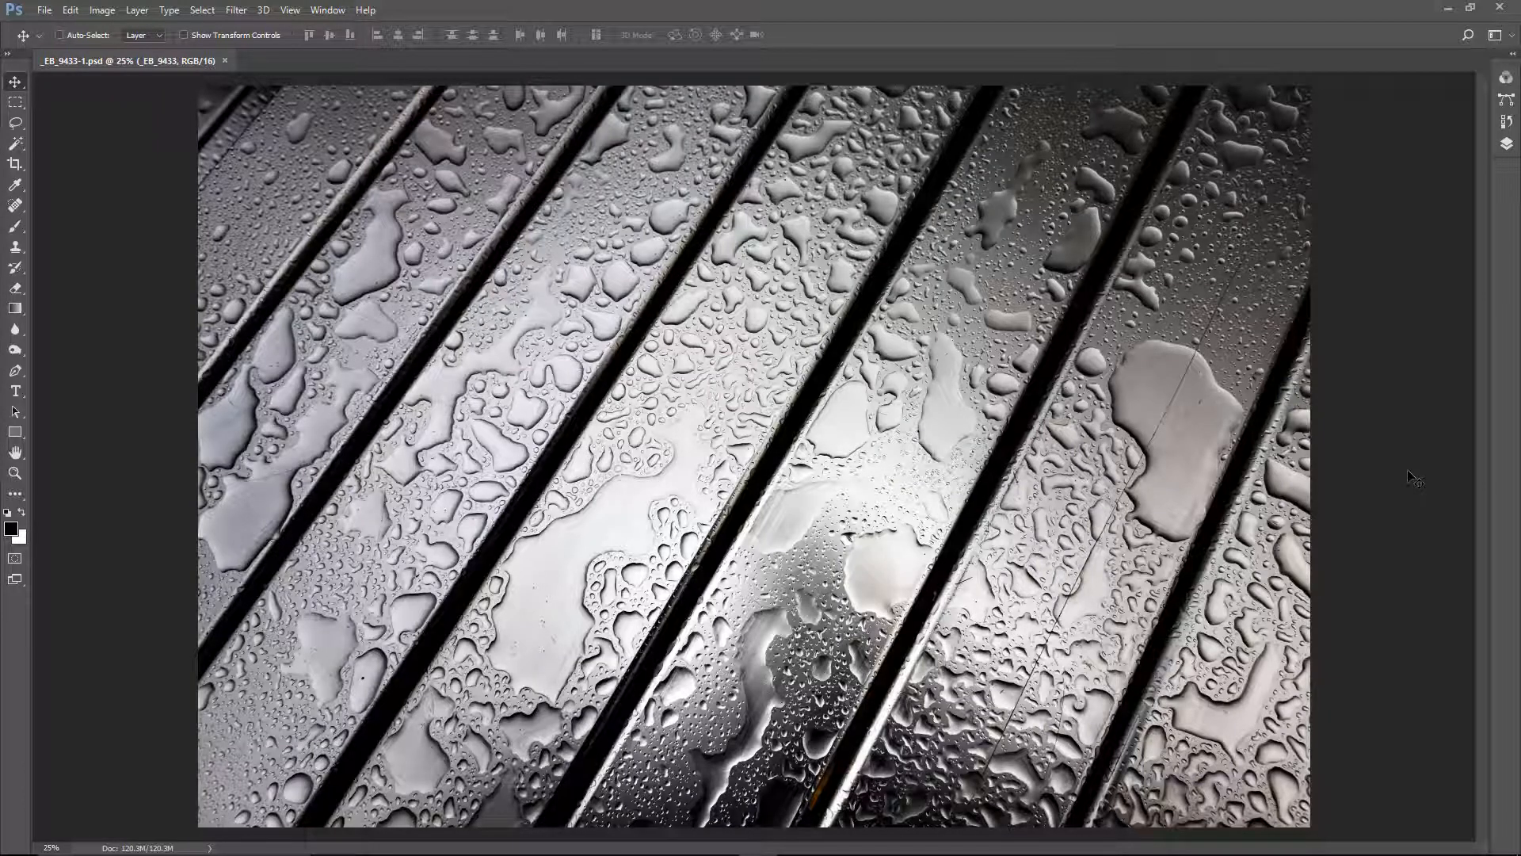
Show the document's layers and reopen the _EB_9433 smart object's raw settings, leaving them without changes
{"action": "left_click", "coordinate": [1513, 56]}
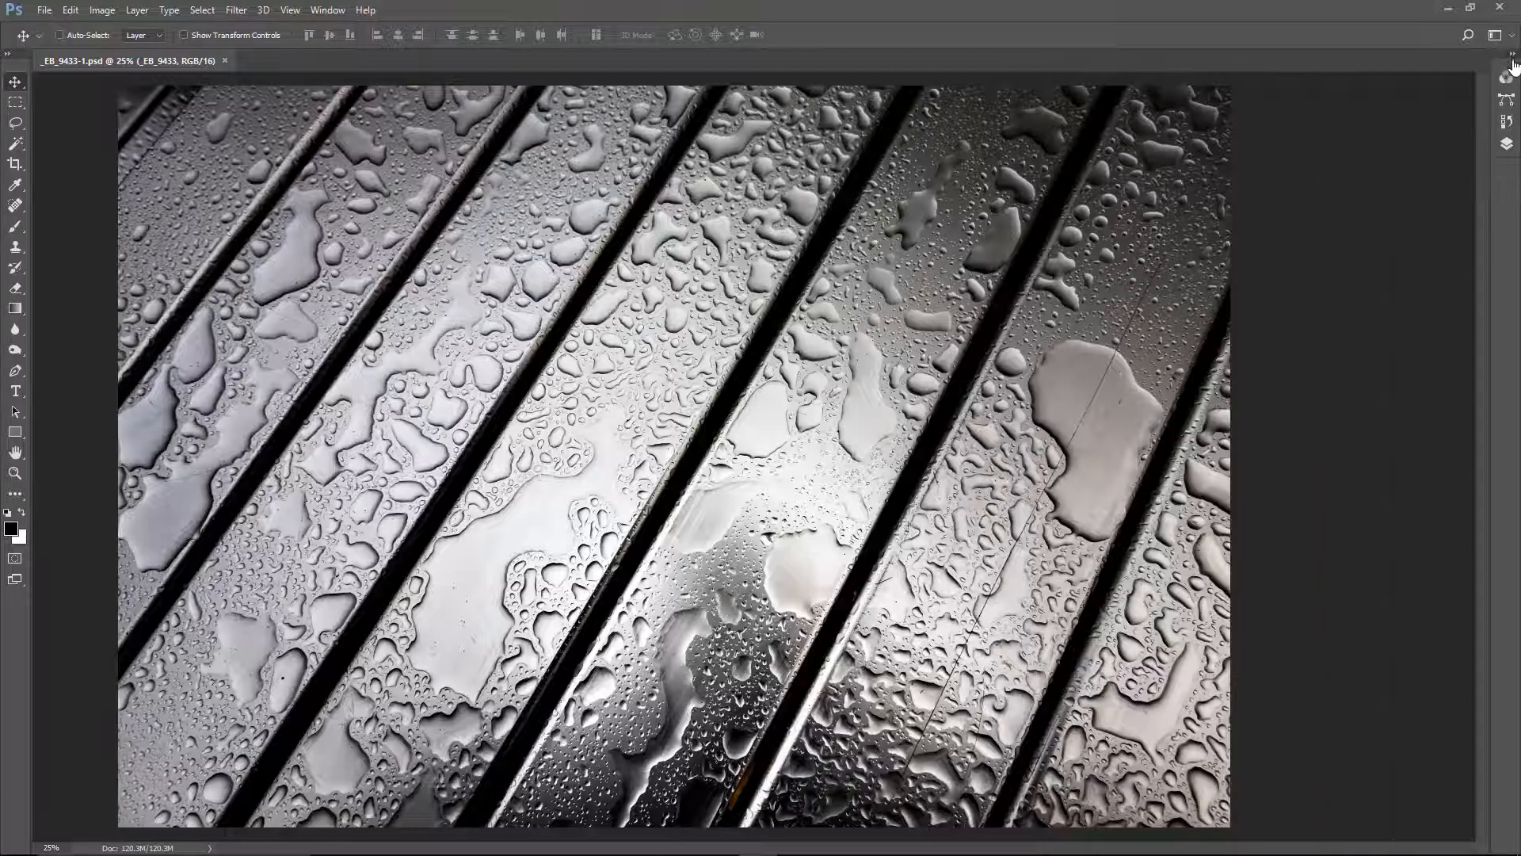
{"action": "left_click", "coordinate": [1513, 57]}
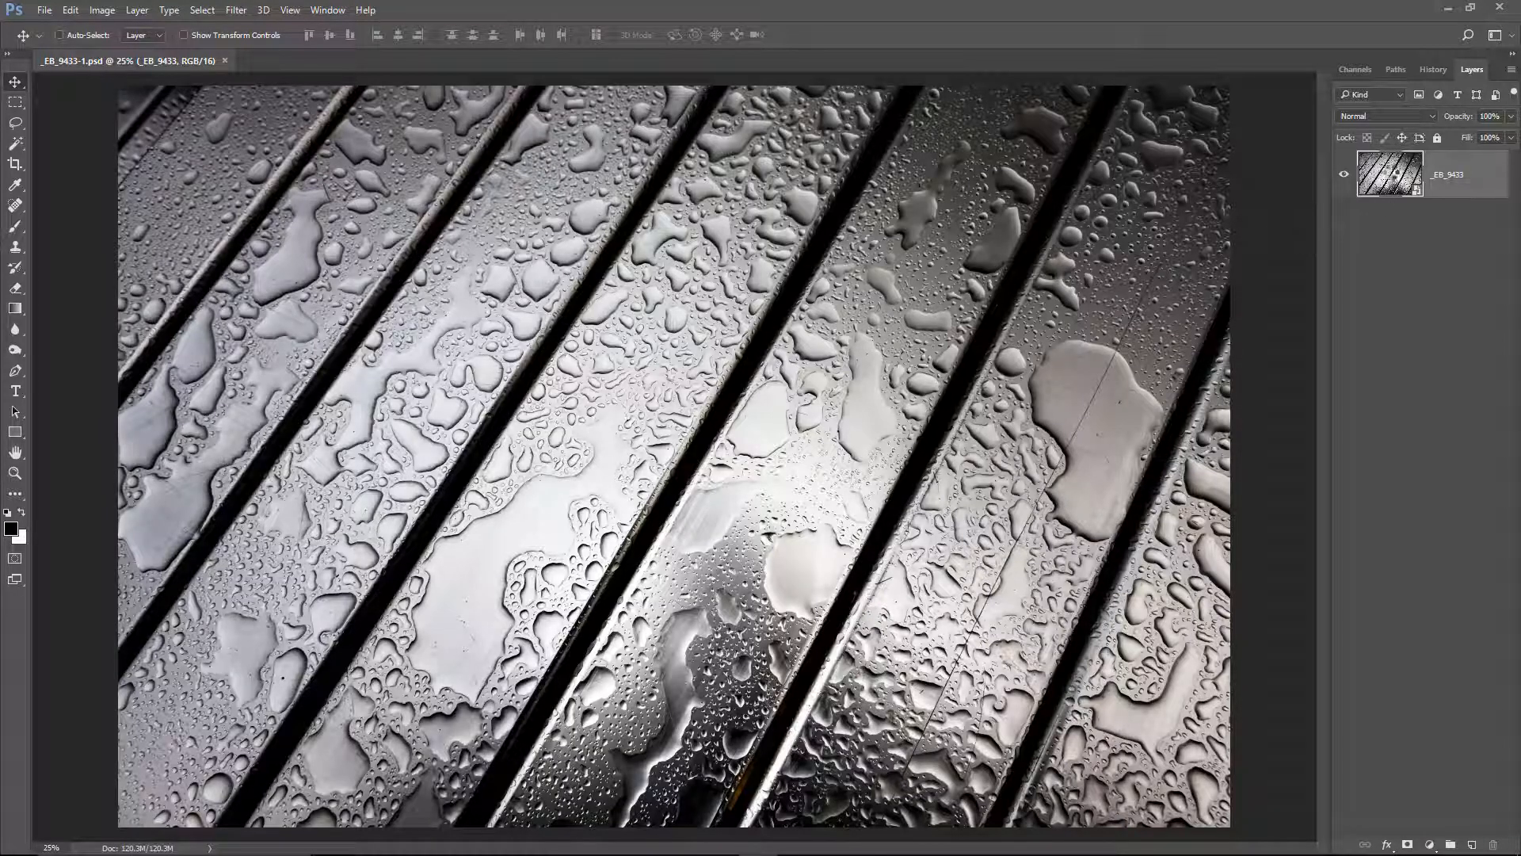
{"action": "double_click", "coordinate": [1391, 176]}
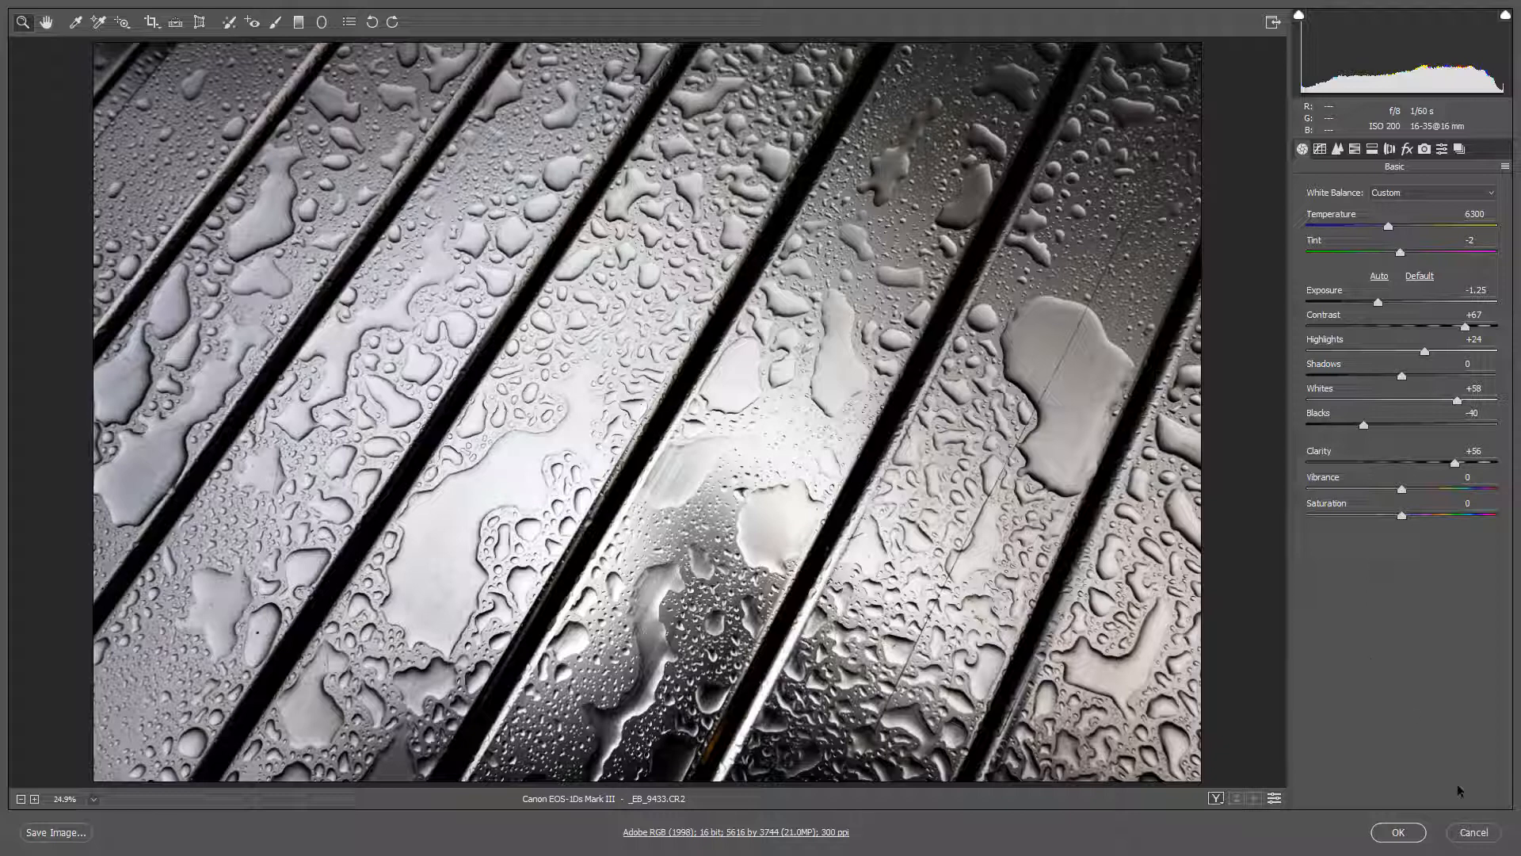
{"action": "left_click", "coordinate": [1470, 830]}
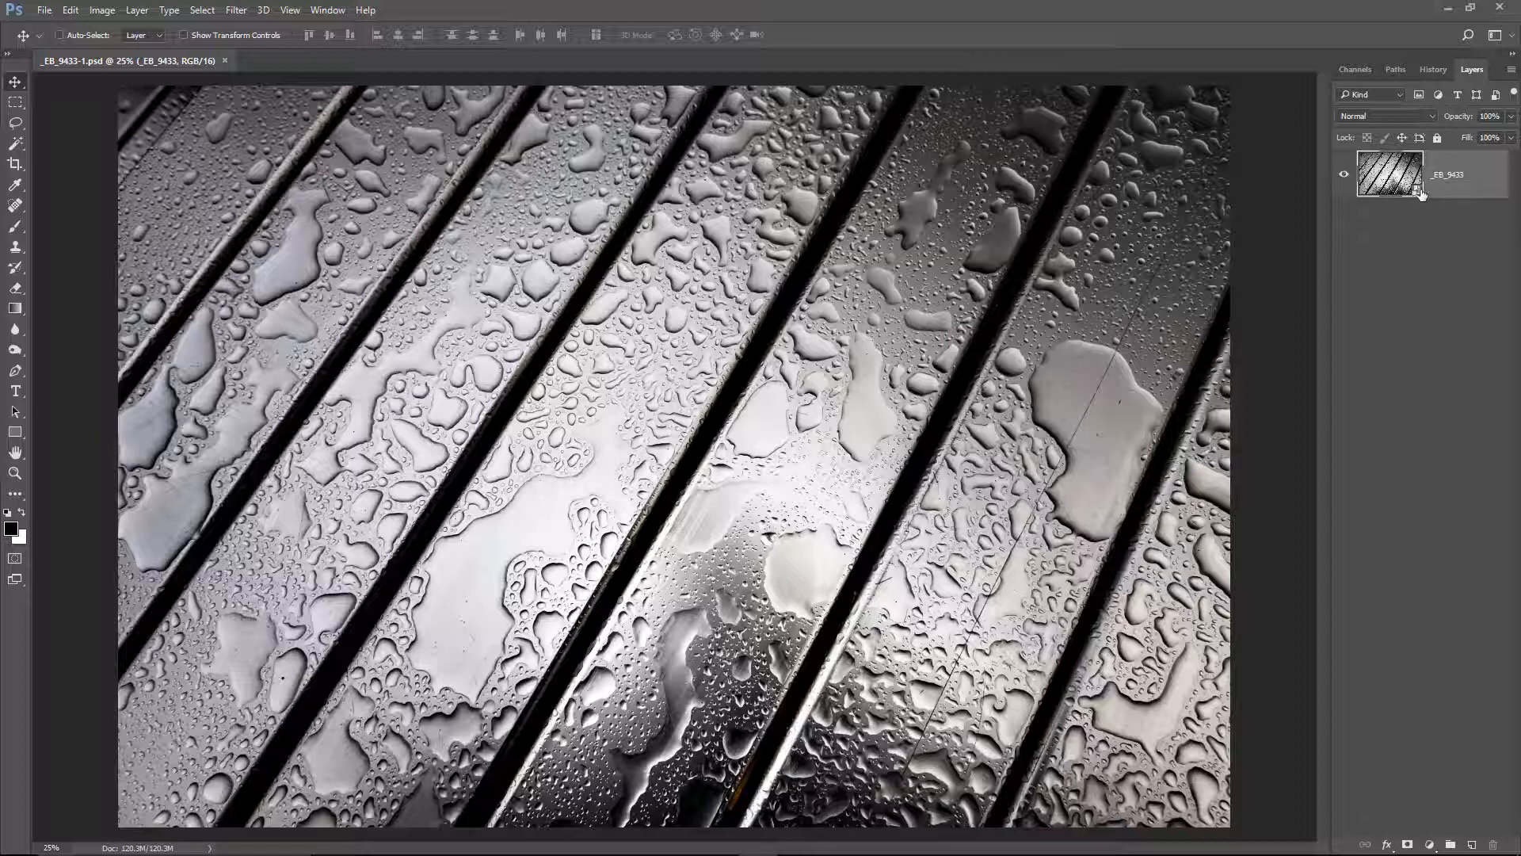
Rasterize the _EB_9433 smart object layer and add a new empty layer above it
{"action": "right_click", "coordinate": [1474, 175]}
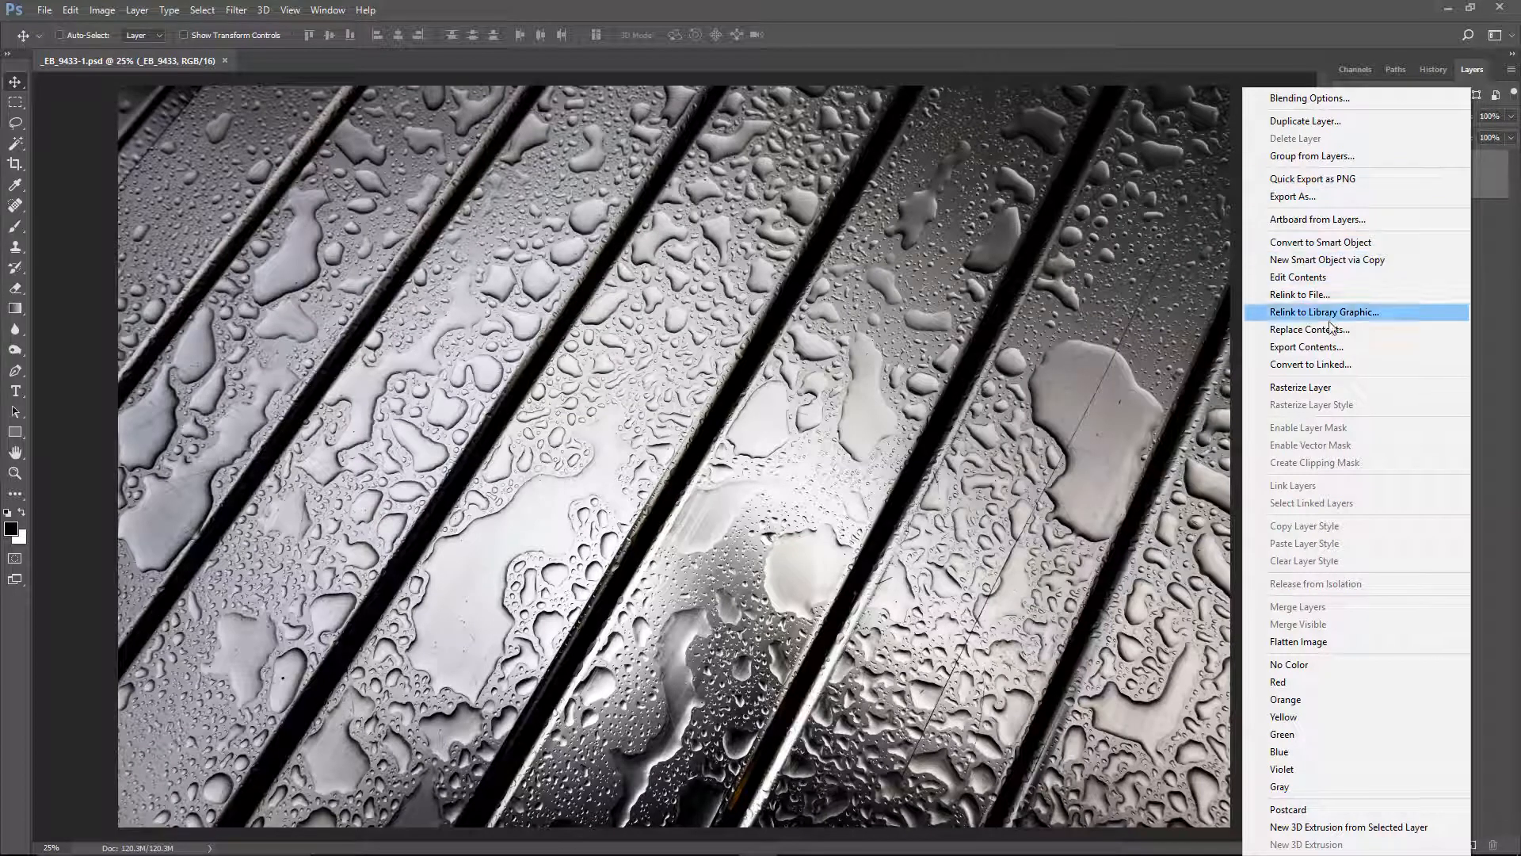
{"action": "left_click", "coordinate": [1302, 389]}
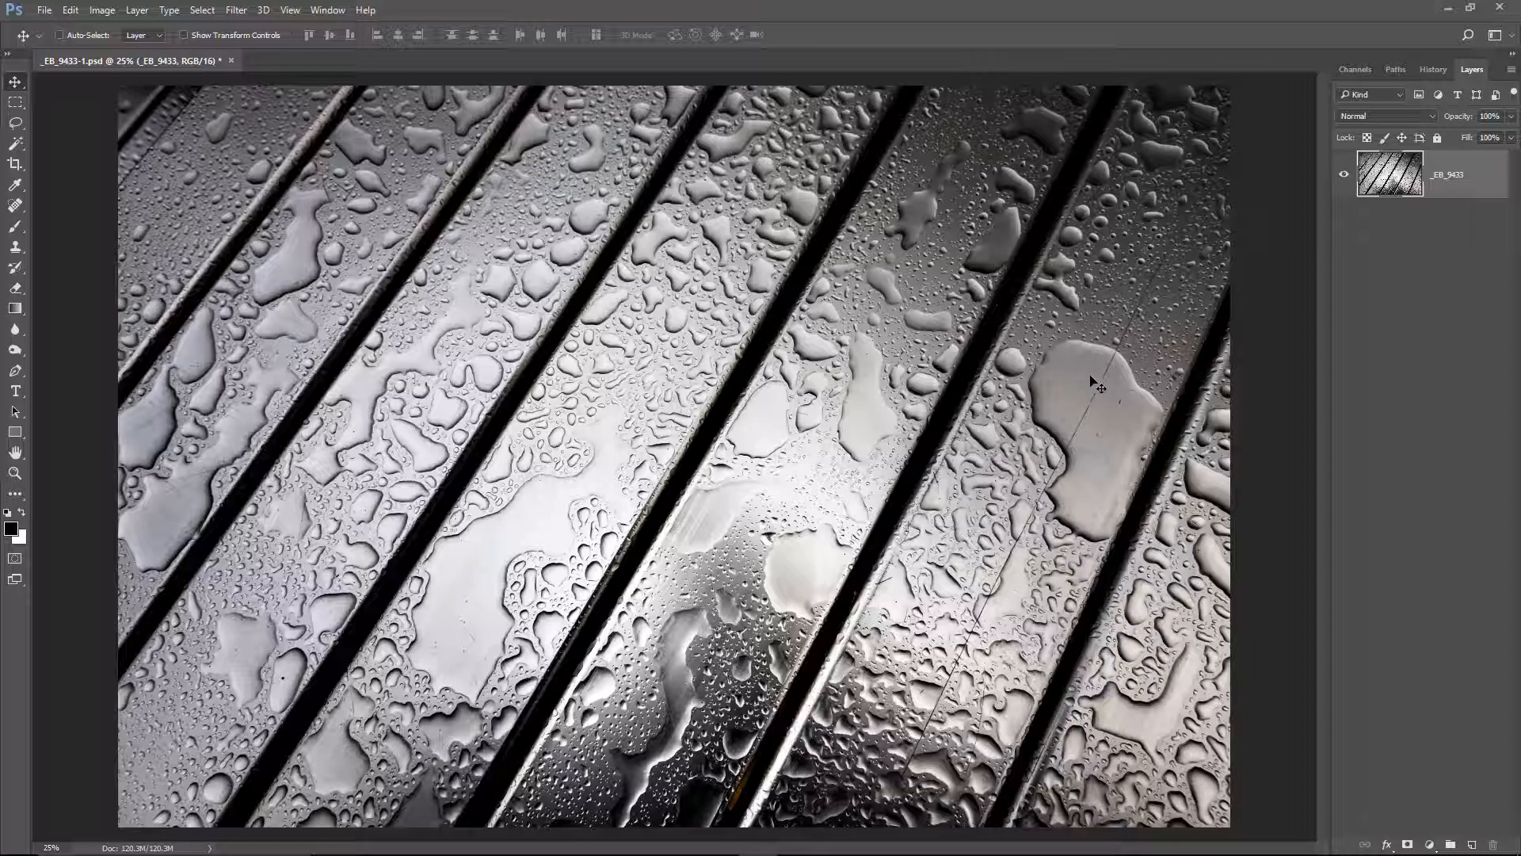
{"action": "left_click", "coordinate": [1471, 846]}
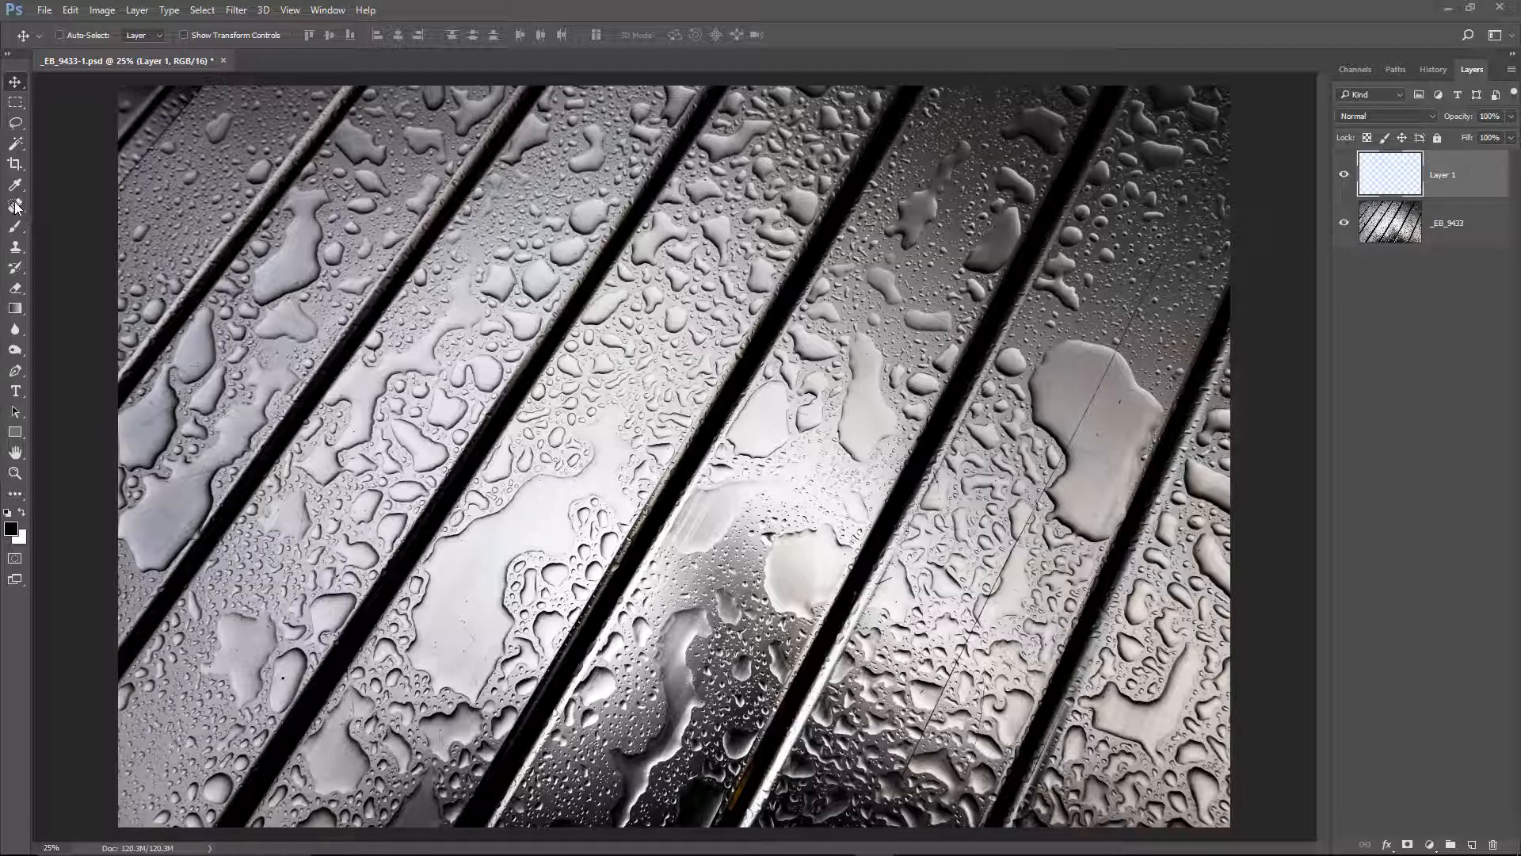
Heal the upper end of the long diagonal scratch using the Spot Healing Brush at size 10, Content-Aware, sampling all layers
{"action": "left_click_drag", "start_coordinate": [17, 208], "coordinate": [70, 211]}
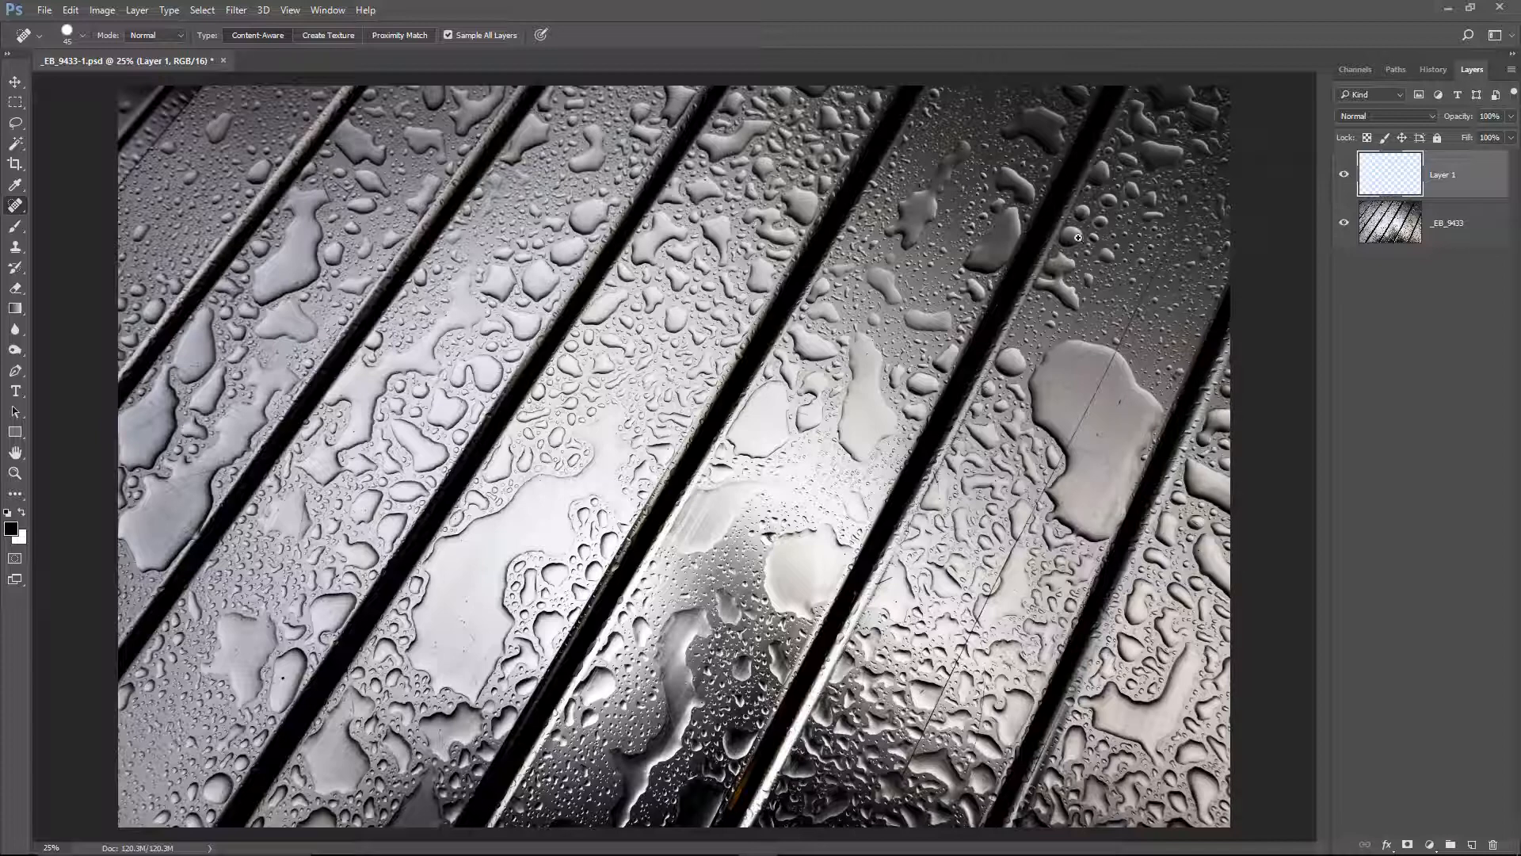
{"action": "scroll", "coordinate": [1198, 349], "scroll_direction": "up", "scroll_amount": 10}
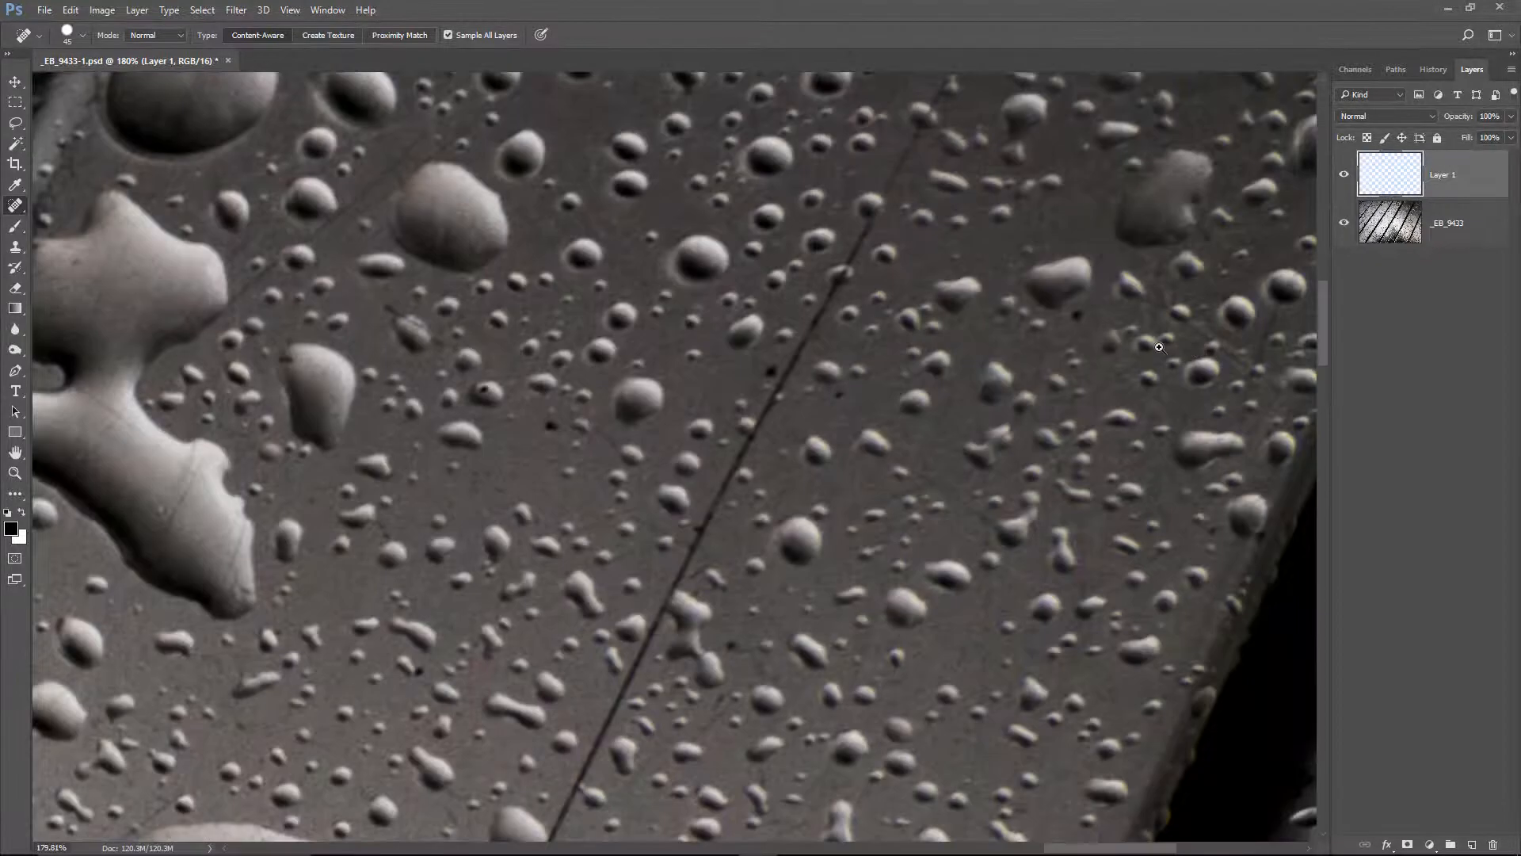
{"action": "mouse_move", "coordinate": [974, 273]}
{"action": "left_mouse_down"}
{"action": "mouse_move", "coordinate": [706, 713]}
{"action": "mouse_move", "coordinate": [784, 610]}
{"action": "mouse_move", "coordinate": [788, 626]}
{"action": "mouse_move", "coordinate": [880, 421]}
{"action": "left_mouse_up"}
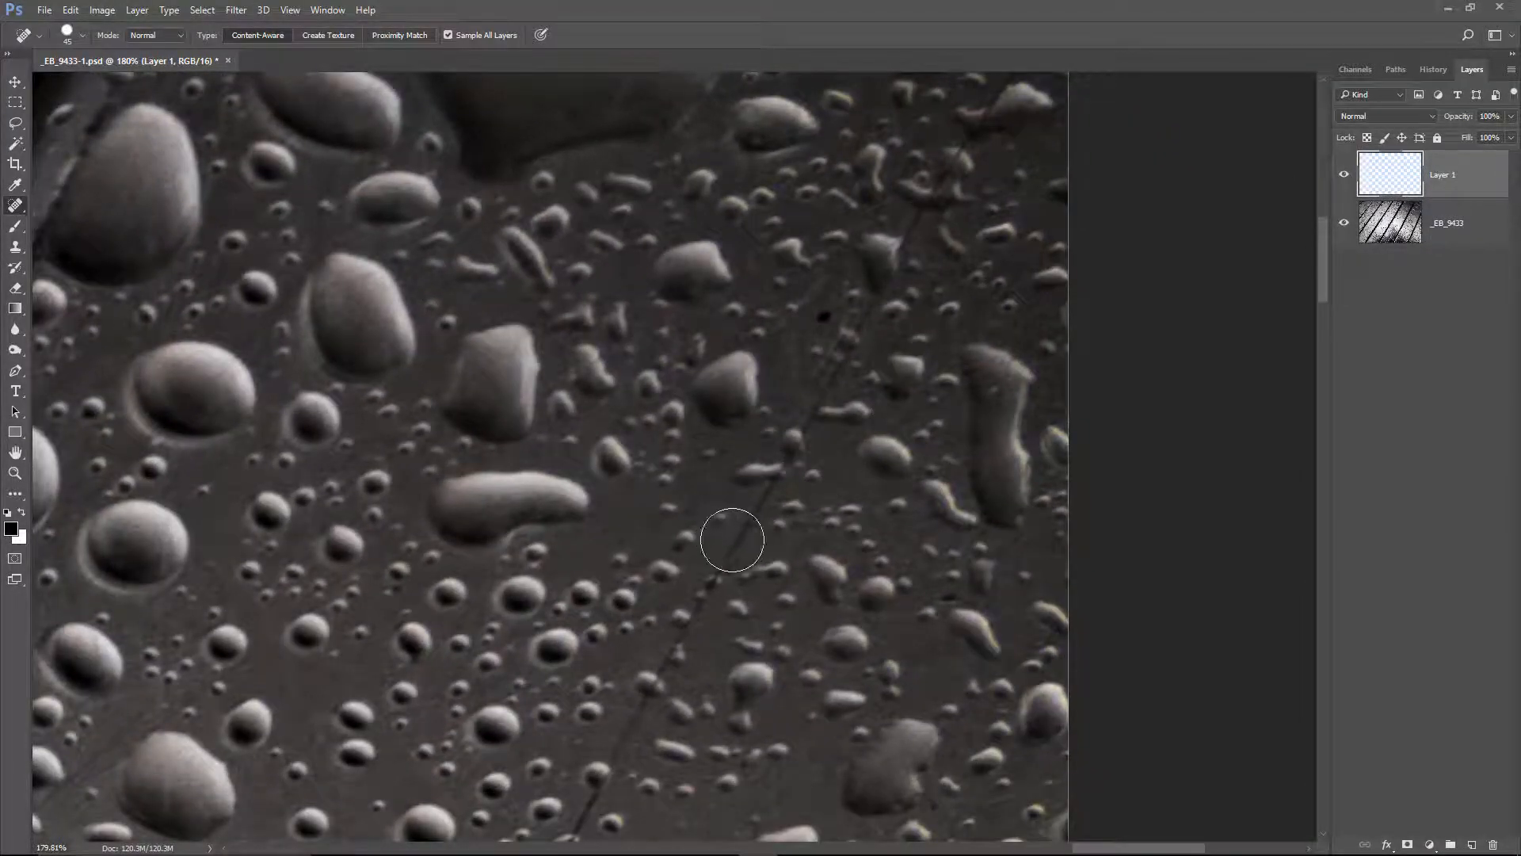
{"action": "key", "text": "bracketleft"}
{"action": "key", "text": "bracketleft"}
{"action": "key", "text": "bracketleft"}
{"action": "key", "text": "bracketleft"}
{"action": "left_click", "coordinate": [762, 508]}
{"action": "left_click", "coordinate": [612, 765], "text": "shift"}
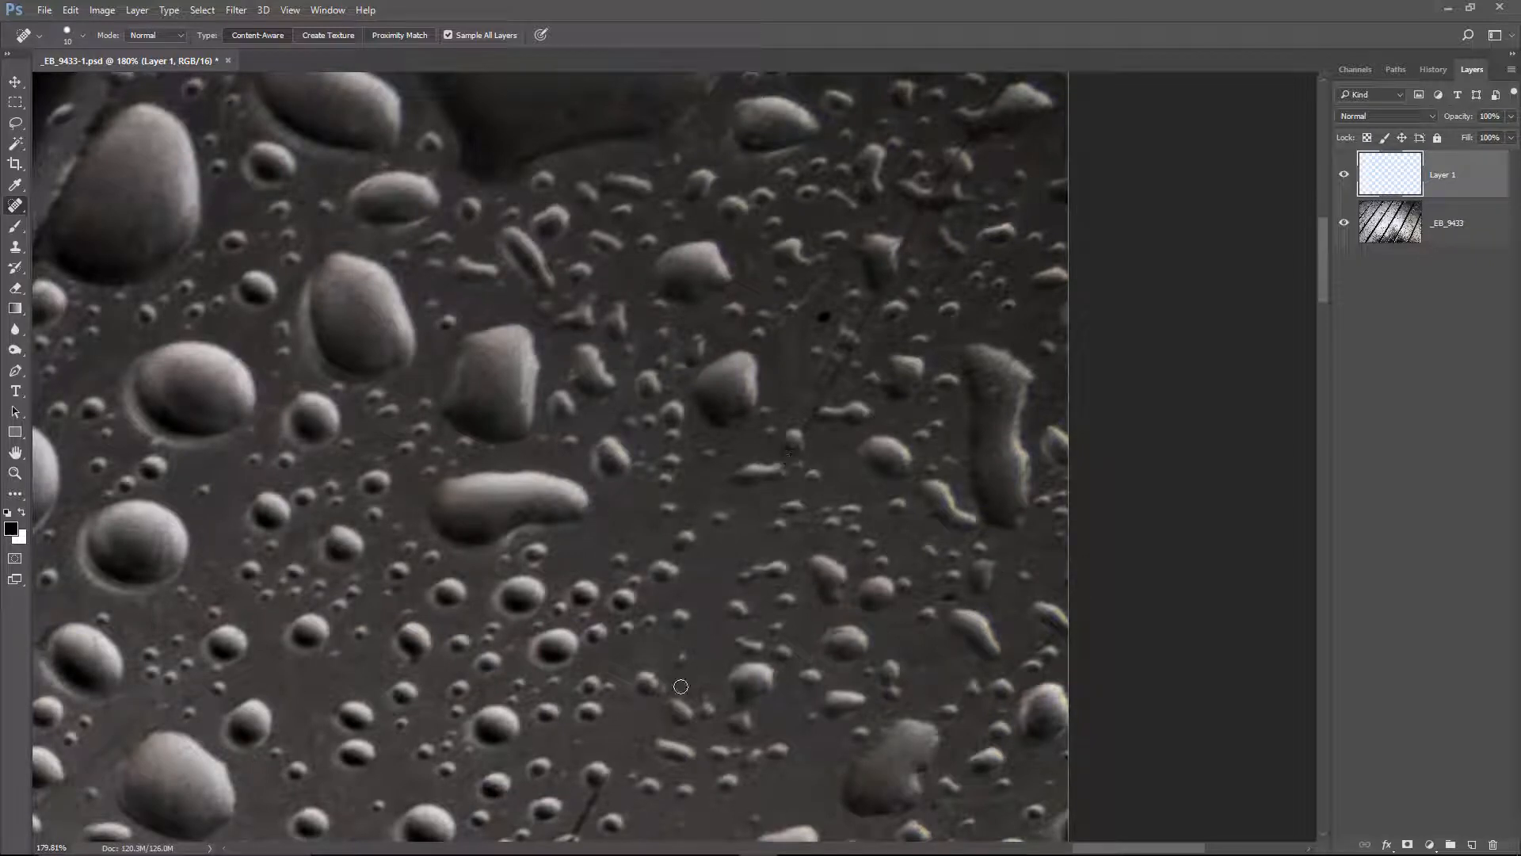
Continue healing the diagonal scratch in straight strokes down to the upper edge of the large water drop
{"action": "mouse_move", "coordinate": [715, 622]}
{"action": "left_mouse_down"}
{"action": "mouse_move", "coordinate": [863, 325]}
{"action": "mouse_move", "coordinate": [860, 301]}
{"action": "left_mouse_up"}
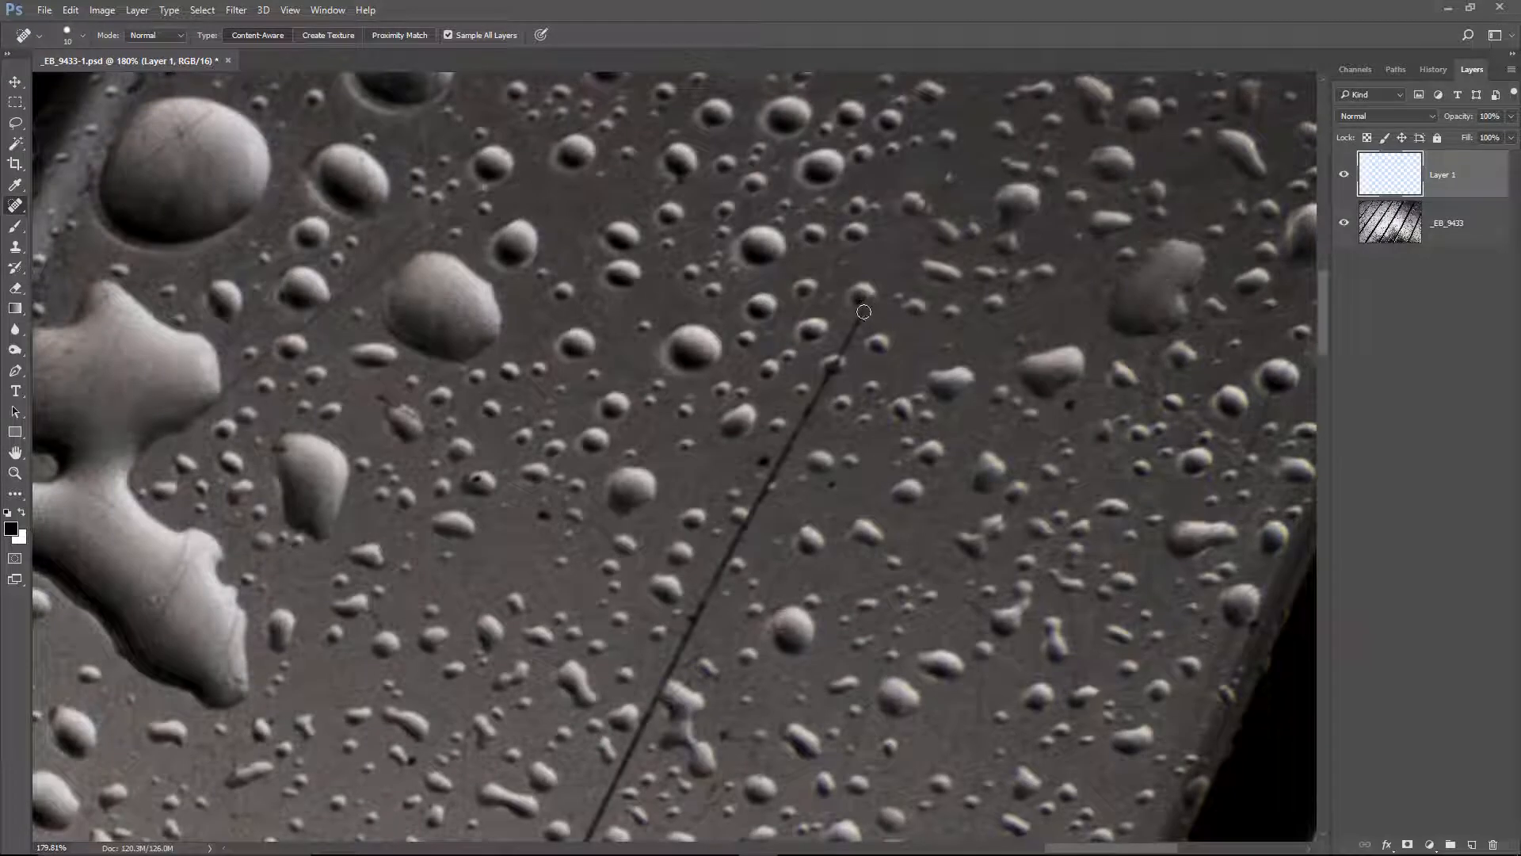
{"action": "left_click_drag", "start_coordinate": [838, 377], "coordinate": [842, 358]}
{"action": "left_click", "coordinate": [751, 519], "text": "shift"}
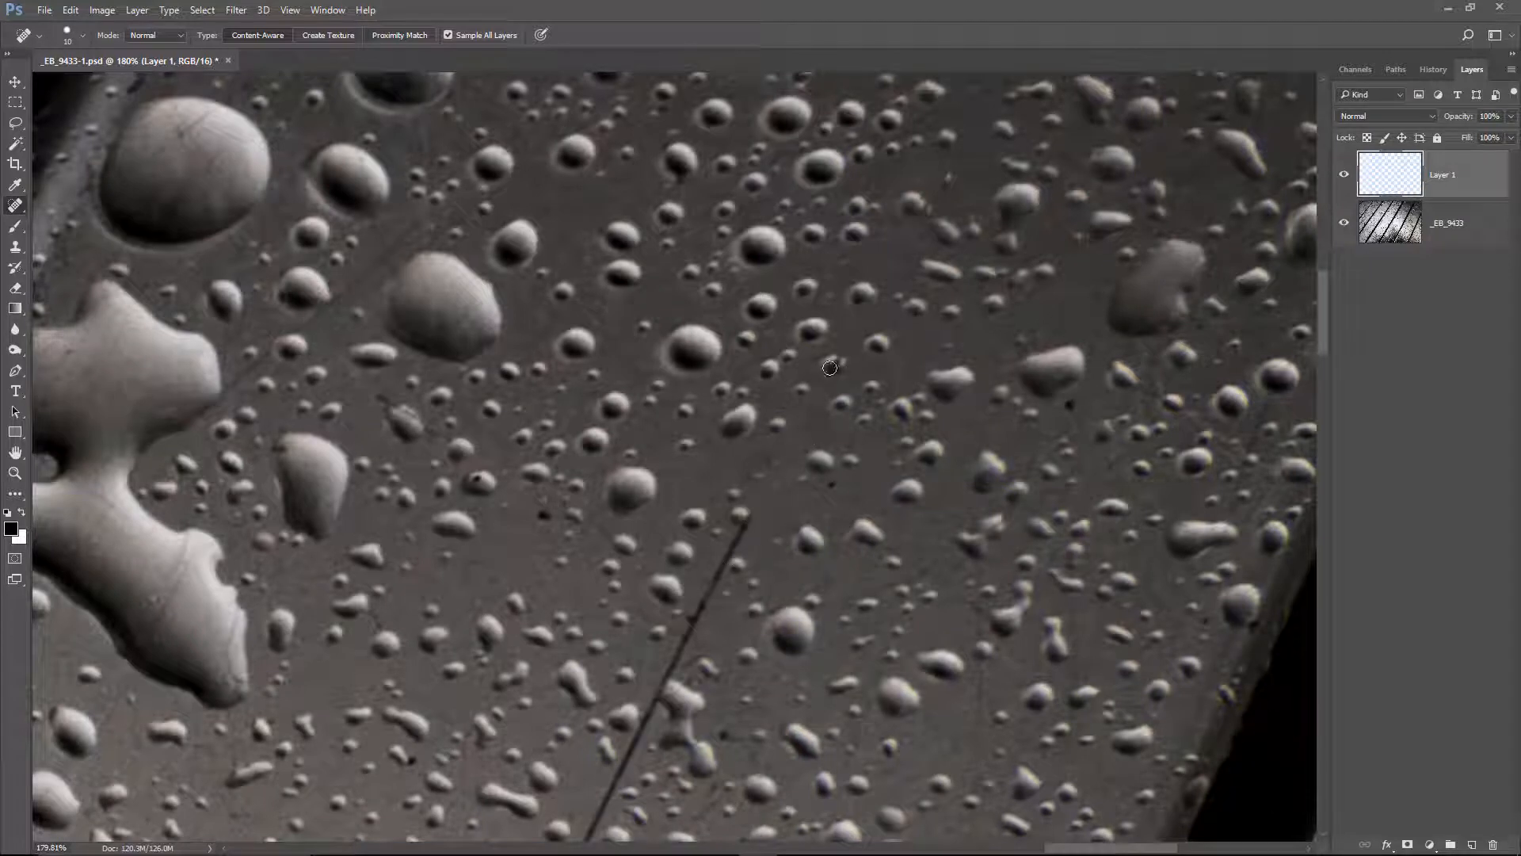
{"action": "left_click_drag", "start_coordinate": [761, 527], "coordinate": [999, 204]}
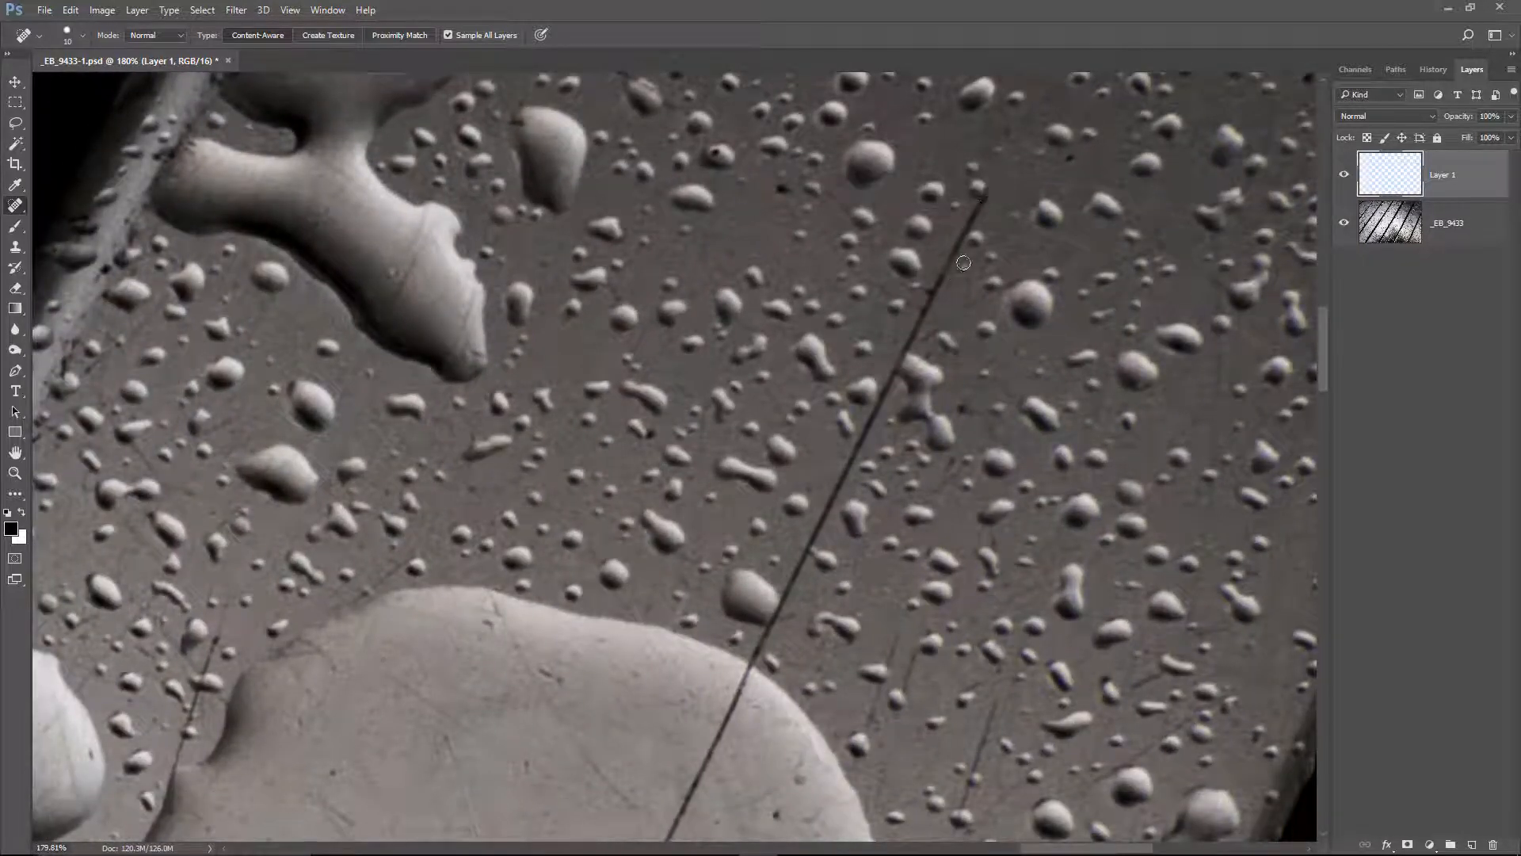
{"action": "left_click", "coordinate": [752, 666], "text": "shift"}
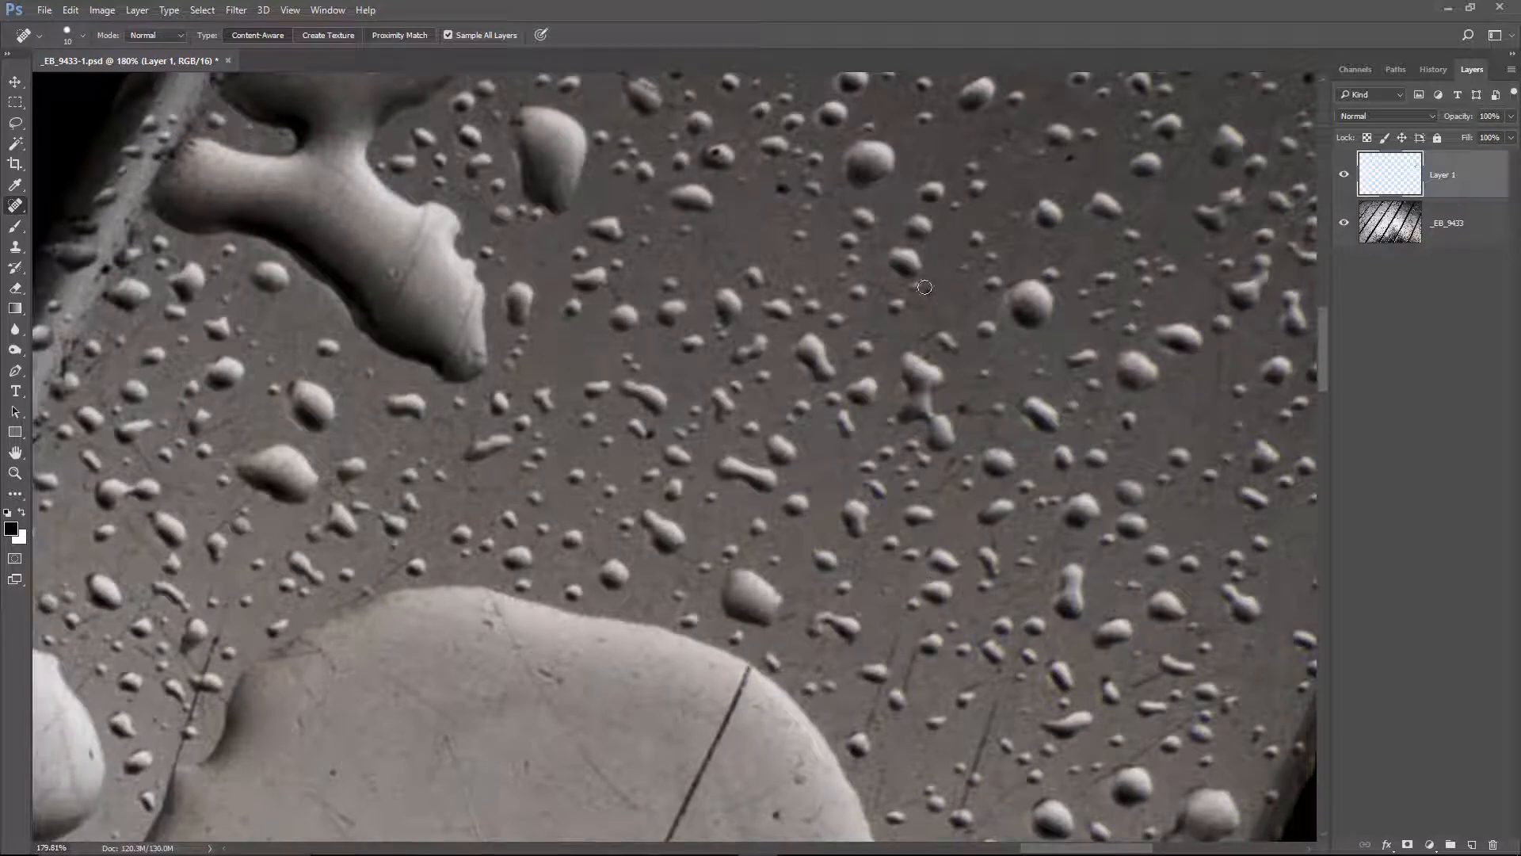
{"action": "left_click", "coordinate": [961, 405]}
Try to heal the scratch across the large water drop with one long straight stroke
{"action": "left_click_drag", "start_coordinate": [699, 674], "coordinate": [825, 295]}
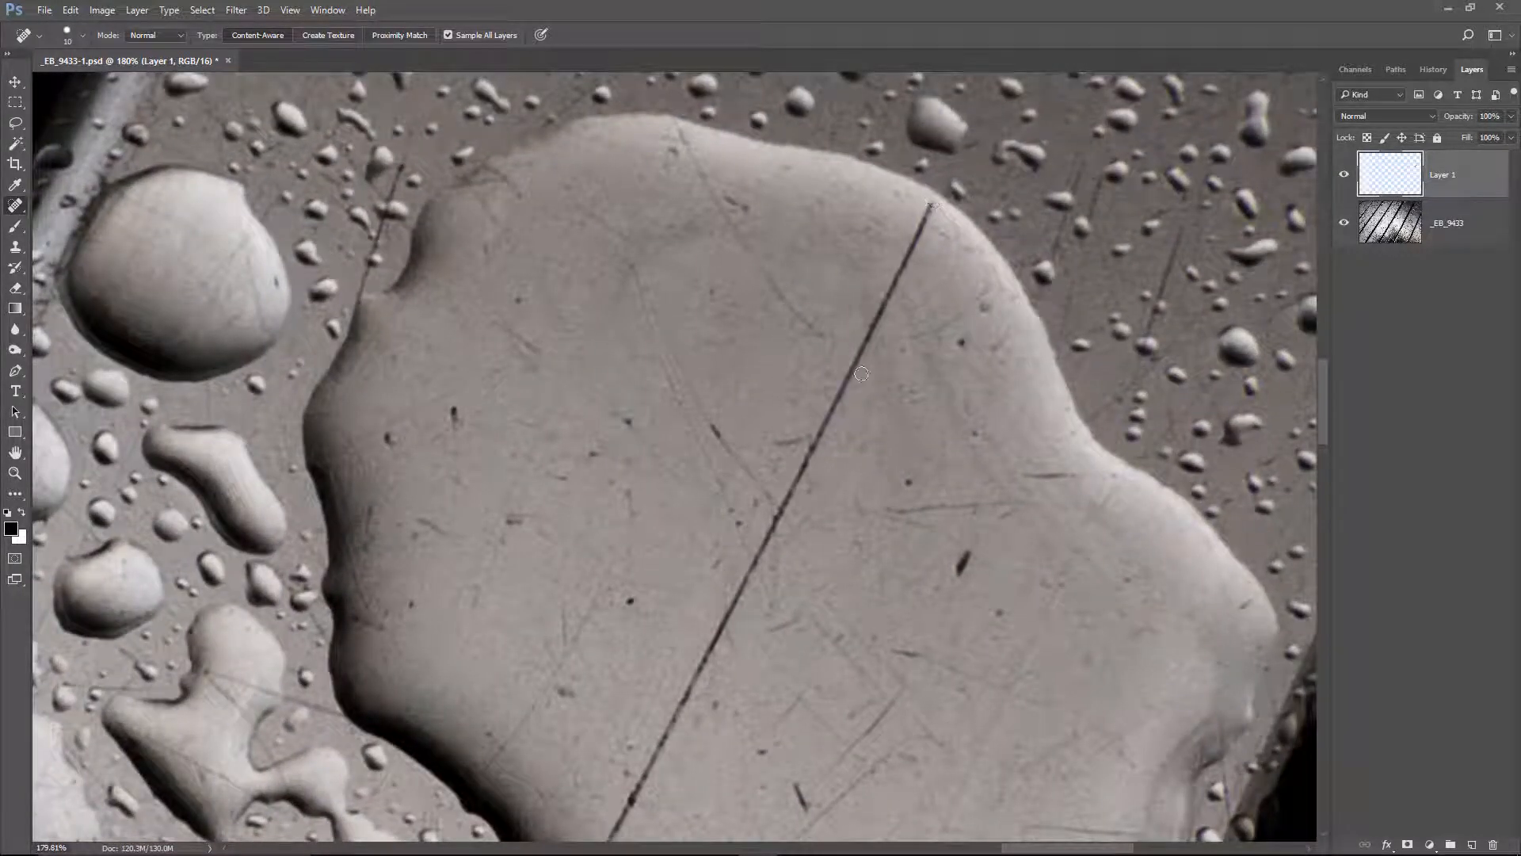
{"action": "left_click_drag", "start_coordinate": [697, 796], "coordinate": [772, 585]}
{"action": "left_click", "coordinate": [633, 720], "text": "shift"}
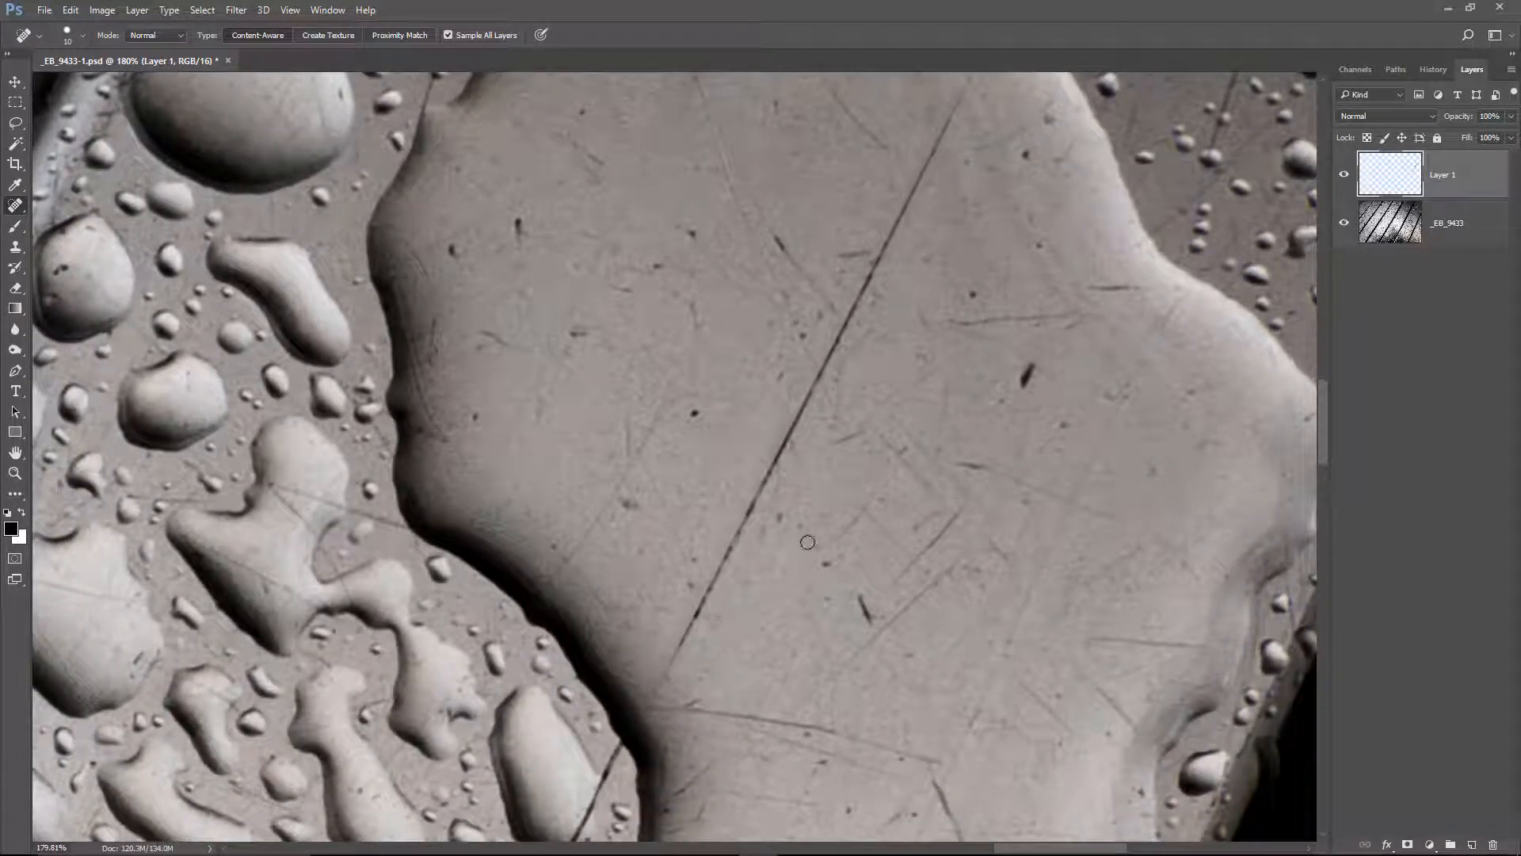
{"action": "key", "text": "ctrl+z"}
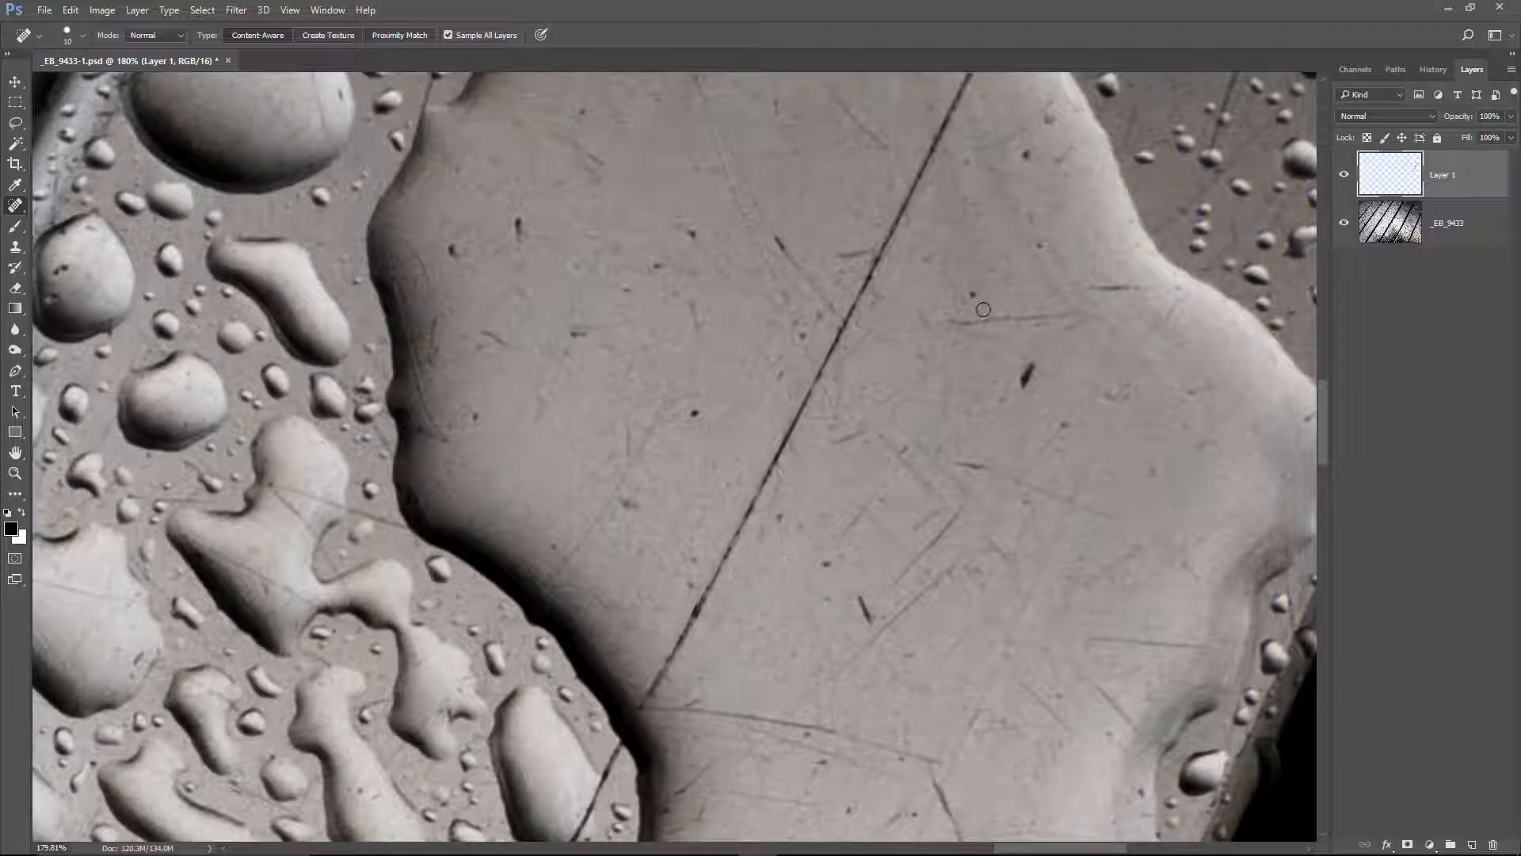
Heal the scratch across the large water drop in short straight segments down to the drop's dark lower-left edge
{"action": "left_click_drag", "start_coordinate": [978, 306], "coordinate": [909, 435]}
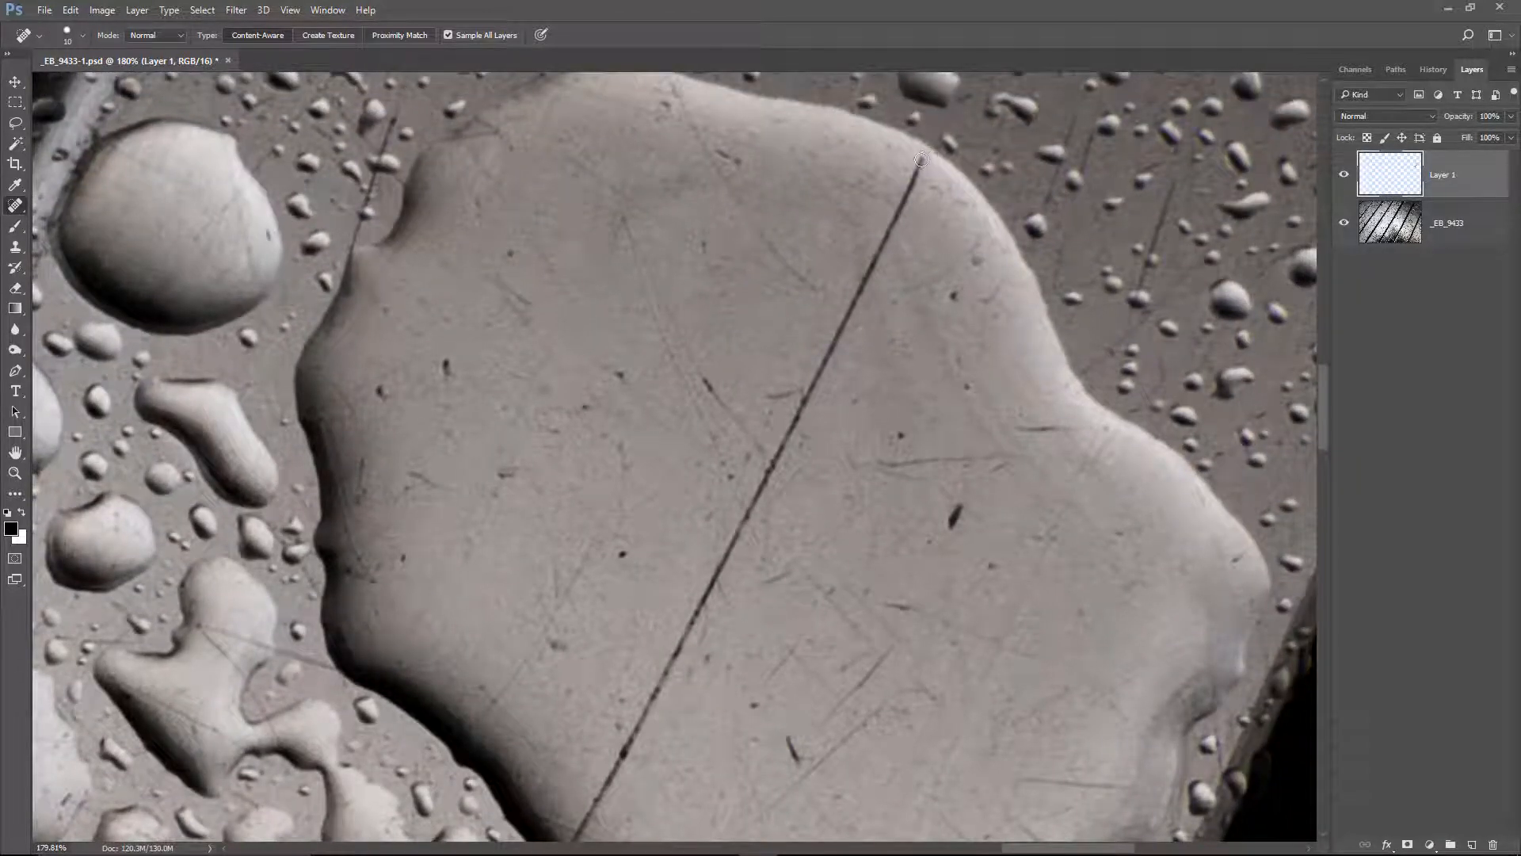
{"action": "left_click", "coordinate": [799, 413], "text": "shift"}
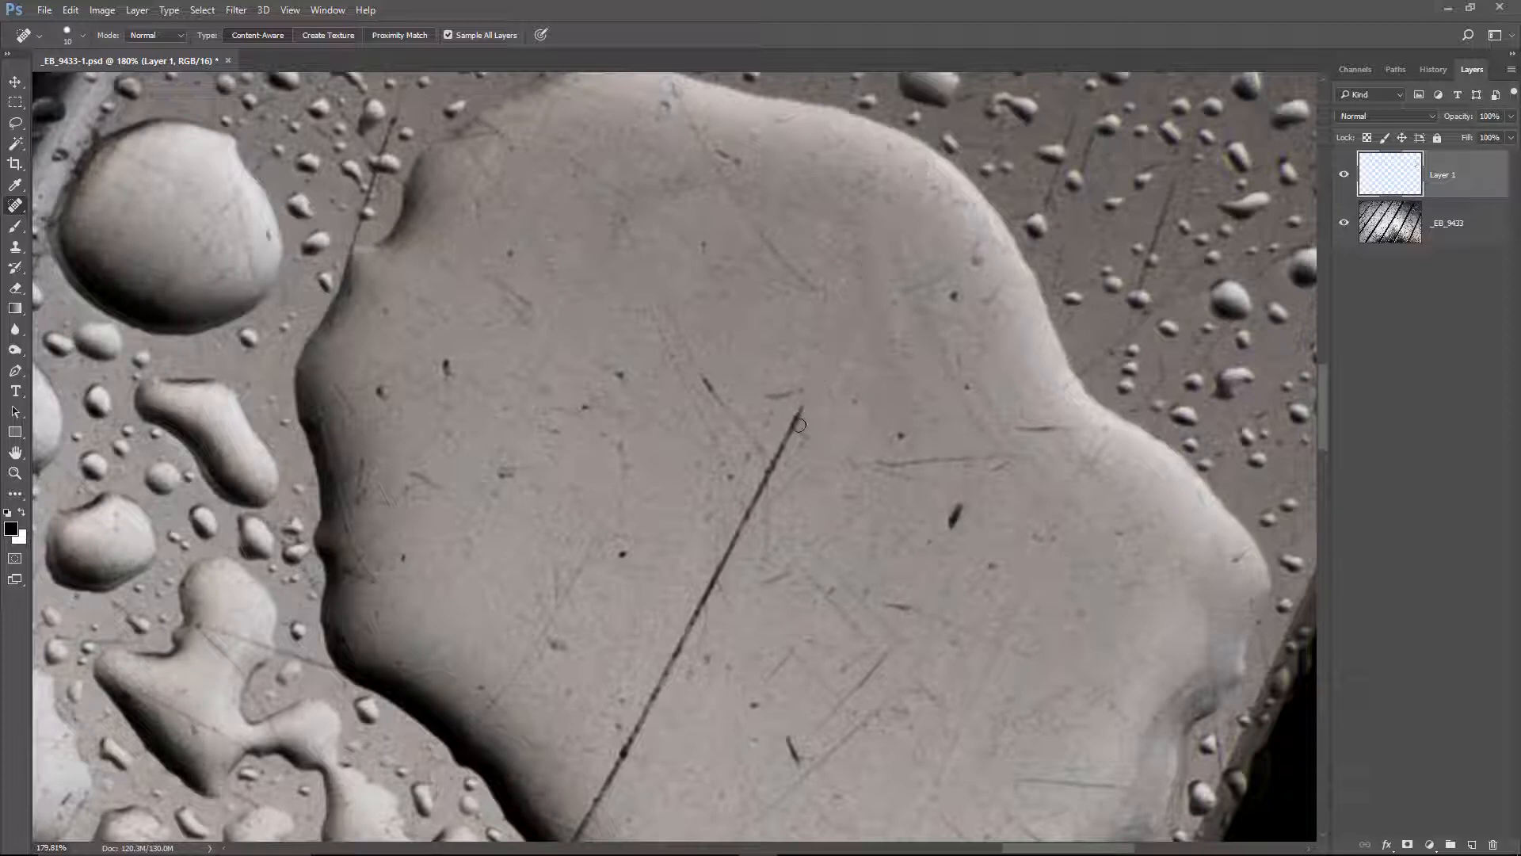
{"action": "left_click", "coordinate": [706, 595], "text": "shift"}
{"action": "left_click", "coordinate": [609, 781], "text": "shift"}
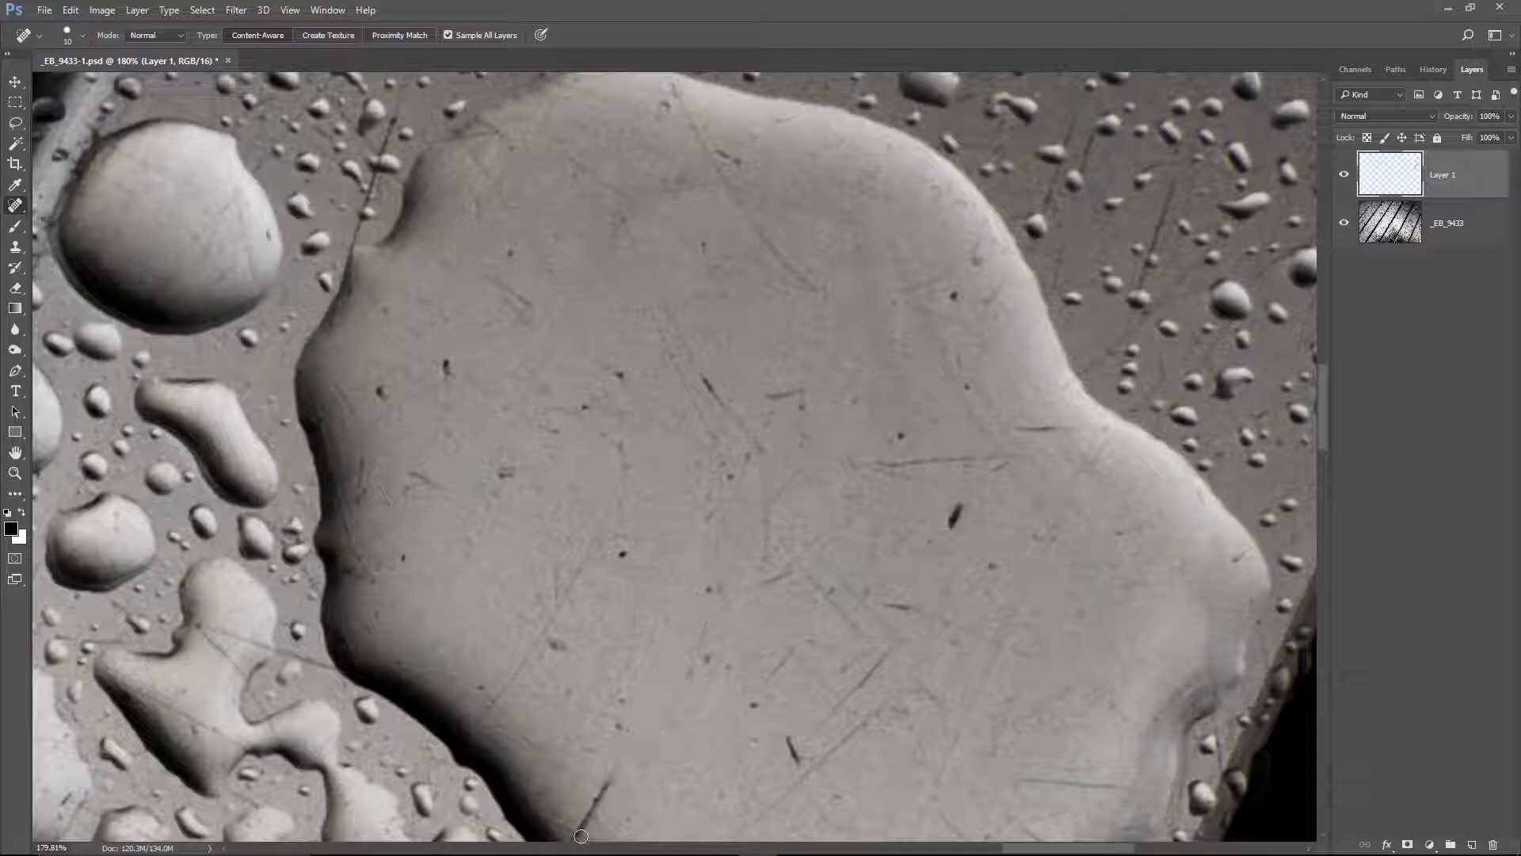
{"action": "scroll", "coordinate": [681, 617], "scroll_direction": "down", "scroll_amount": 2}
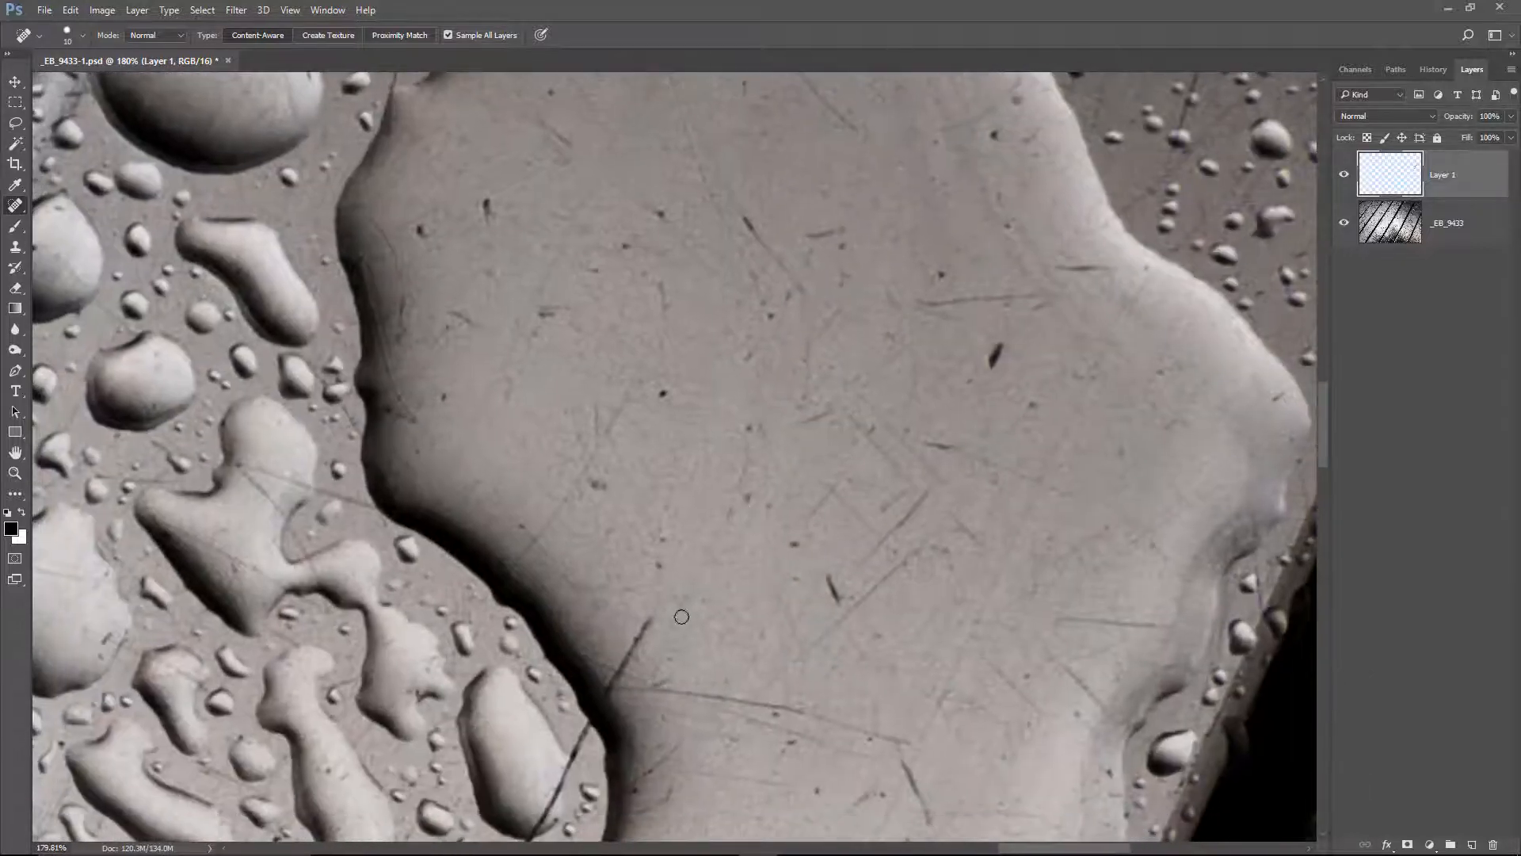
{"action": "left_click", "coordinate": [609, 689], "text": "shift"}
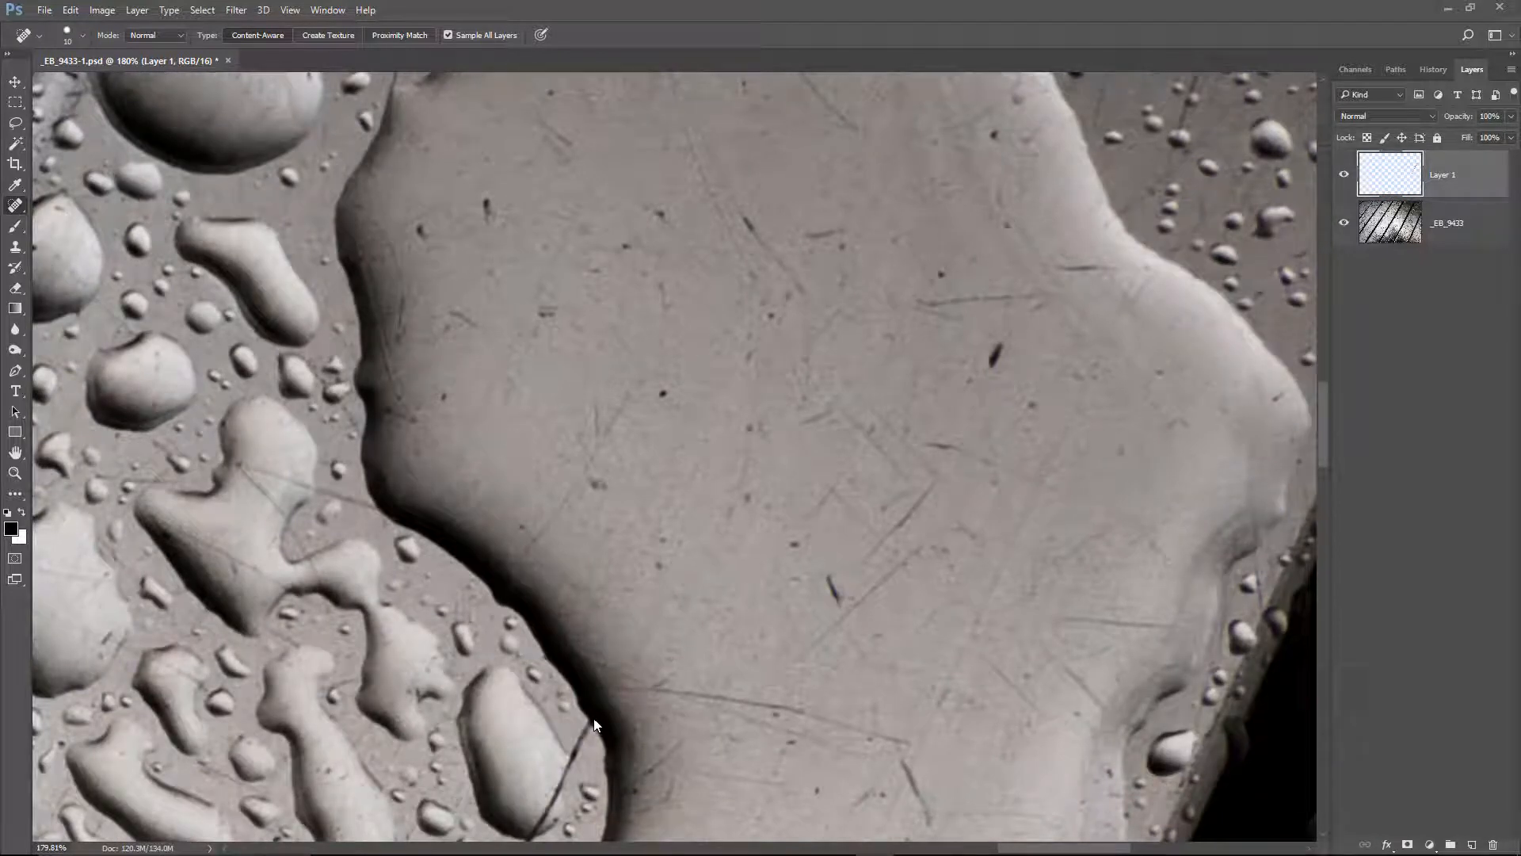
Heal the scratch past the large drop's lower-left edge and through the oval water drop below it
{"action": "left_click_drag", "start_coordinate": [594, 723], "coordinate": [1014, 117]}
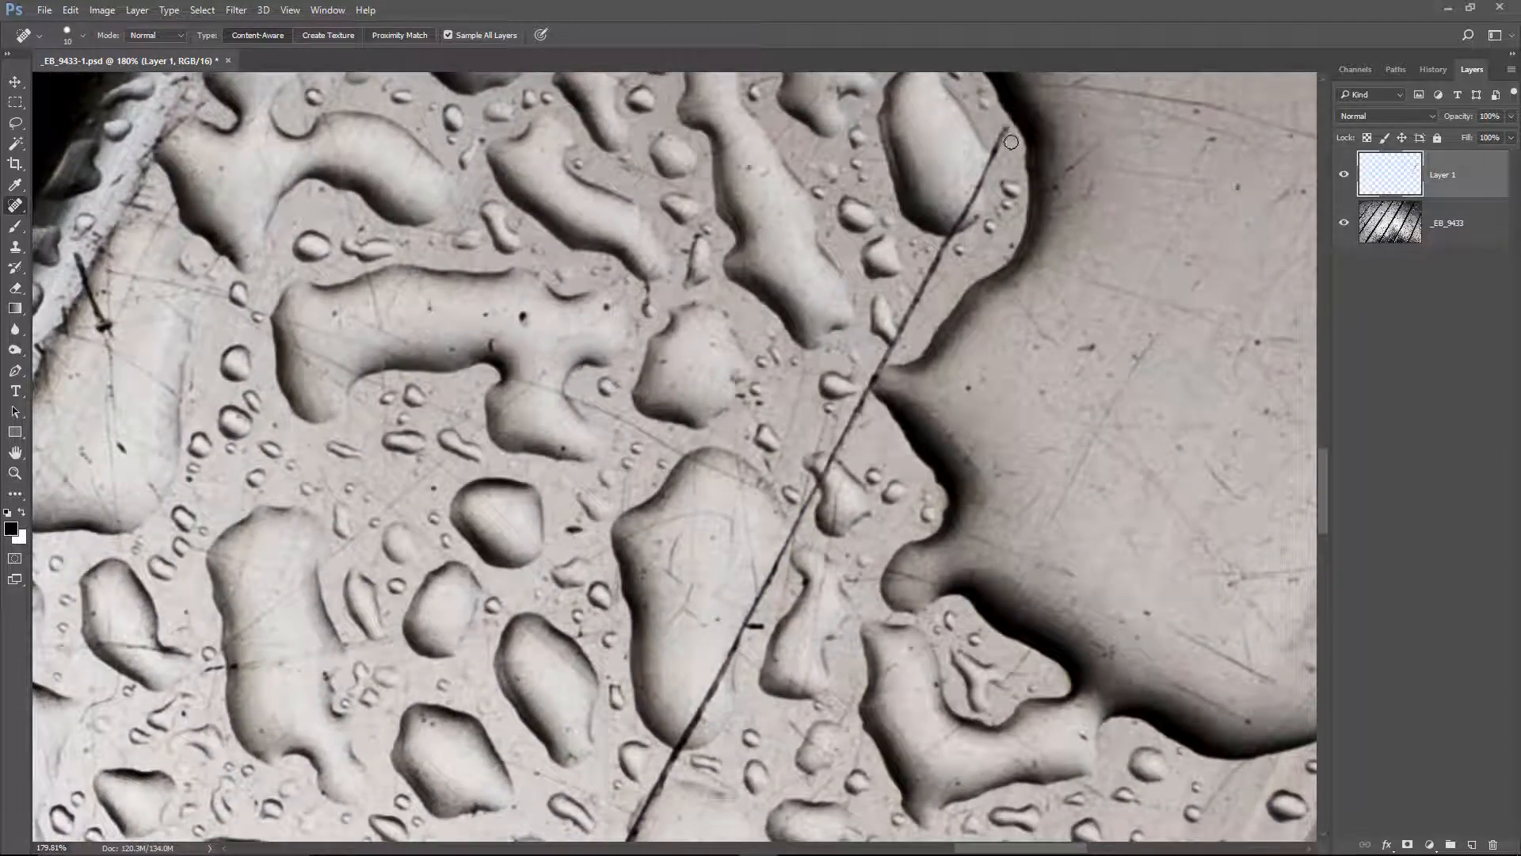
{"action": "left_click_drag", "start_coordinate": [950, 235], "coordinate": [1004, 125]}
{"action": "left_click", "coordinate": [832, 458], "text": "shift"}
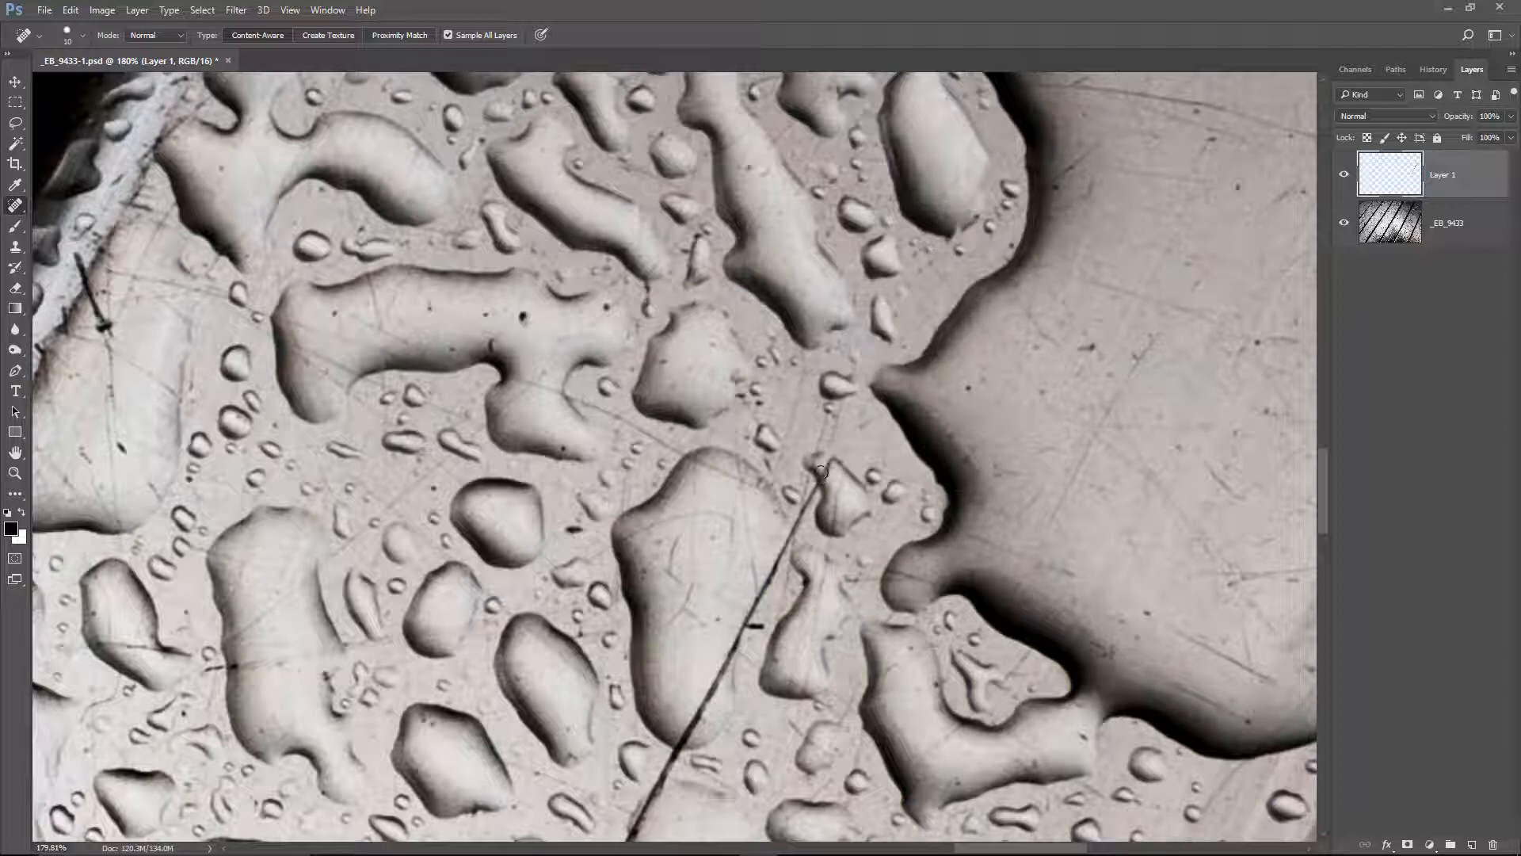
{"action": "mouse_move", "coordinate": [808, 568]}
{"action": "left_mouse_down"}
{"action": "mouse_move", "coordinate": [819, 503]}
{"action": "mouse_move", "coordinate": [993, 214]}
{"action": "left_mouse_up"}
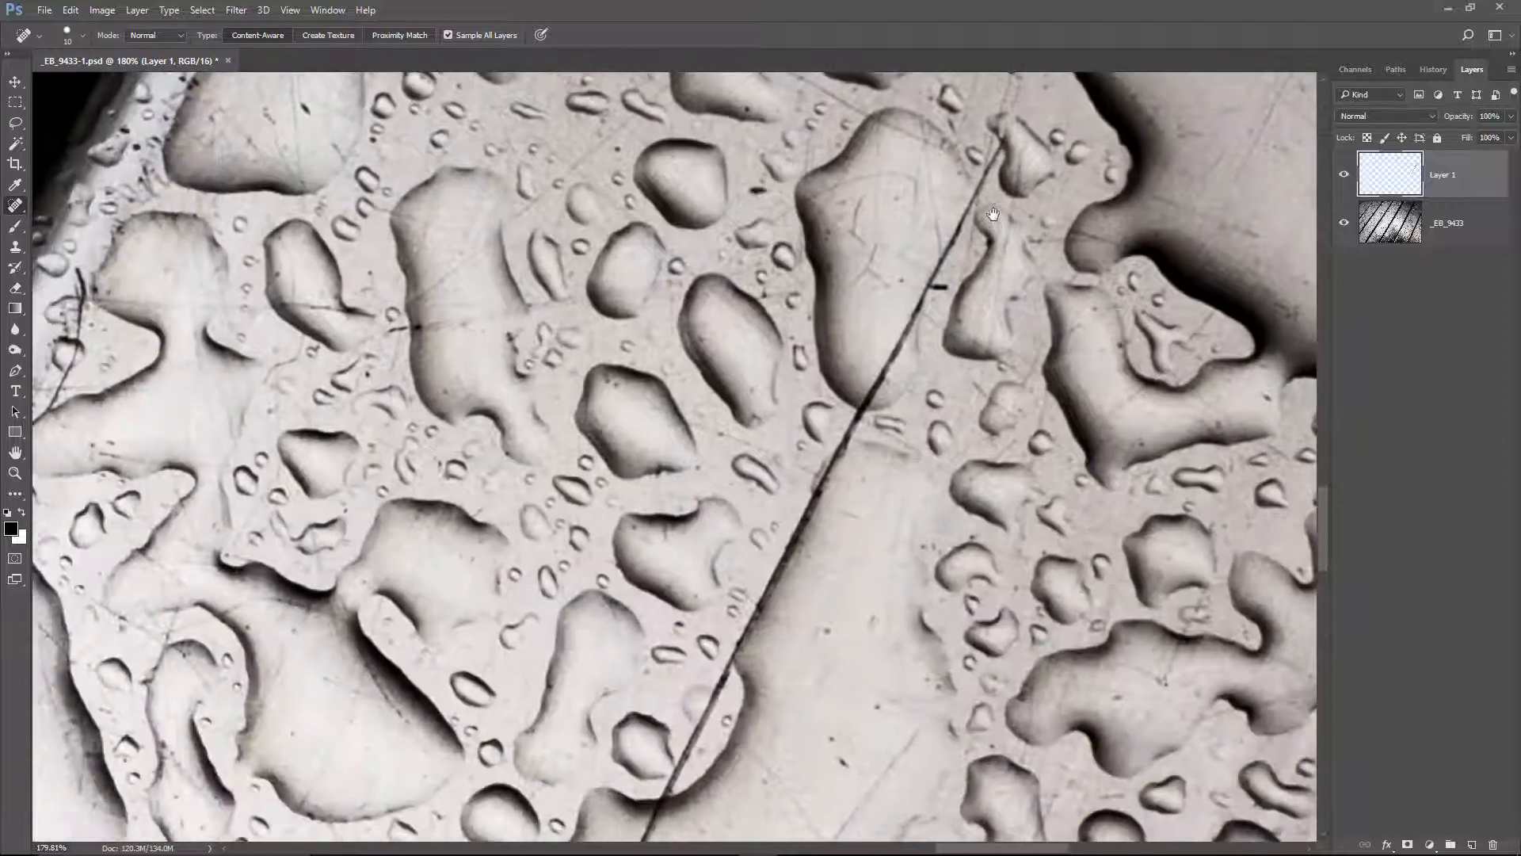
{"action": "left_click", "coordinate": [862, 408], "text": "shift"}
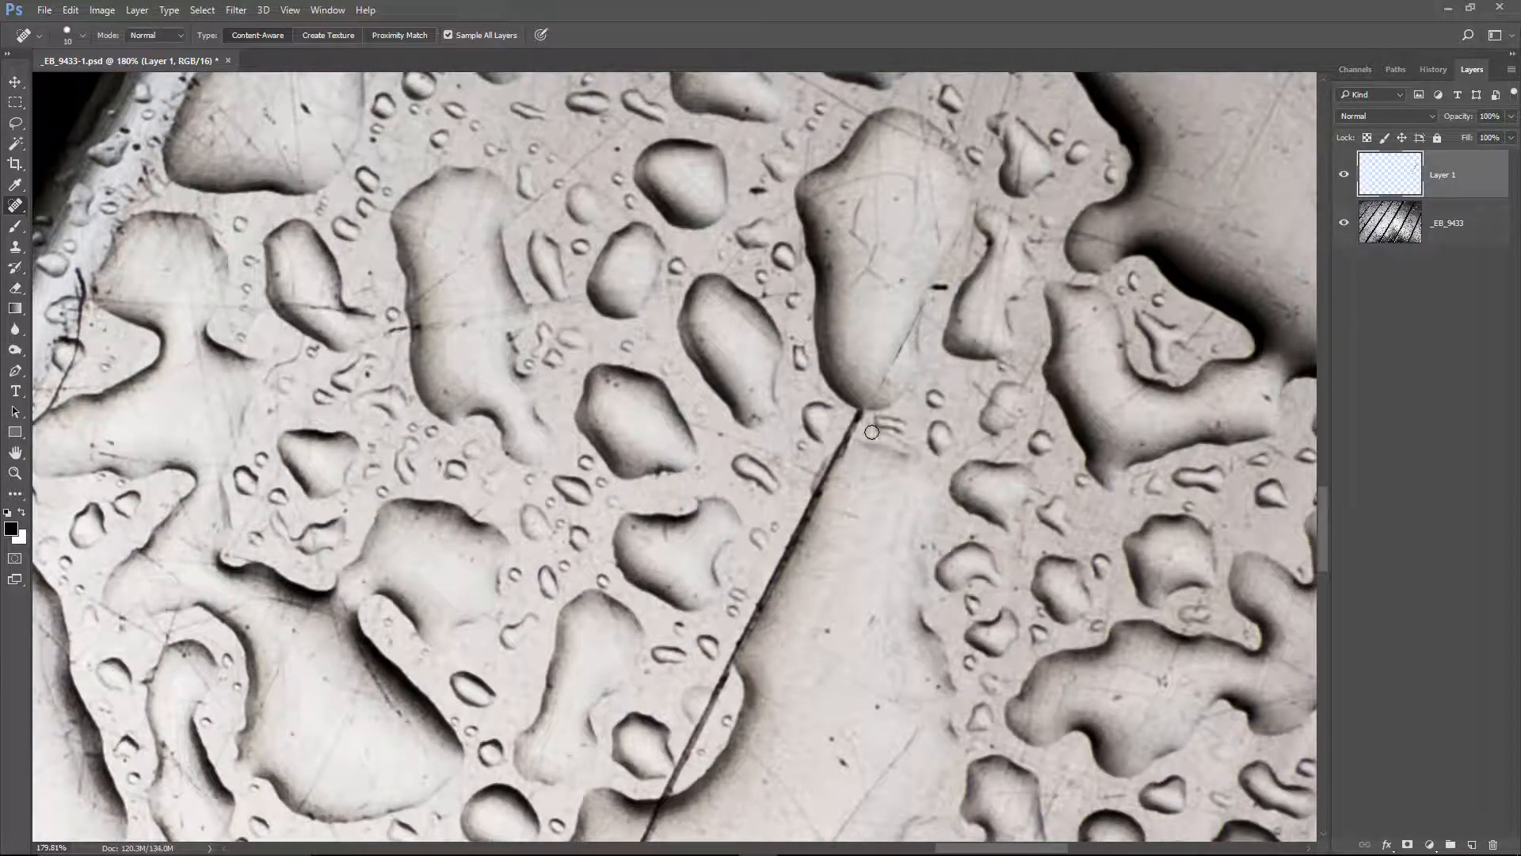
{"action": "left_click", "coordinate": [920, 312], "text": "shift"}
Heal the scratch along and across the next irregular water drop below the oval one, retouching the leftover mark
{"action": "left_click_drag", "start_coordinate": [873, 491], "coordinate": [929, 336]}
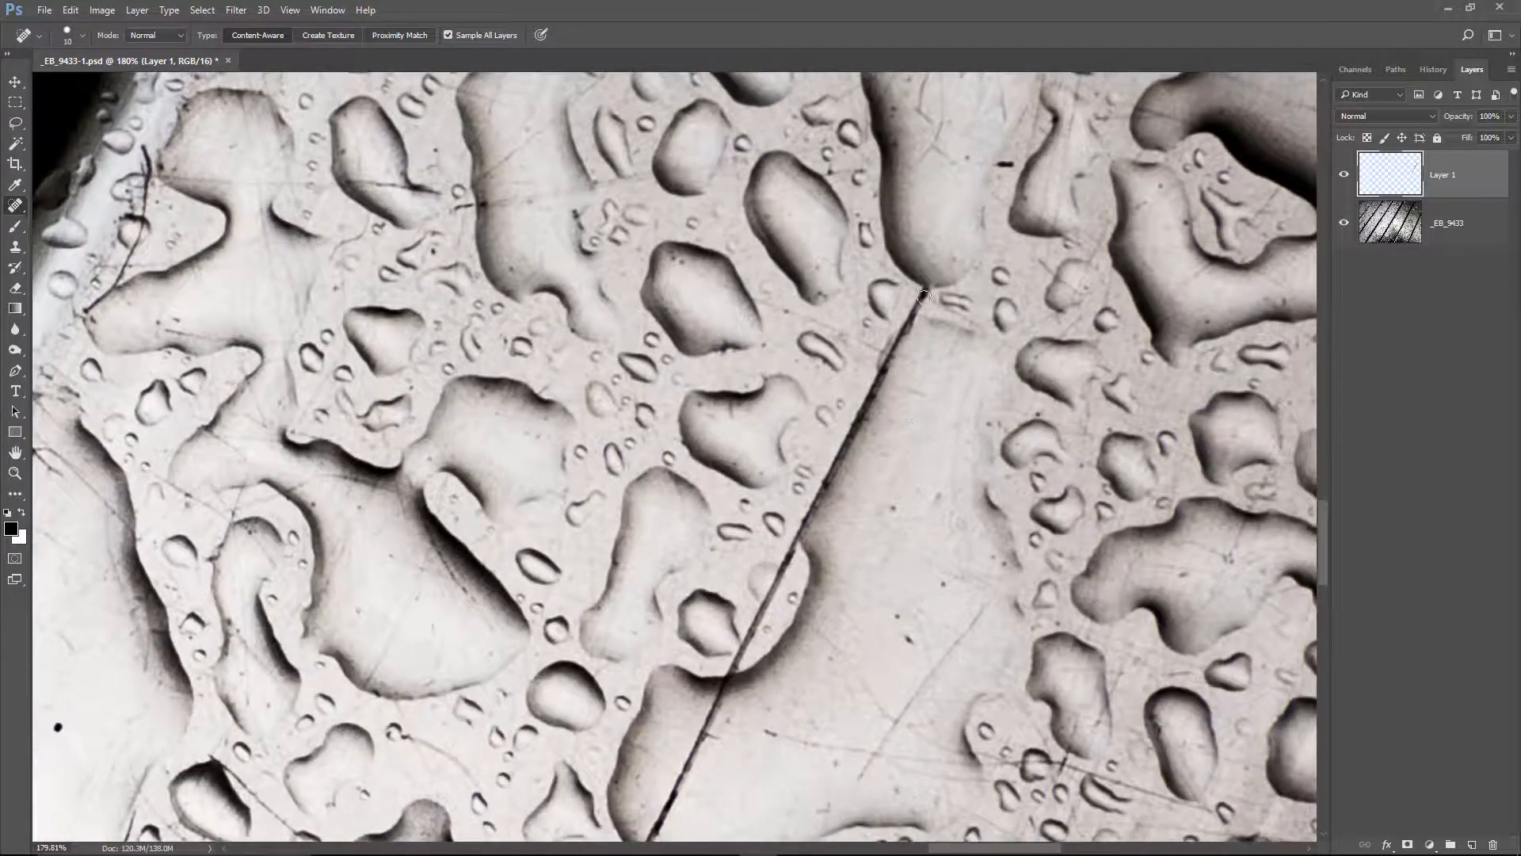
{"action": "left_click", "coordinate": [798, 540], "text": "shift"}
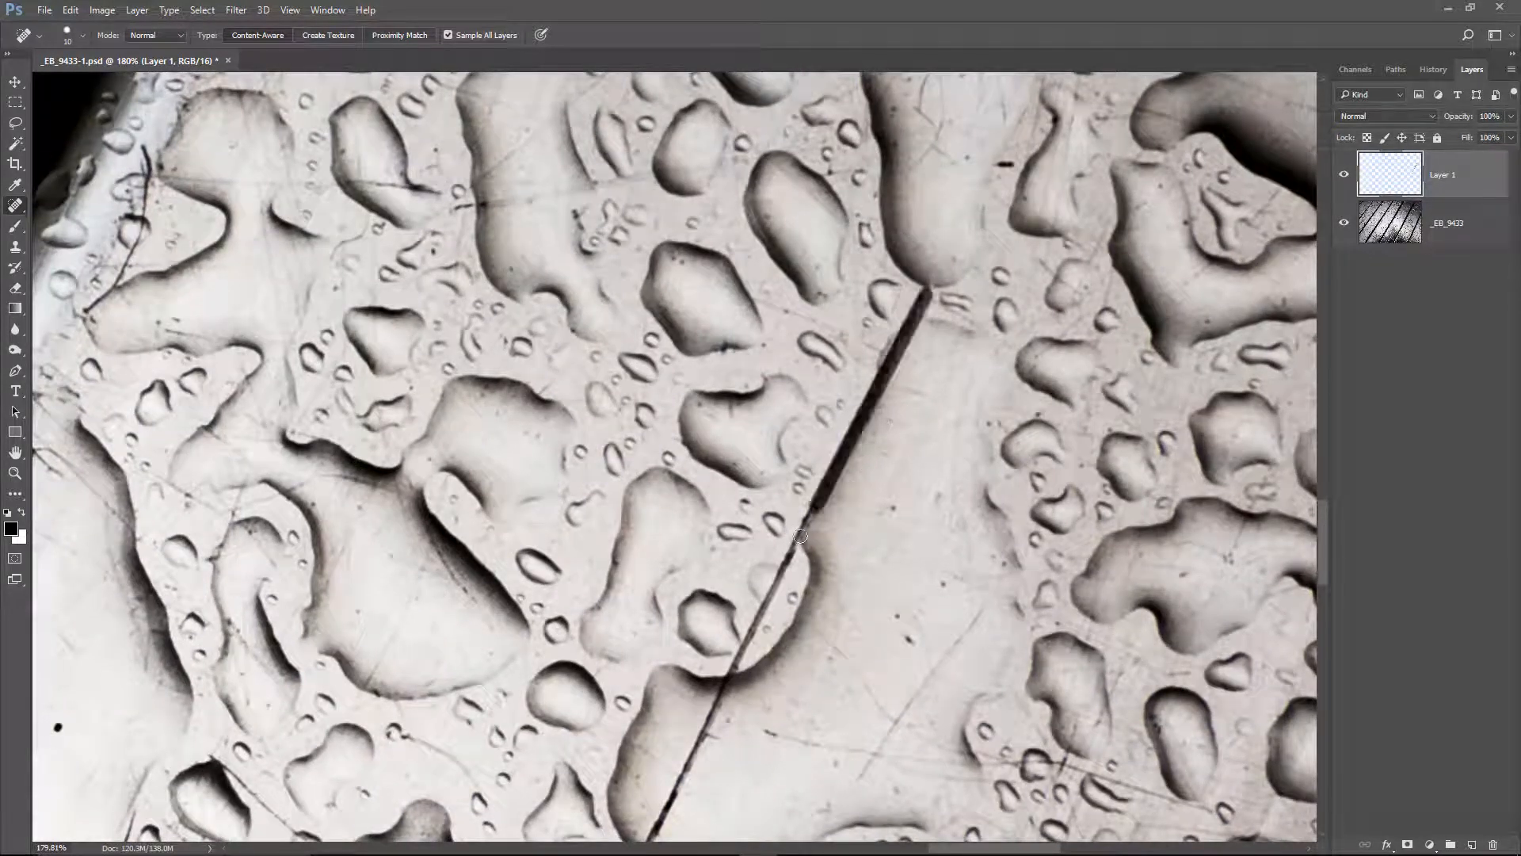
{"action": "left_click_drag", "start_coordinate": [889, 337], "coordinate": [871, 372]}
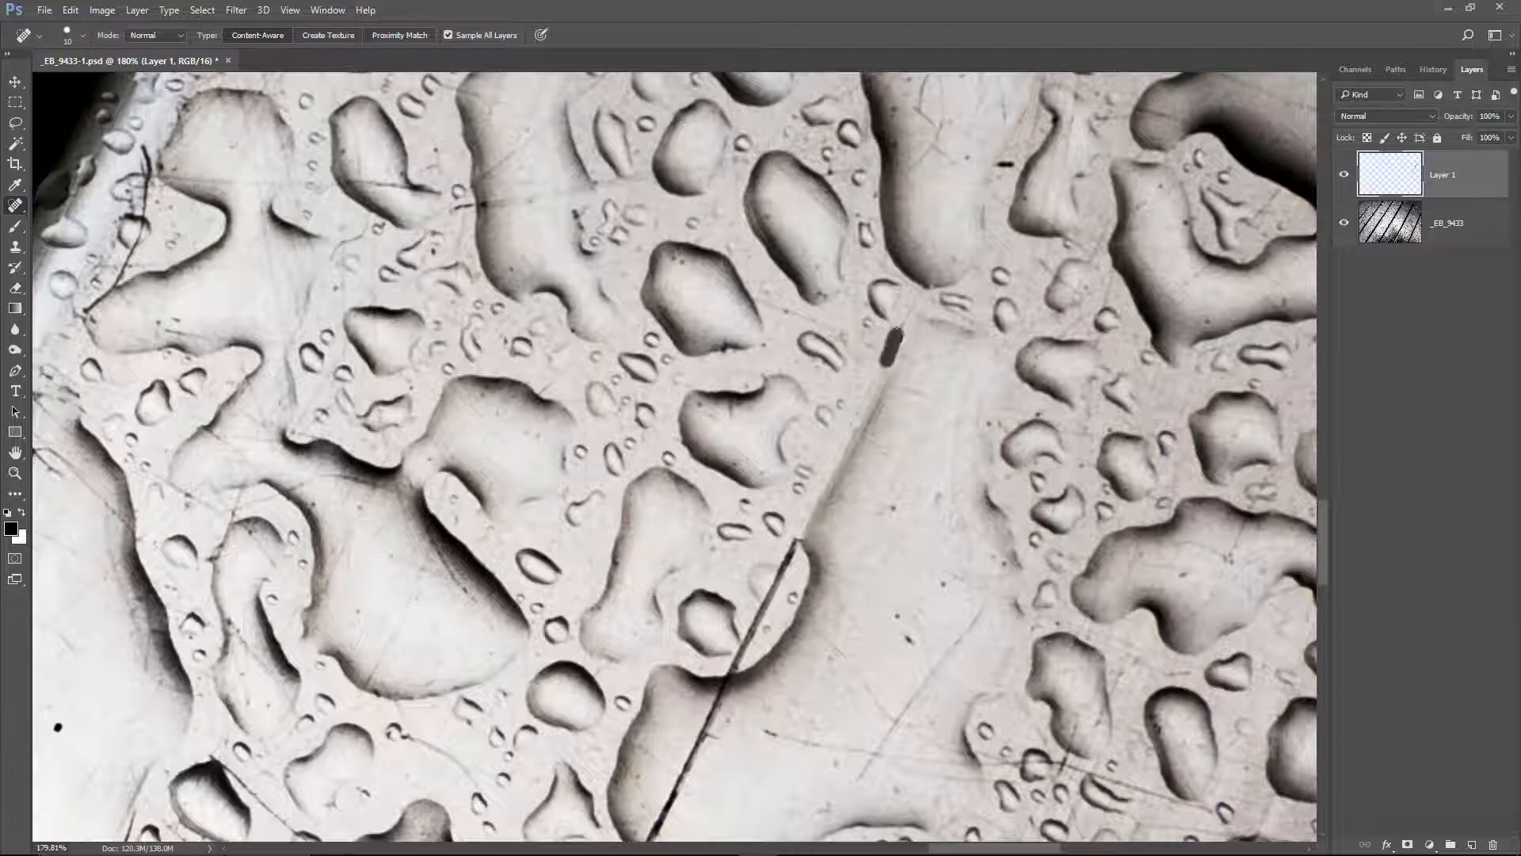
{"action": "left_click_drag", "start_coordinate": [829, 600], "coordinate": [878, 367]}
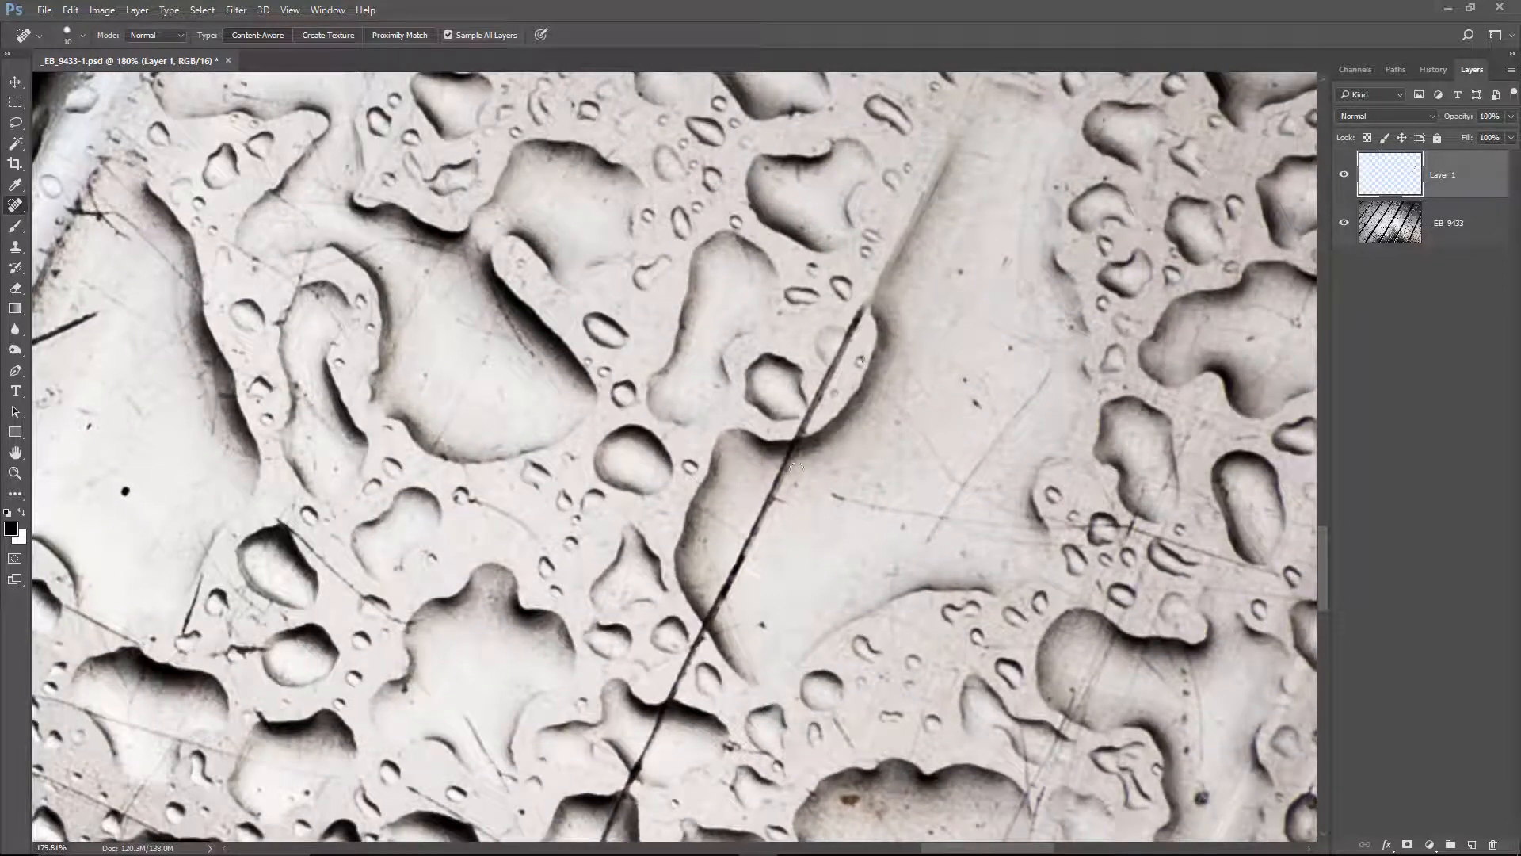
{"action": "left_click", "coordinate": [779, 481], "text": "shift"}
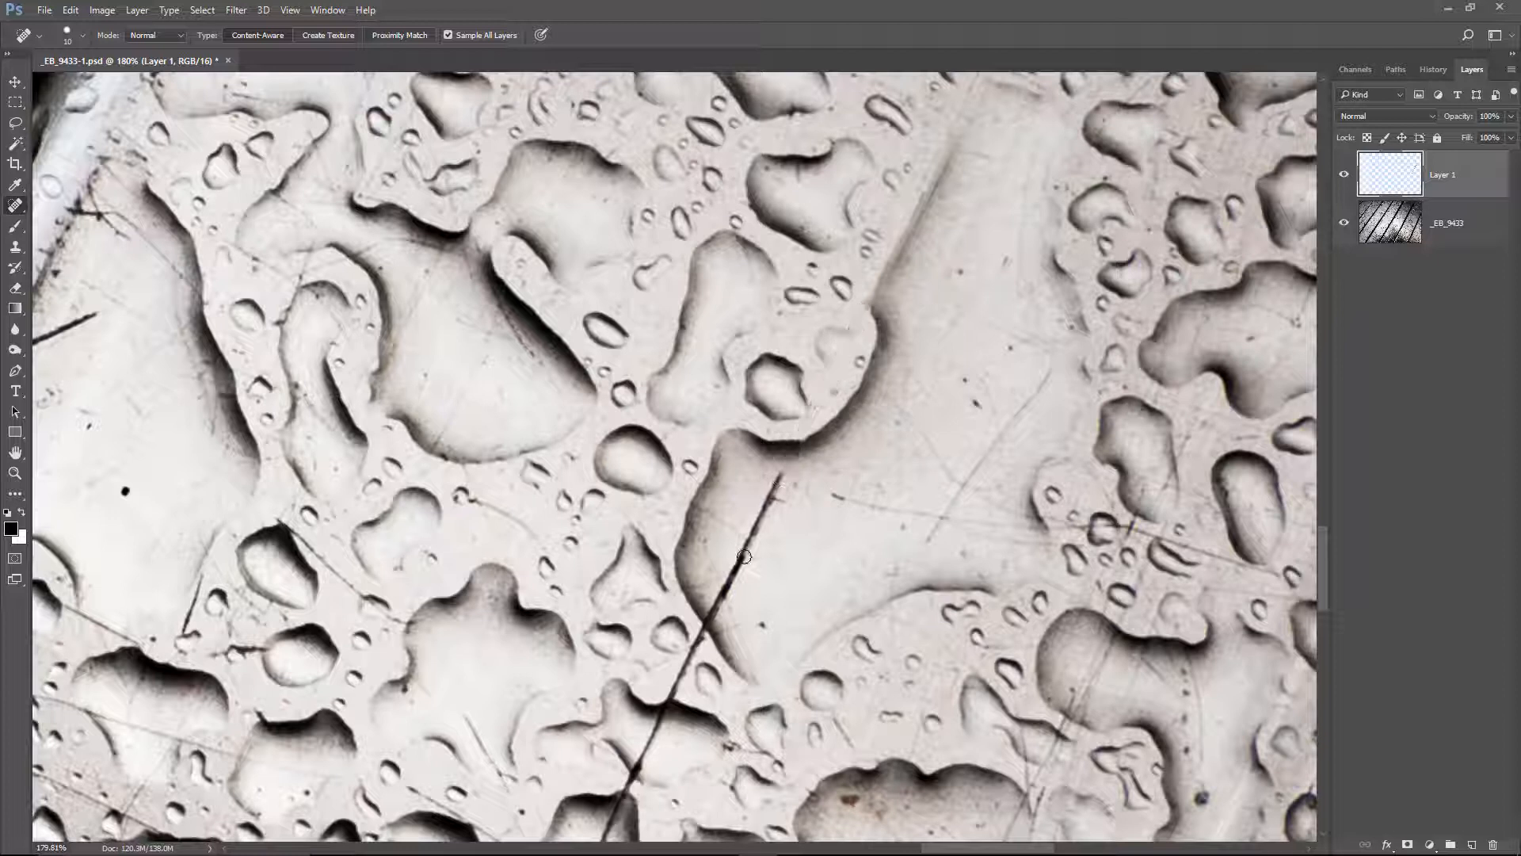
{"action": "left_click", "coordinate": [709, 622], "text": "shift"}
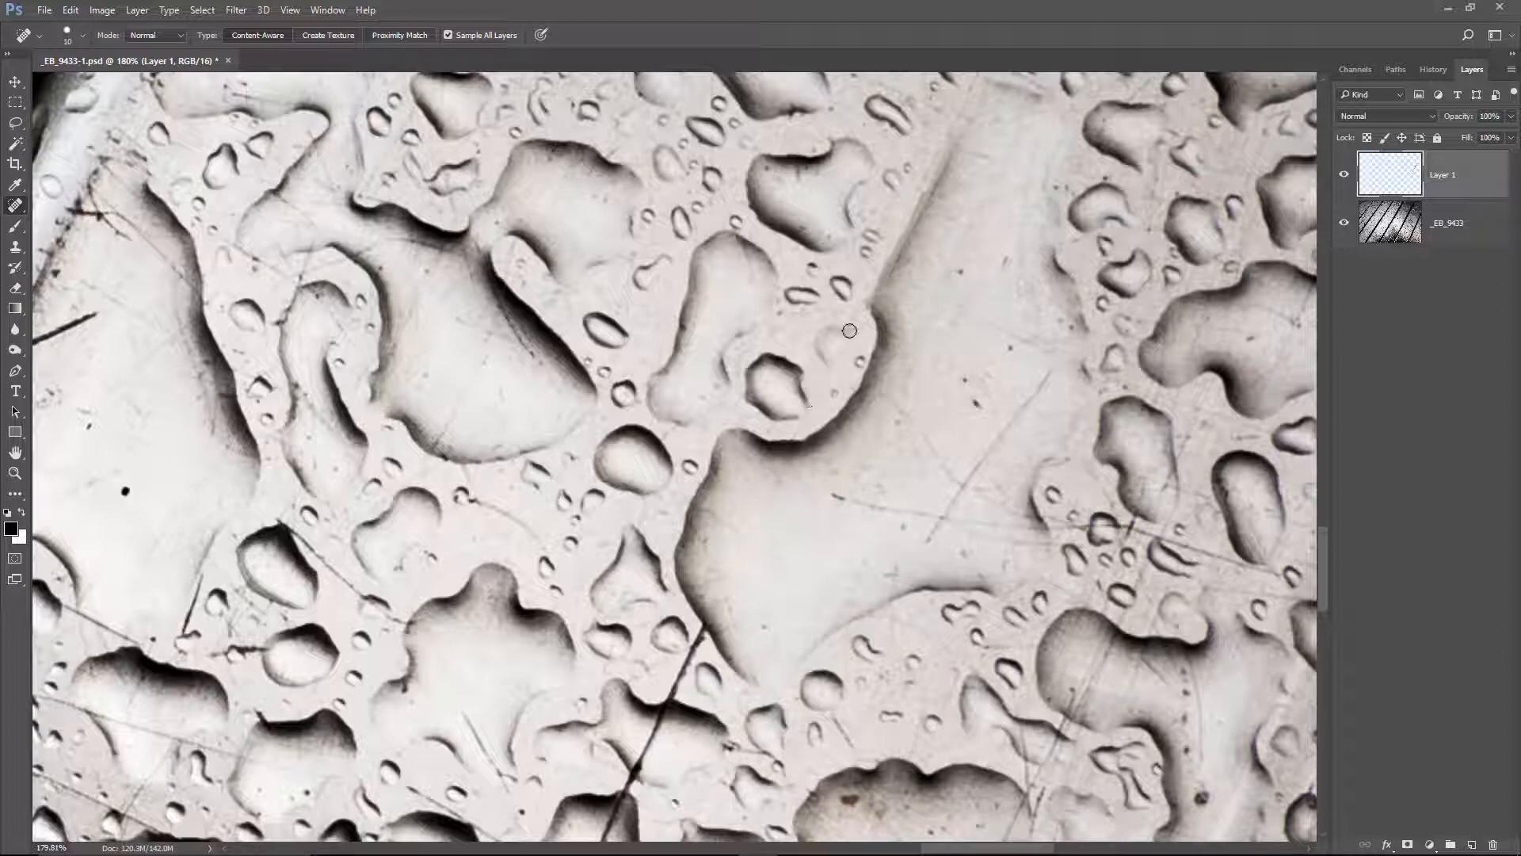
Heal the next stretch of the scratch through the small droplets below and inspect the retouched large water drop
{"action": "left_click_drag", "start_coordinate": [693, 645], "coordinate": [891, 246]}
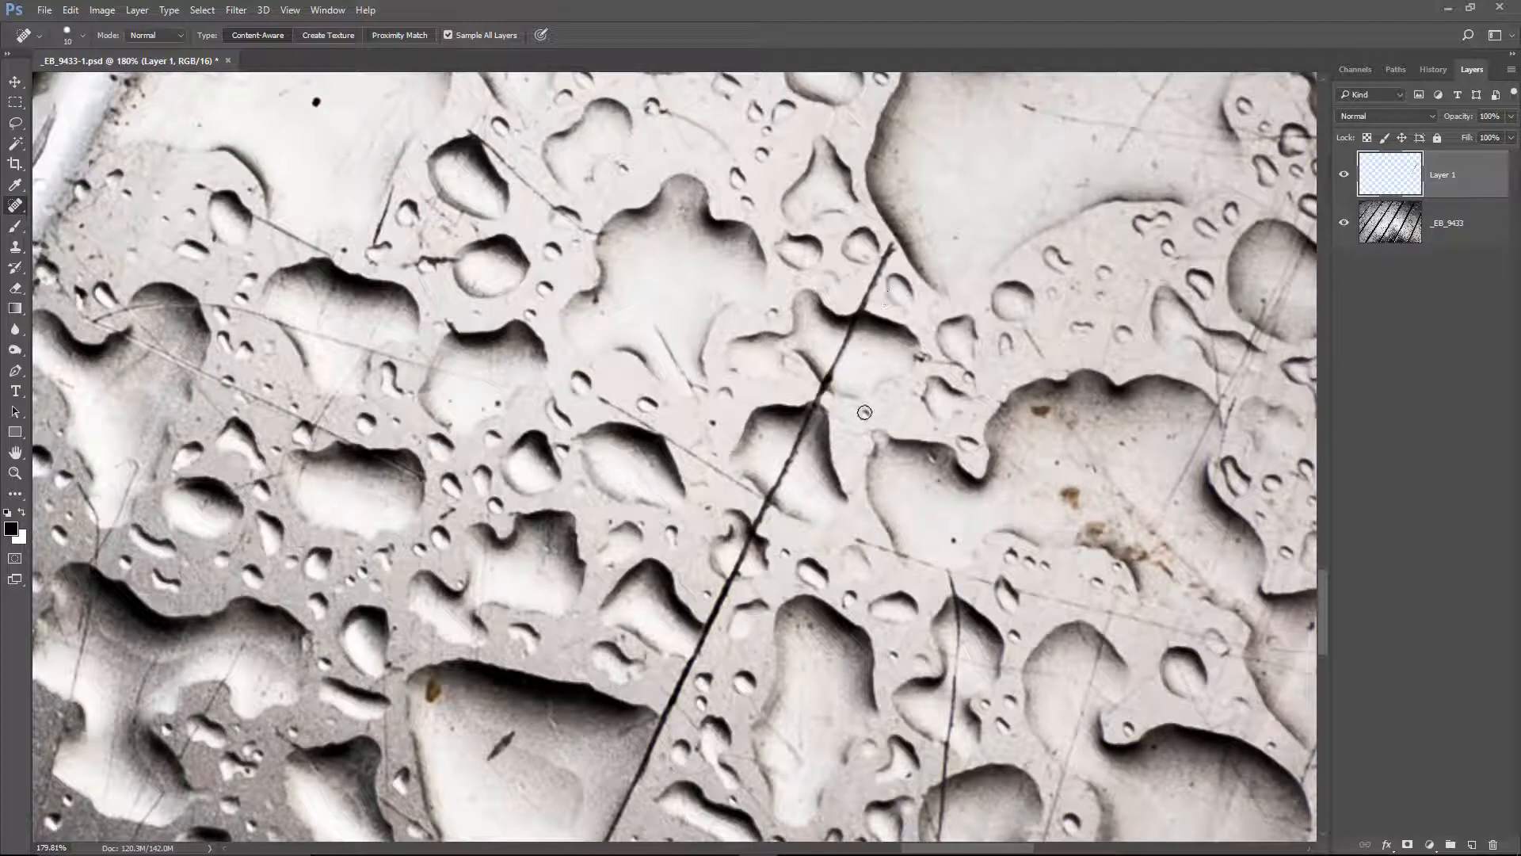
{"action": "left_click", "coordinate": [824, 398]}
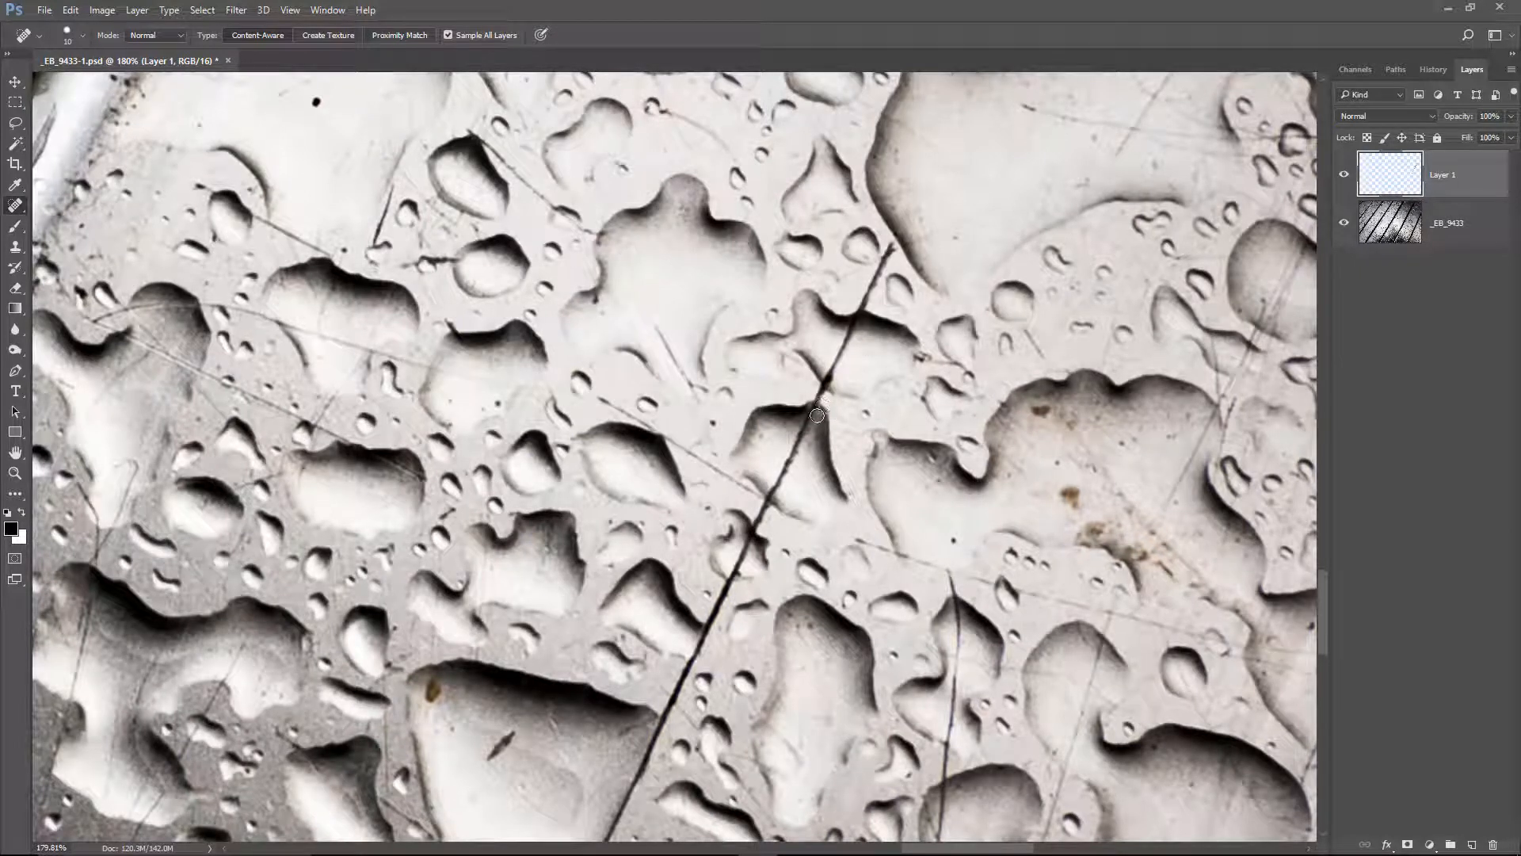
{"action": "left_click", "coordinate": [761, 513], "text": "shift"}
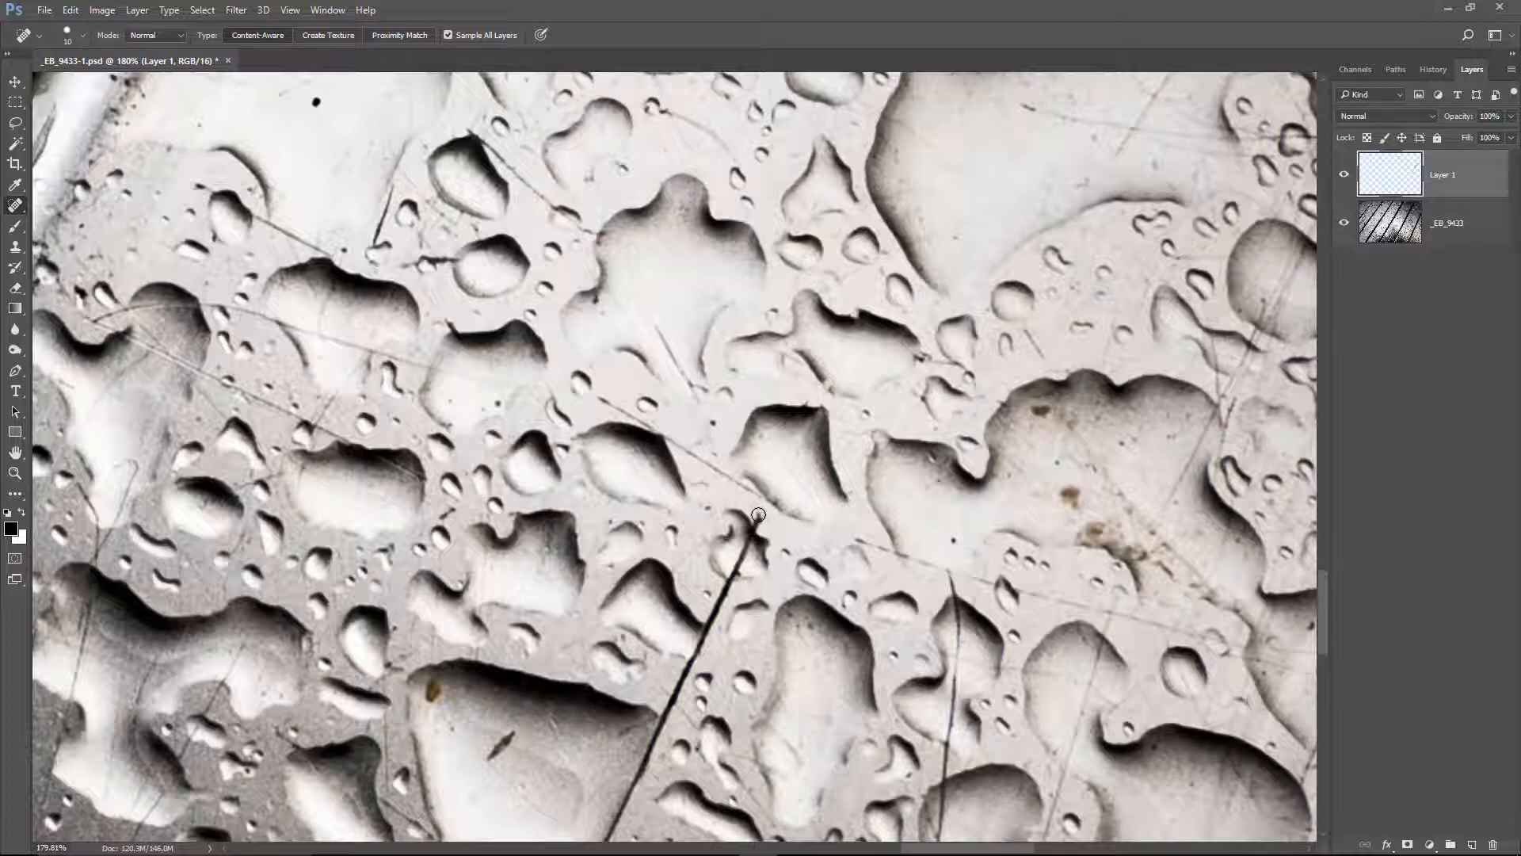
{"action": "key", "text": "ctrl+0"}
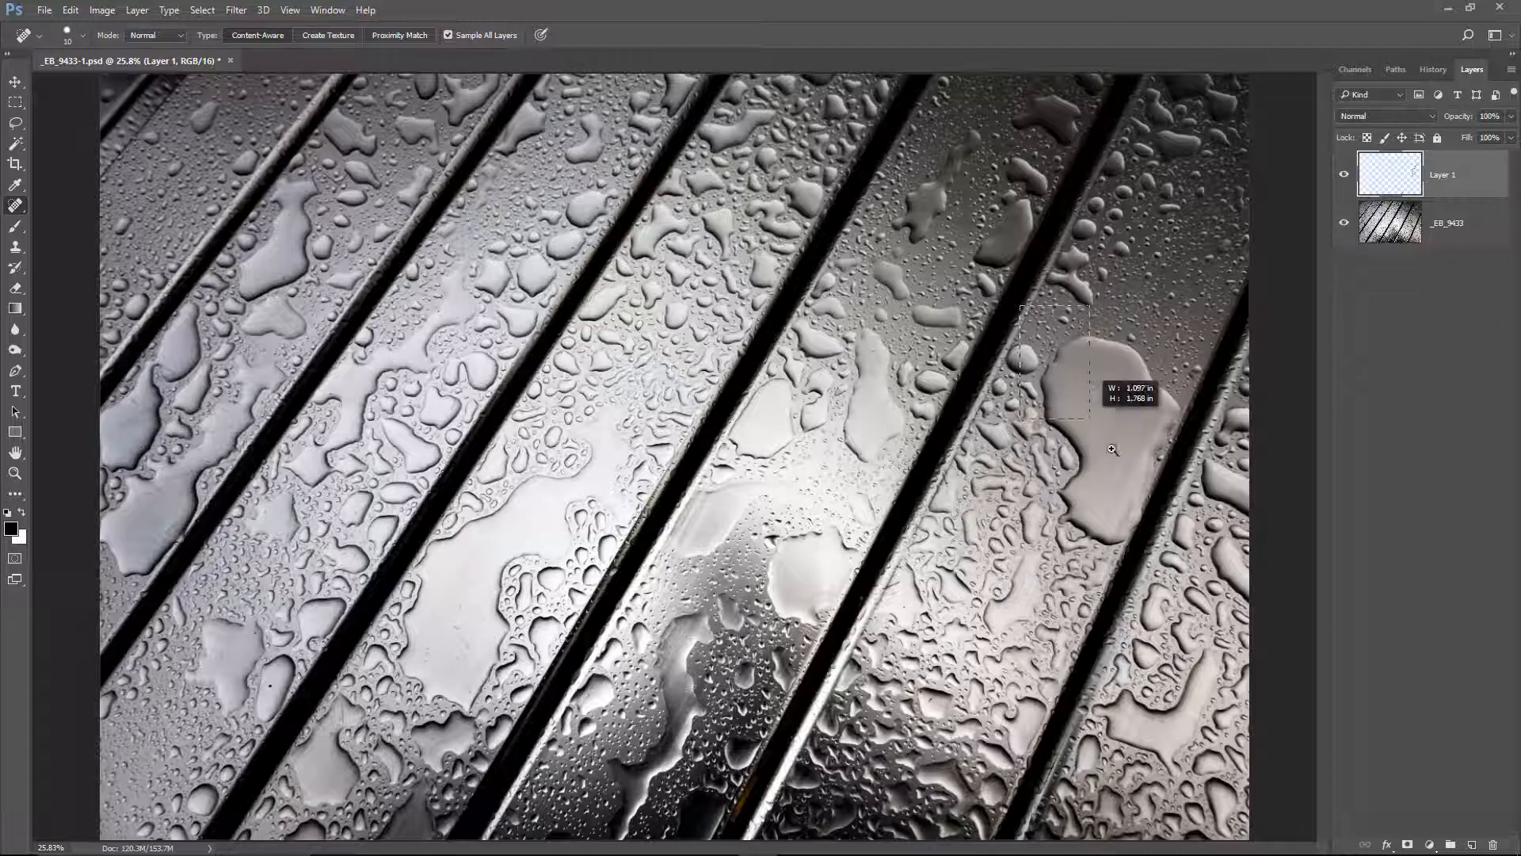
{"action": "scroll", "coordinate": [1190, 565], "scroll_direction": "up", "scroll_amount": 5}
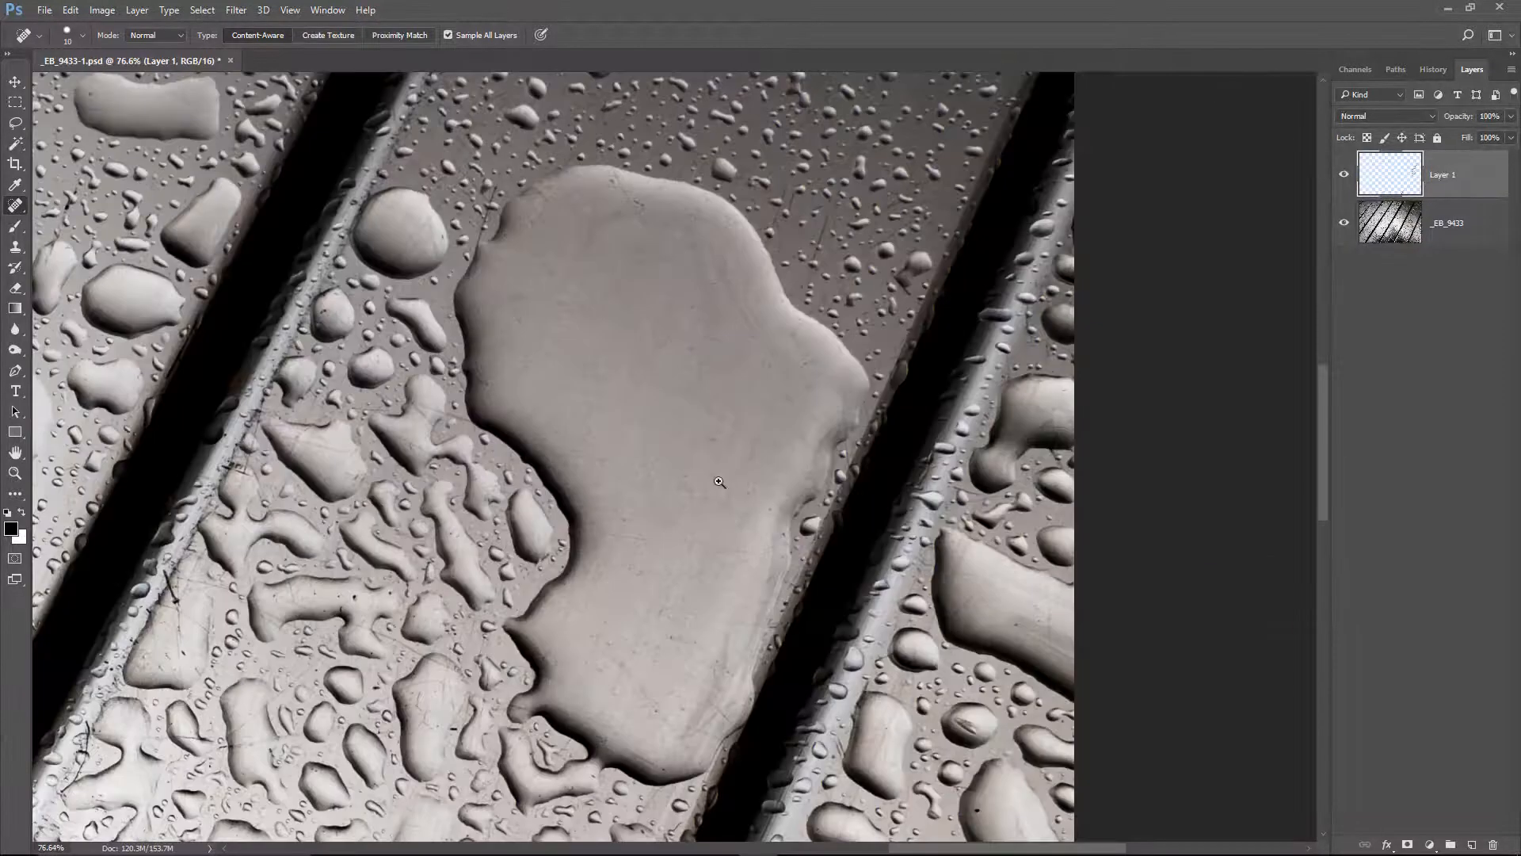
{"action": "scroll", "coordinate": [720, 485], "scroll_direction": "up", "scroll_amount": 4}
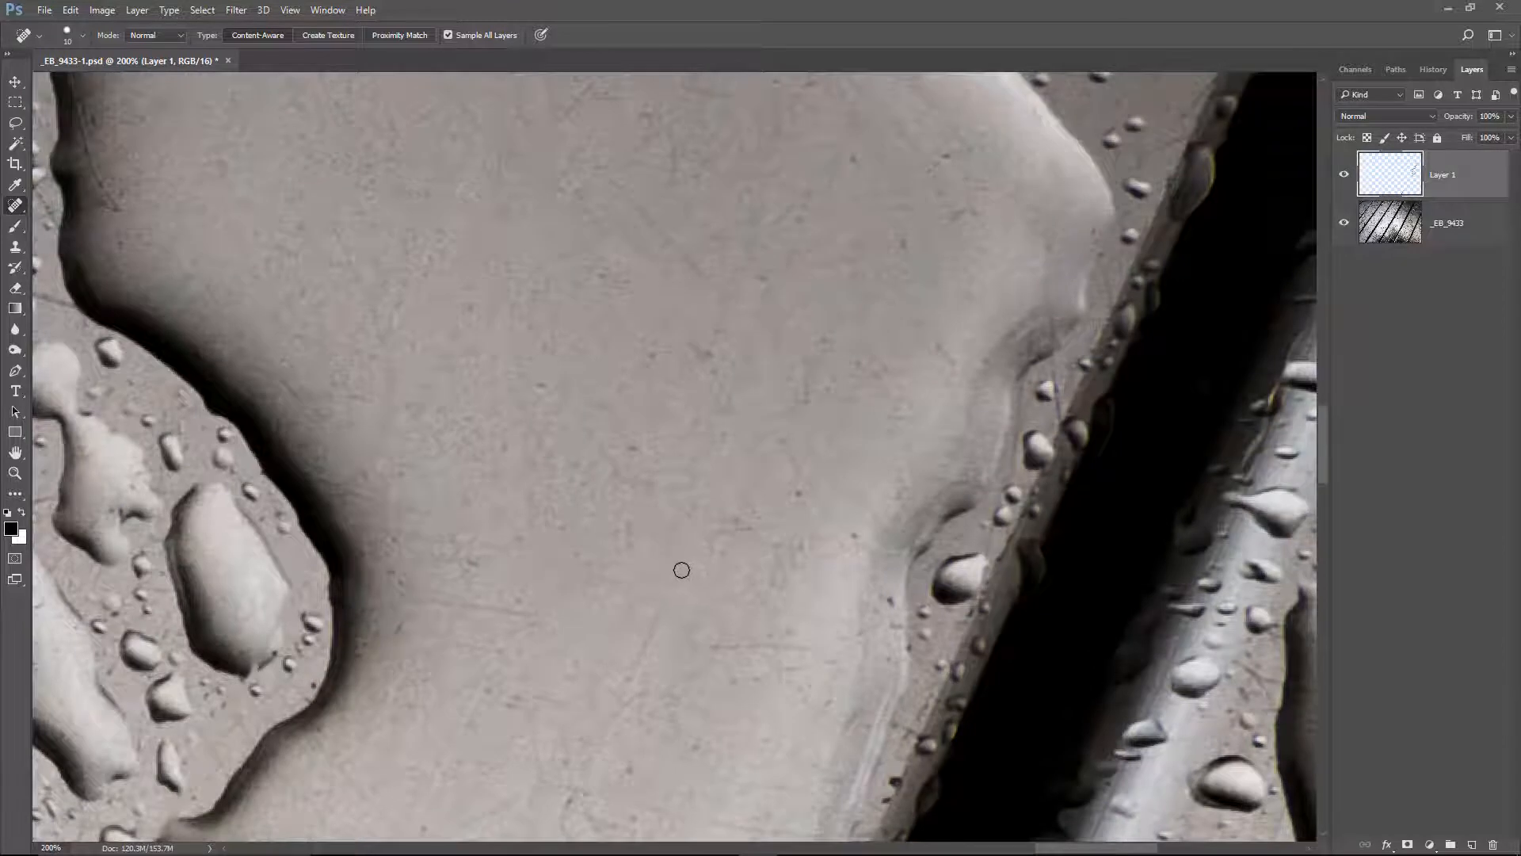
Compare the large water drop before and after retouching by hiding and showing the healing layer
{"action": "mouse_move", "coordinate": [810, 299]}
{"action": "left_mouse_down"}
{"action": "mouse_move", "coordinate": [910, 506]}
{"action": "mouse_move", "coordinate": [886, 373]}
{"action": "mouse_move", "coordinate": [881, 390]}
{"action": "left_mouse_up"}
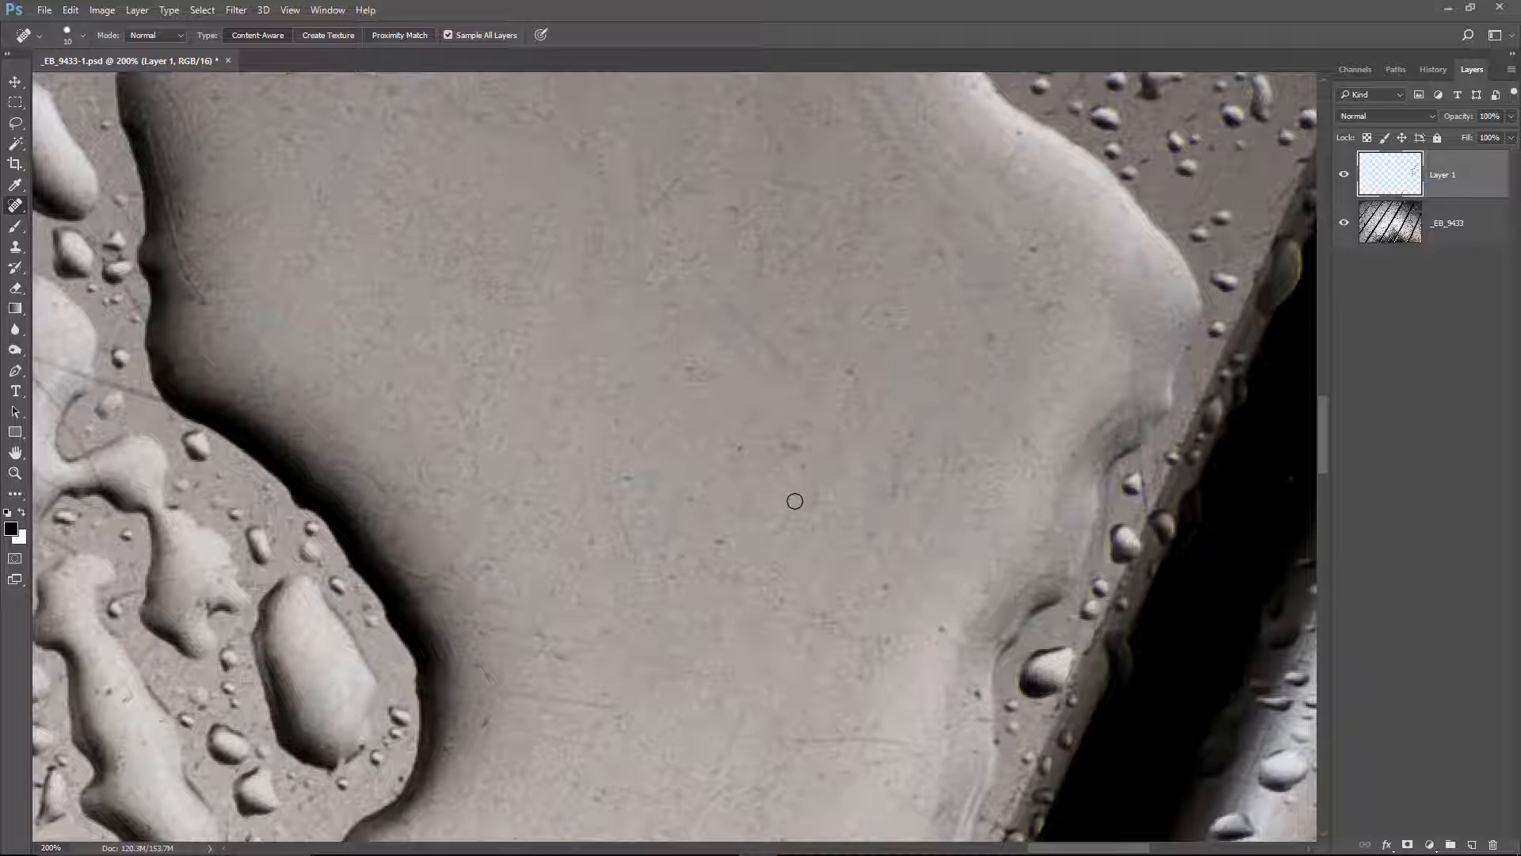
{"action": "left_click", "coordinate": [1345, 177]}
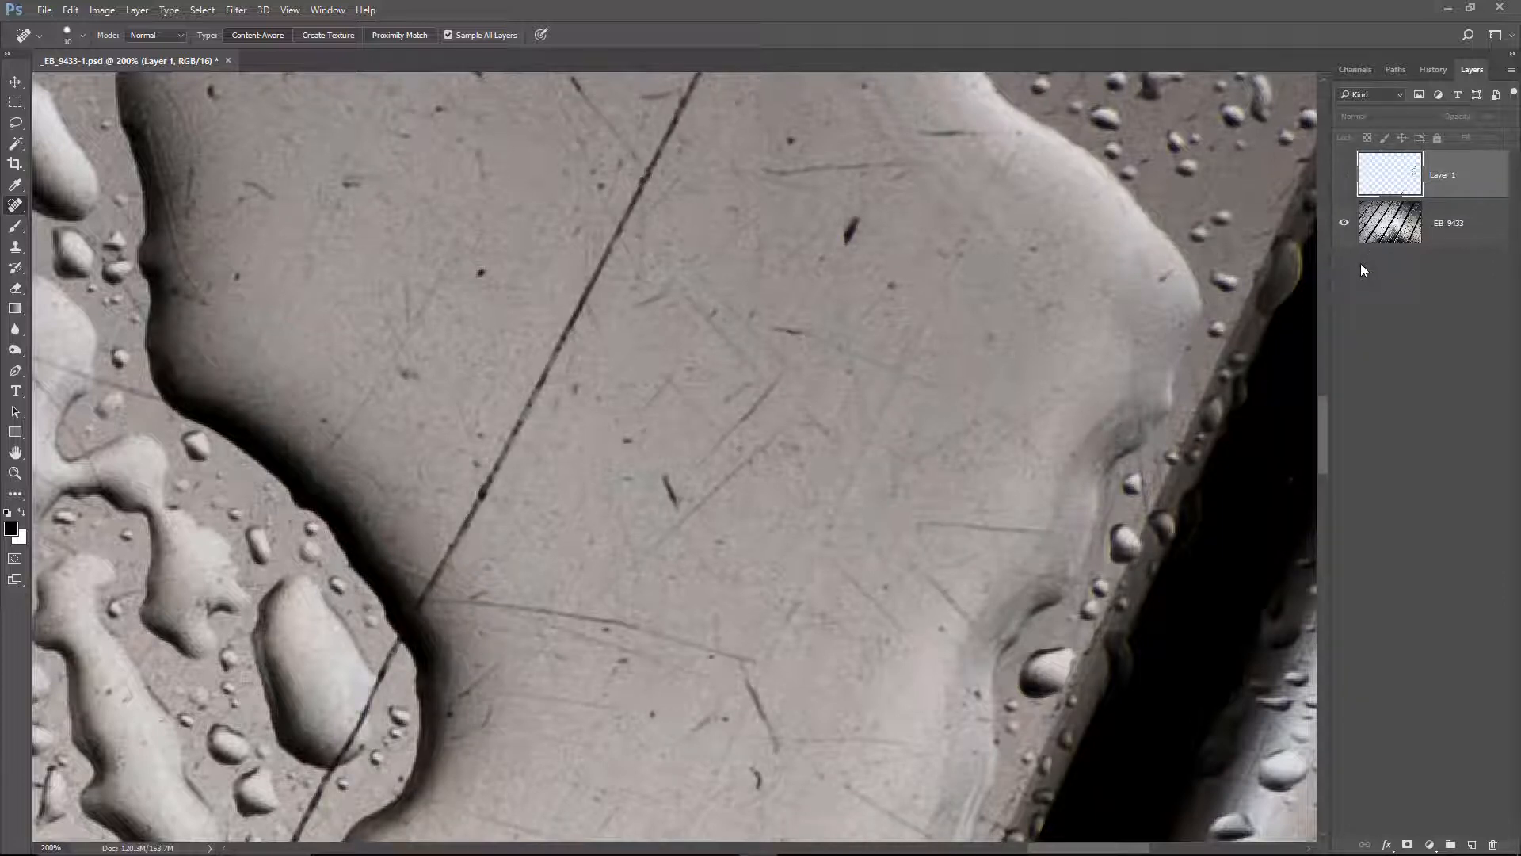
{"action": "left_click", "coordinate": [1344, 176]}
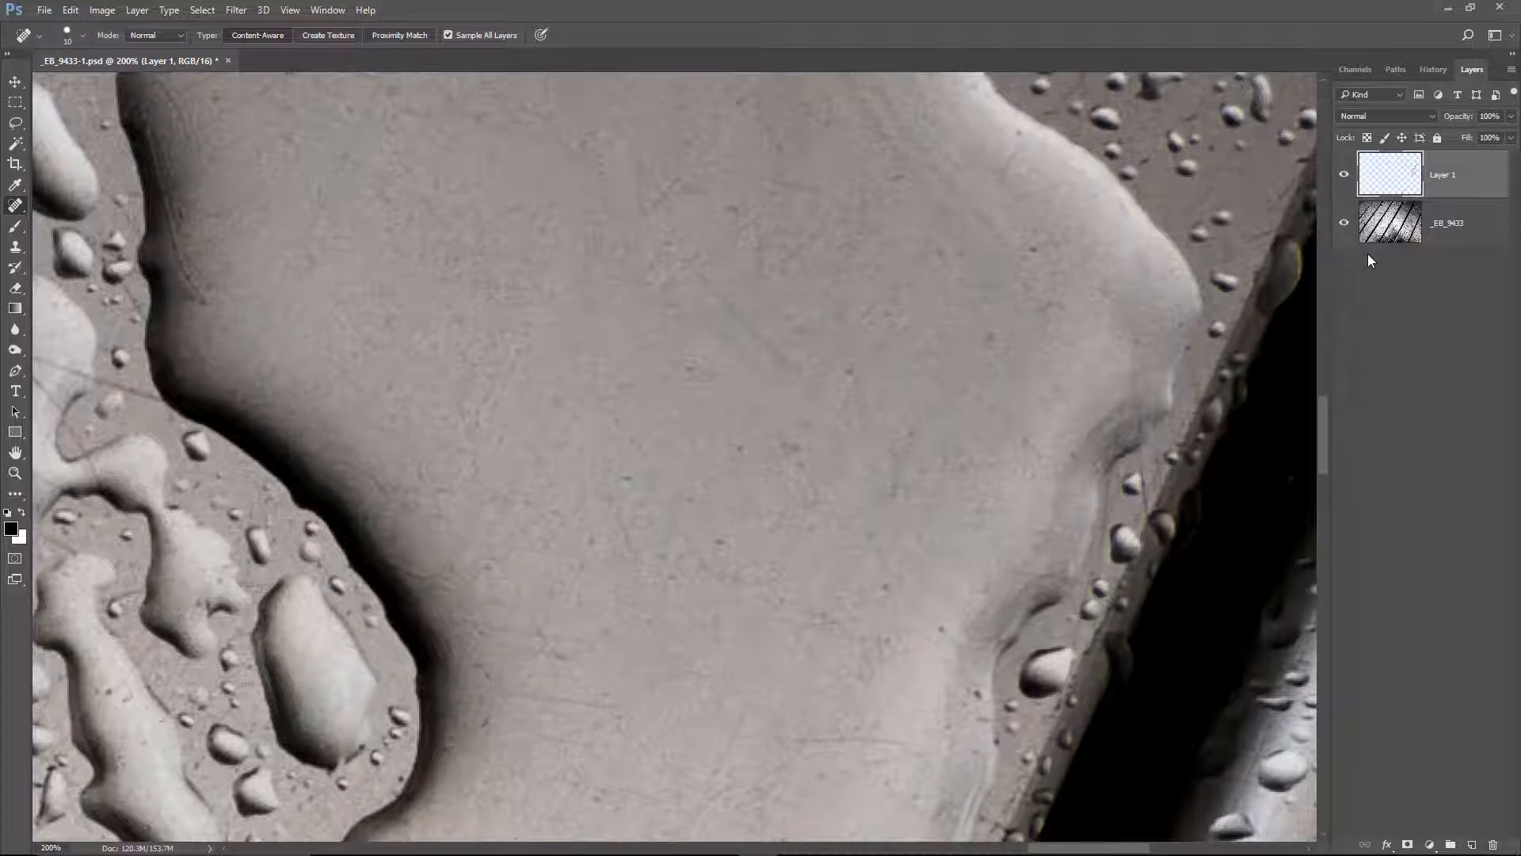
Fit the whole photo in view and flatten the healing layer and the photo into one background layer
{"action": "key", "text": "ctrl+0"}
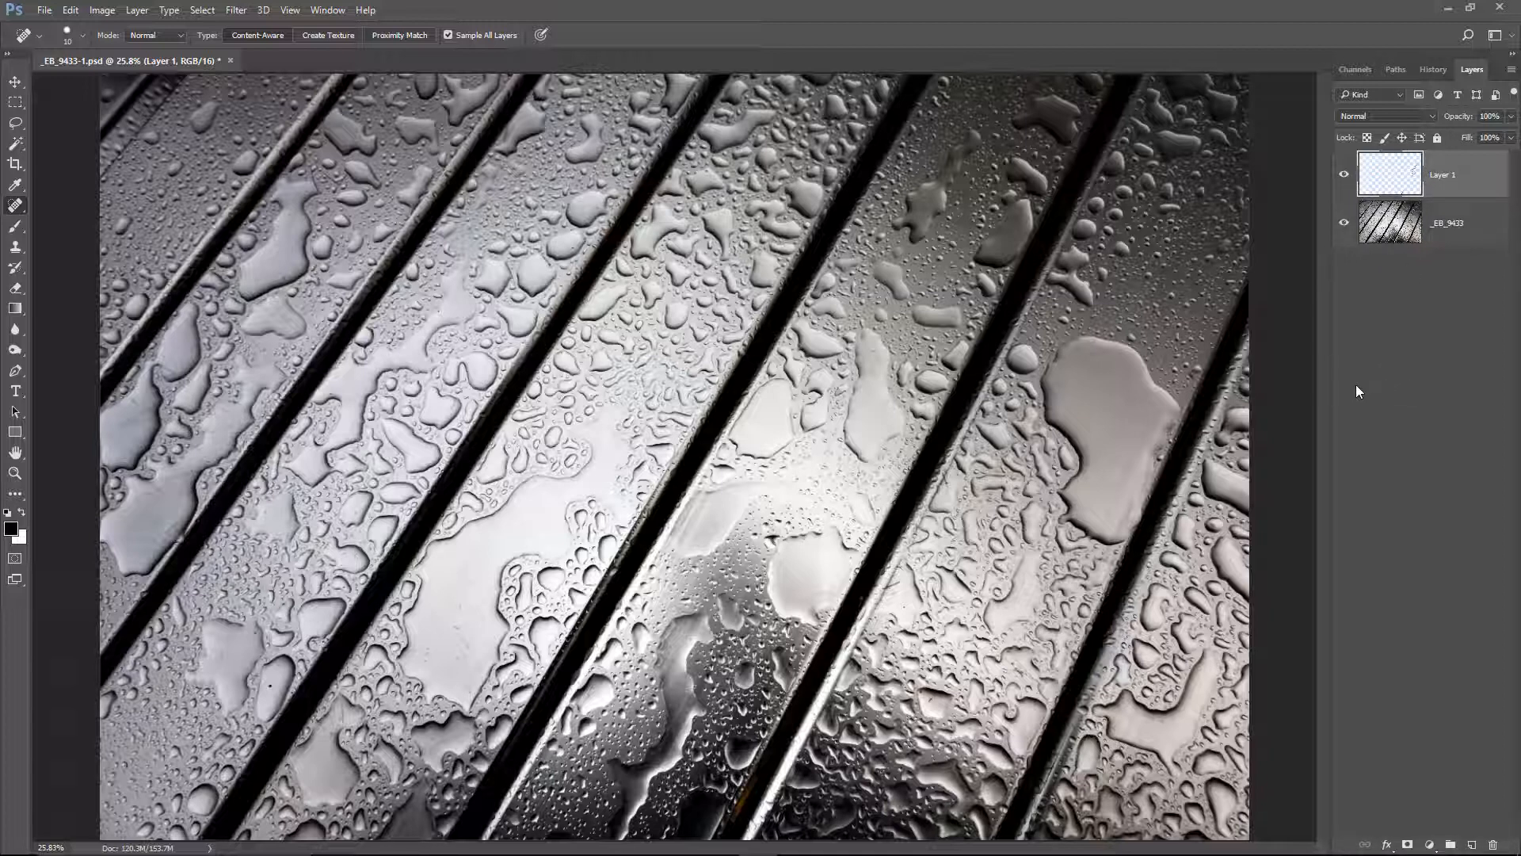
{"action": "left_click", "coordinate": [1511, 72]}
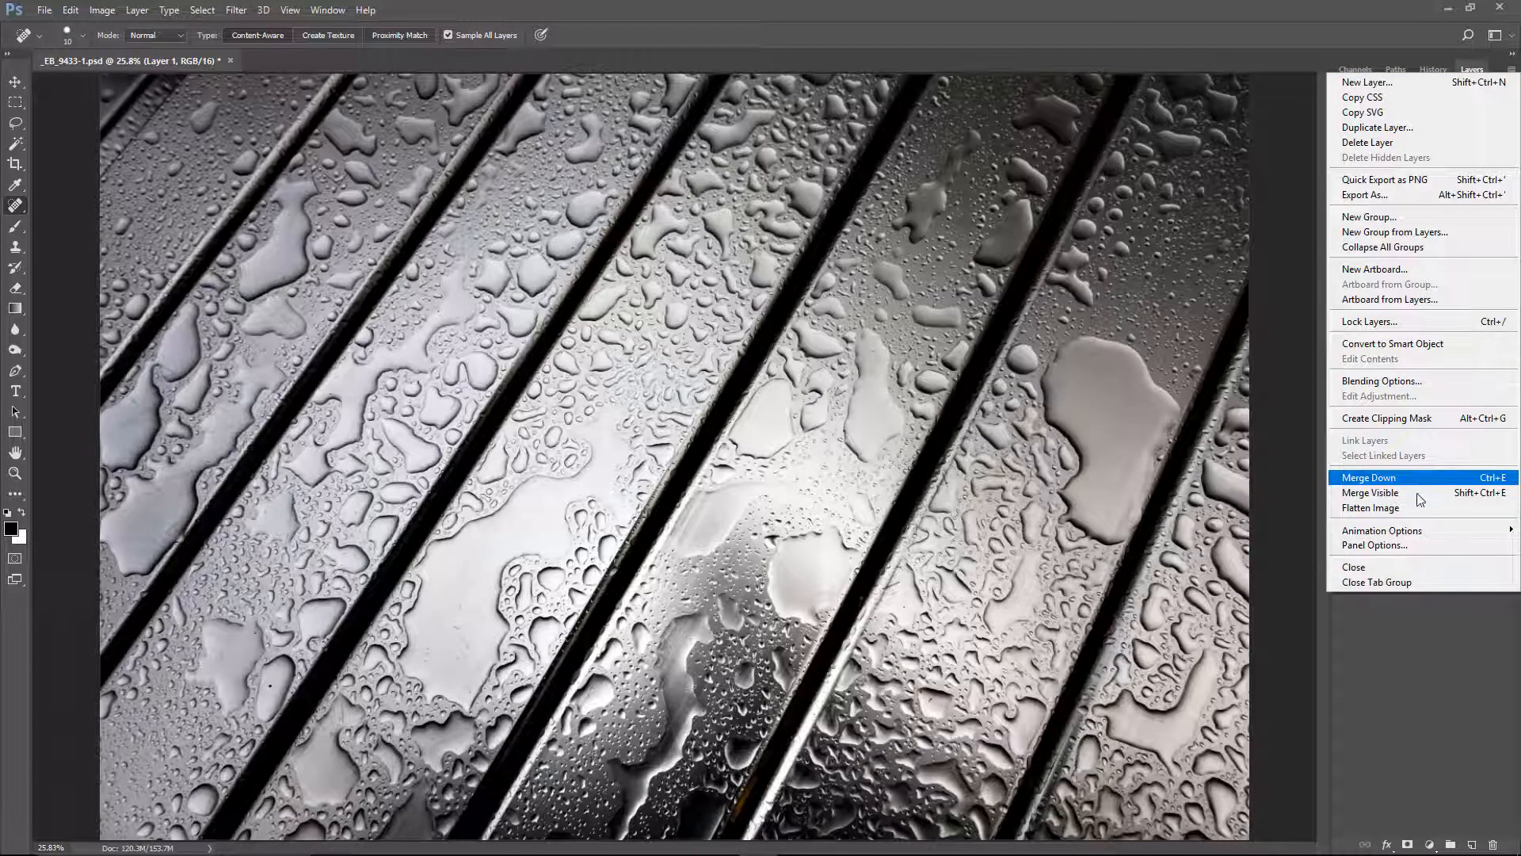
{"action": "left_click", "coordinate": [1414, 511]}
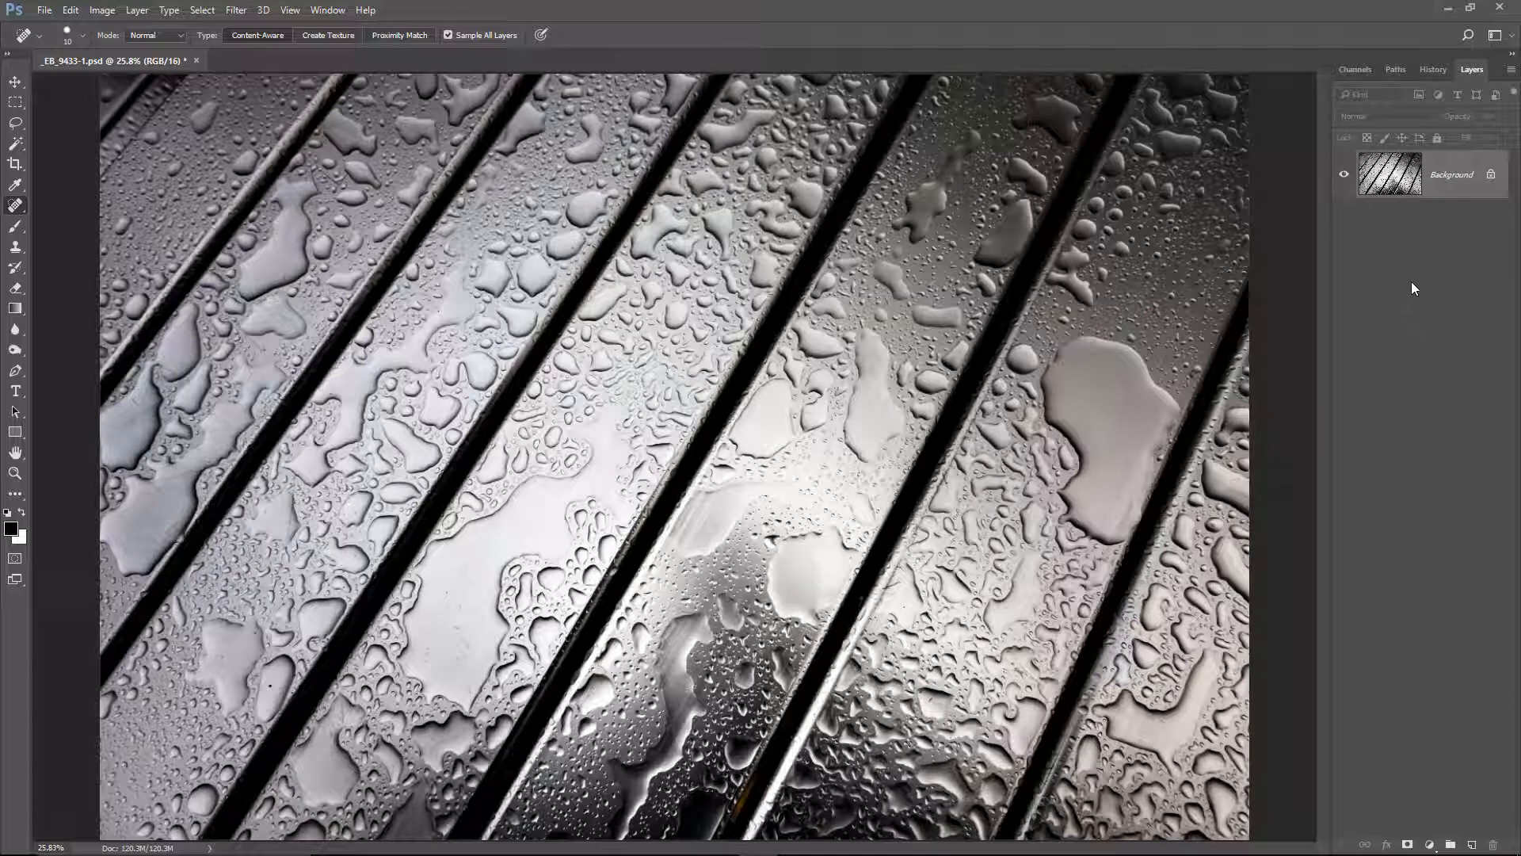
{"action": "key", "text": "w"}
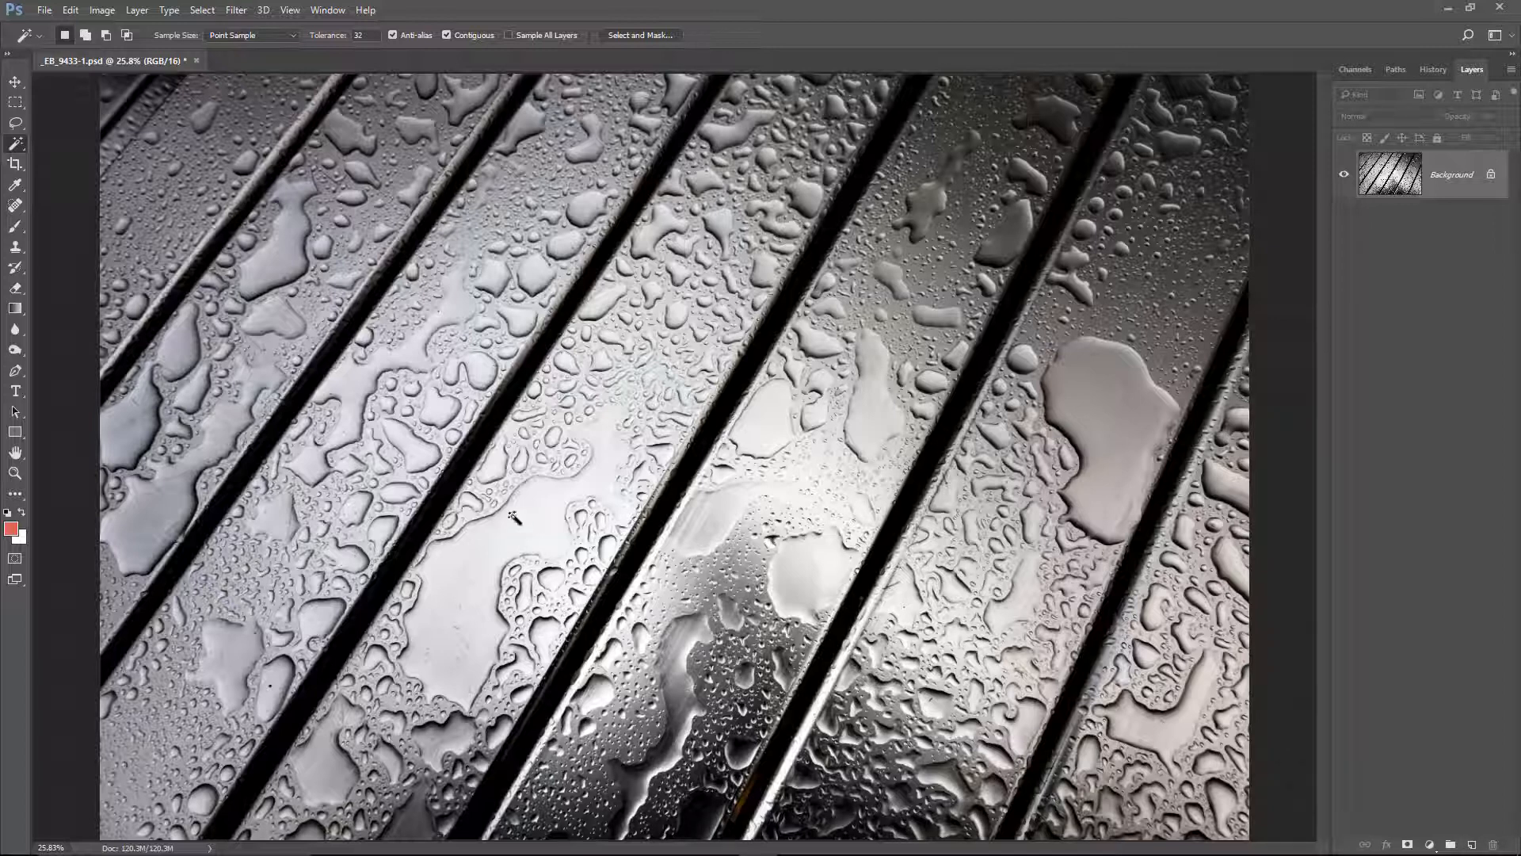
{"action": "left_click", "coordinate": [14, 168]}
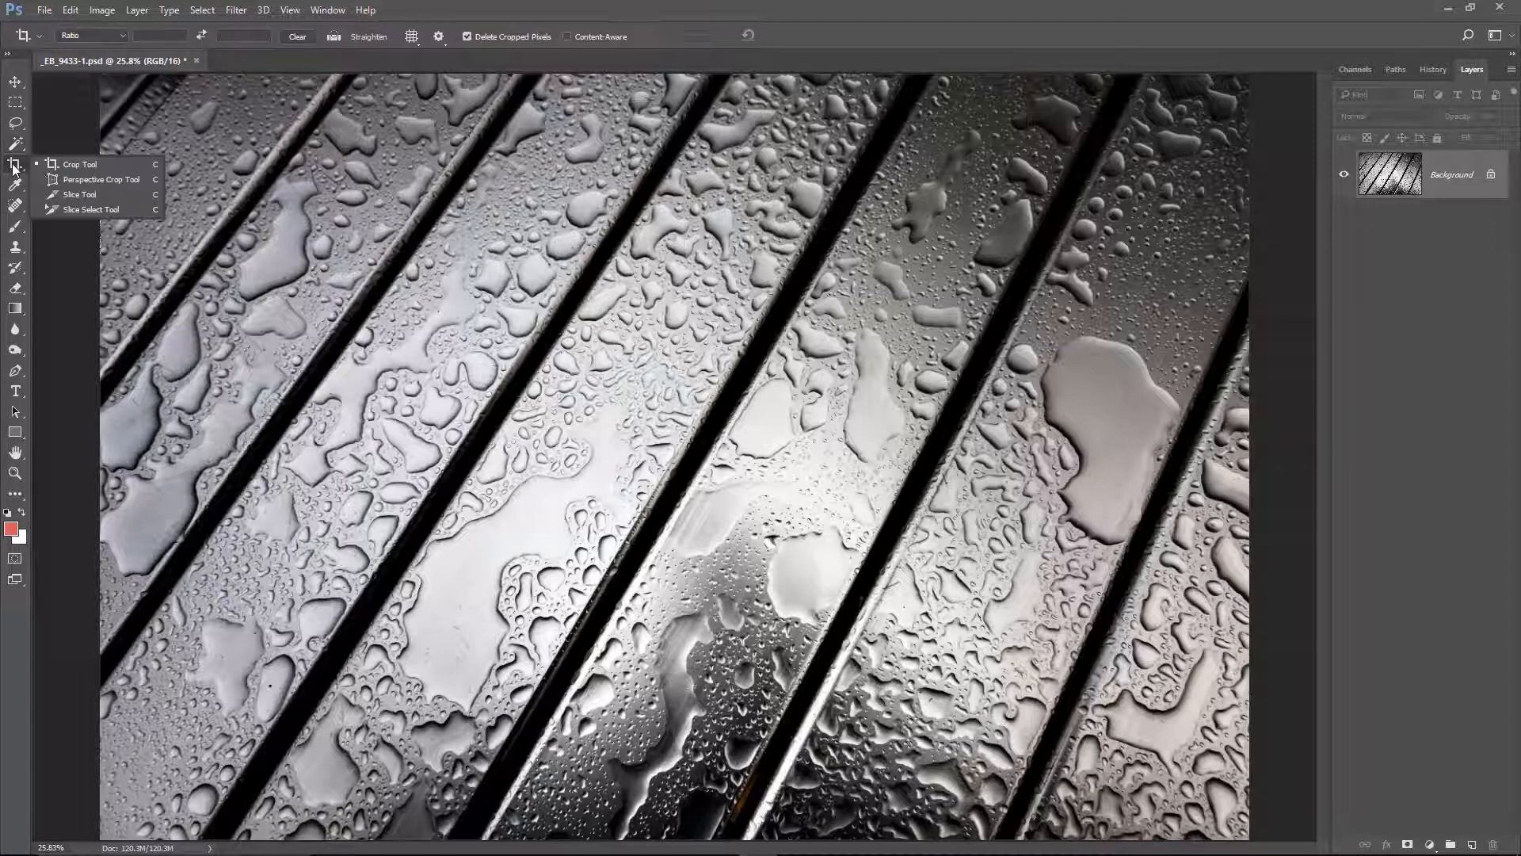
{"action": "left_click", "coordinate": [55, 165]}
{"action": "left_click", "coordinate": [516, 321]}
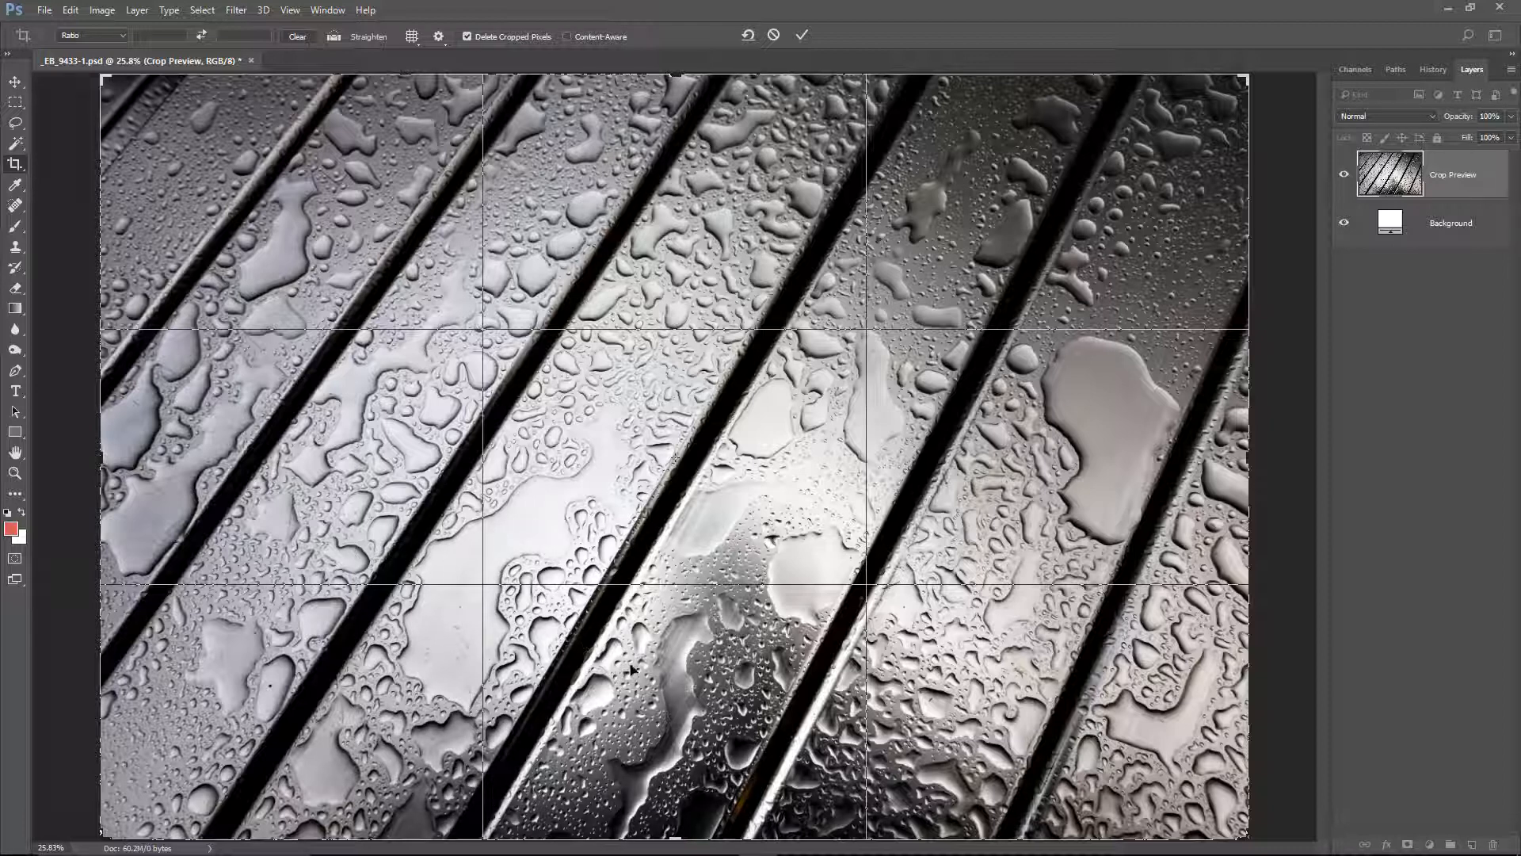
{"action": "left_click", "coordinate": [774, 36]}
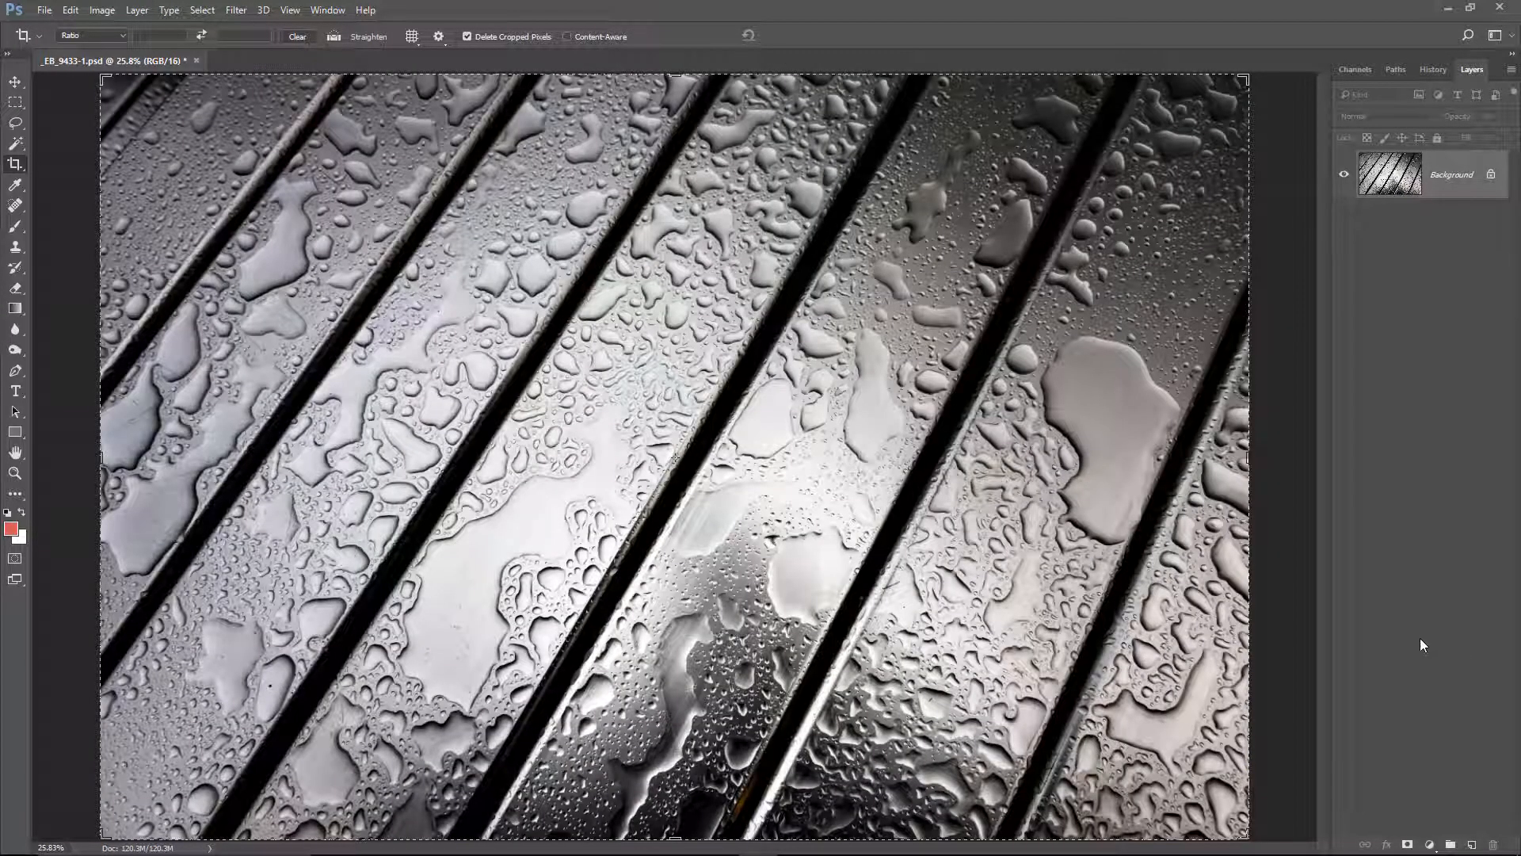
Add a new empty layer above the background and set its blend mode to Color
{"action": "left_click", "coordinate": [1472, 844]}
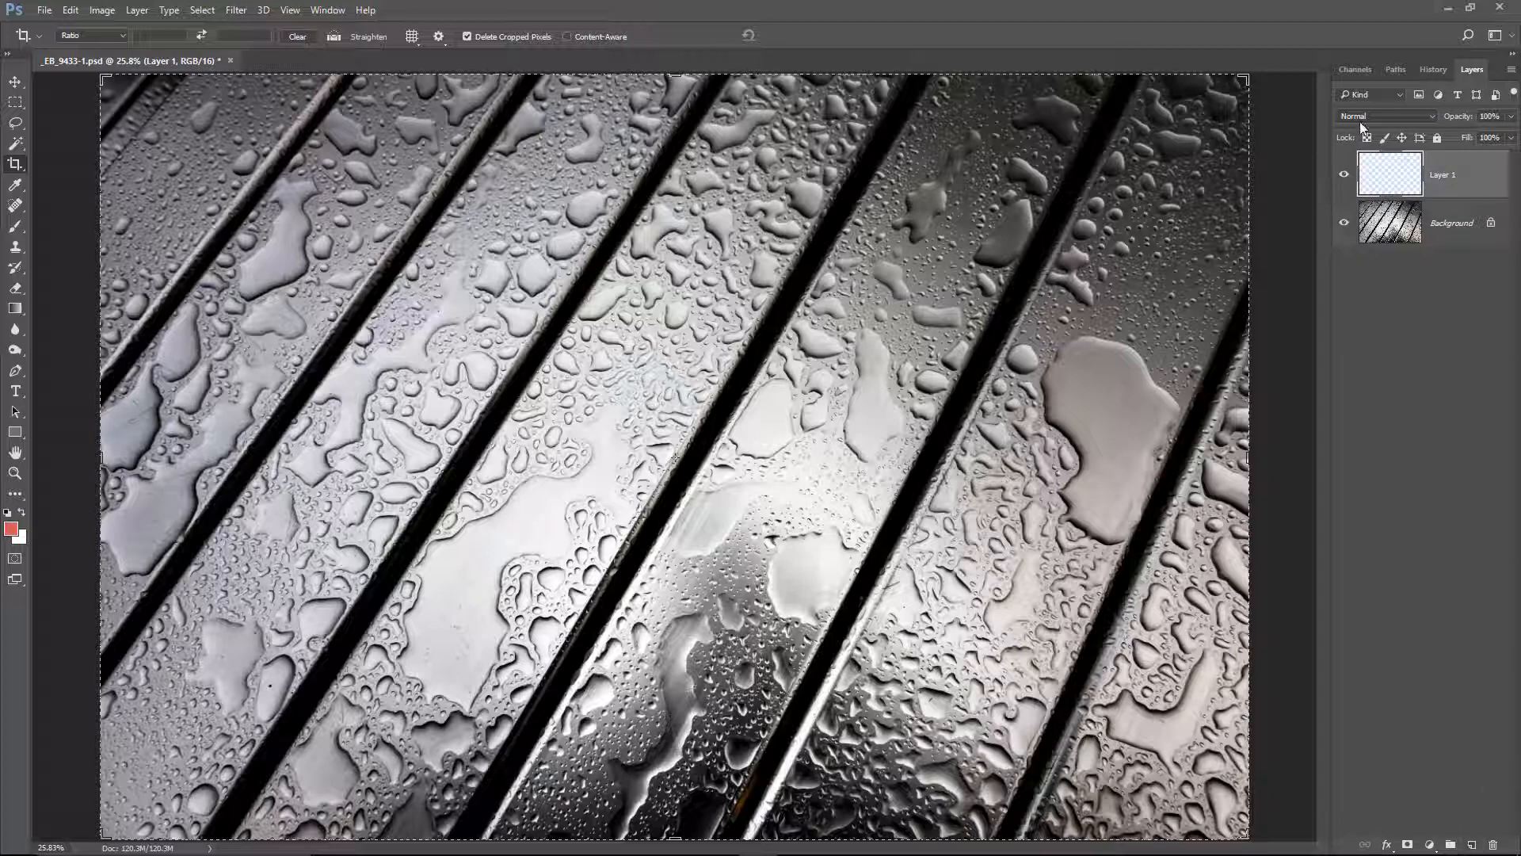
{"action": "left_click", "coordinate": [1432, 116]}
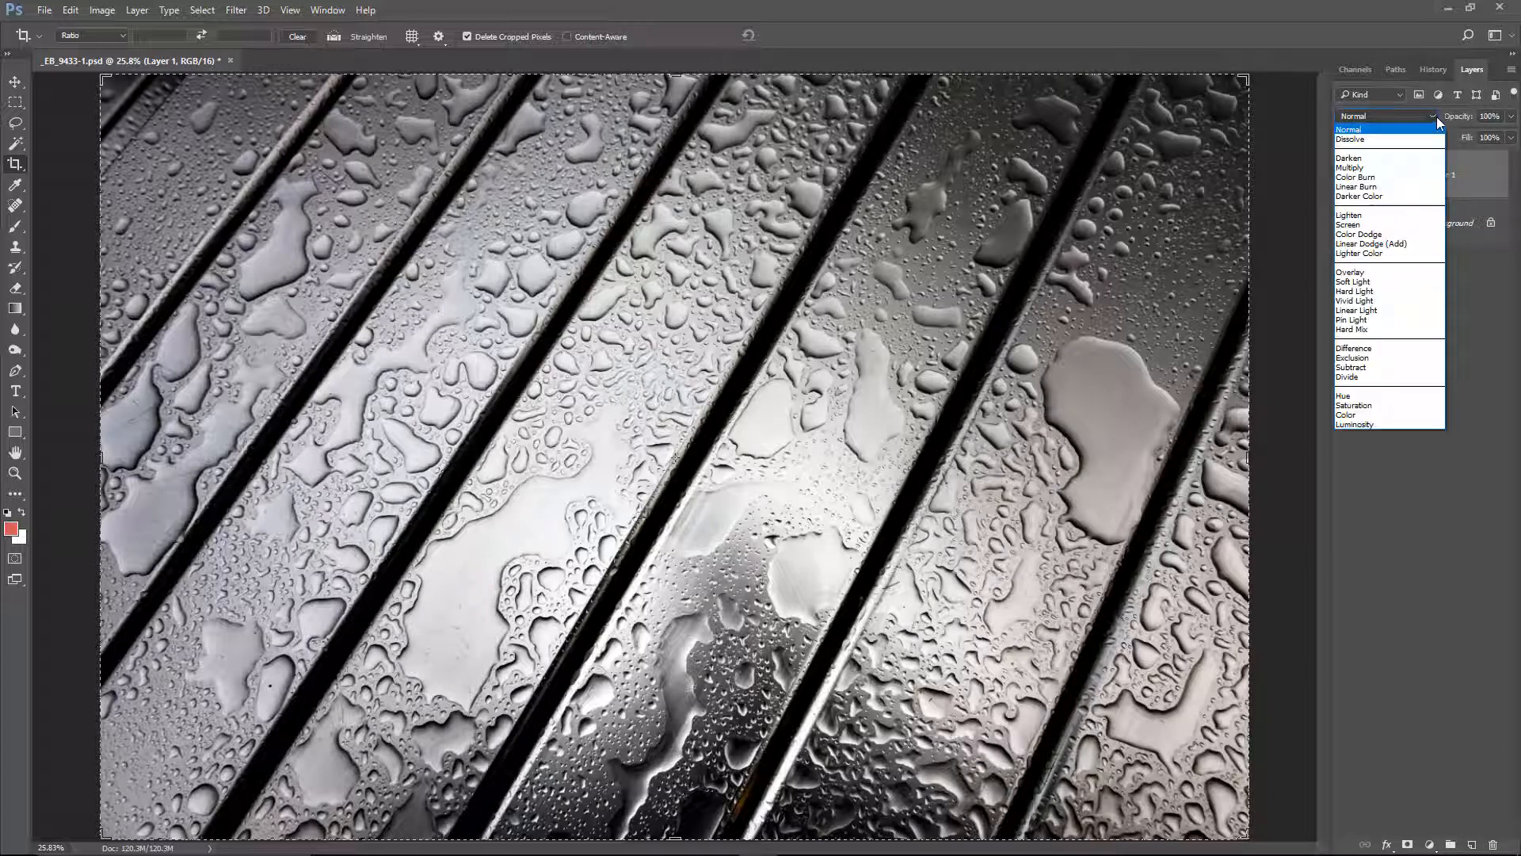
{"action": "left_click", "coordinate": [1354, 415]}
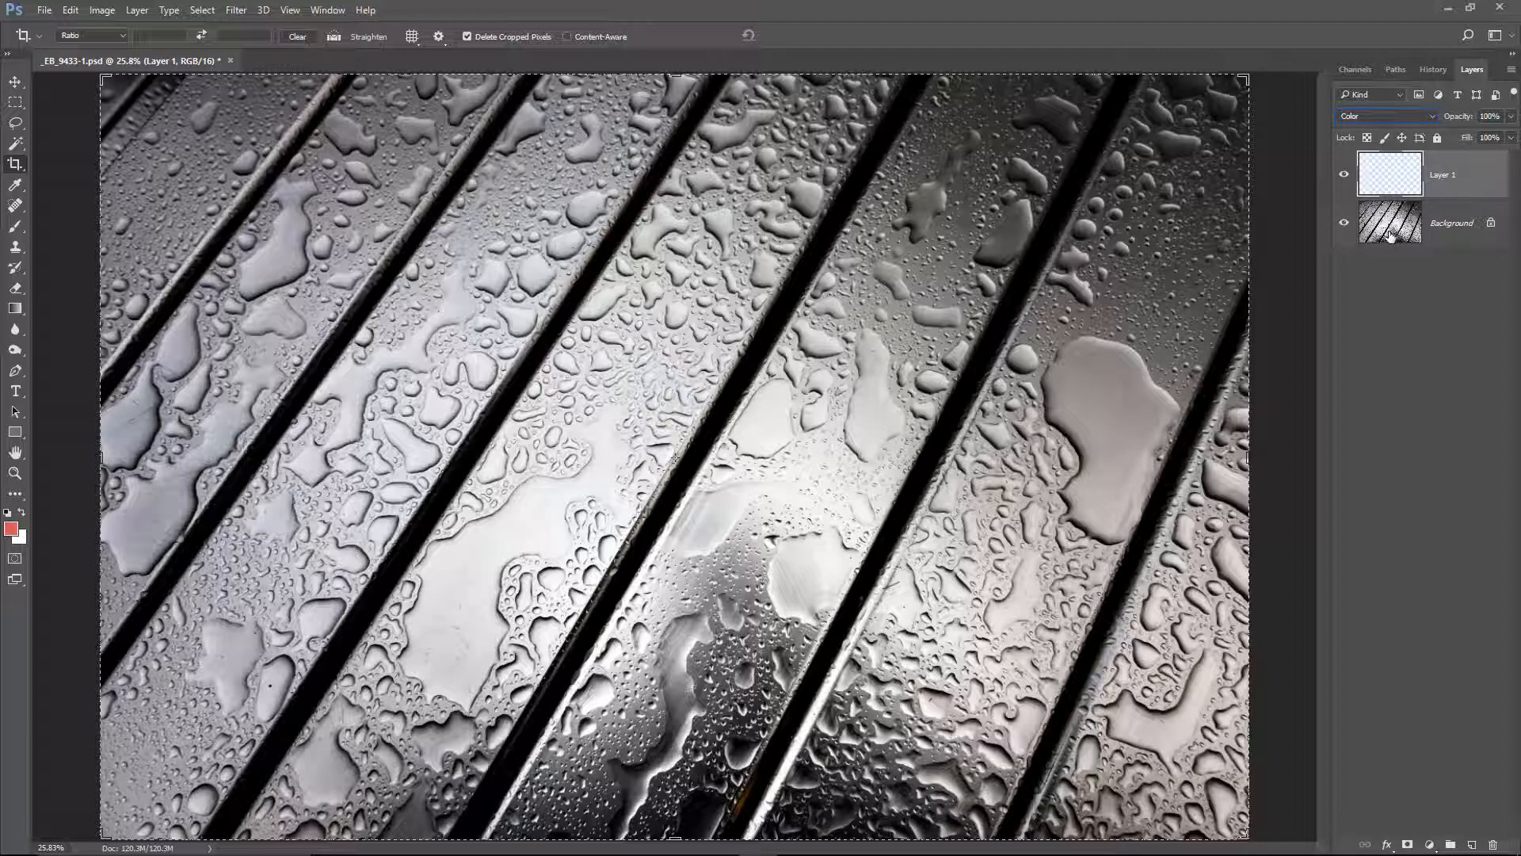
Set the foreground colour to the red c31414
{"action": "left_click", "coordinate": [11, 530]}
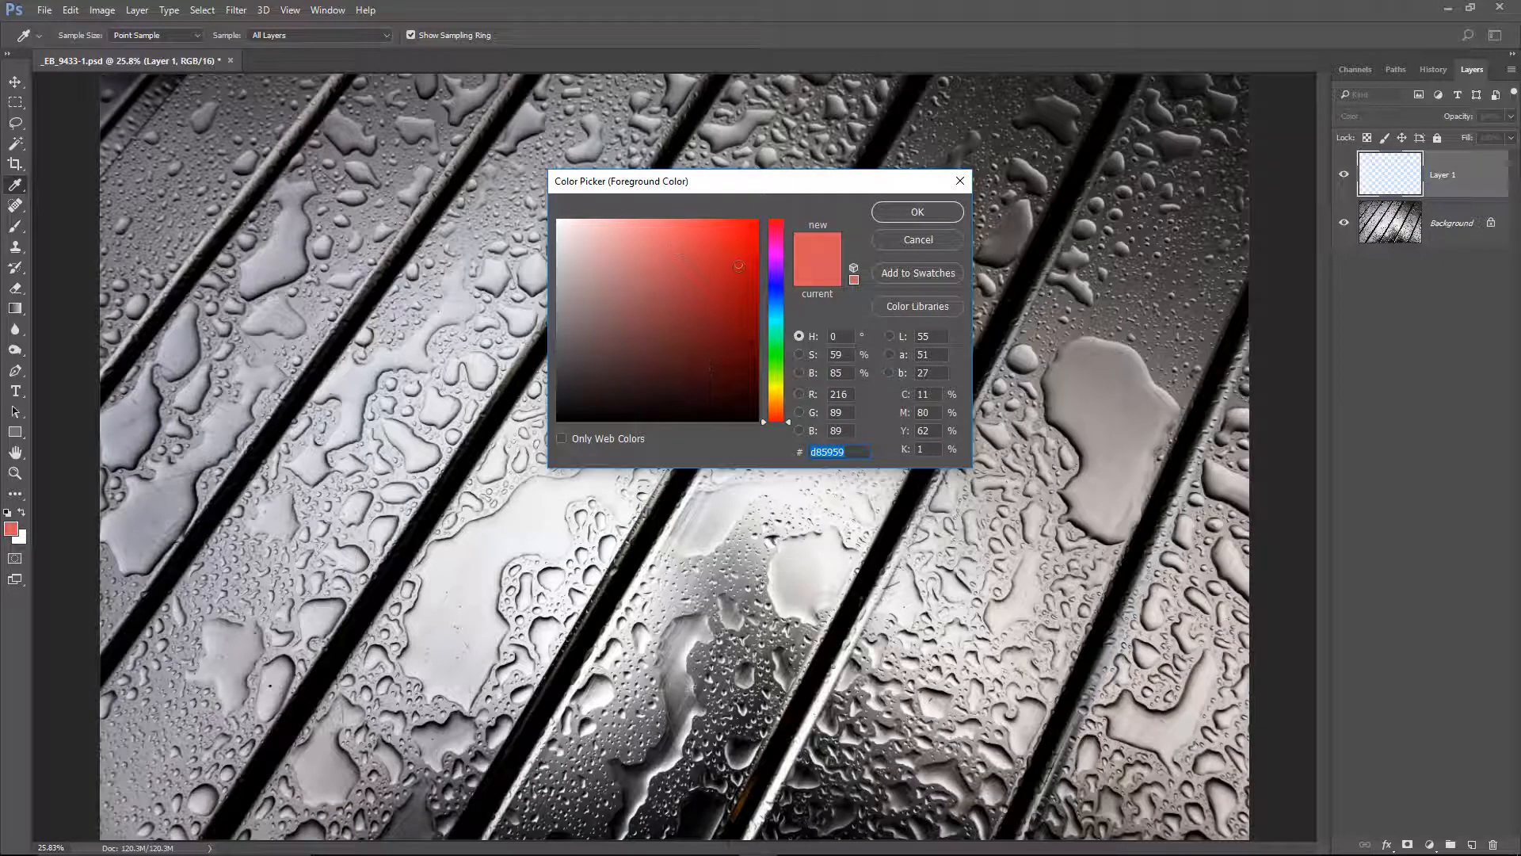
{"action": "type", "text": "ff0000"}
{"action": "left_click", "coordinate": [917, 211]}
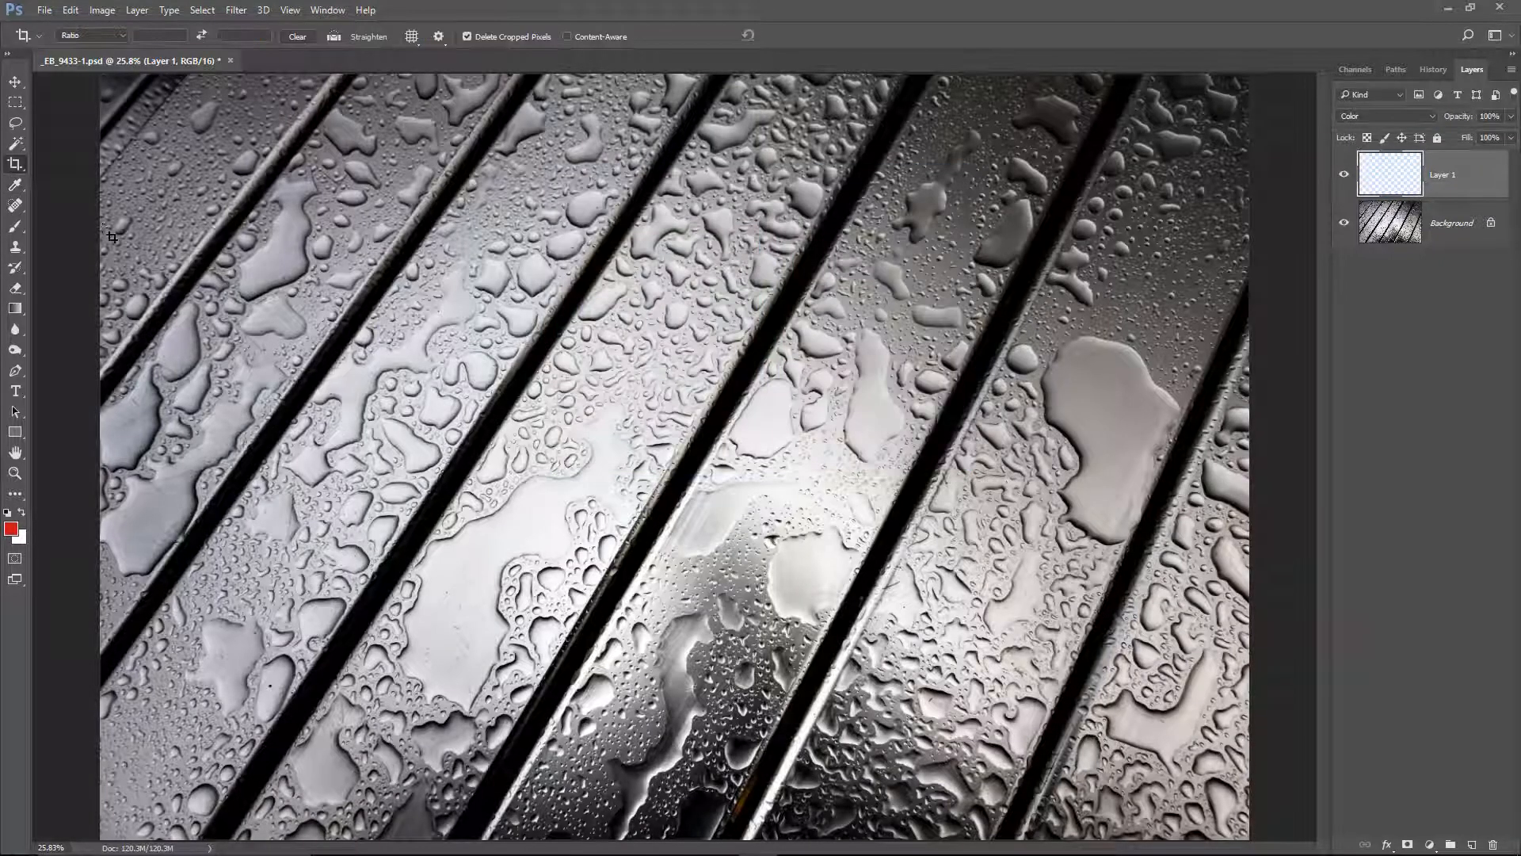
Paint red with an enlarged Brush along the inside left edge of the large bright water drop in the lower-left part of the photo
{"action": "left_click", "coordinate": [15, 228]}
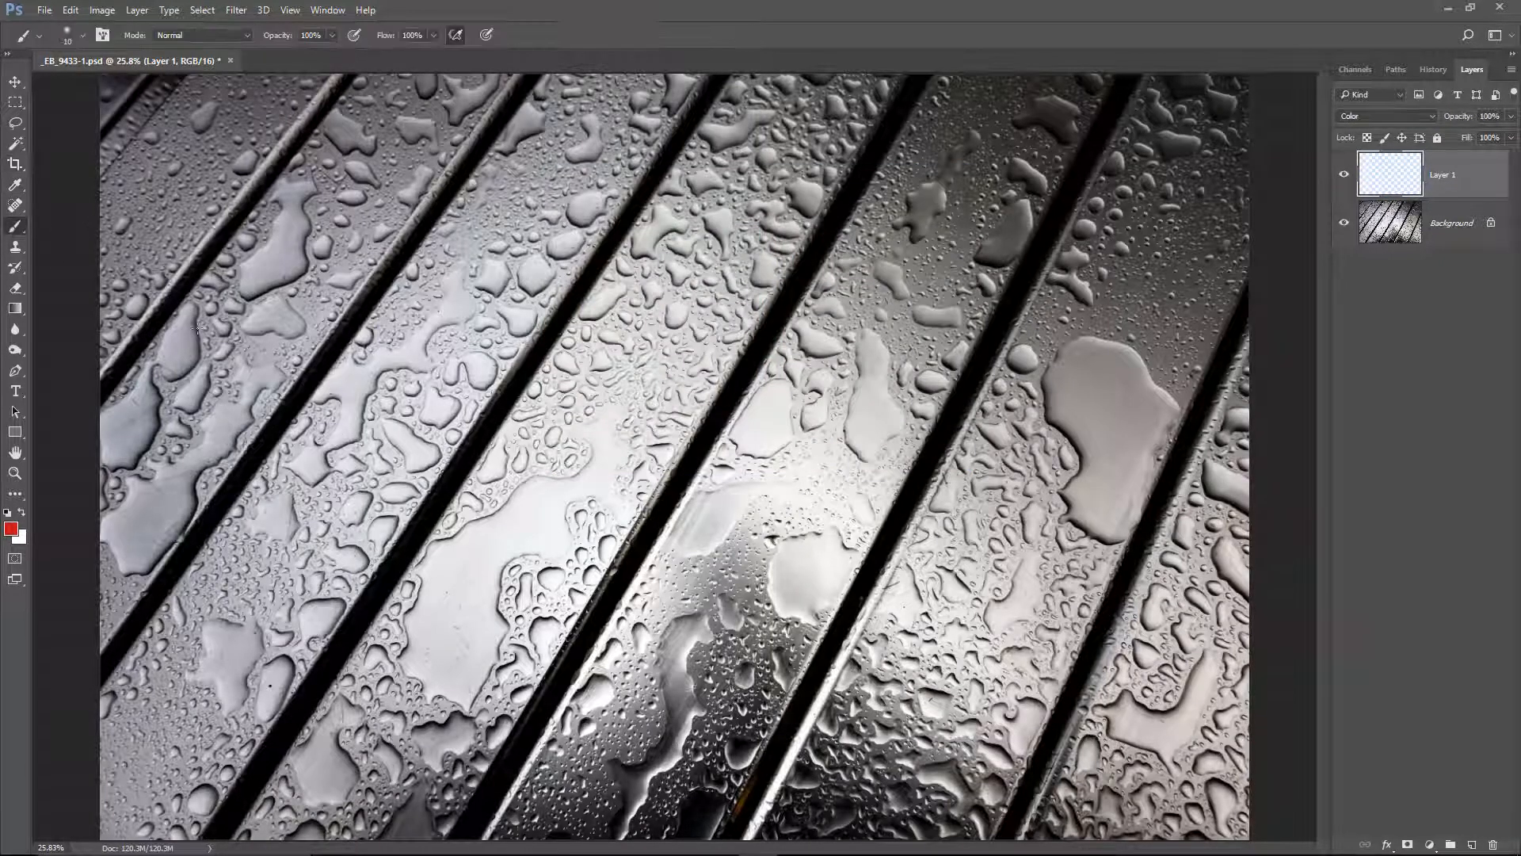
{"action": "left_click", "coordinate": [438, 663]}
{"action": "left_click", "coordinate": [444, 657]}
{"action": "left_click", "coordinate": [452, 653]}
{"action": "left_click", "coordinate": [462, 646]}
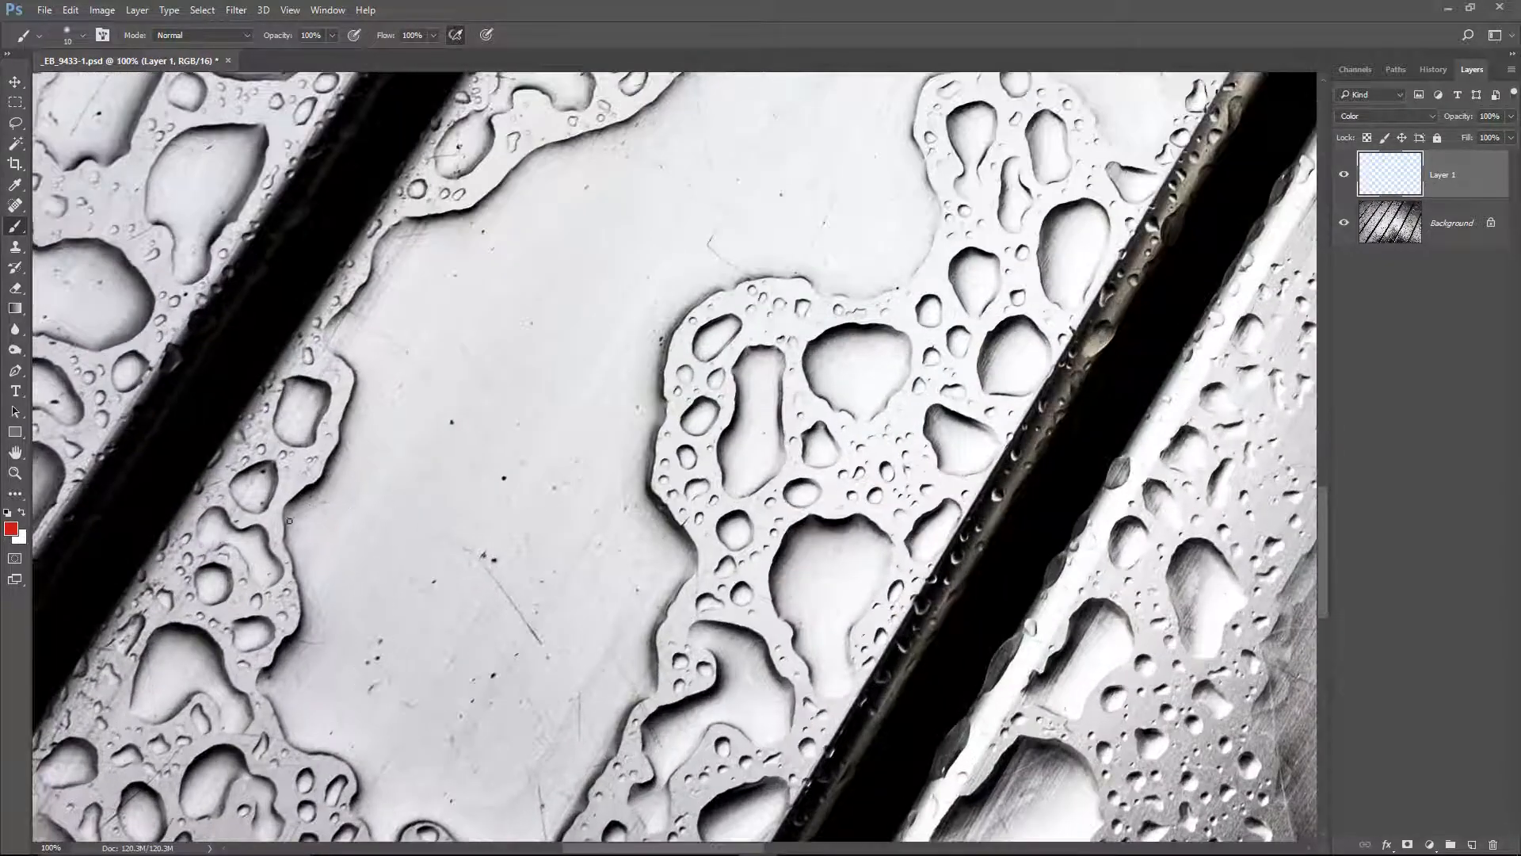
{"action": "scroll", "coordinate": [322, 527], "scroll_direction": "up", "scroll_amount": 2}
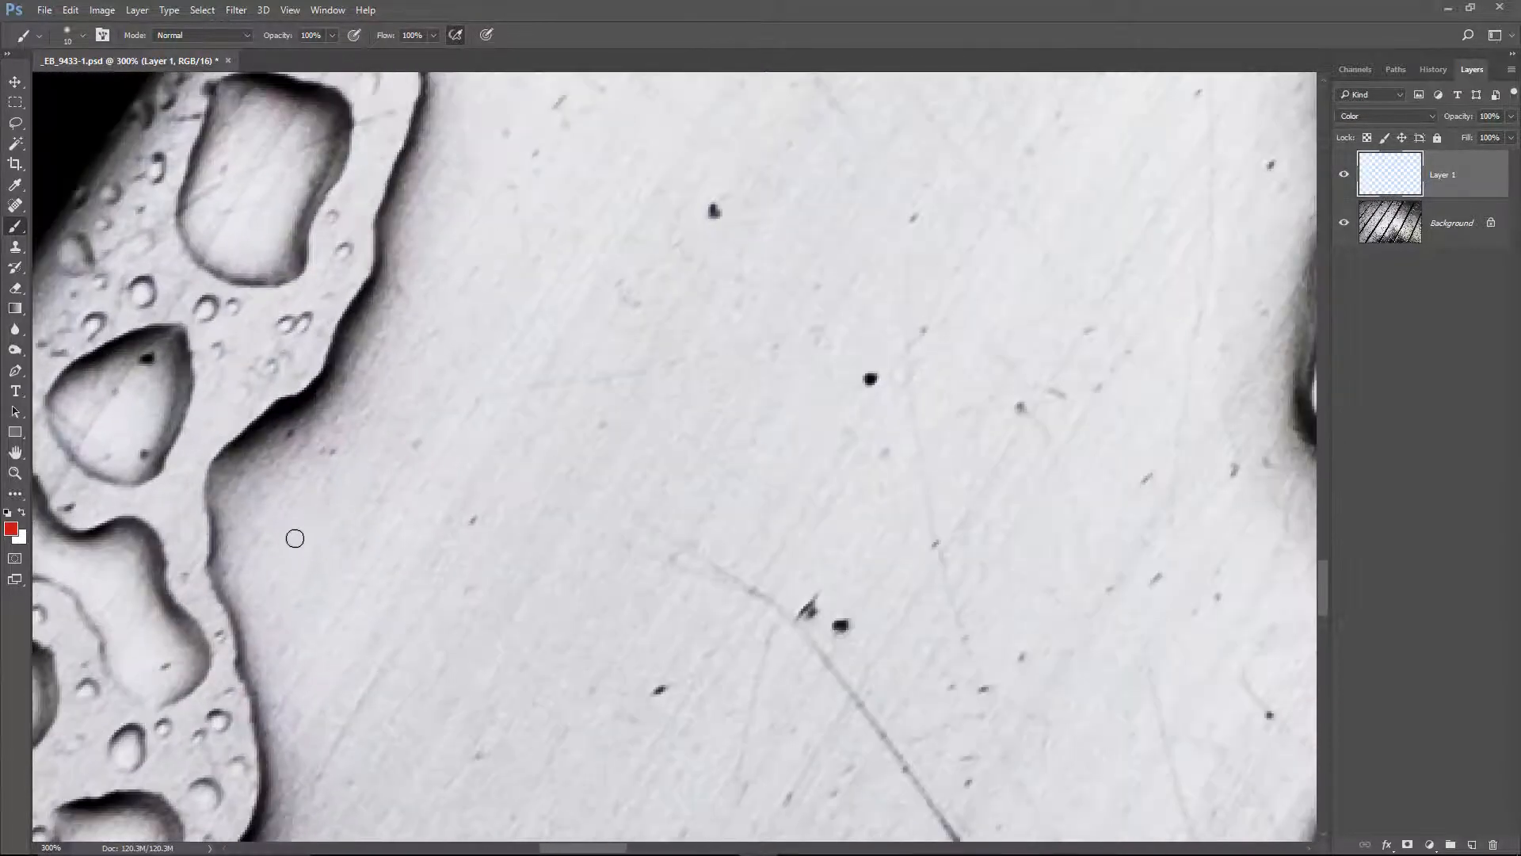
{"action": "key", "text": "bracketright"}
{"action": "key", "text": "bracketright"}
{"action": "mouse_move", "coordinate": [264, 652]}
{"action": "left_mouse_down"}
{"action": "mouse_move", "coordinate": [227, 487]}
{"action": "mouse_move", "coordinate": [187, 442]}
{"action": "left_mouse_up"}
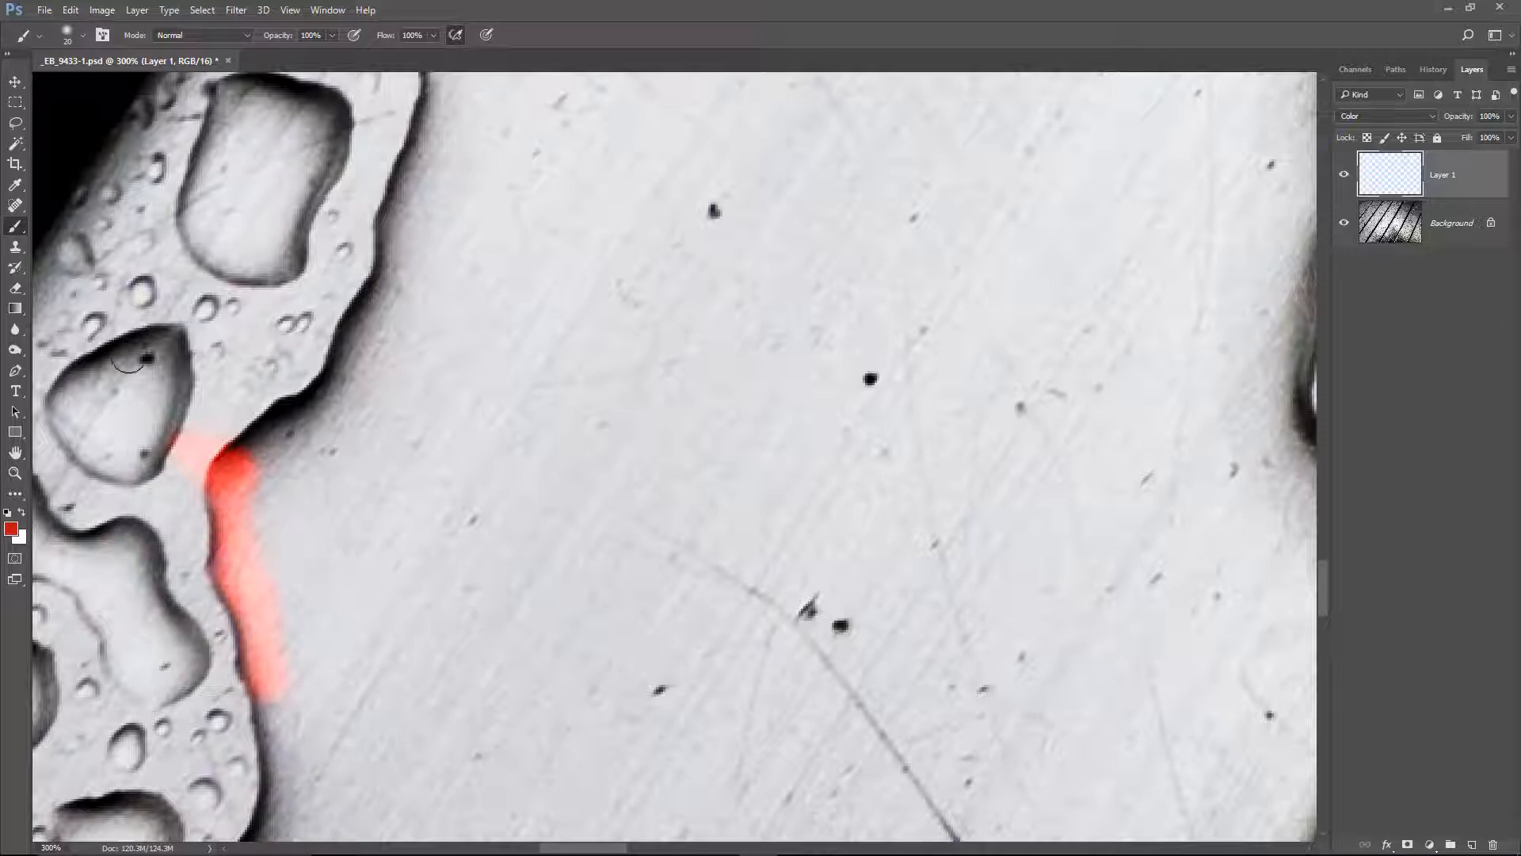
Erase the red paint that spilled past the drop's left edge using a smaller eraser
{"action": "left_click", "coordinate": [16, 288]}
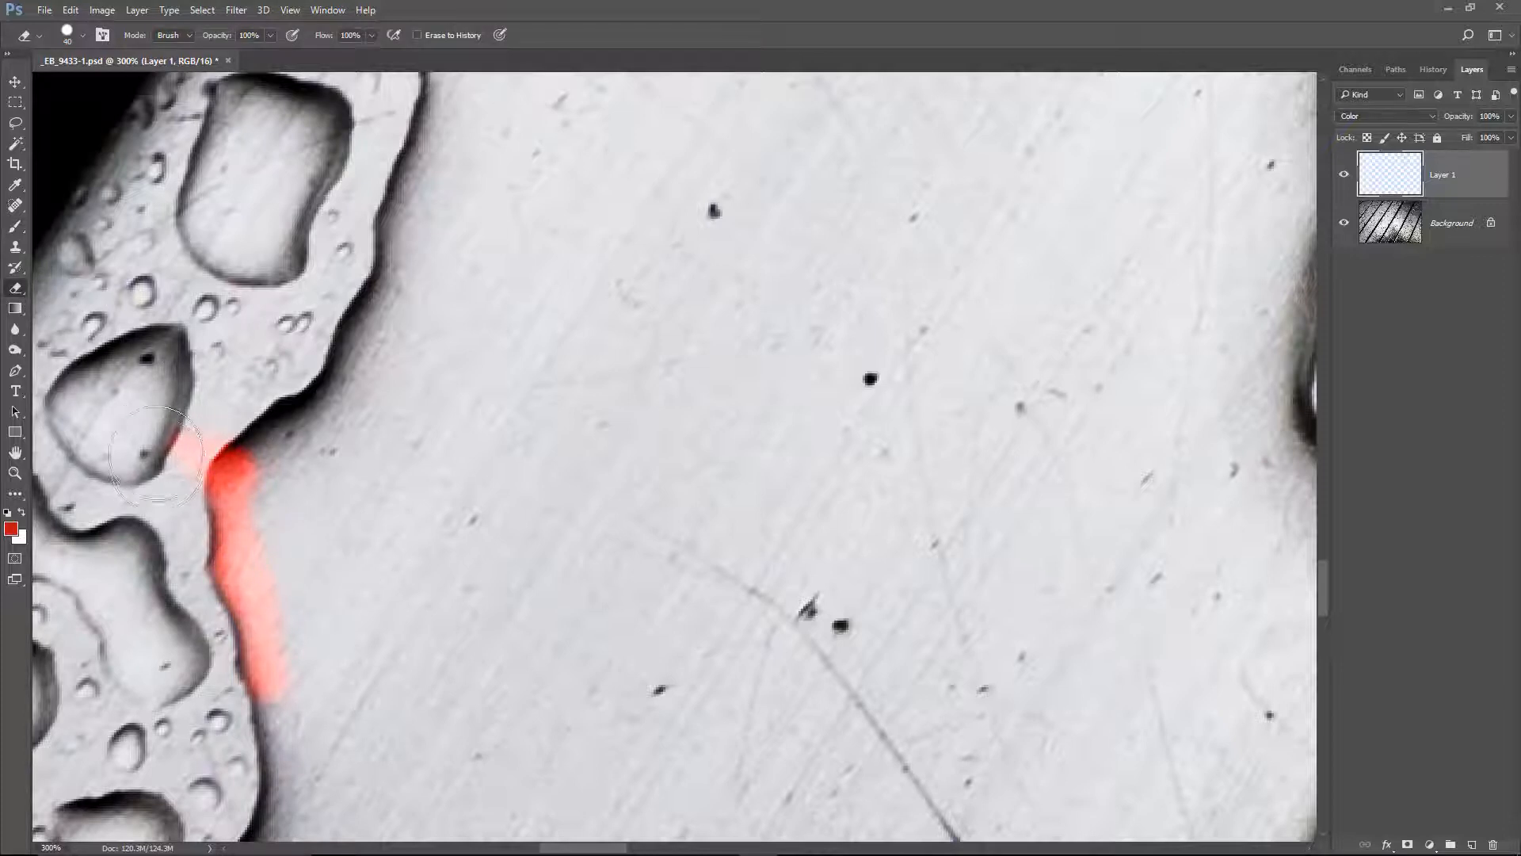
{"action": "left_click", "coordinate": [154, 470]}
{"action": "key", "text": "bracketleft"}
{"action": "key", "text": "bracketleft"}
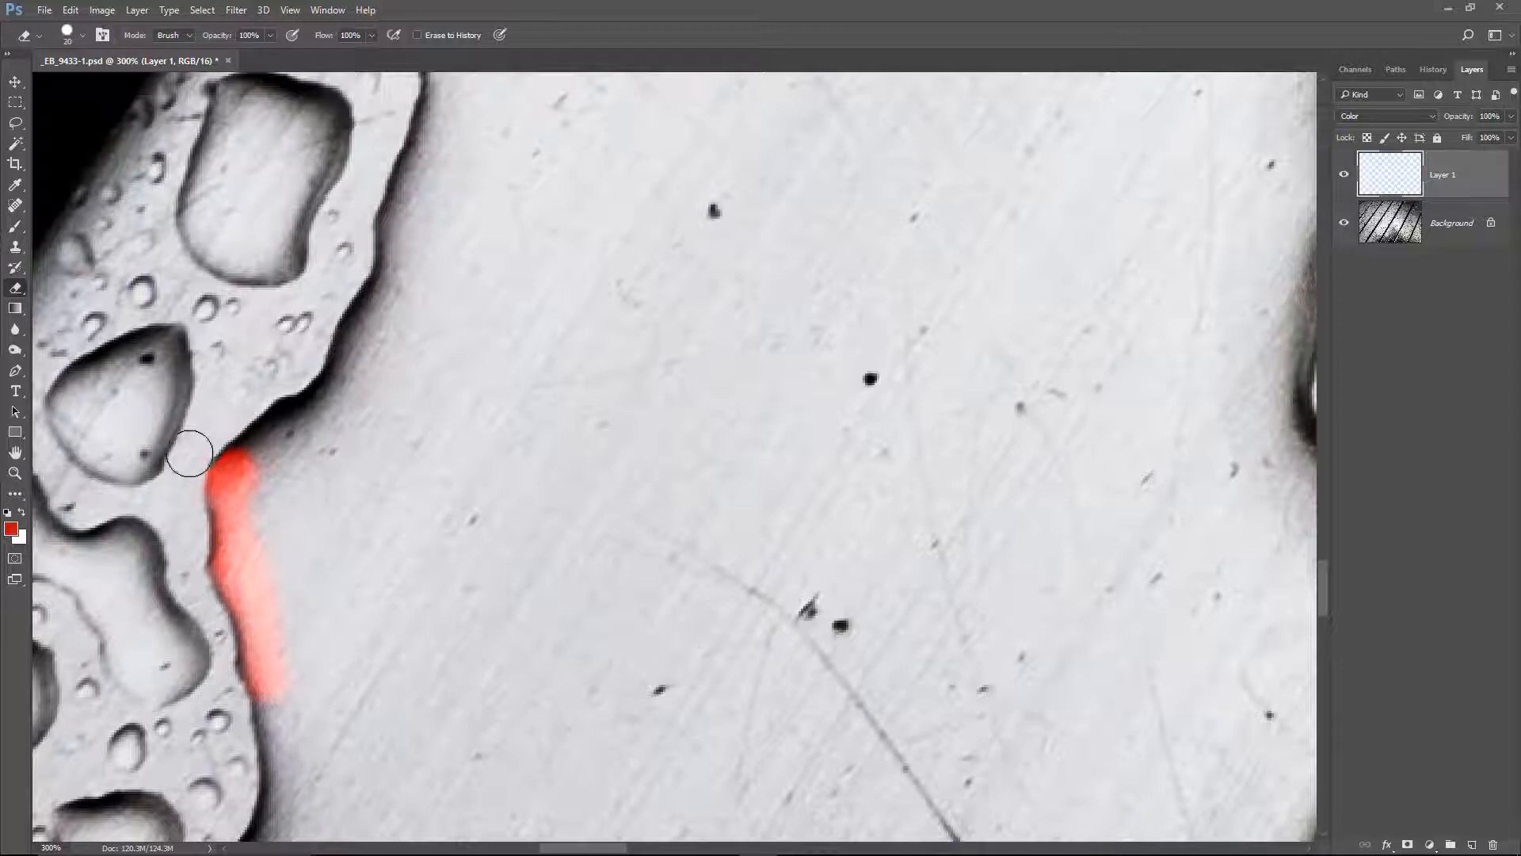
{"action": "left_click", "coordinate": [11, 529]}
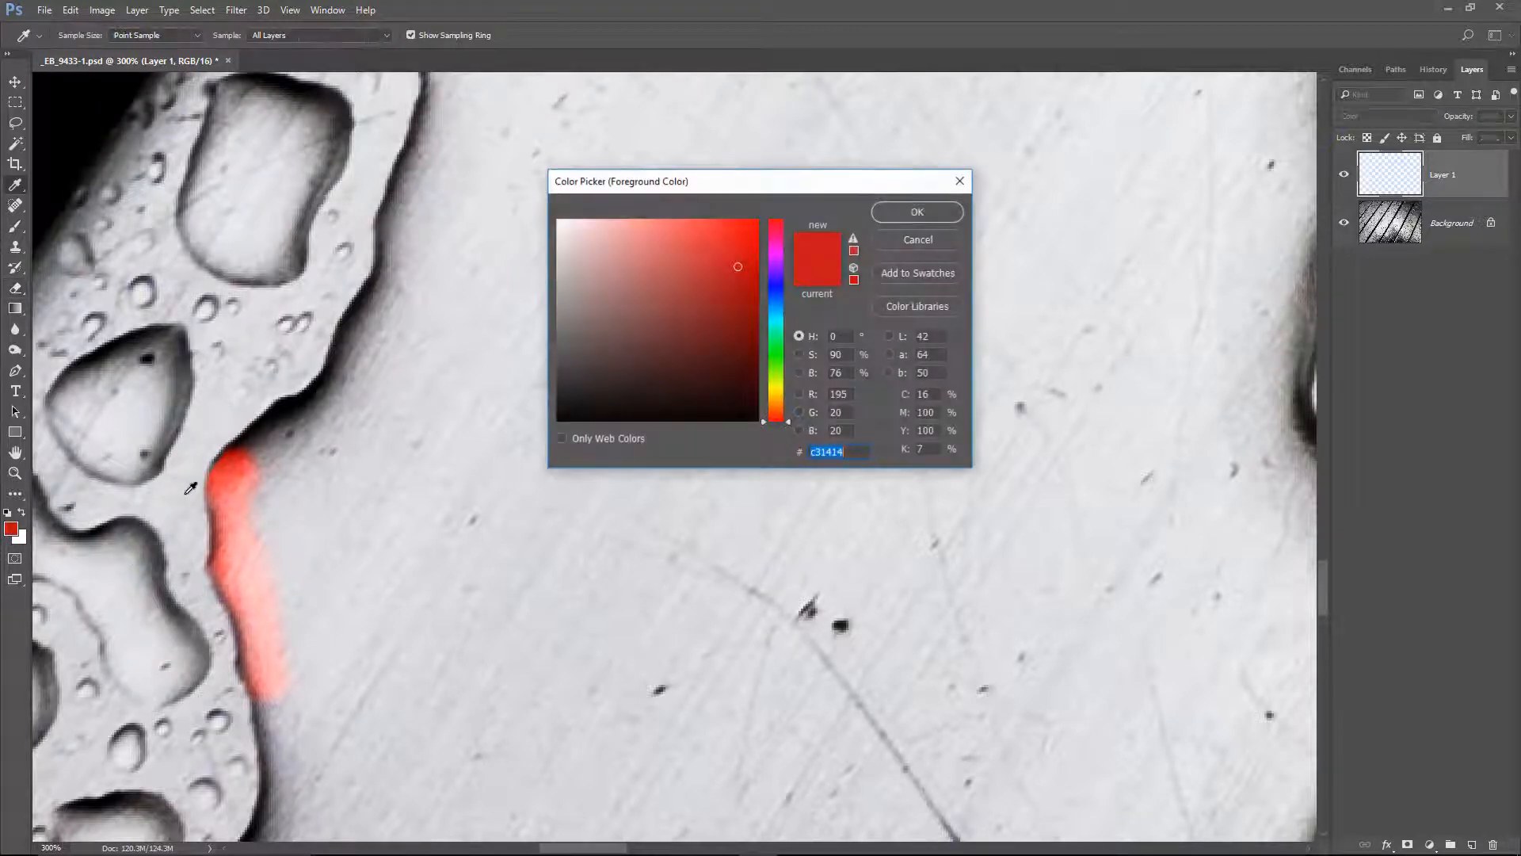
{"action": "left_click", "coordinate": [916, 241]}
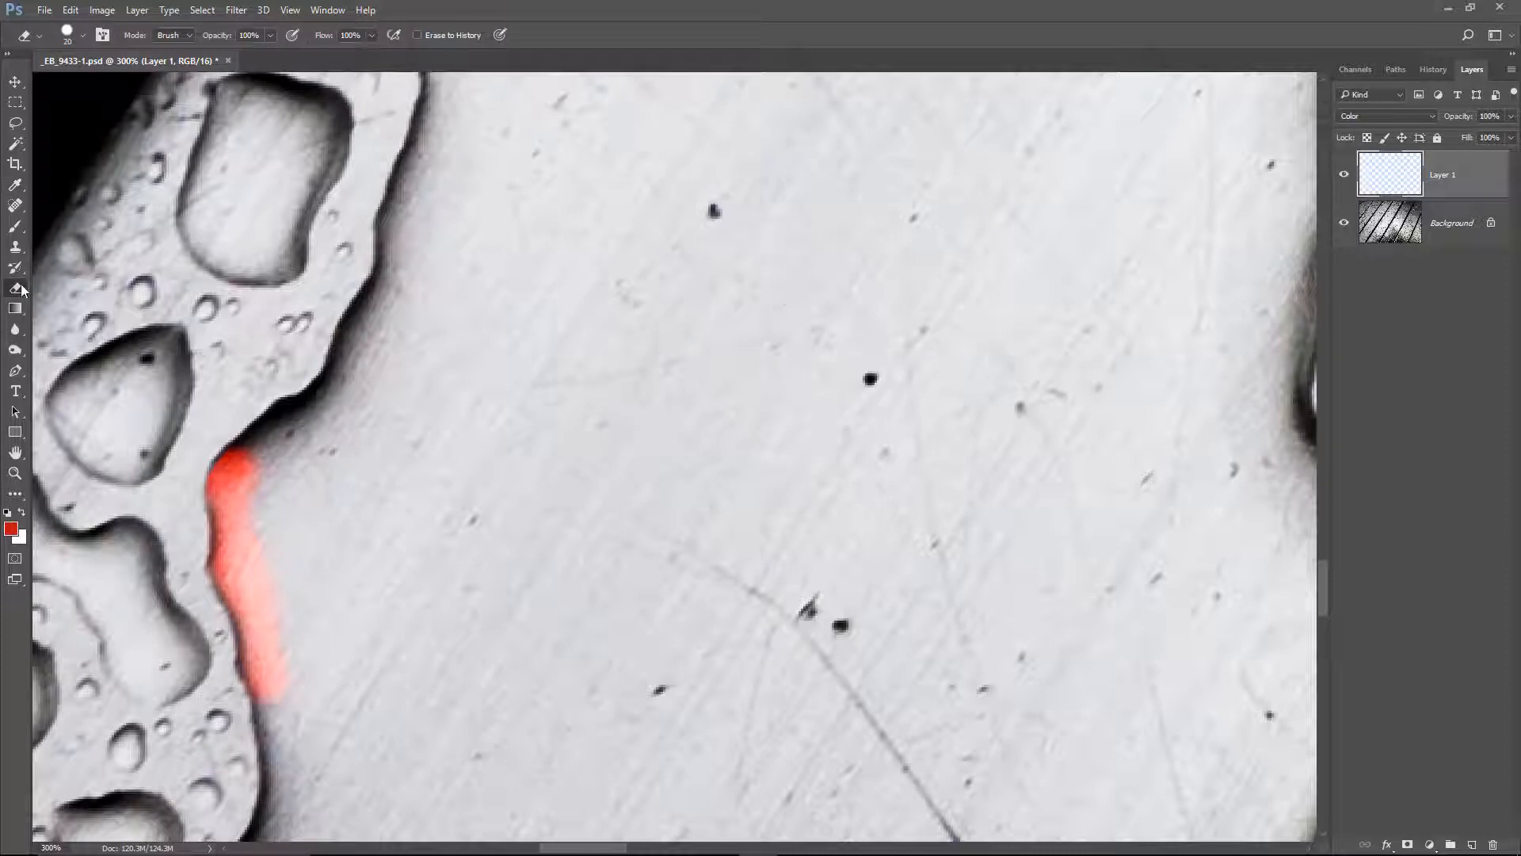
Continue the red brush stroke upward along the drop's left edge, around the notch beside the dark gap
{"action": "left_click", "coordinate": [15, 226]}
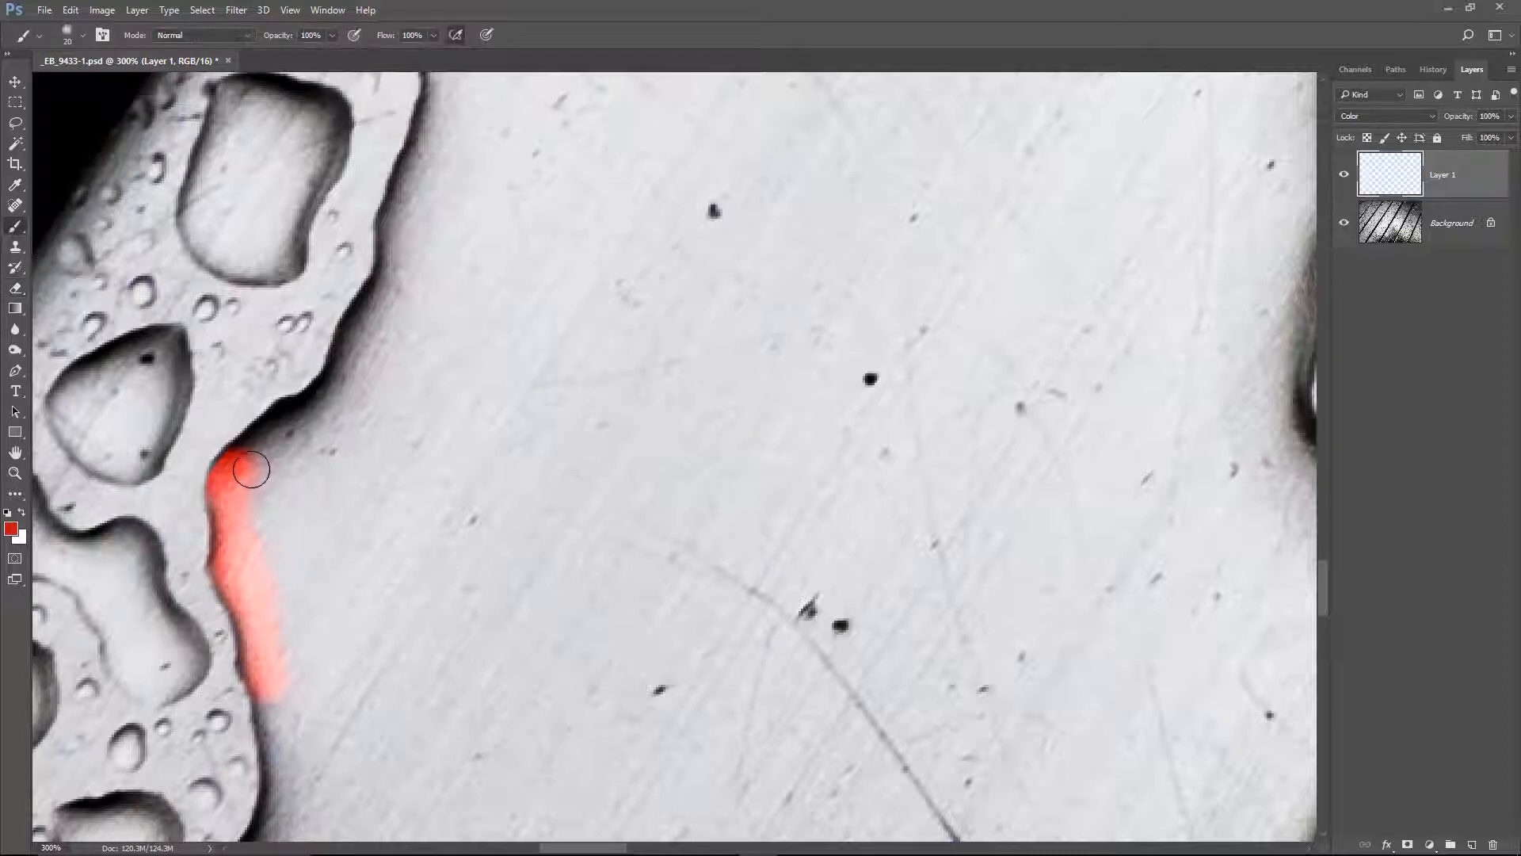
{"action": "mouse_move", "coordinate": [263, 451]}
{"action": "left_mouse_down"}
{"action": "mouse_move", "coordinate": [337, 396]}
{"action": "mouse_move", "coordinate": [388, 304]}
{"action": "mouse_move", "coordinate": [444, 98]}
{"action": "left_mouse_up"}
{"action": "left_click_drag", "start_coordinate": [487, 202], "coordinate": [485, 526]}
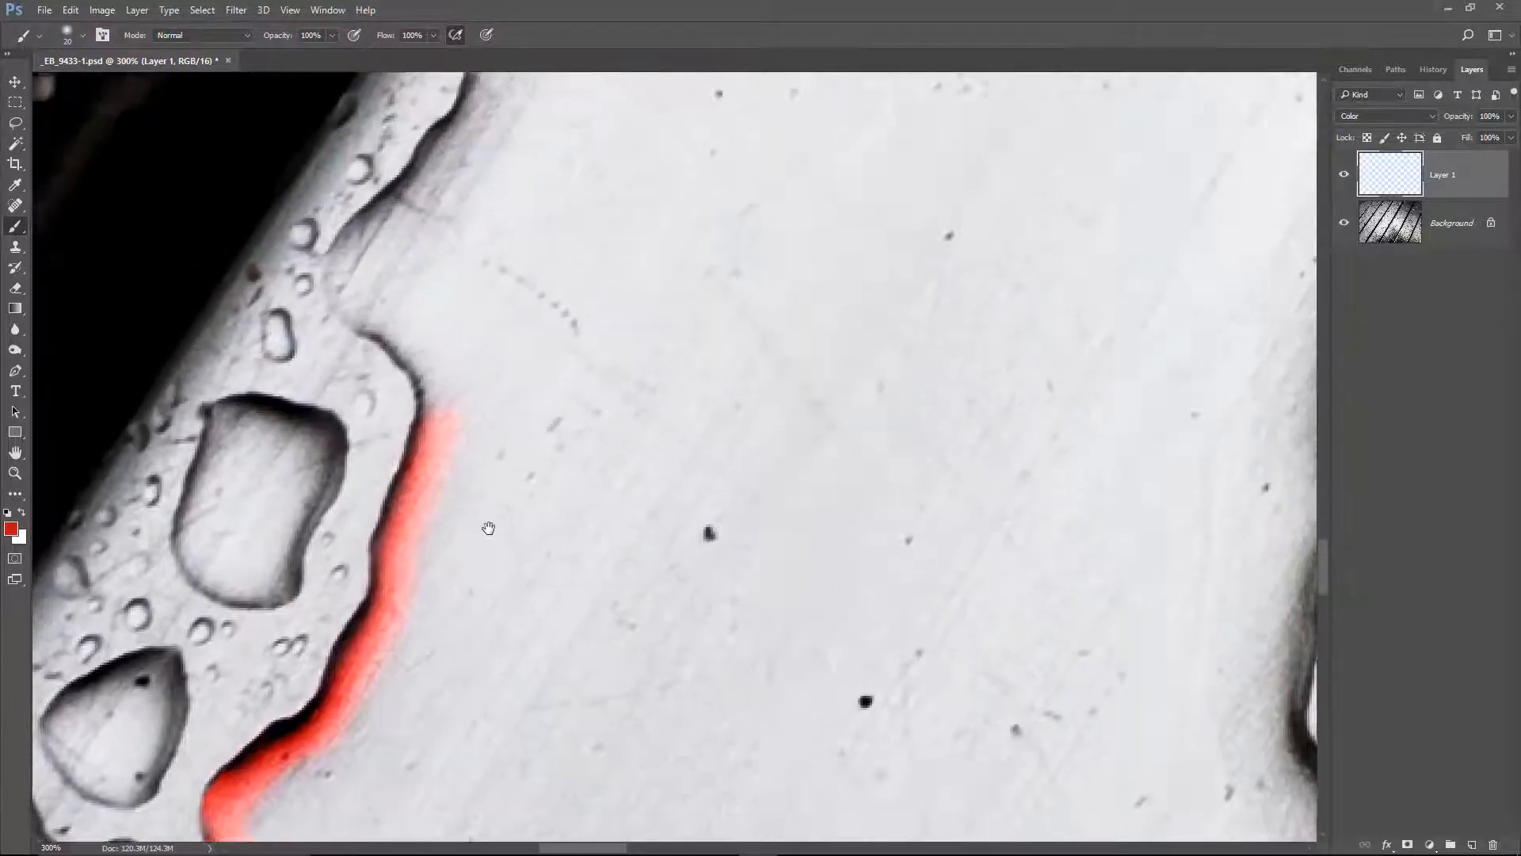
{"action": "mouse_move", "coordinate": [442, 479]}
{"action": "left_mouse_down"}
{"action": "mouse_move", "coordinate": [442, 532]}
{"action": "mouse_move", "coordinate": [434, 480]}
{"action": "mouse_move", "coordinate": [344, 399]}
{"action": "mouse_move", "coordinate": [492, 245]}
{"action": "left_mouse_up"}
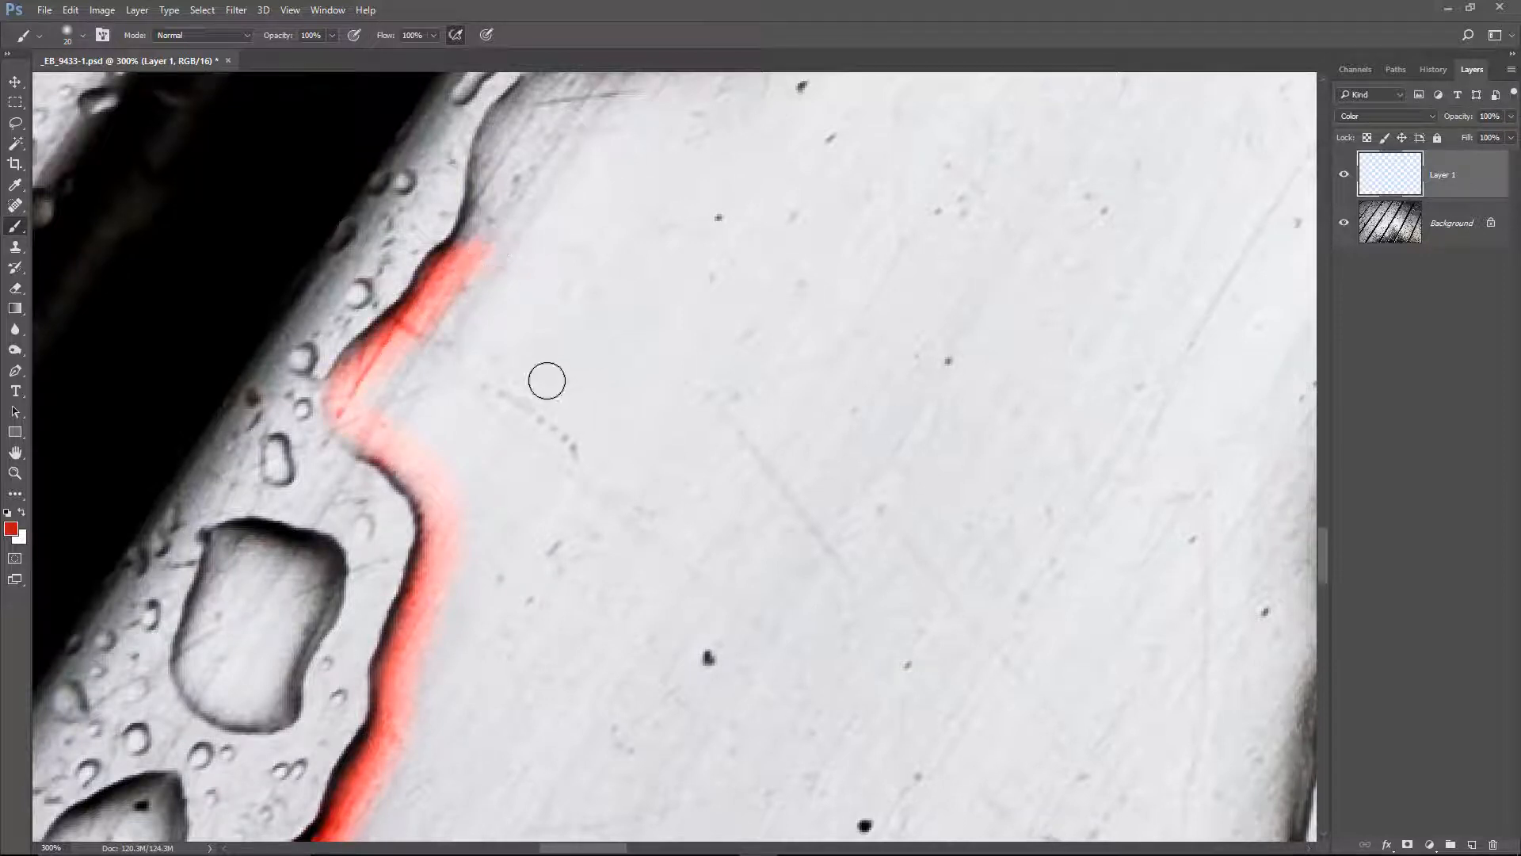
Fill the drop's whole interior with red, enlarging the brush to 60 px
{"action": "left_click_drag", "start_coordinate": [524, 481], "coordinate": [650, 265]}
{"action": "key", "text": "bracketright"}
{"action": "key", "text": "bracketright"}
{"action": "key", "text": "bracketright"}
{"action": "key", "text": "bracketright"}
{"action": "key", "text": "bracketright"}
{"action": "key", "text": "bracketright"}
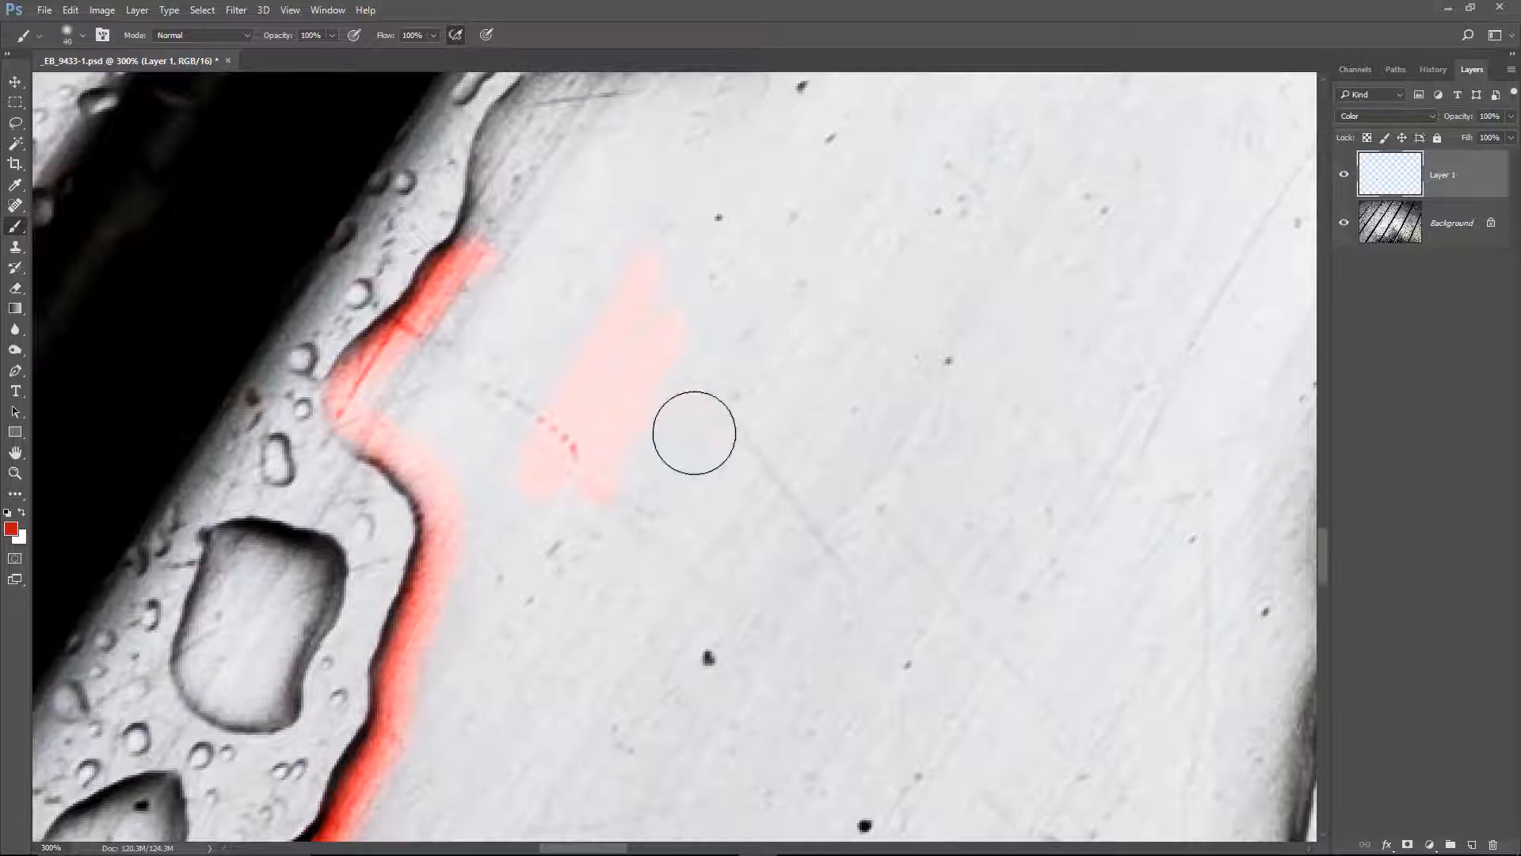
{"action": "mouse_move", "coordinate": [694, 431]}
{"action": "left_mouse_down"}
{"action": "mouse_move", "coordinate": [582, 622]}
{"action": "mouse_move", "coordinate": [895, 530]}
{"action": "mouse_move", "coordinate": [1054, 451]}
{"action": "mouse_move", "coordinate": [1014, 705]}
{"action": "mouse_move", "coordinate": [1160, 585]}
{"action": "mouse_move", "coordinate": [1017, 783]}
{"action": "mouse_move", "coordinate": [914, 683]}
{"action": "left_mouse_up"}
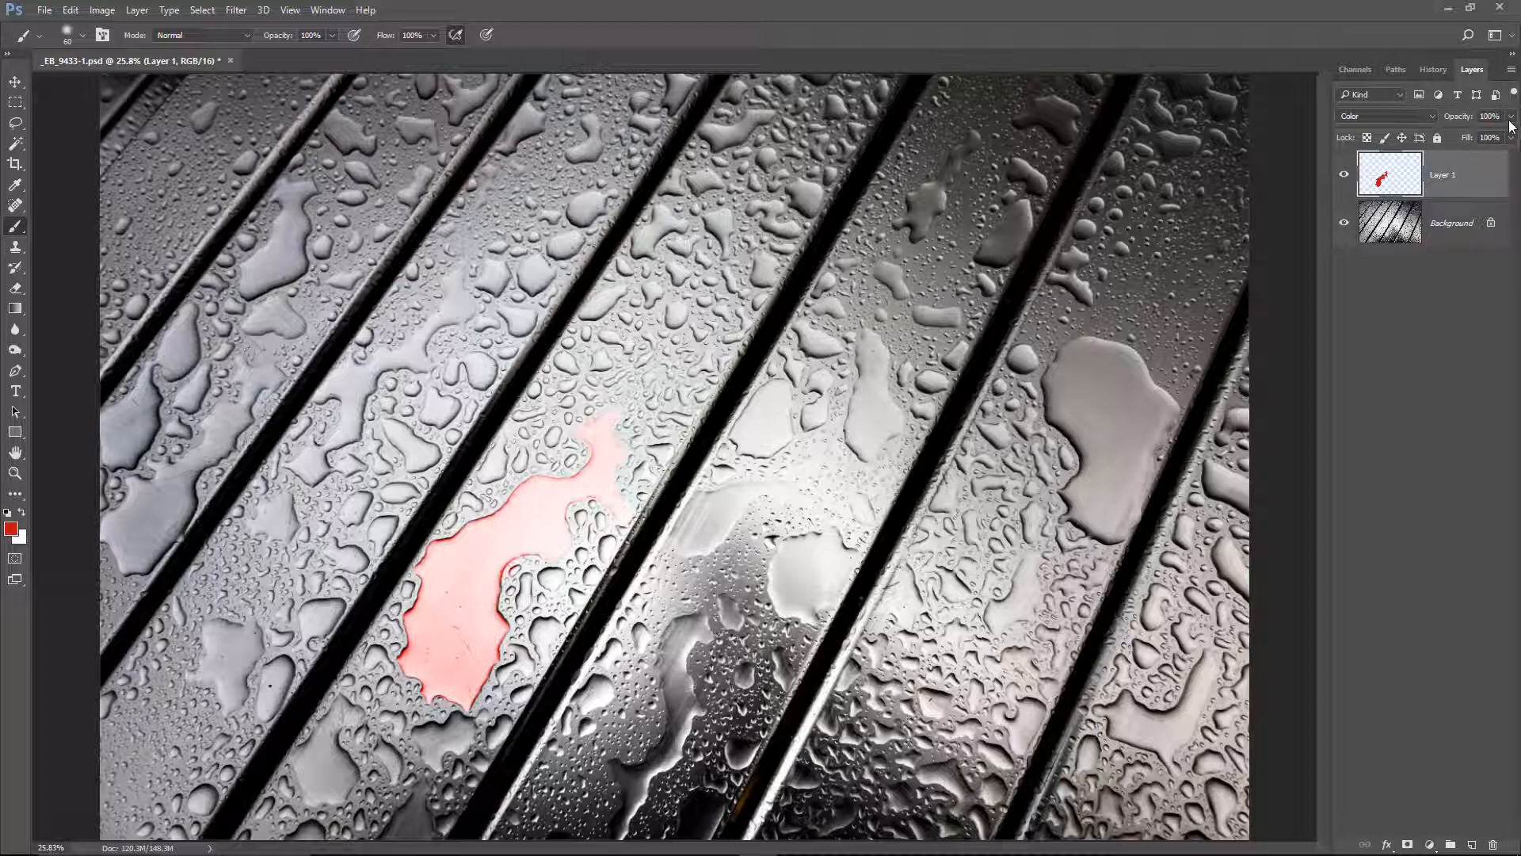
Lower the red colour layer's opacity to 53%
{"action": "left_click_drag", "start_coordinate": [1511, 127], "coordinate": [1466, 140]}
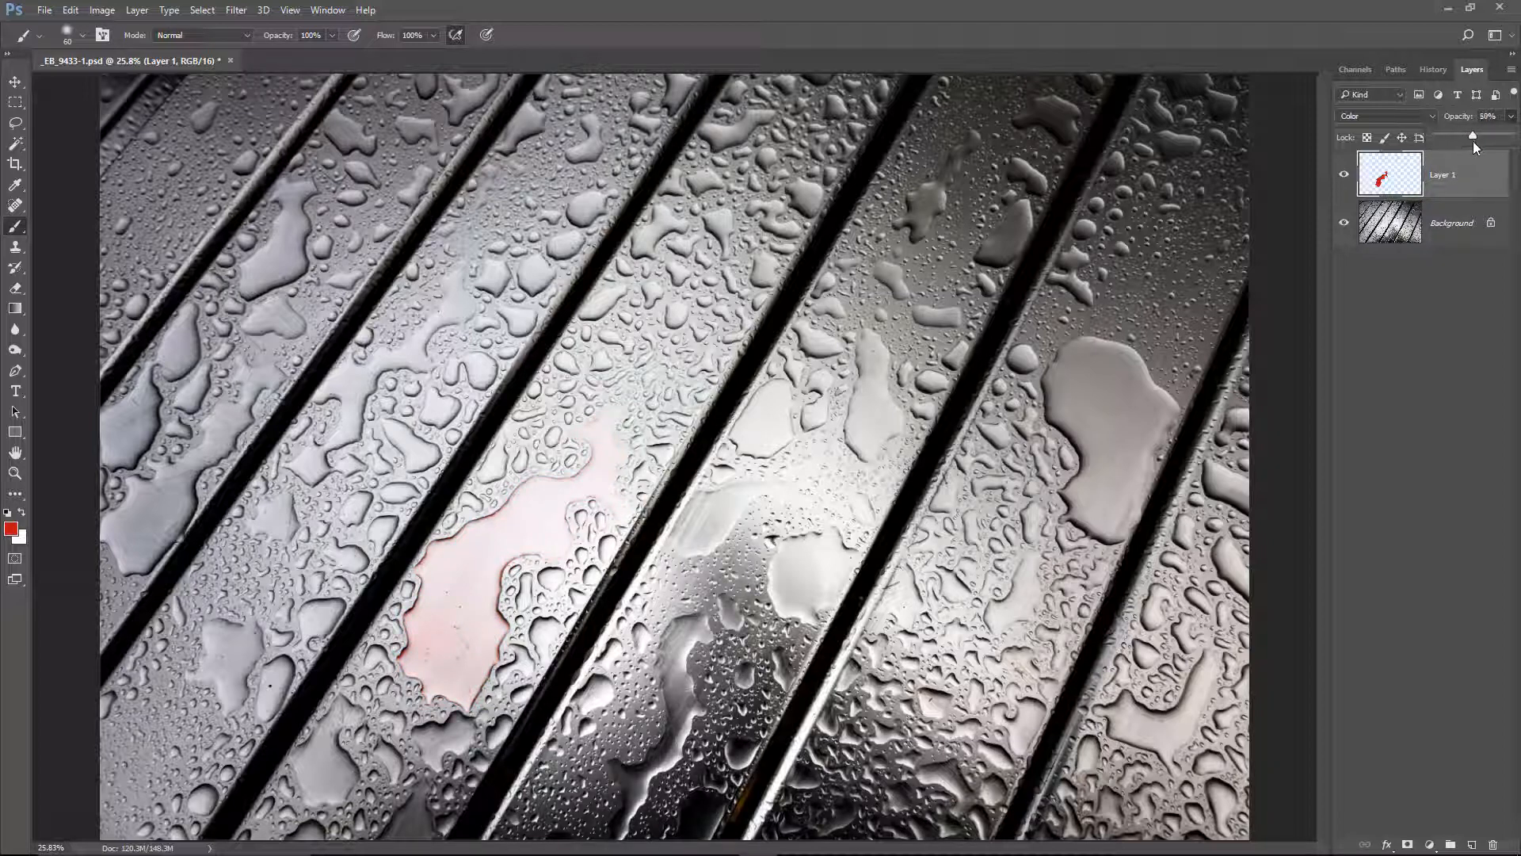
{"action": "left_click_drag", "start_coordinate": [1474, 142], "coordinate": [1476, 142]}
{"action": "mouse_move", "coordinate": [1473, 136]}
{"action": "left_mouse_down"}
{"action": "mouse_move", "coordinate": [1517, 141]}
{"action": "mouse_move", "coordinate": [1472, 149]}
{"action": "left_mouse_up"}
Shift the painted drop's colour to orange with Hue/Saturation, setting Hue to +35 and Lightness to -3
{"action": "key", "text": "ctrl+u"}
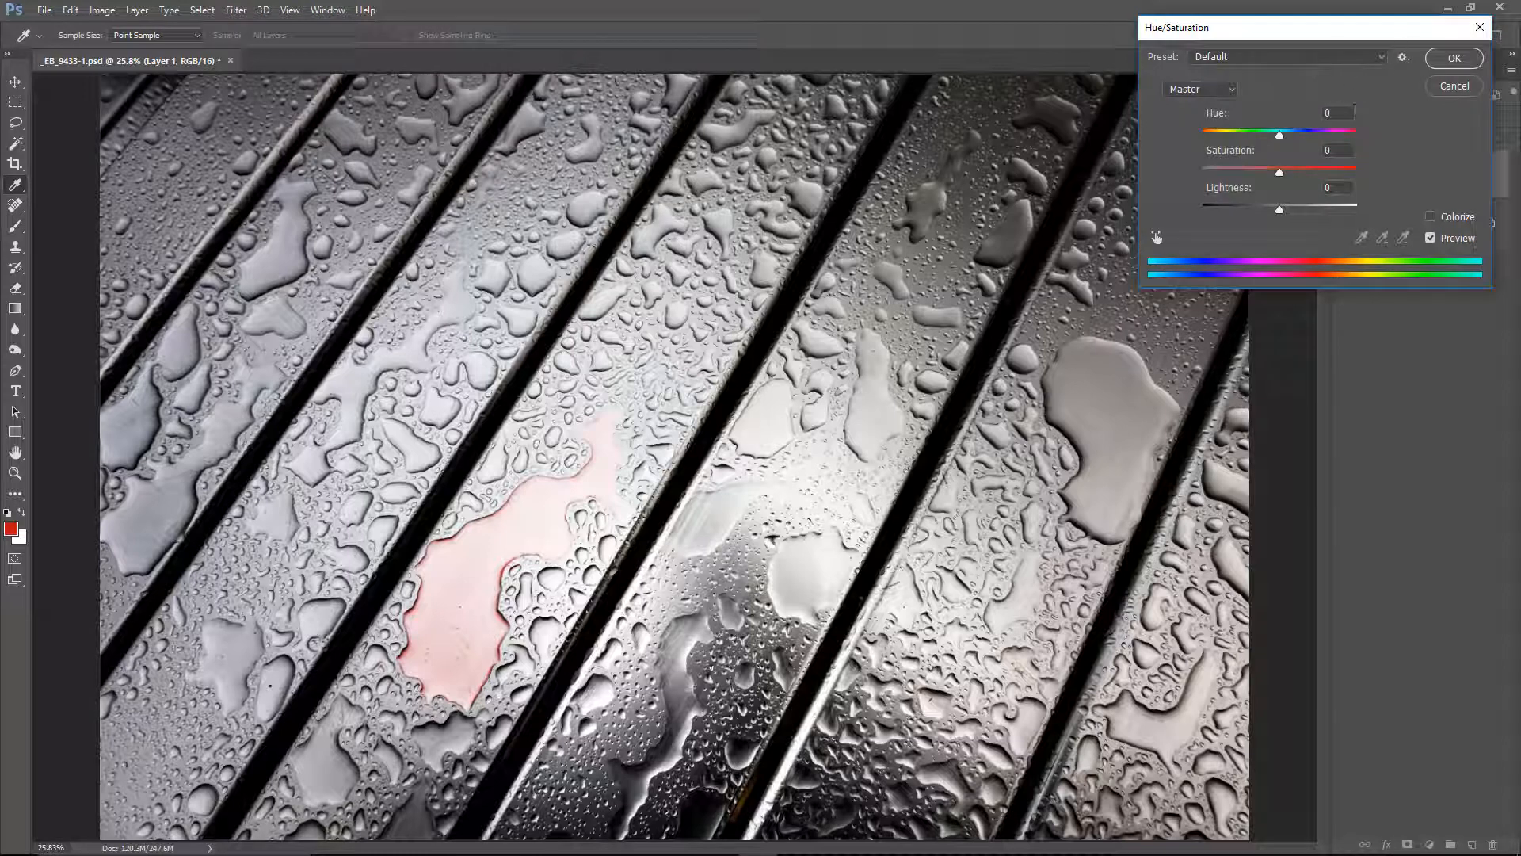
{"action": "mouse_move", "coordinate": [1280, 135]}
{"action": "left_mouse_down"}
{"action": "mouse_move", "coordinate": [1369, 154]}
{"action": "mouse_move", "coordinate": [1192, 154]}
{"action": "mouse_move", "coordinate": [1329, 178]}
{"action": "mouse_move", "coordinate": [1220, 177]}
{"action": "mouse_move", "coordinate": [1276, 206]}
{"action": "mouse_move", "coordinate": [1242, 209]}
{"action": "mouse_move", "coordinate": [1325, 217]}
{"action": "mouse_move", "coordinate": [1305, 221]}
{"action": "mouse_move", "coordinate": [1278, 215]}
{"action": "mouse_move", "coordinate": [1264, 176]}
{"action": "mouse_move", "coordinate": [1276, 203]}
{"action": "mouse_move", "coordinate": [1305, 145]}
{"action": "left_mouse_up"}
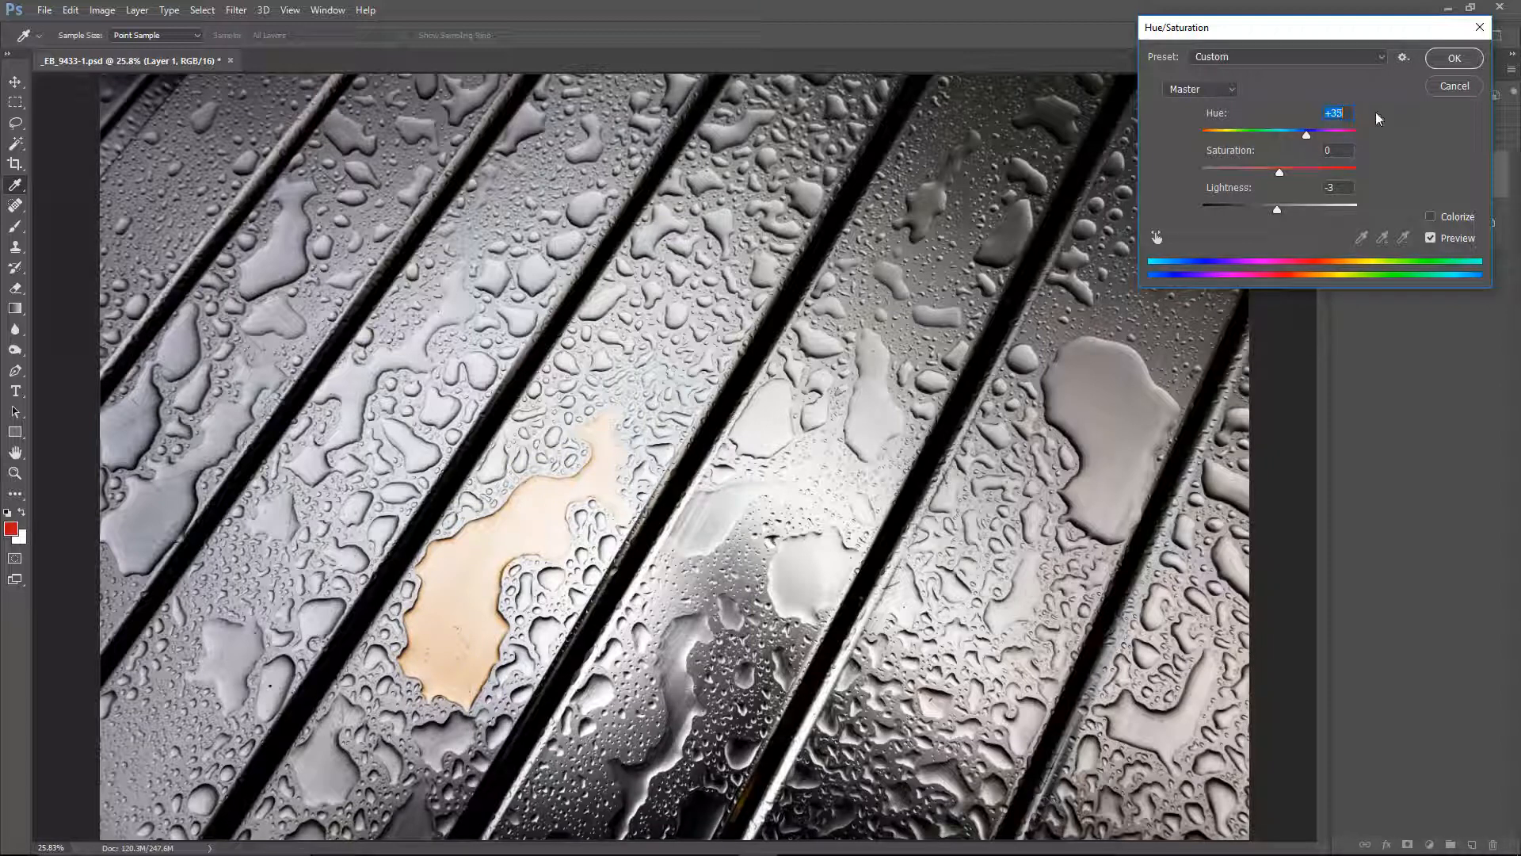
{"action": "left_click", "coordinate": [1455, 62]}
{"action": "key", "text": "b"}
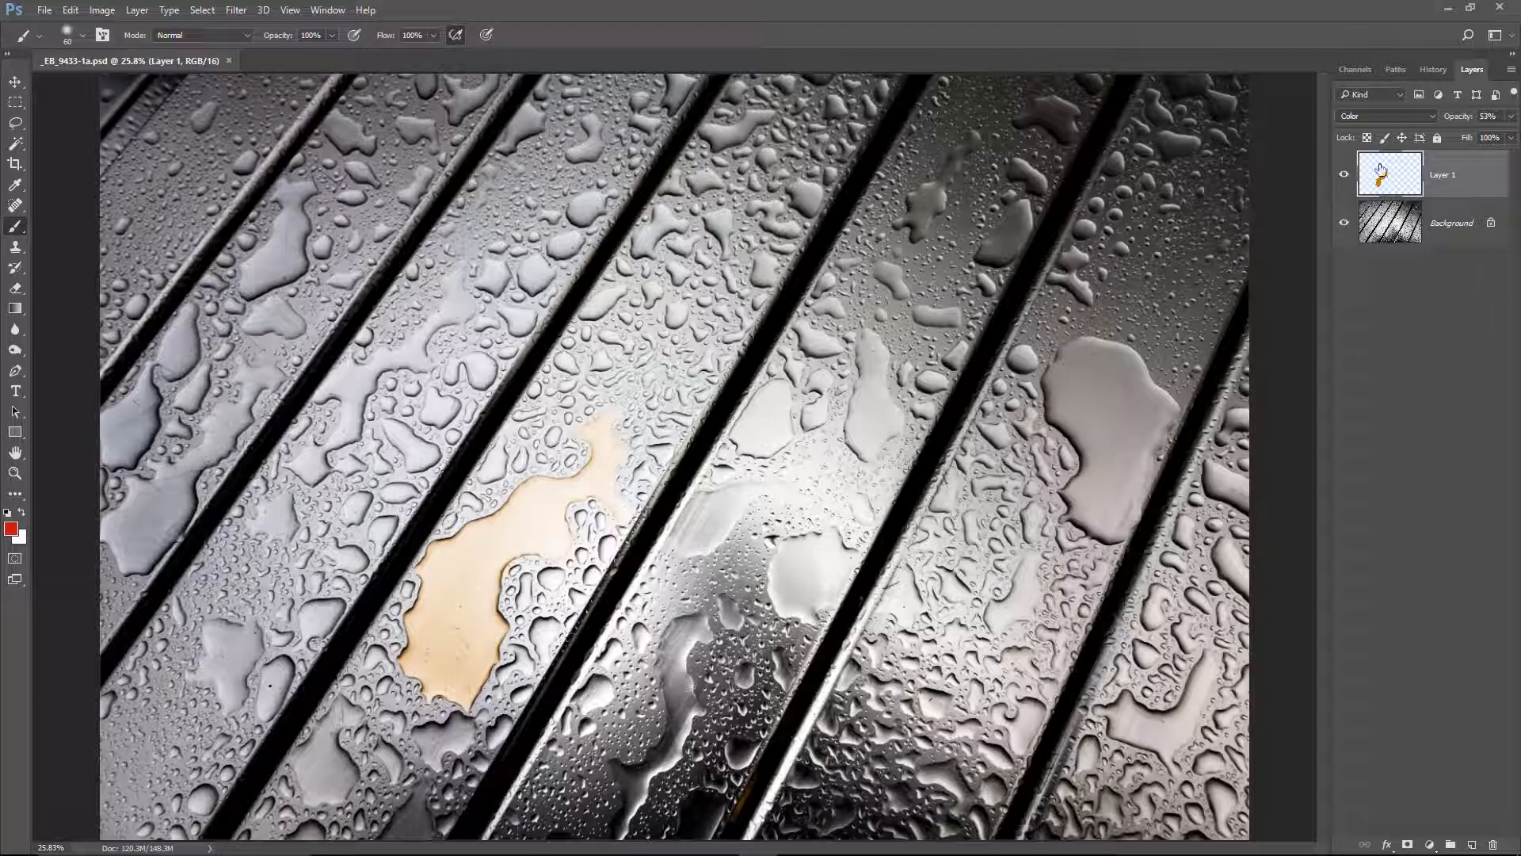
Delete the orange drop's colour layer, add a new empty layer above the photo and activate the Polygonal Lasso tool
{"action": "left_click_drag", "start_coordinate": [1398, 176], "coordinate": [1493, 845]}
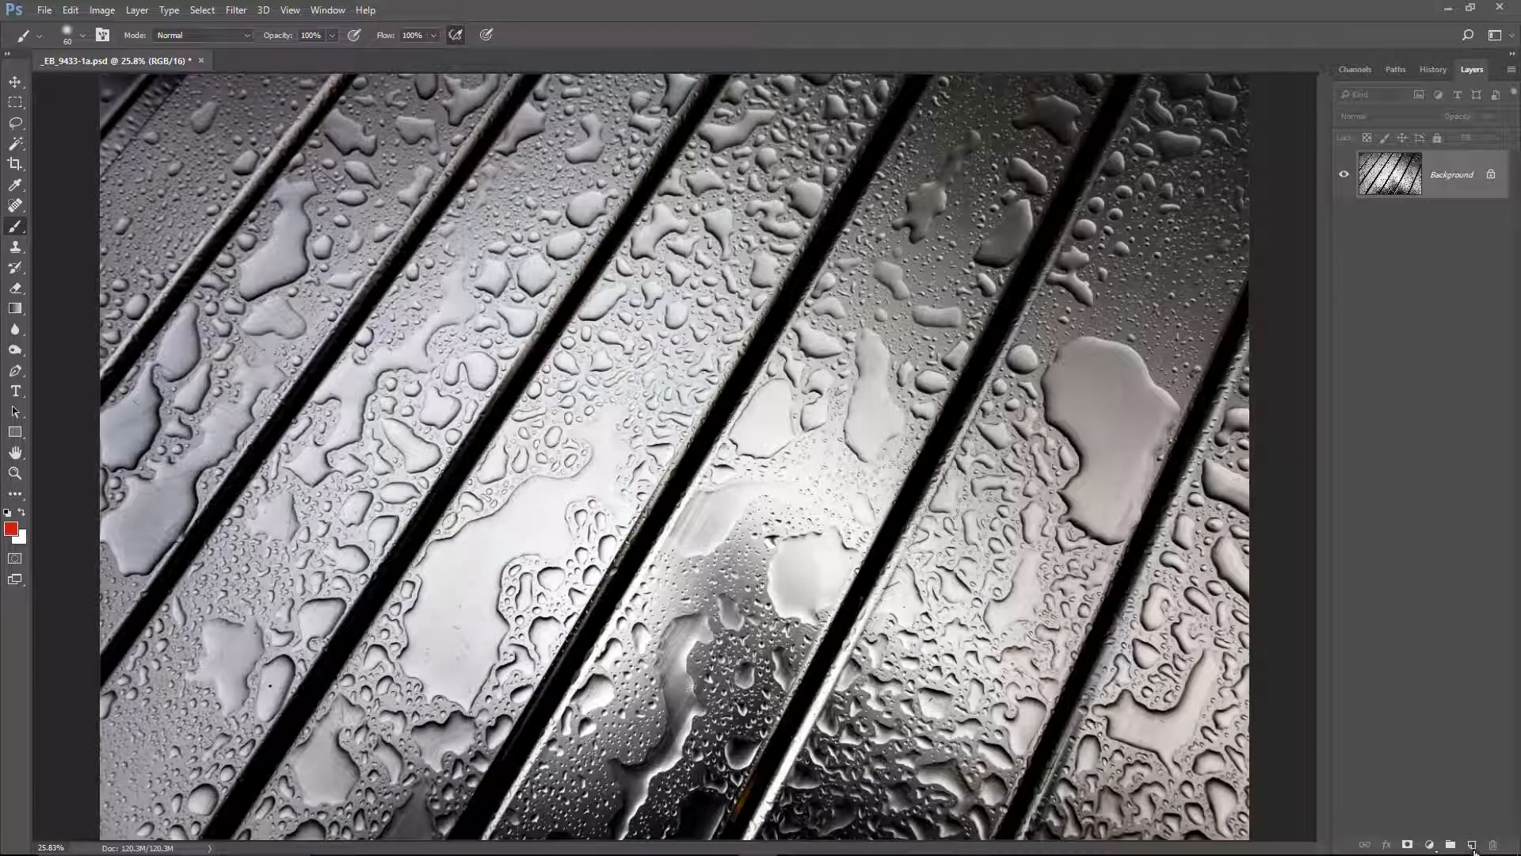
{"action": "left_click", "coordinate": [1472, 845]}
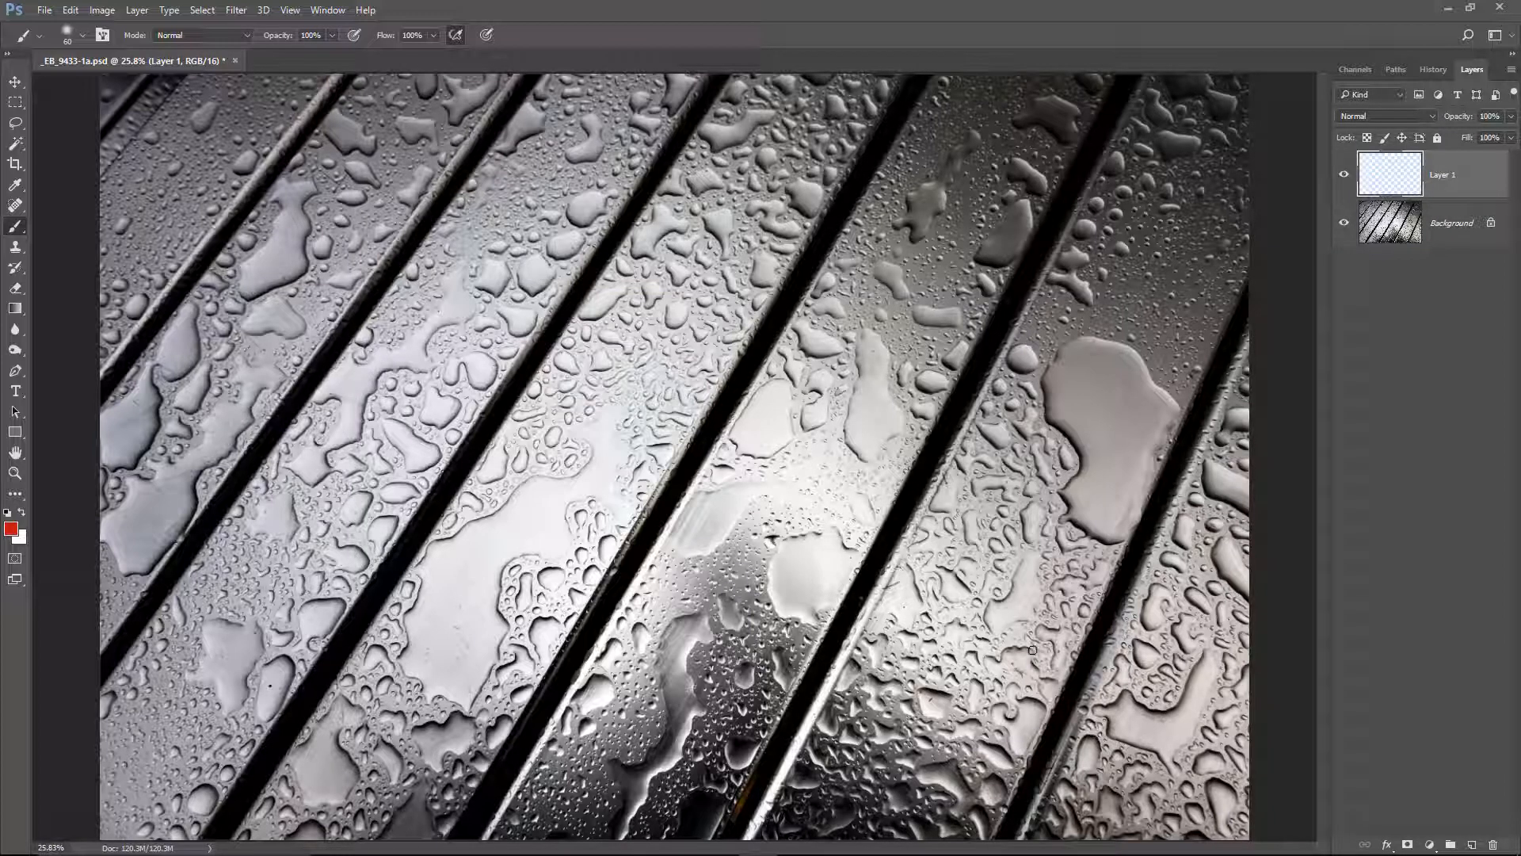
{"action": "left_click", "coordinate": [21, 127]}
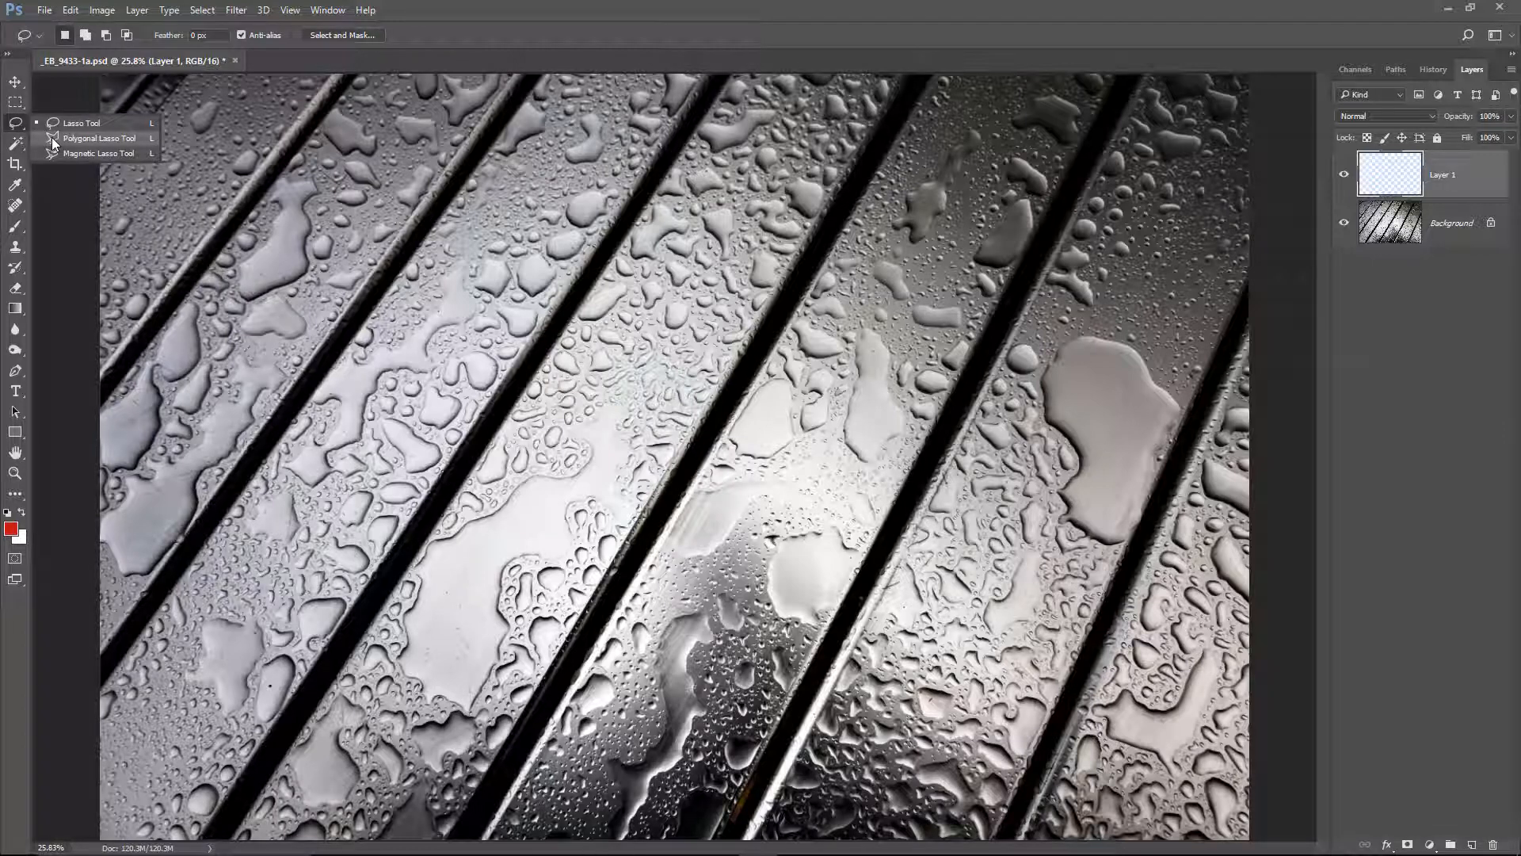
{"action": "left_click", "coordinate": [54, 138]}
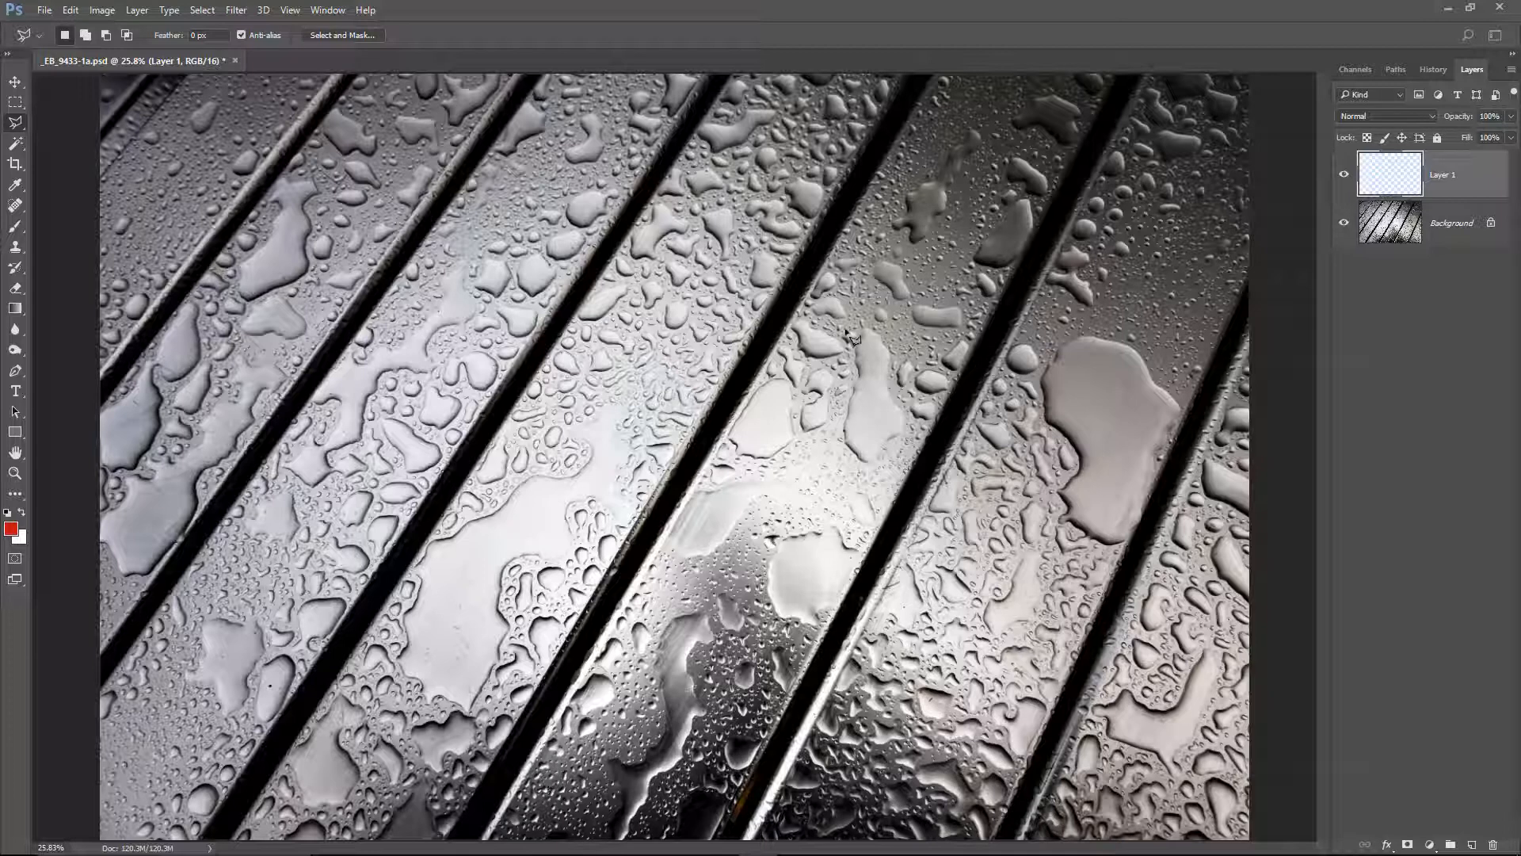
{"action": "left_click", "coordinate": [15, 163]}
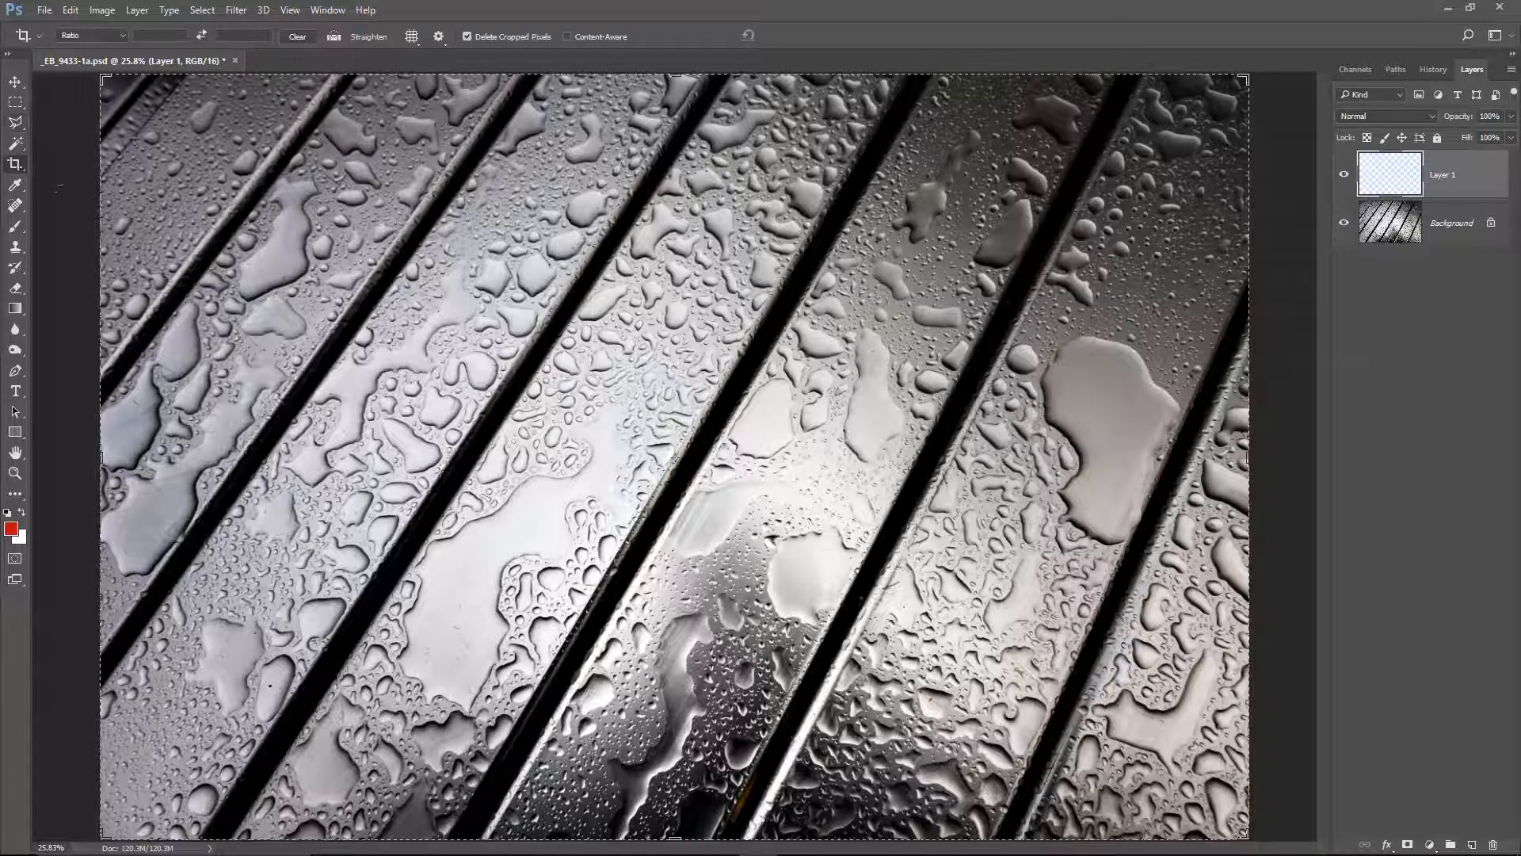
{"action": "left_click", "coordinate": [544, 338]}
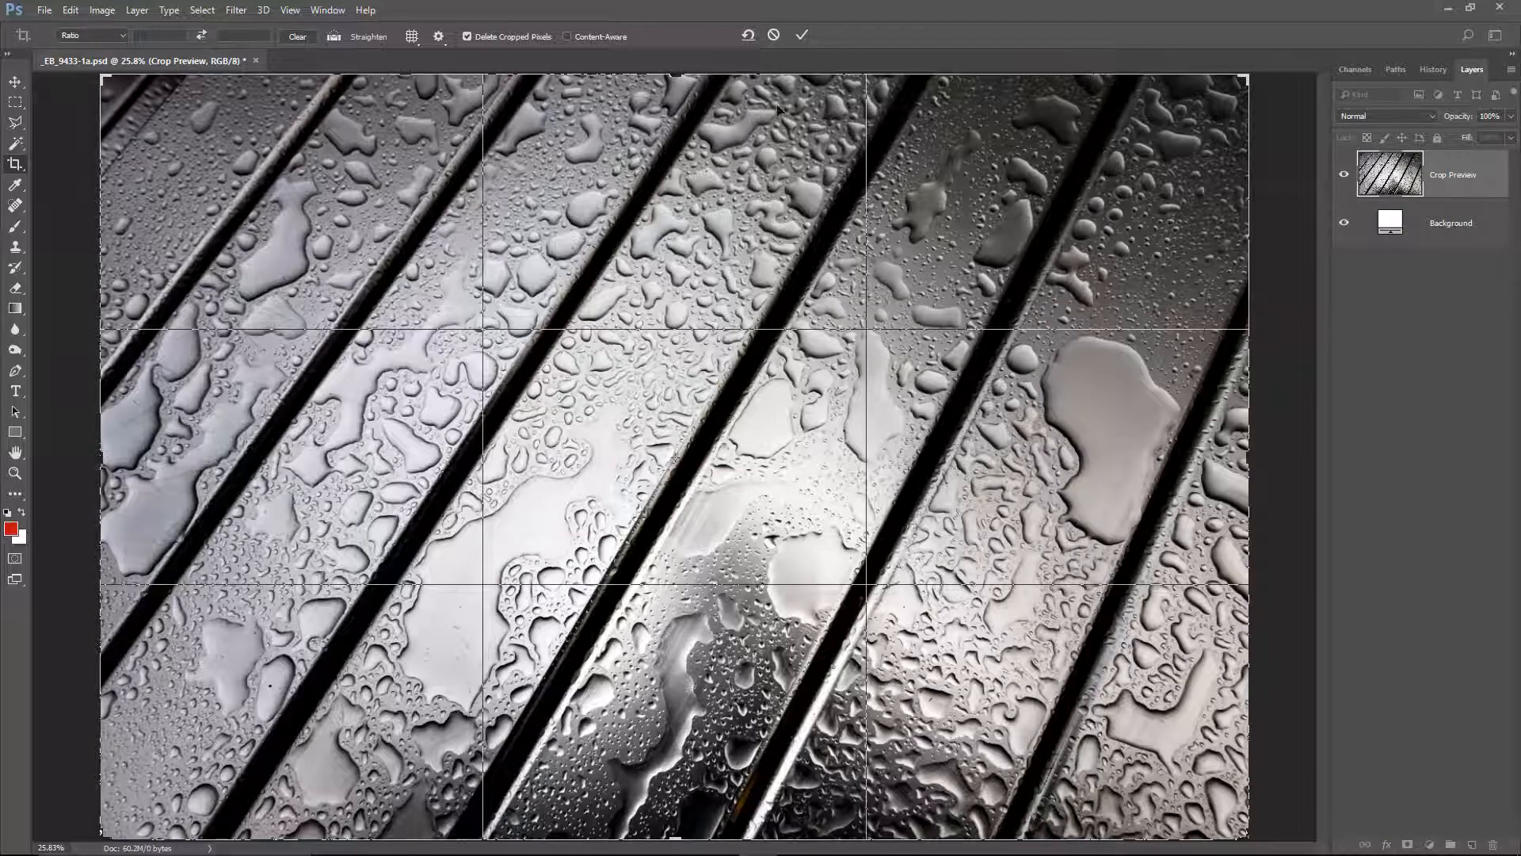
{"action": "left_click", "coordinate": [774, 35]}
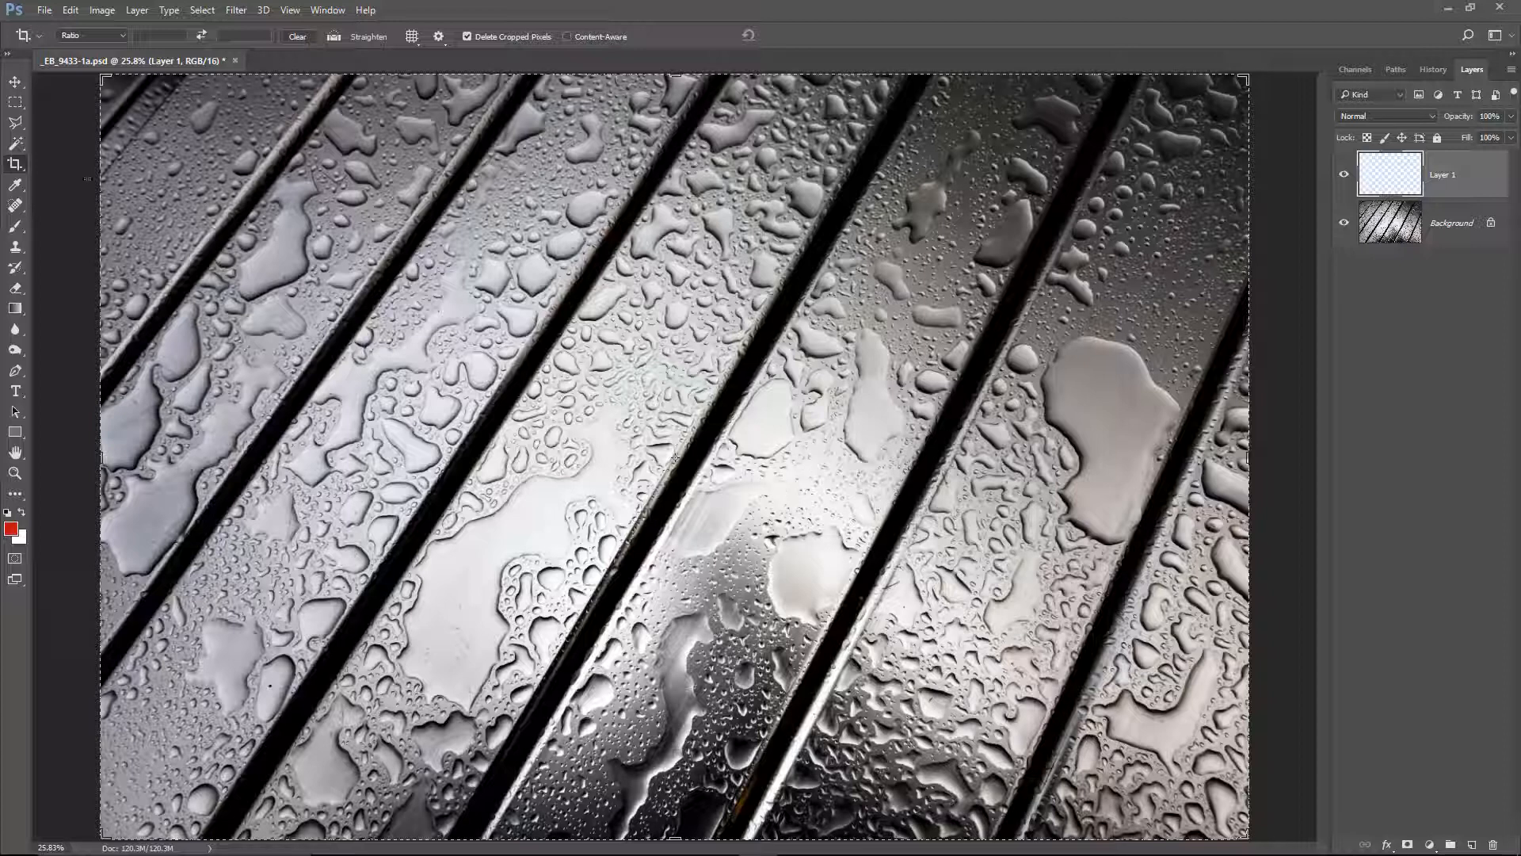
Outline the slat running from the photo's bottom centre to its upper right with a straight-edged Polygonal Lasso selection along the dark gaps
{"action": "left_click", "coordinate": [15, 122]}
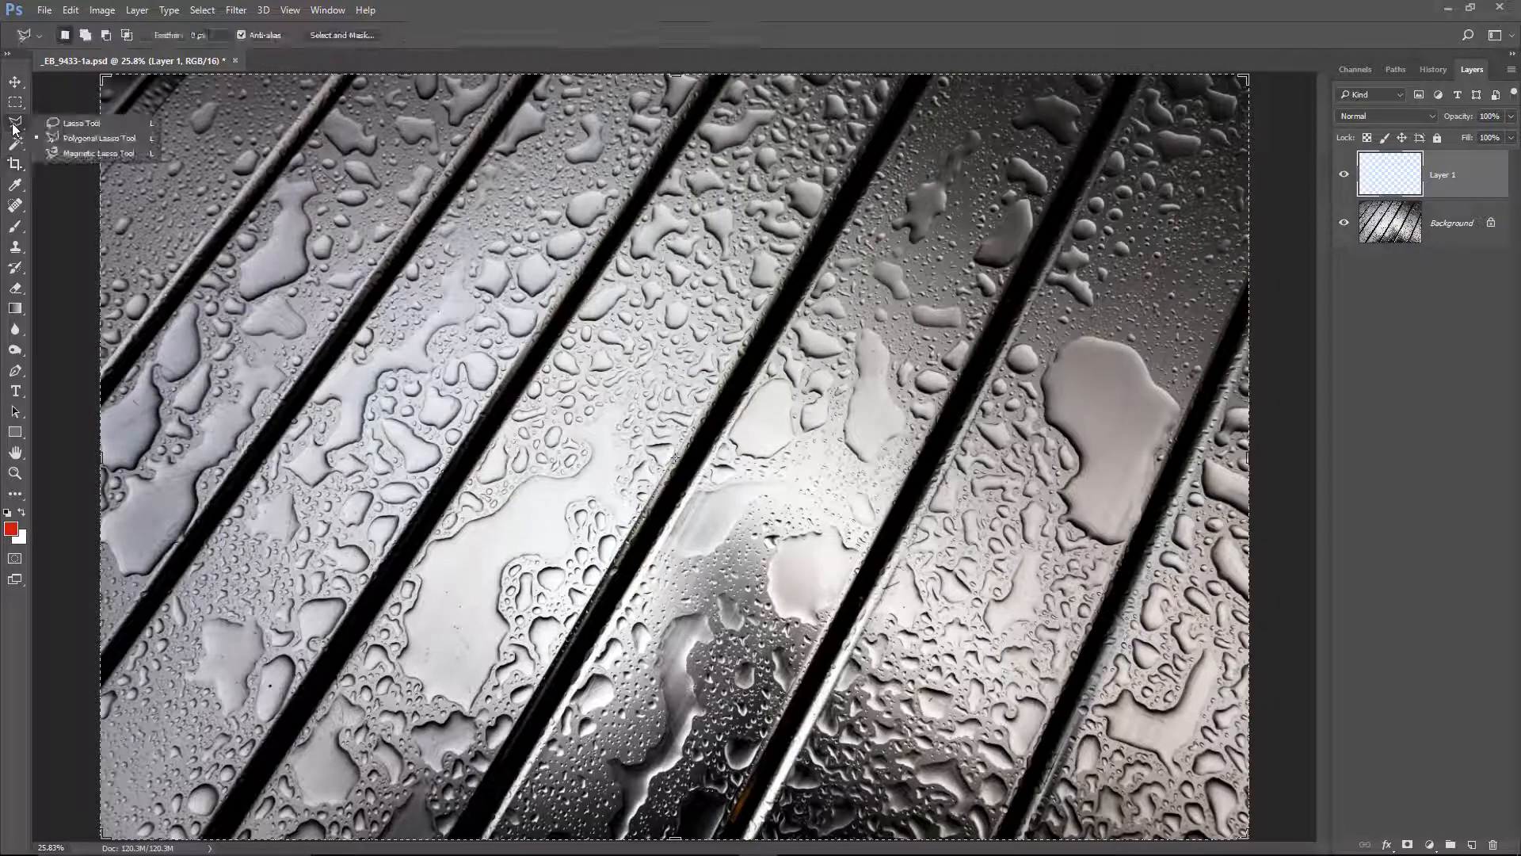
{"action": "left_click", "coordinate": [73, 141]}
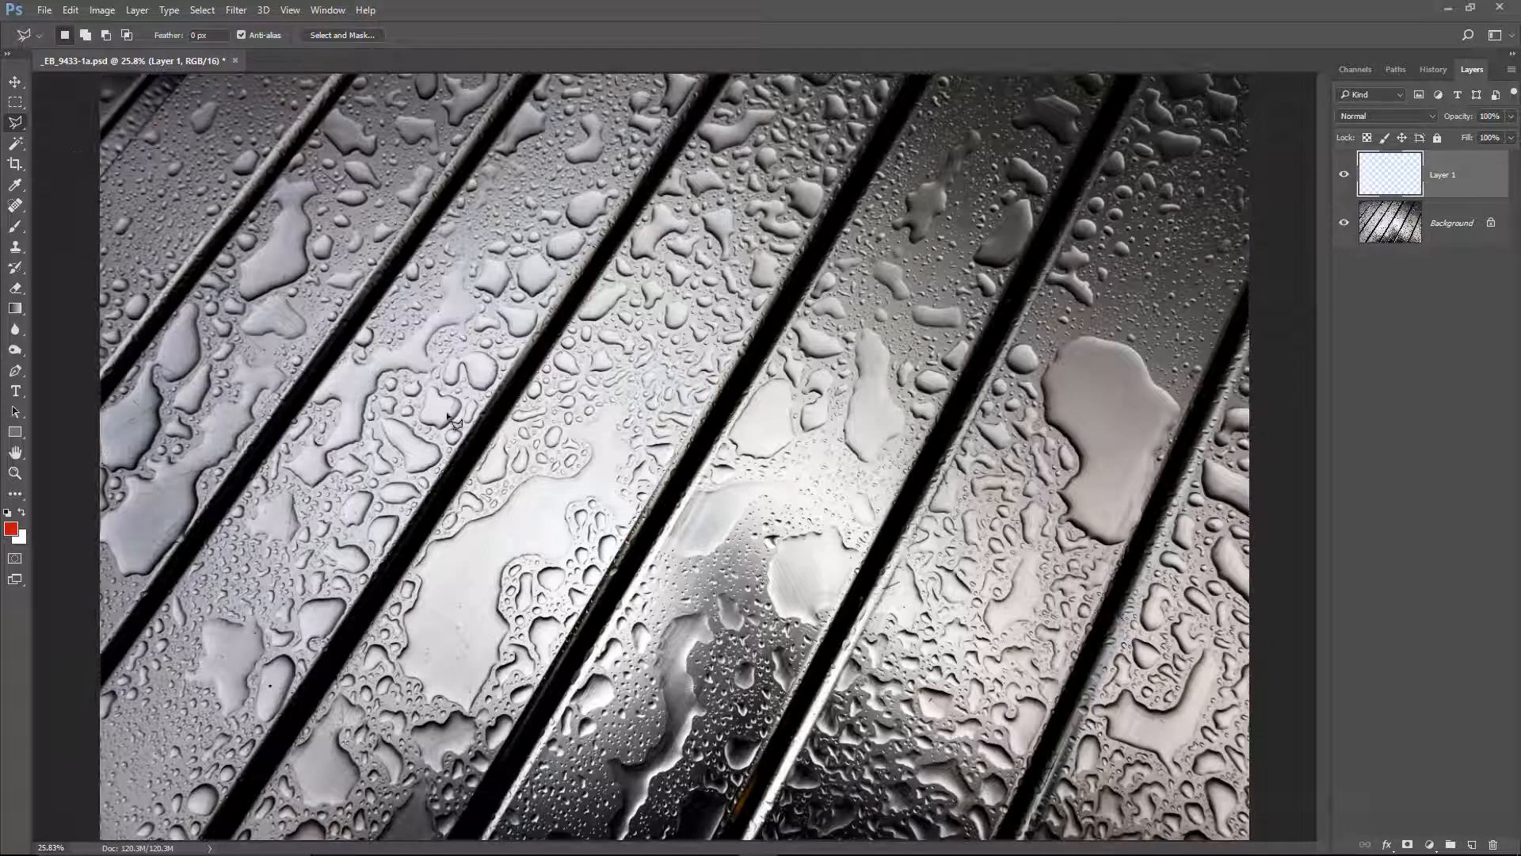
{"action": "left_click", "coordinate": [471, 834]}
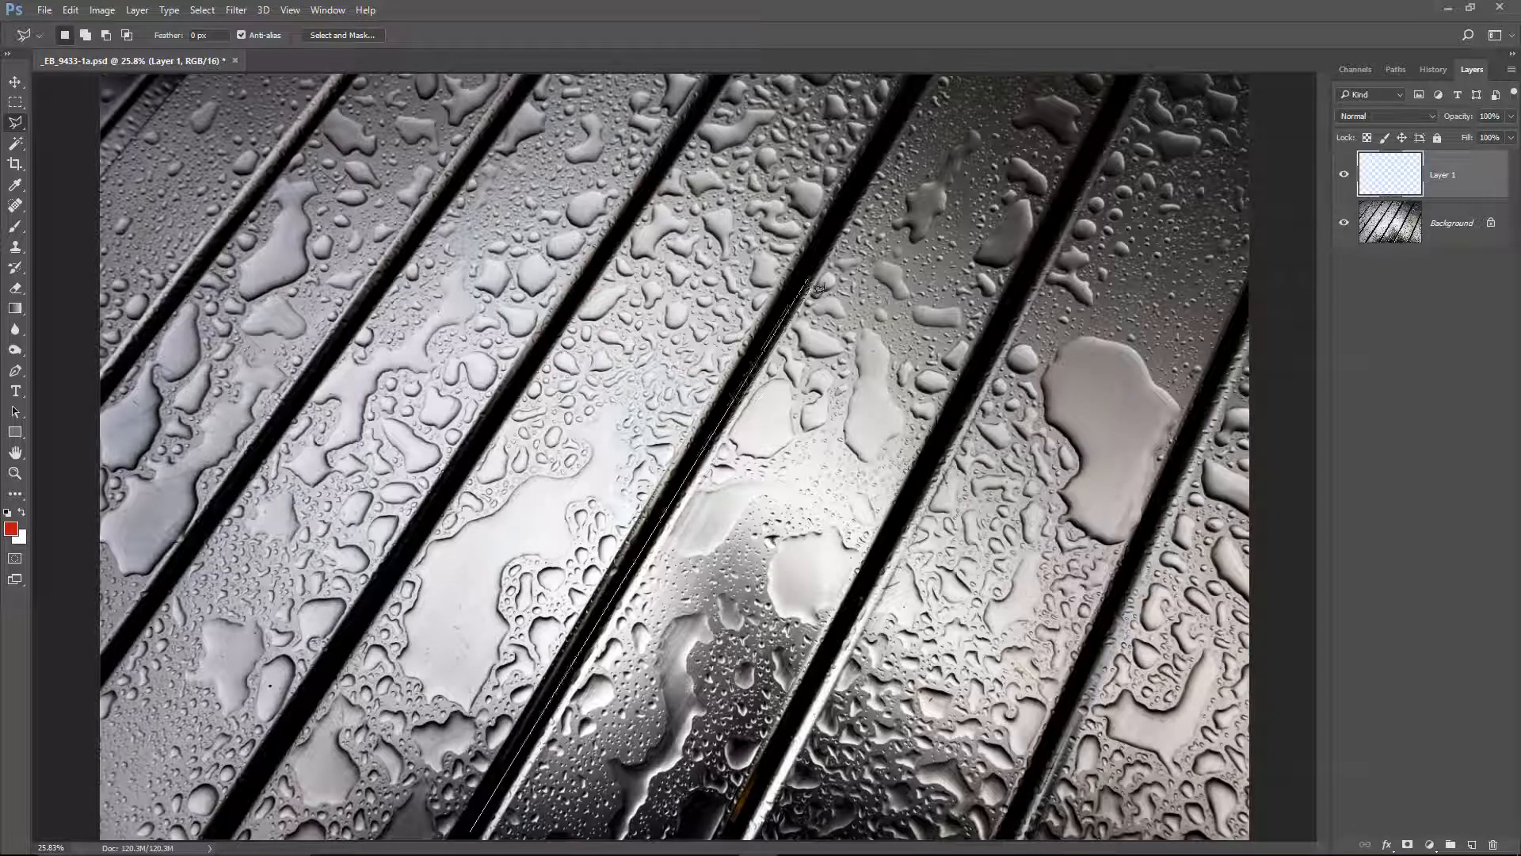
{"action": "left_click", "coordinate": [930, 60]}
{"action": "left_click", "coordinate": [1137, 72]}
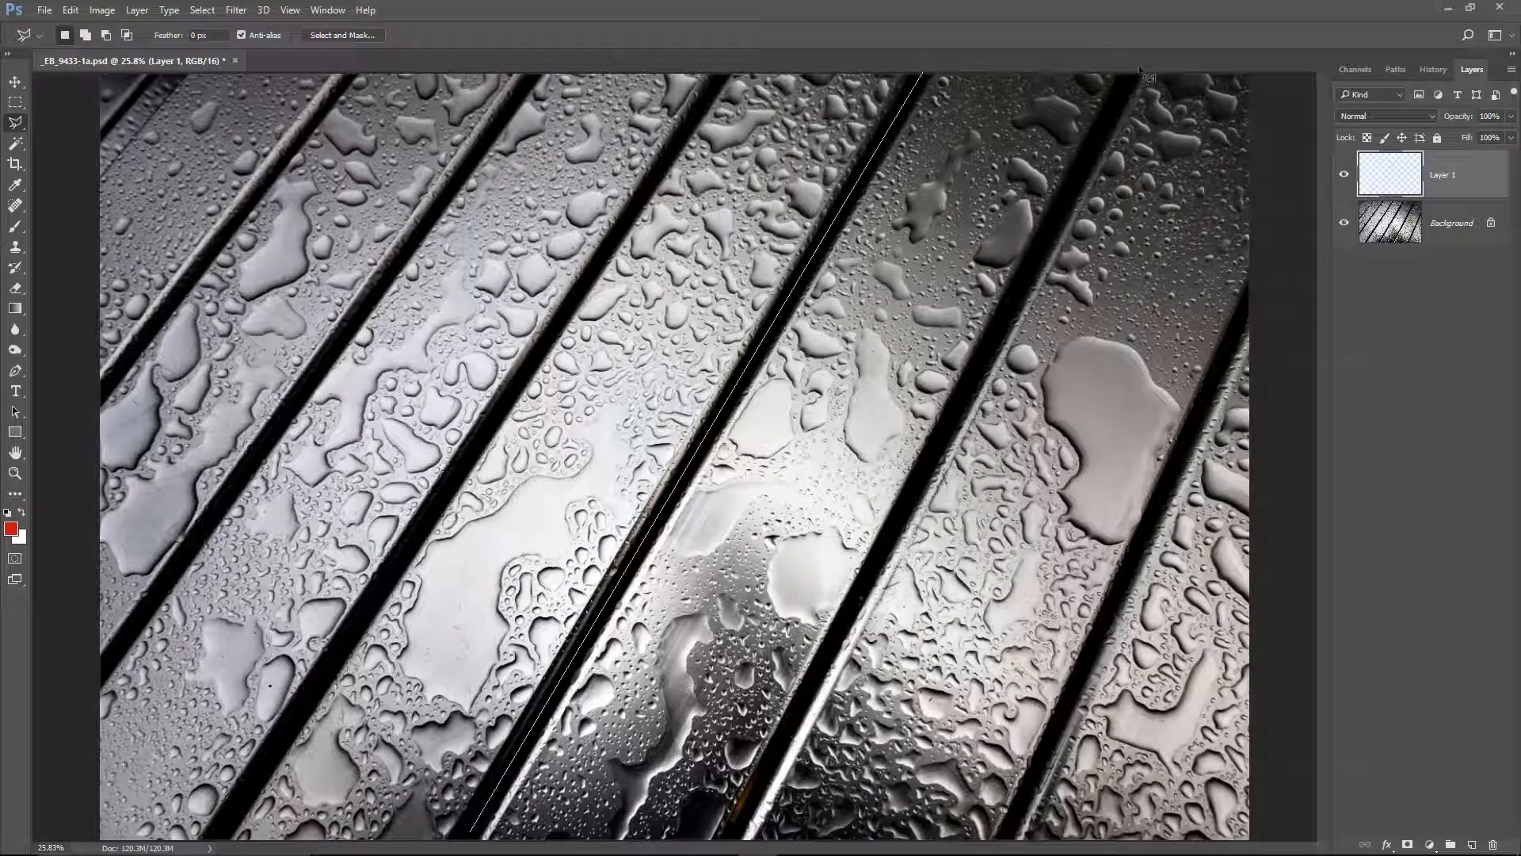
{"action": "left_click", "coordinate": [1058, 230]}
{"action": "left_click", "coordinate": [733, 839]}
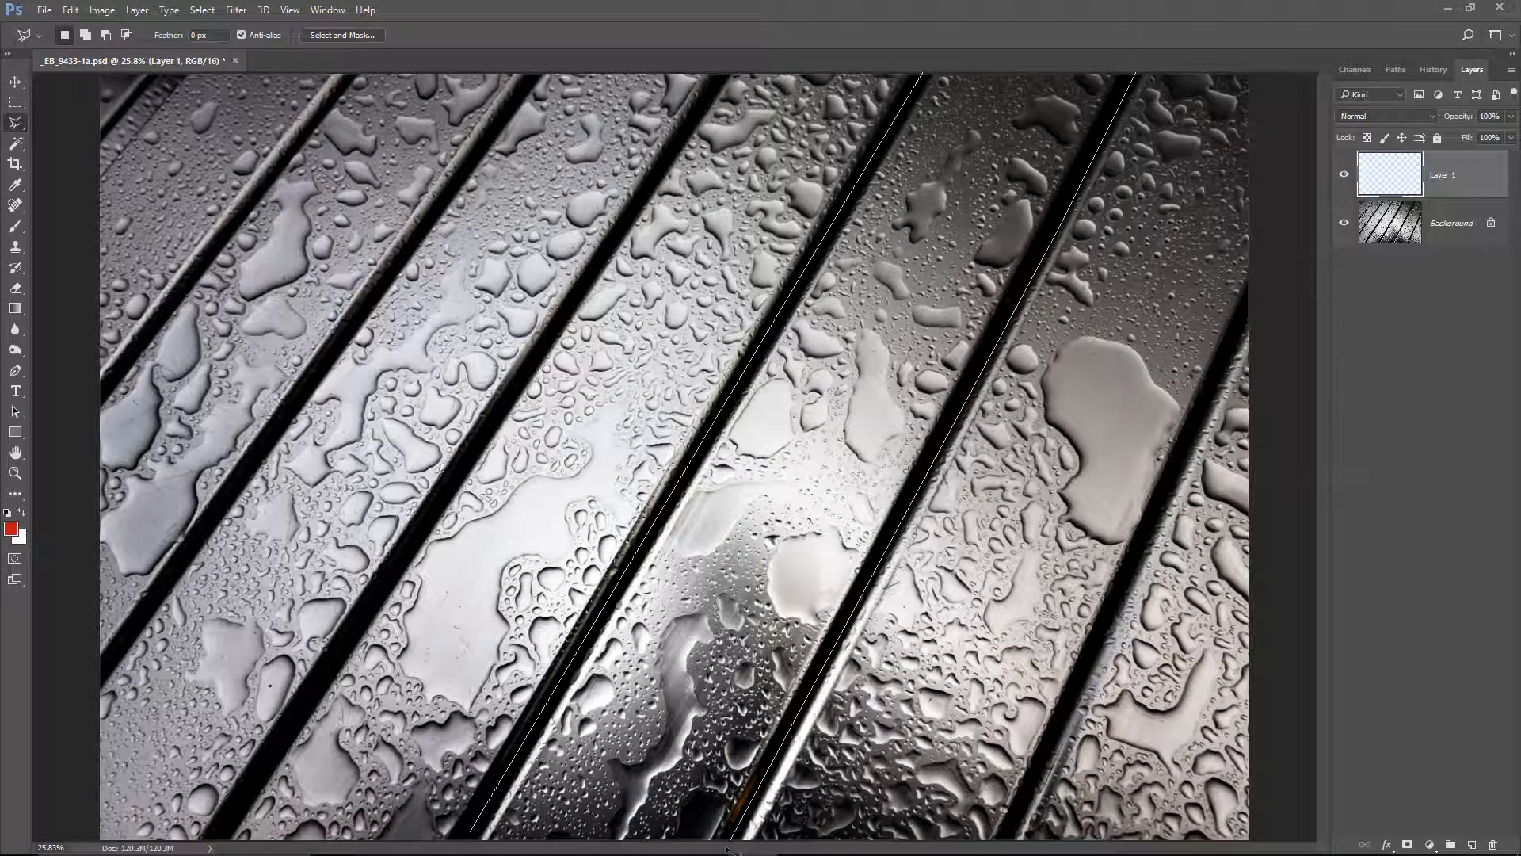
{"action": "left_click", "coordinate": [474, 840]}
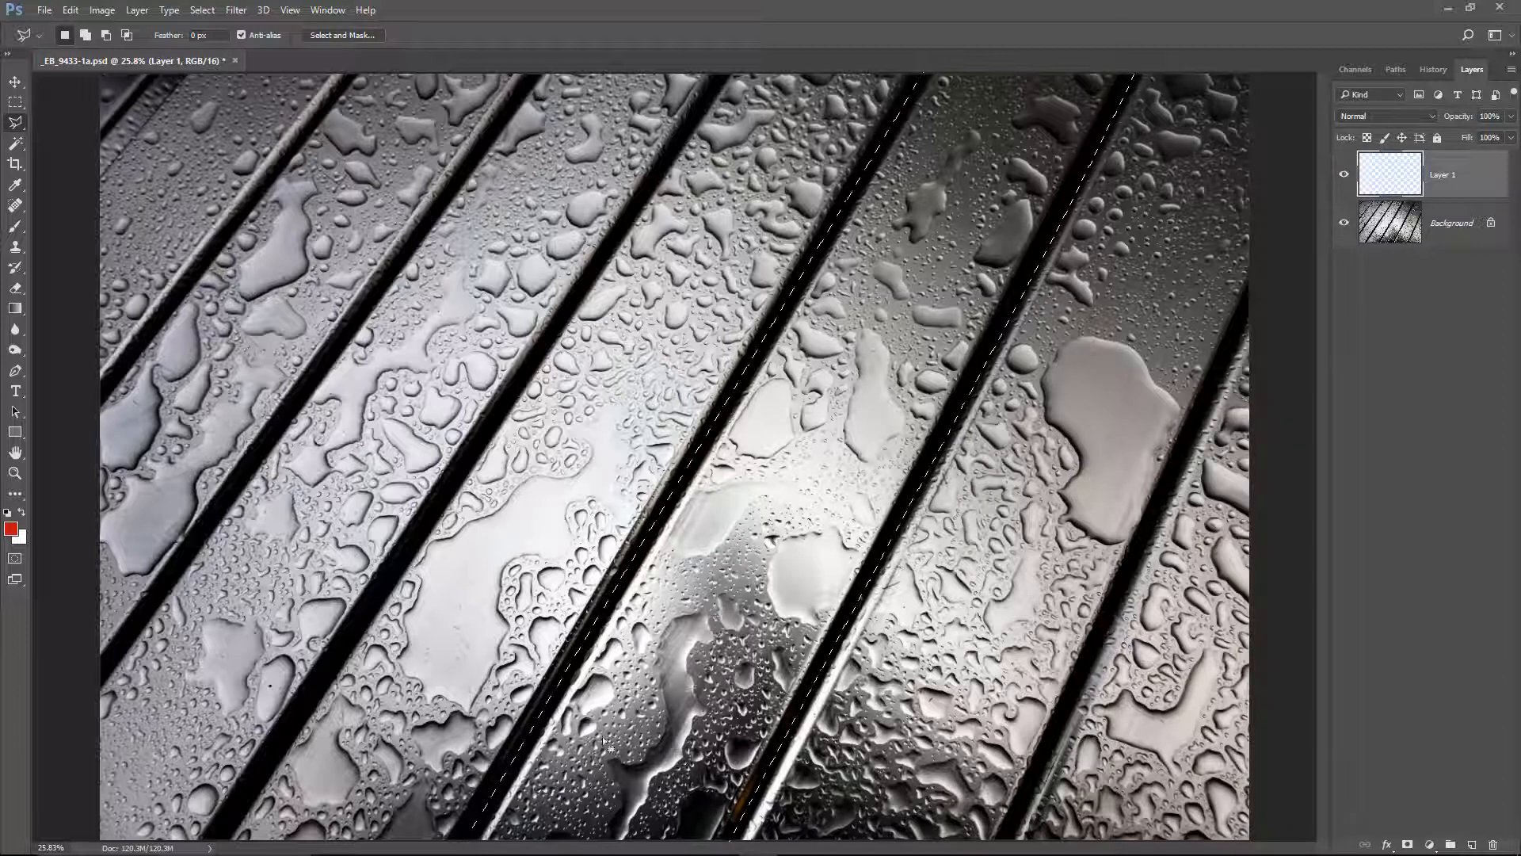
Fill the selected slat with bright red (#fe0404) on the new layer and clear the selection
{"action": "left_click", "coordinate": [12, 529]}
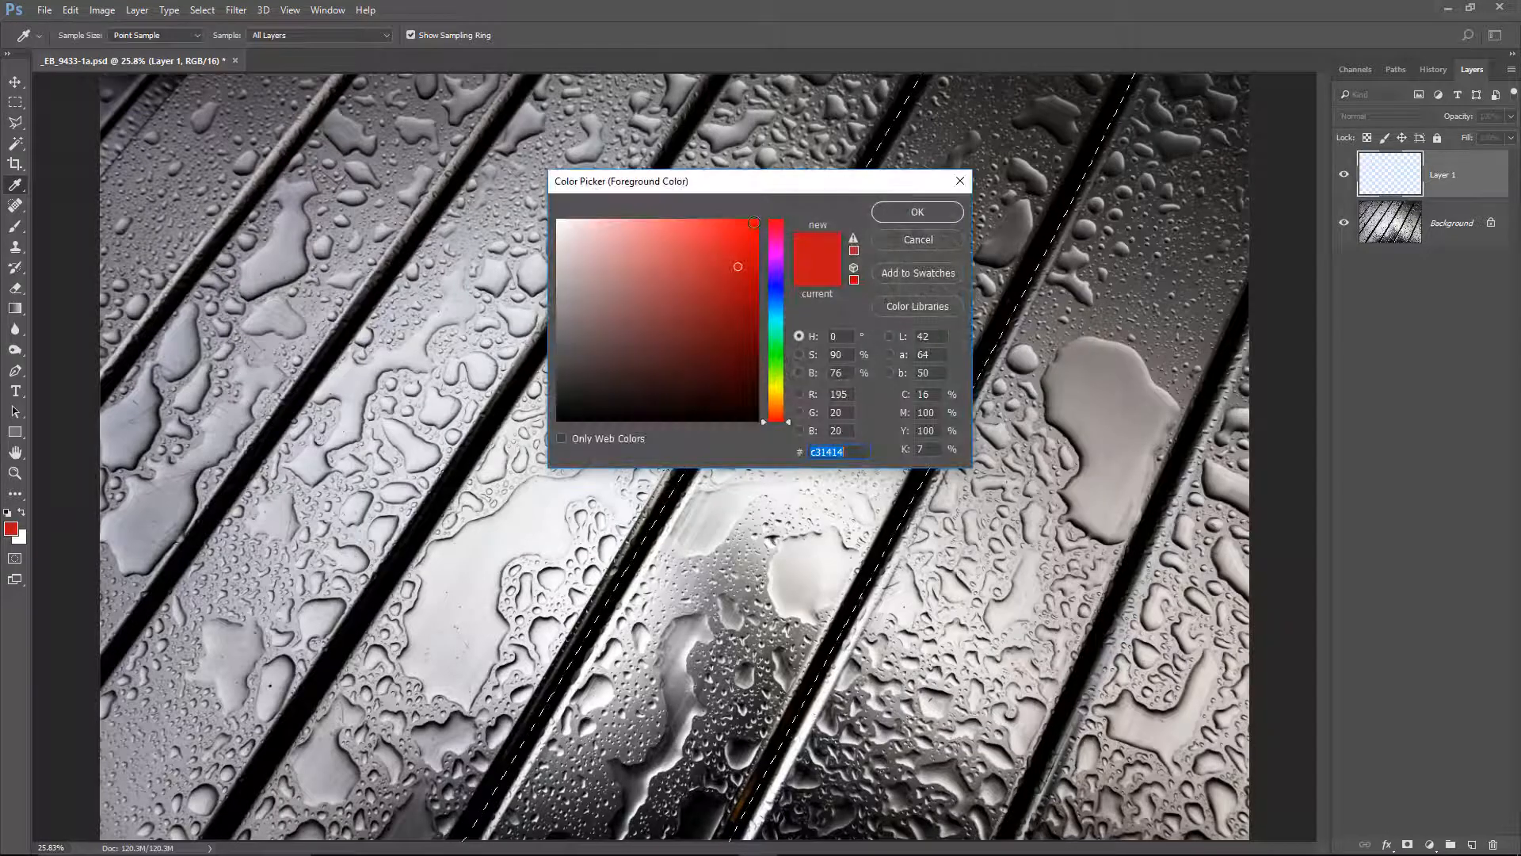
{"action": "left_click", "coordinate": [755, 223]}
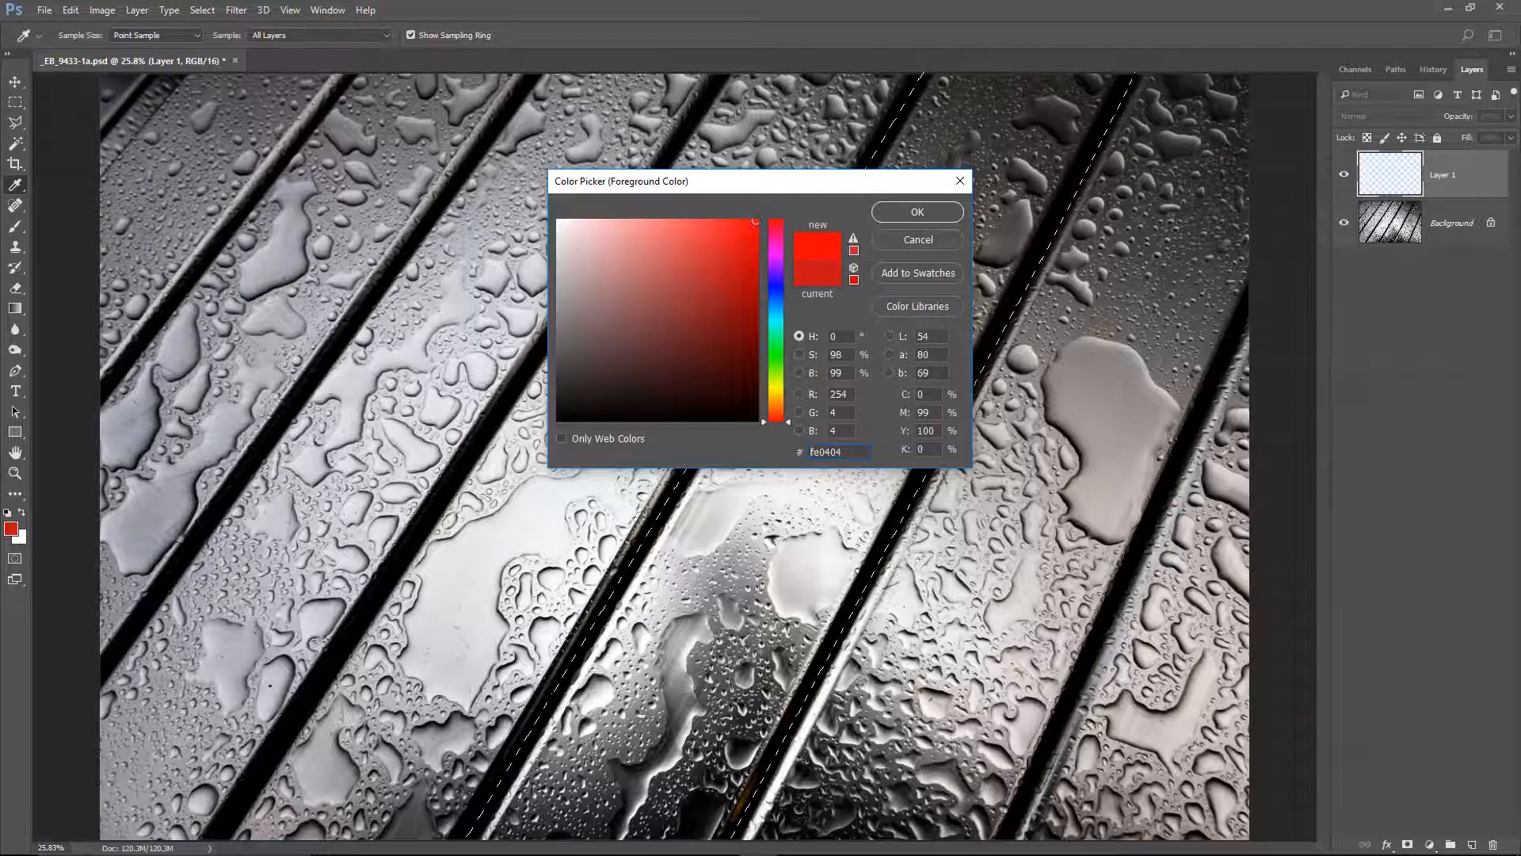
{"action": "left_click", "coordinate": [917, 214]}
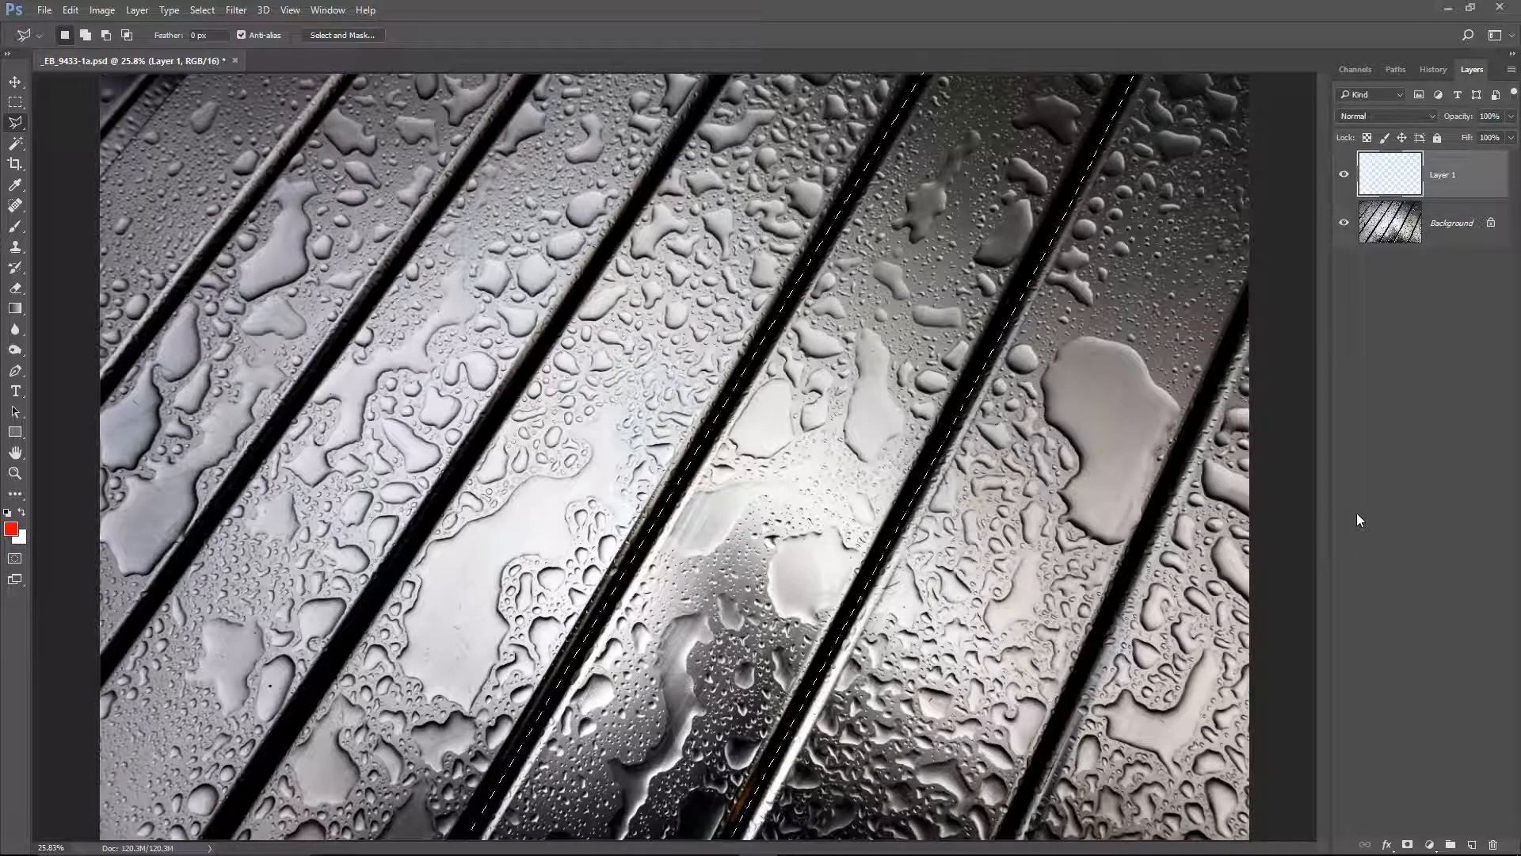
{"action": "key", "text": "alt+BackSpace"}
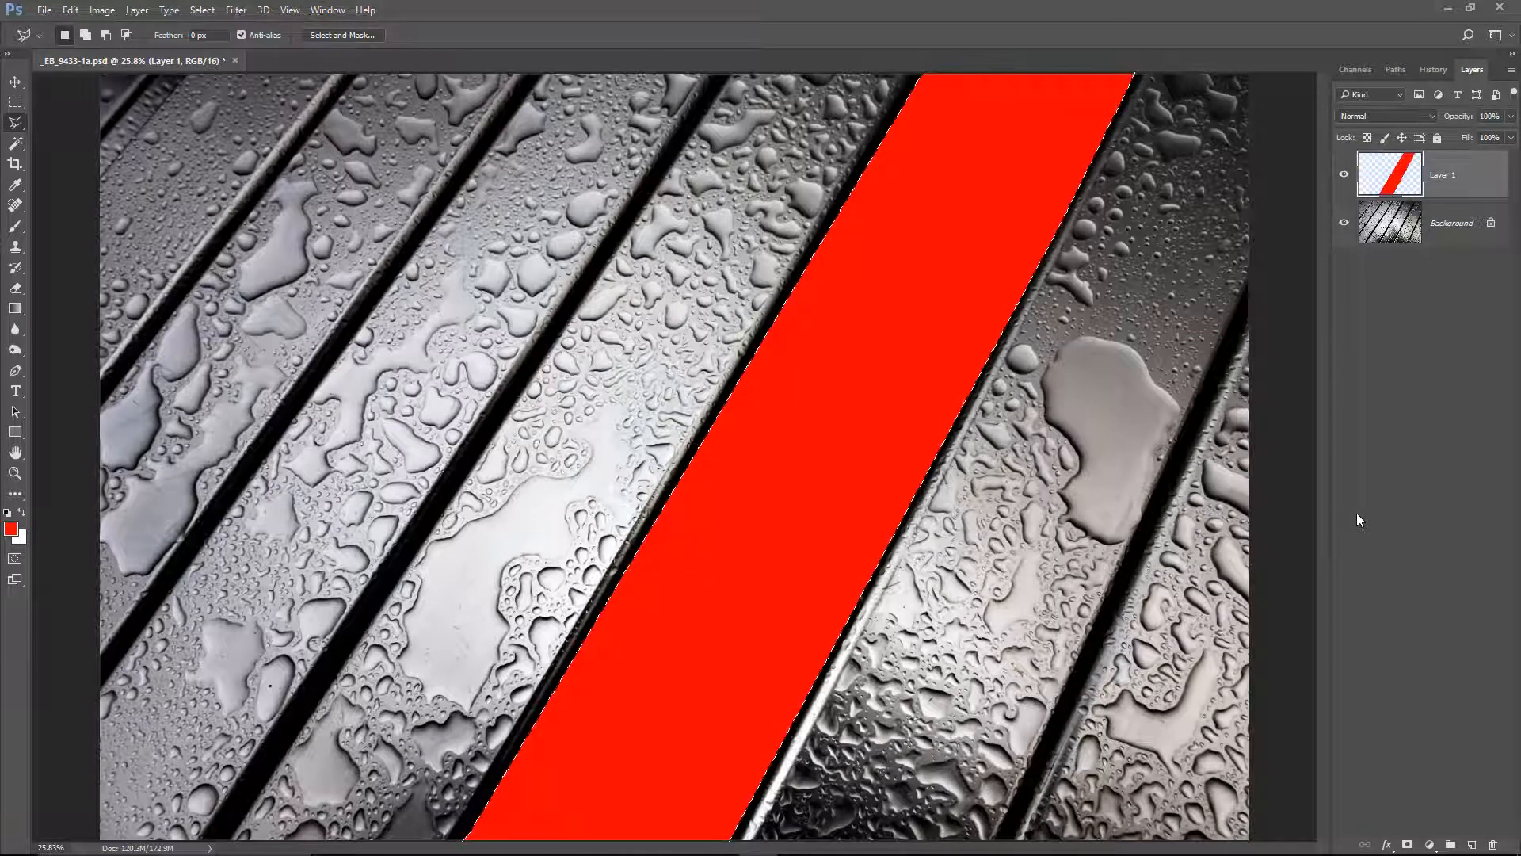
{"action": "key", "text": "ctrl+d"}
Set the red slat layer's blend mode to Color and lower its opacity to 41%
{"action": "left_click", "coordinate": [1433, 117]}
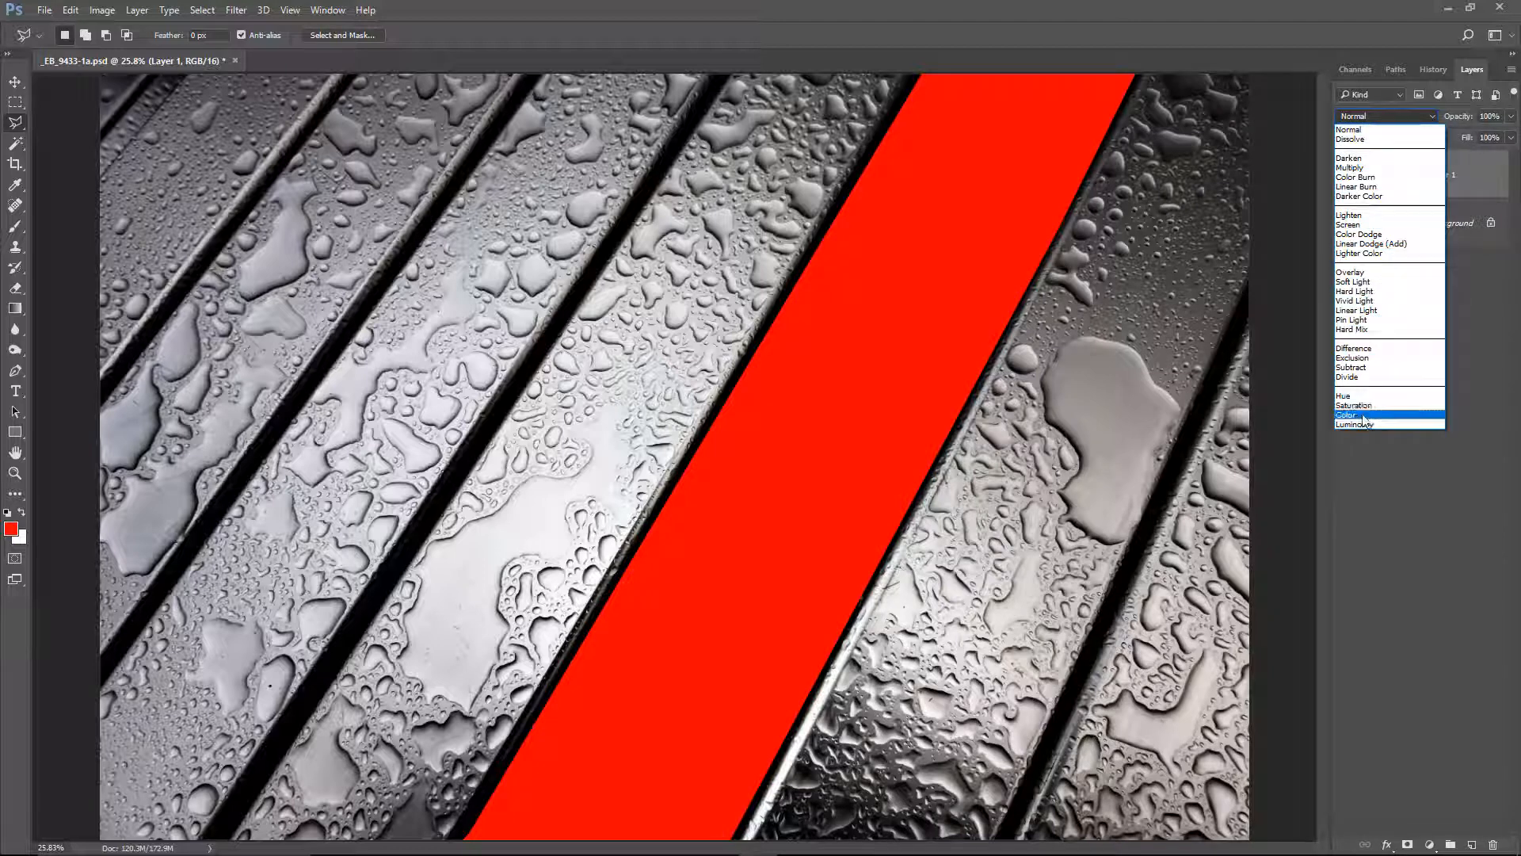
{"action": "left_click", "coordinate": [1358, 415]}
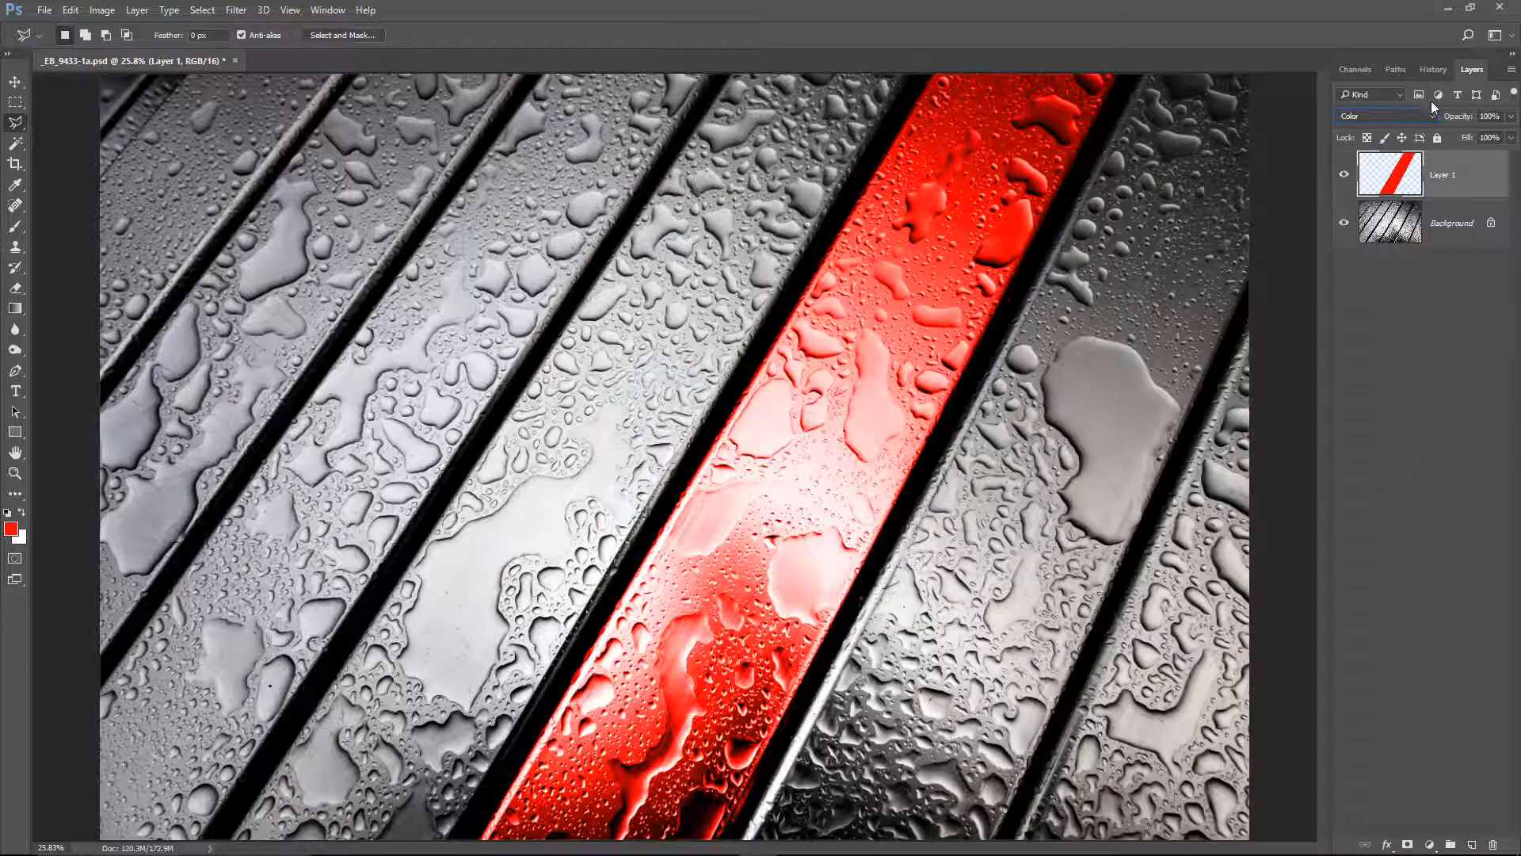
{"action": "left_click", "coordinate": [1511, 116]}
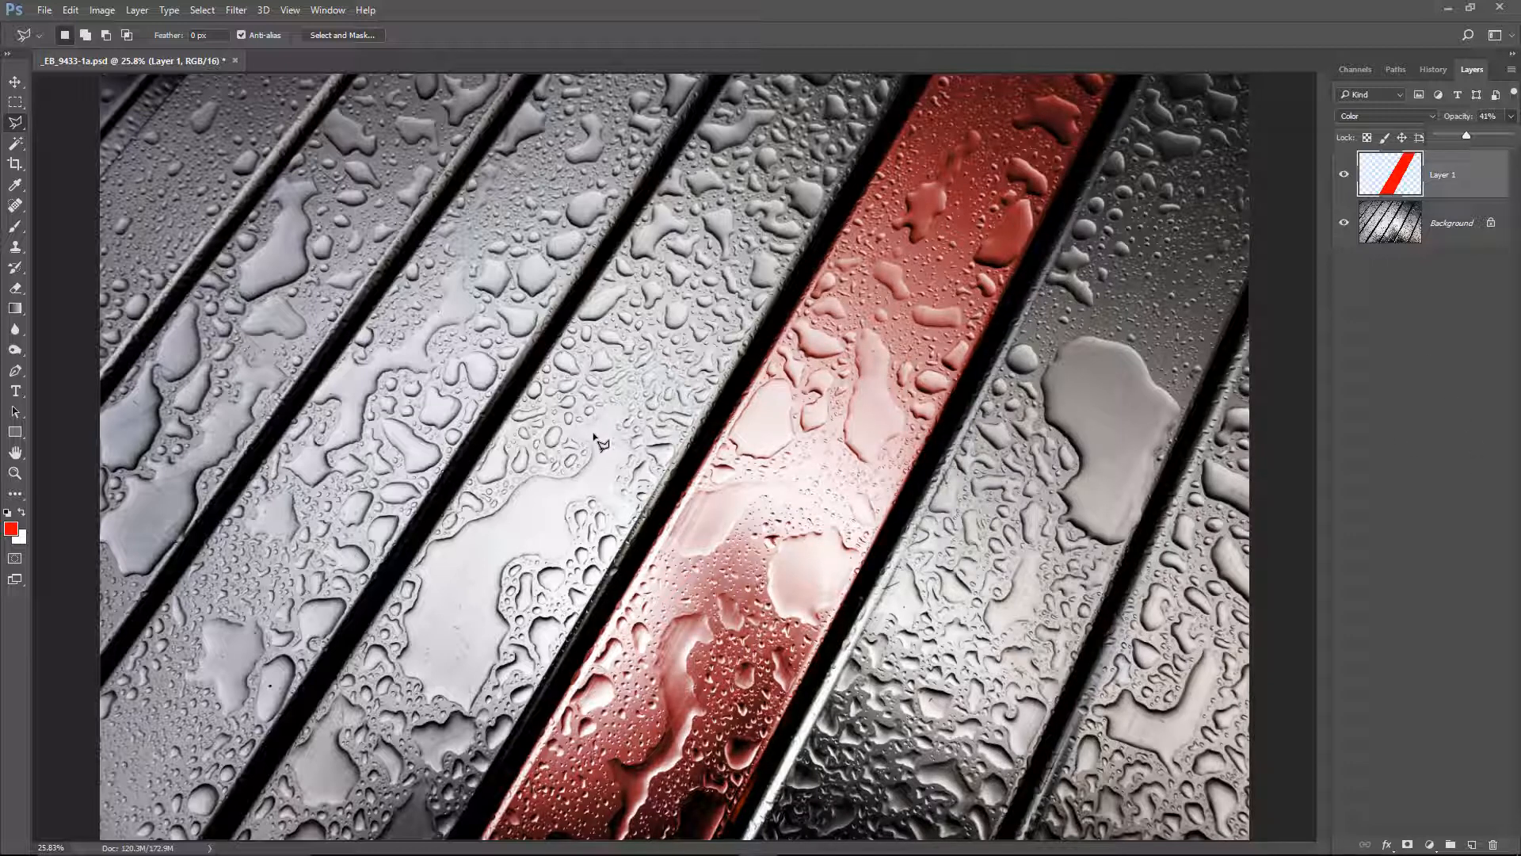
{"action": "left_click", "coordinate": [1462, 716]}
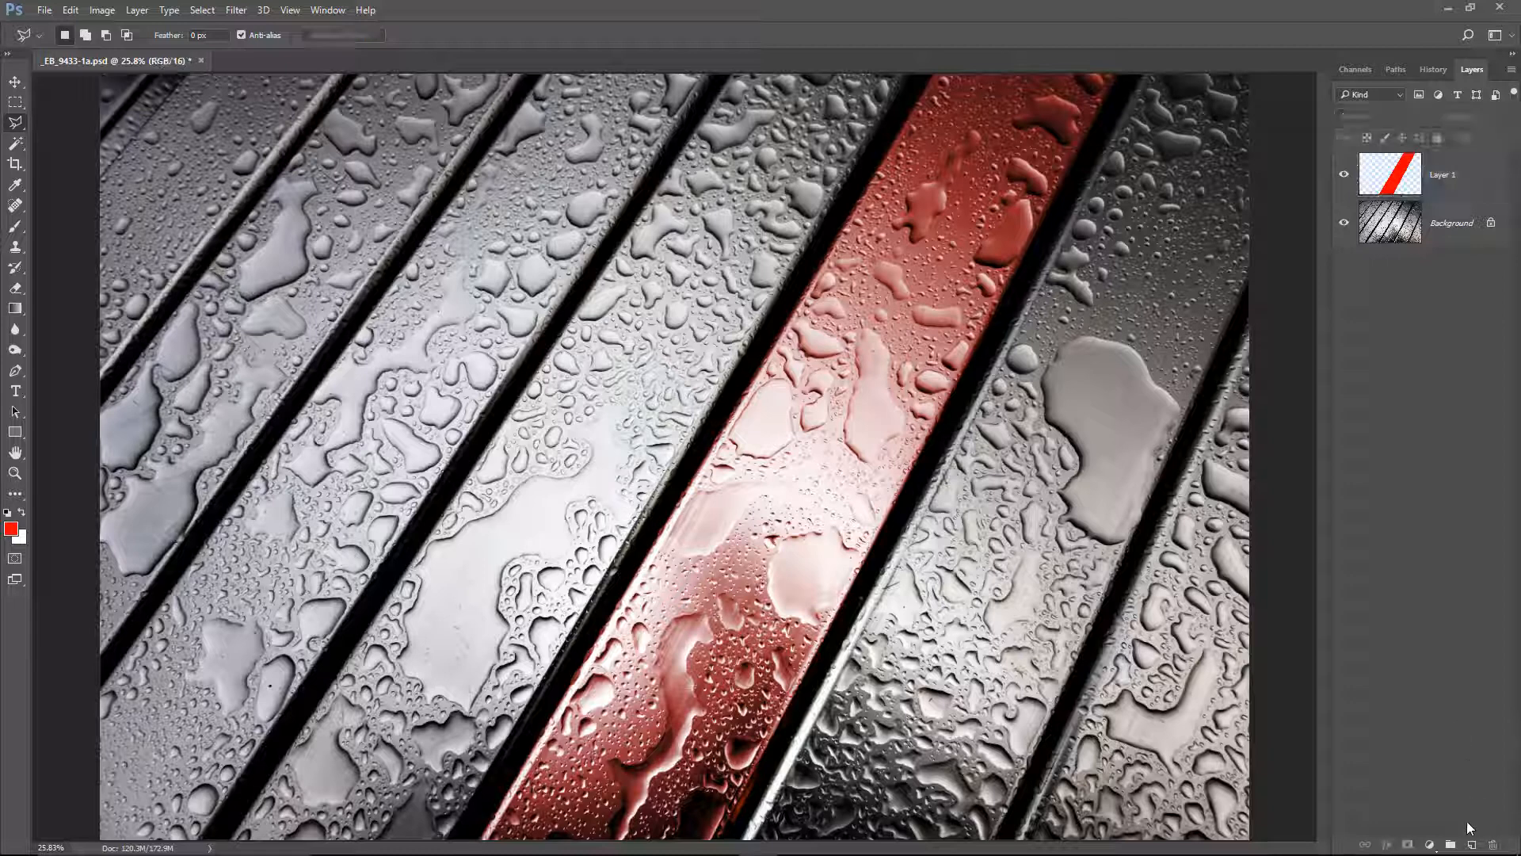
Add another empty layer on top and outline the slat left of the red one with the Polygonal Lasso
{"action": "left_click", "coordinate": [1471, 845]}
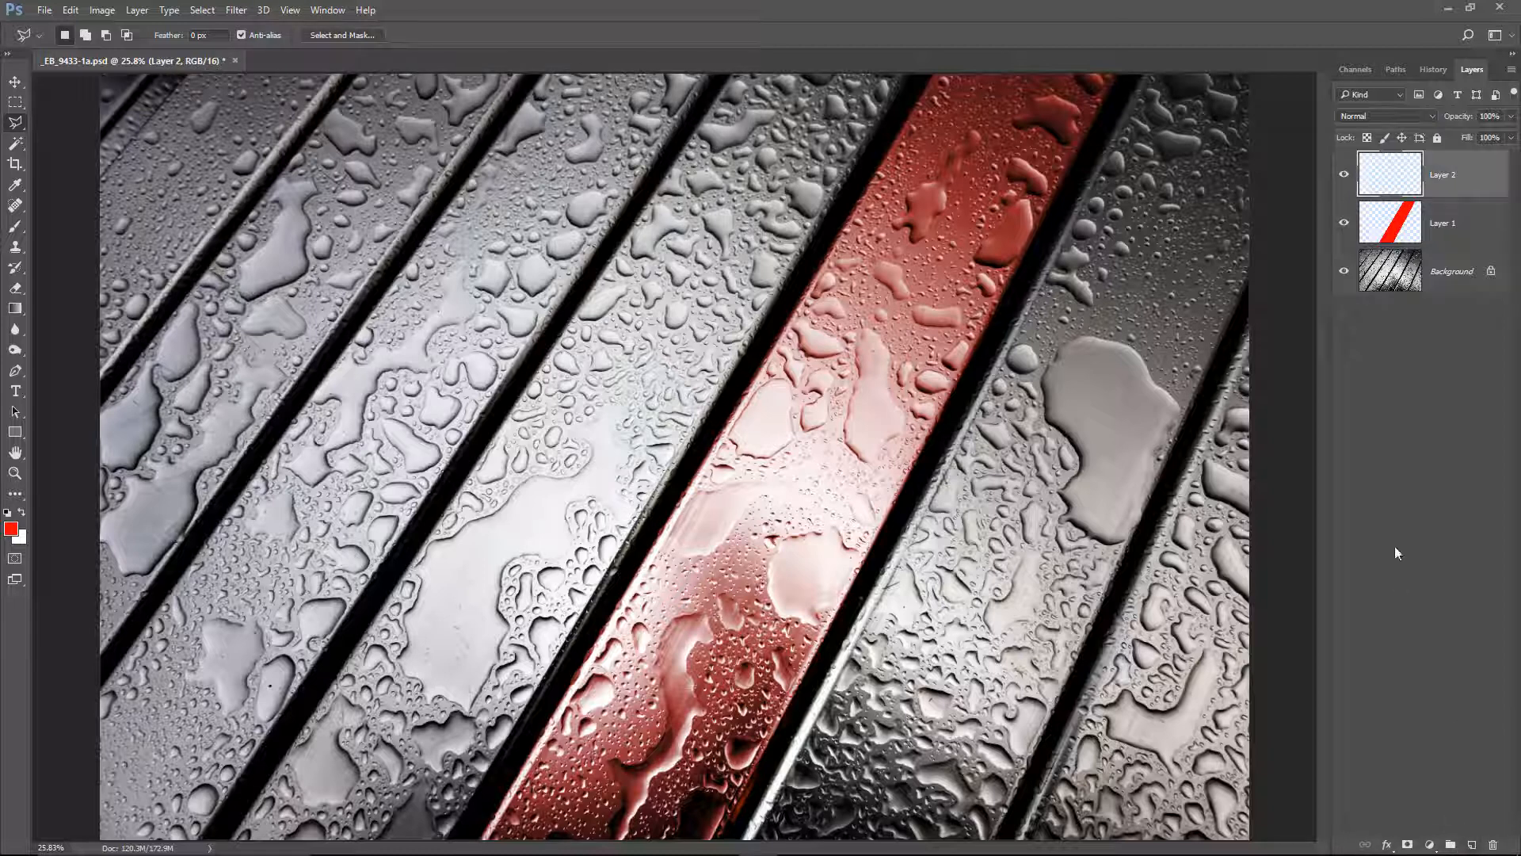
{"action": "right_click", "coordinate": [15, 124]}
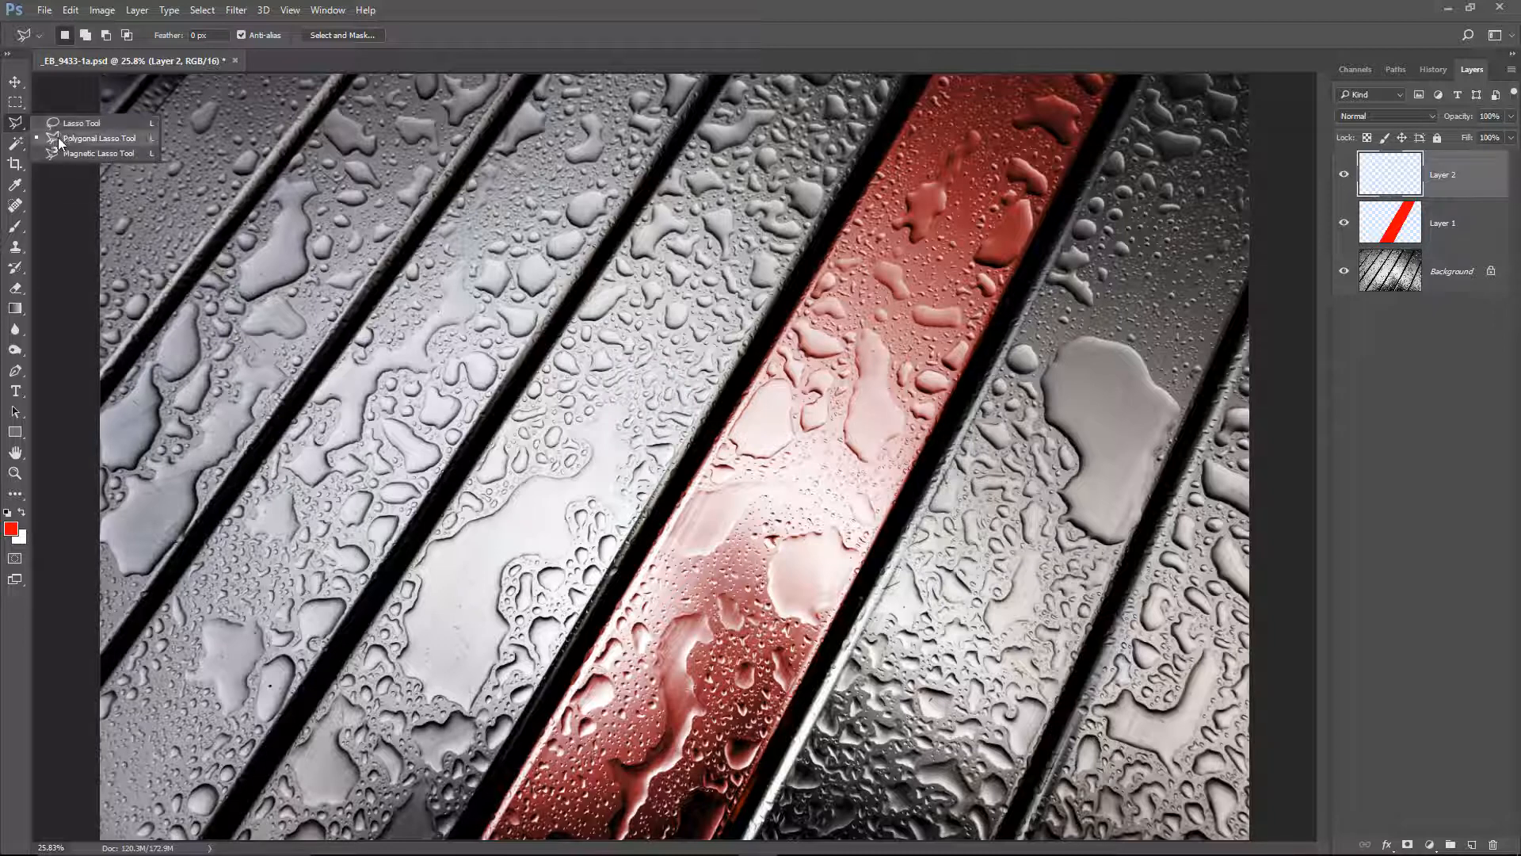
{"action": "left_click", "coordinate": [87, 139]}
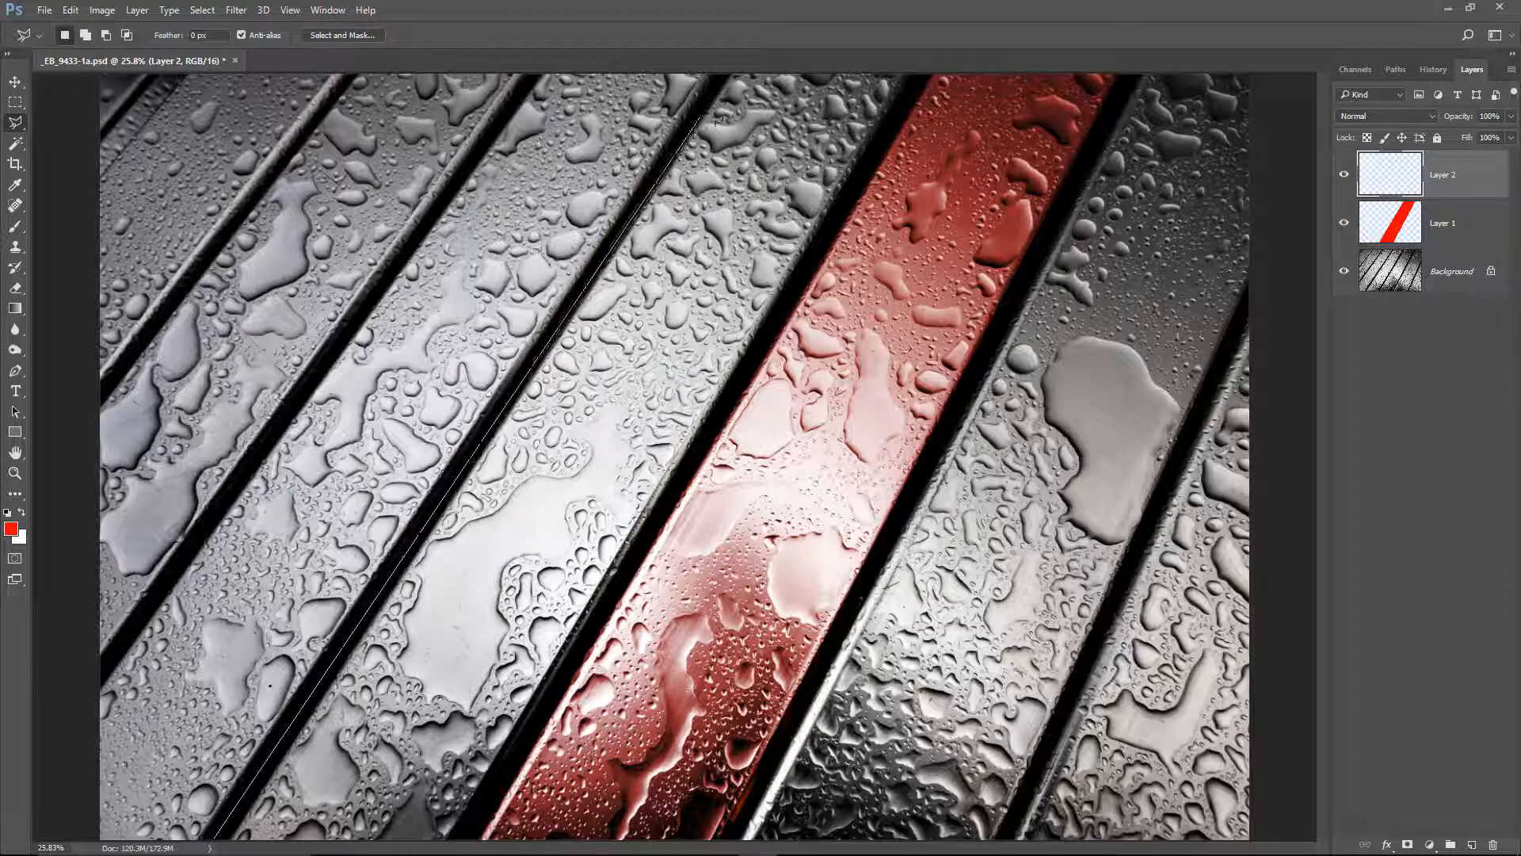
{"action": "left_click", "coordinate": [921, 73]}
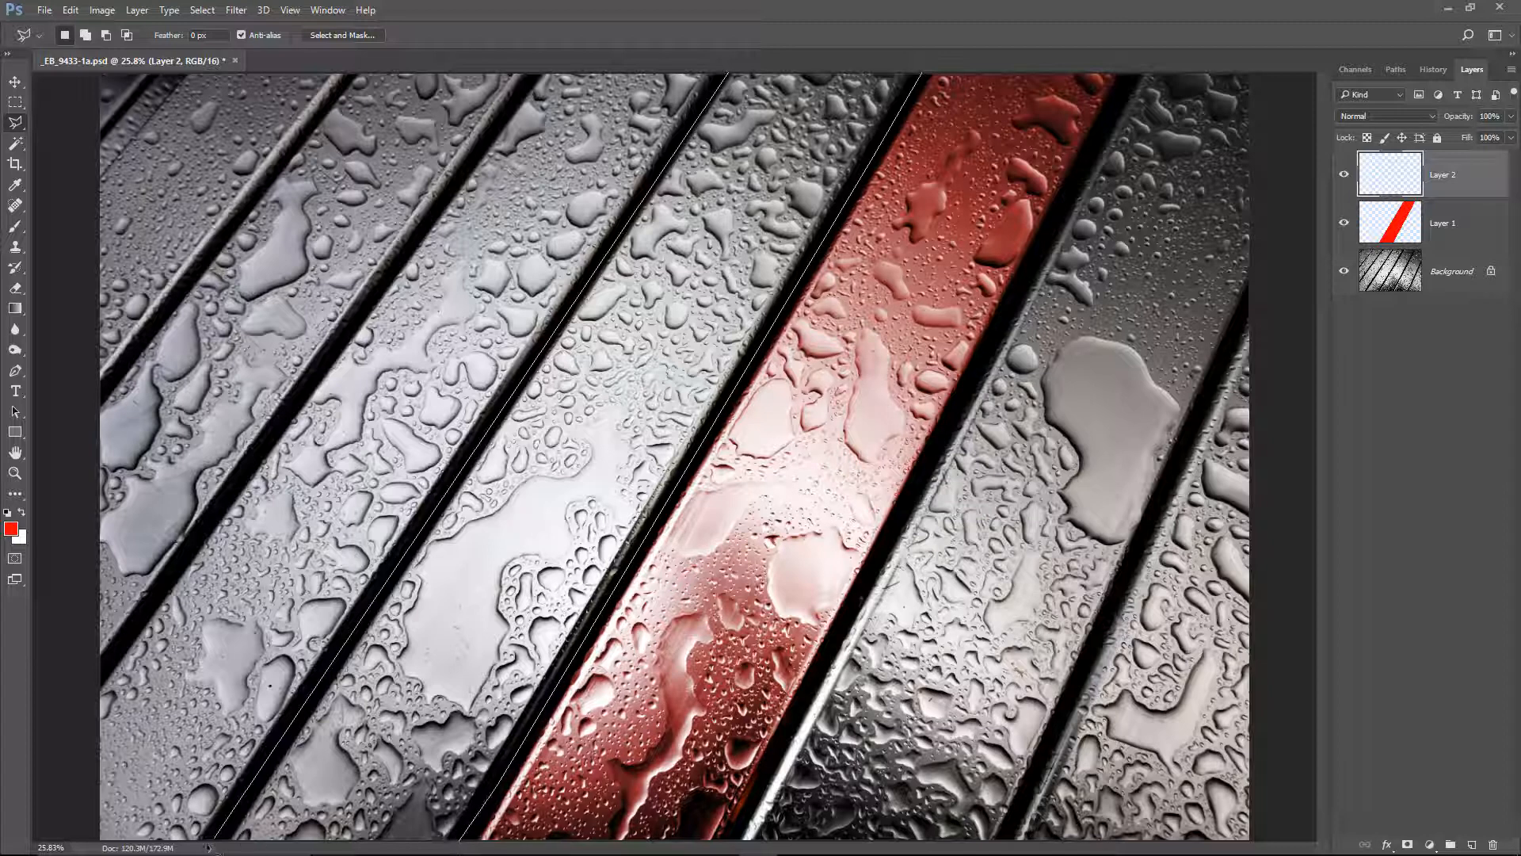
{"action": "left_click", "coordinate": [215, 841]}
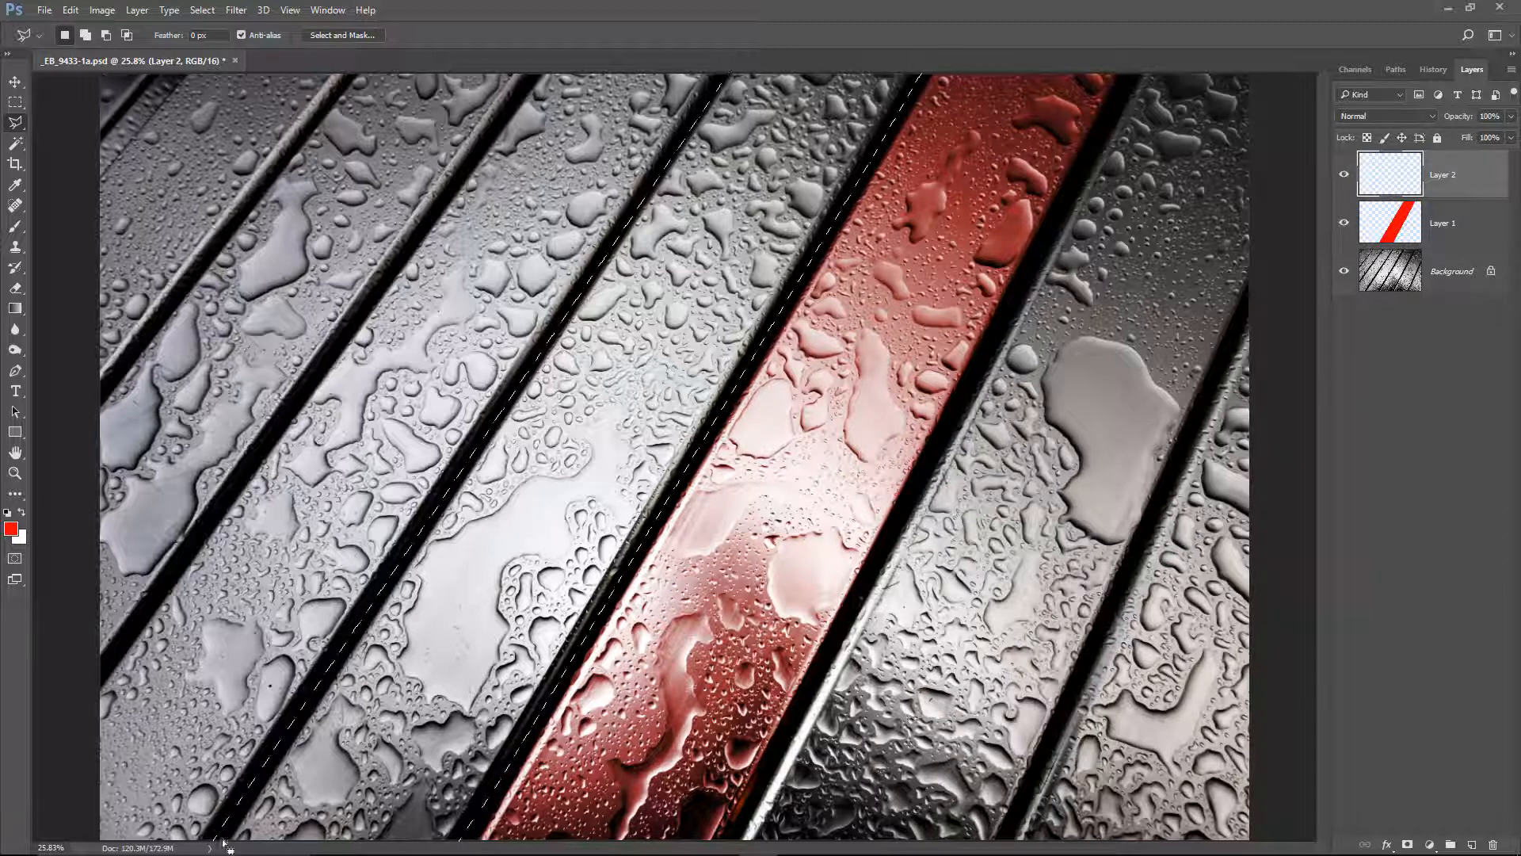
Set the new layer's blend mode to Color, fill the selected slat with bright green (#15fe03) and clear the selection
{"action": "left_click", "coordinate": [1436, 119]}
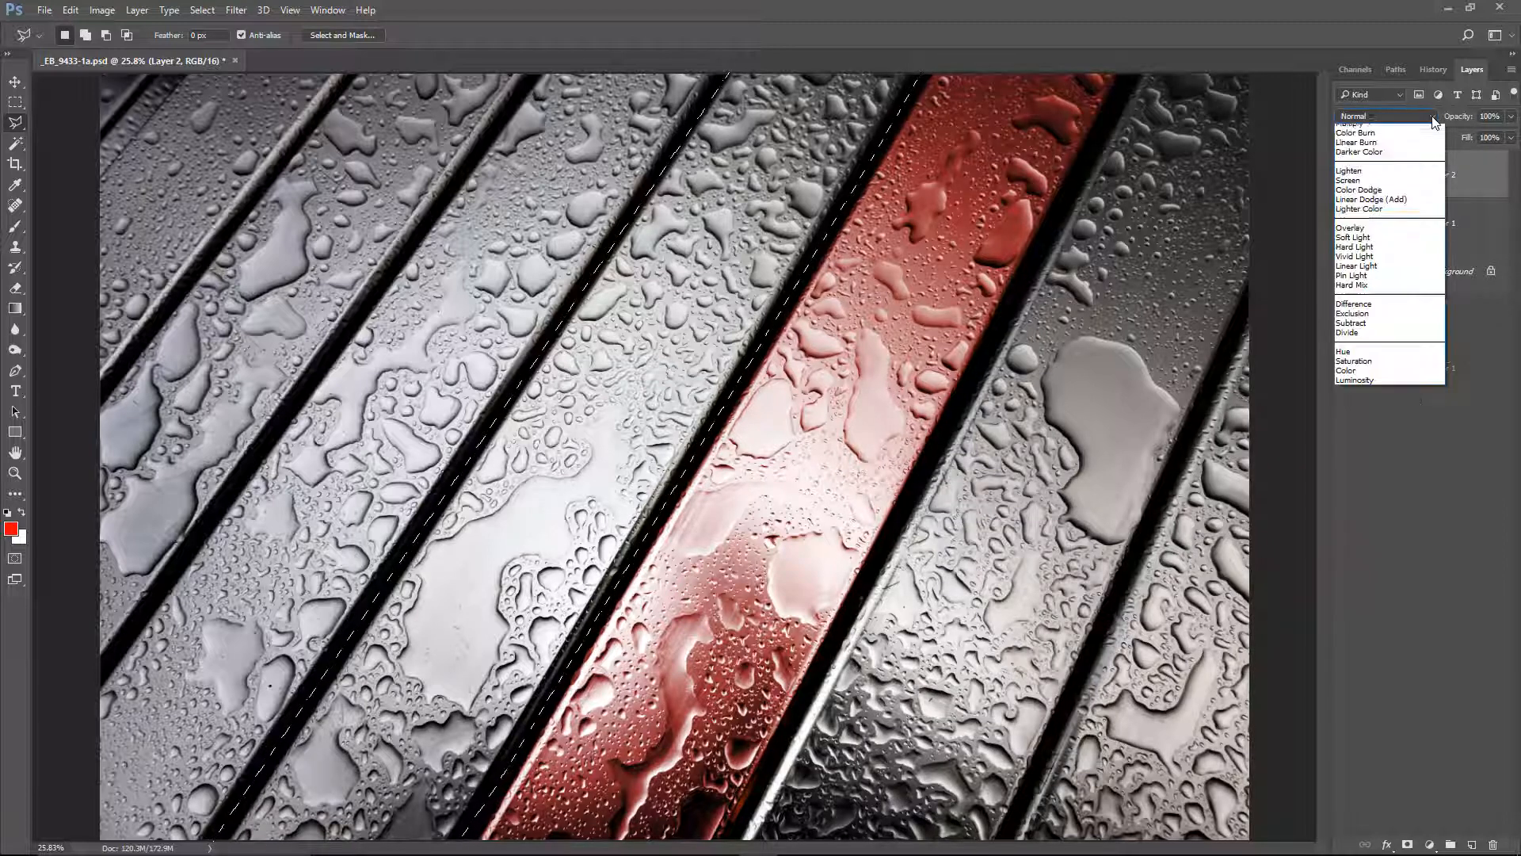
{"action": "left_click", "coordinate": [1363, 415]}
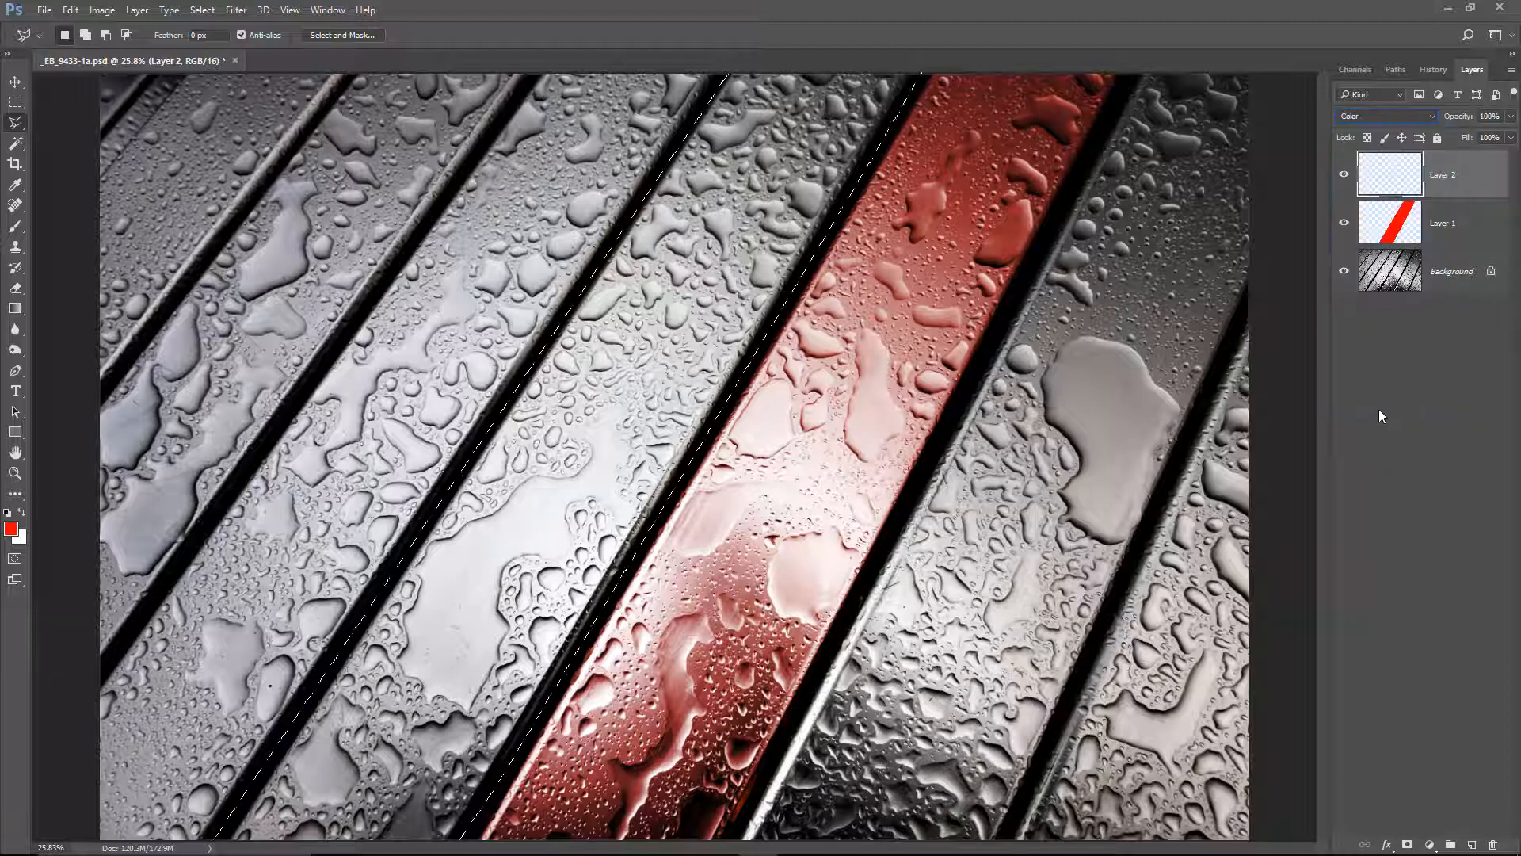
{"action": "left_click", "coordinate": [11, 529]}
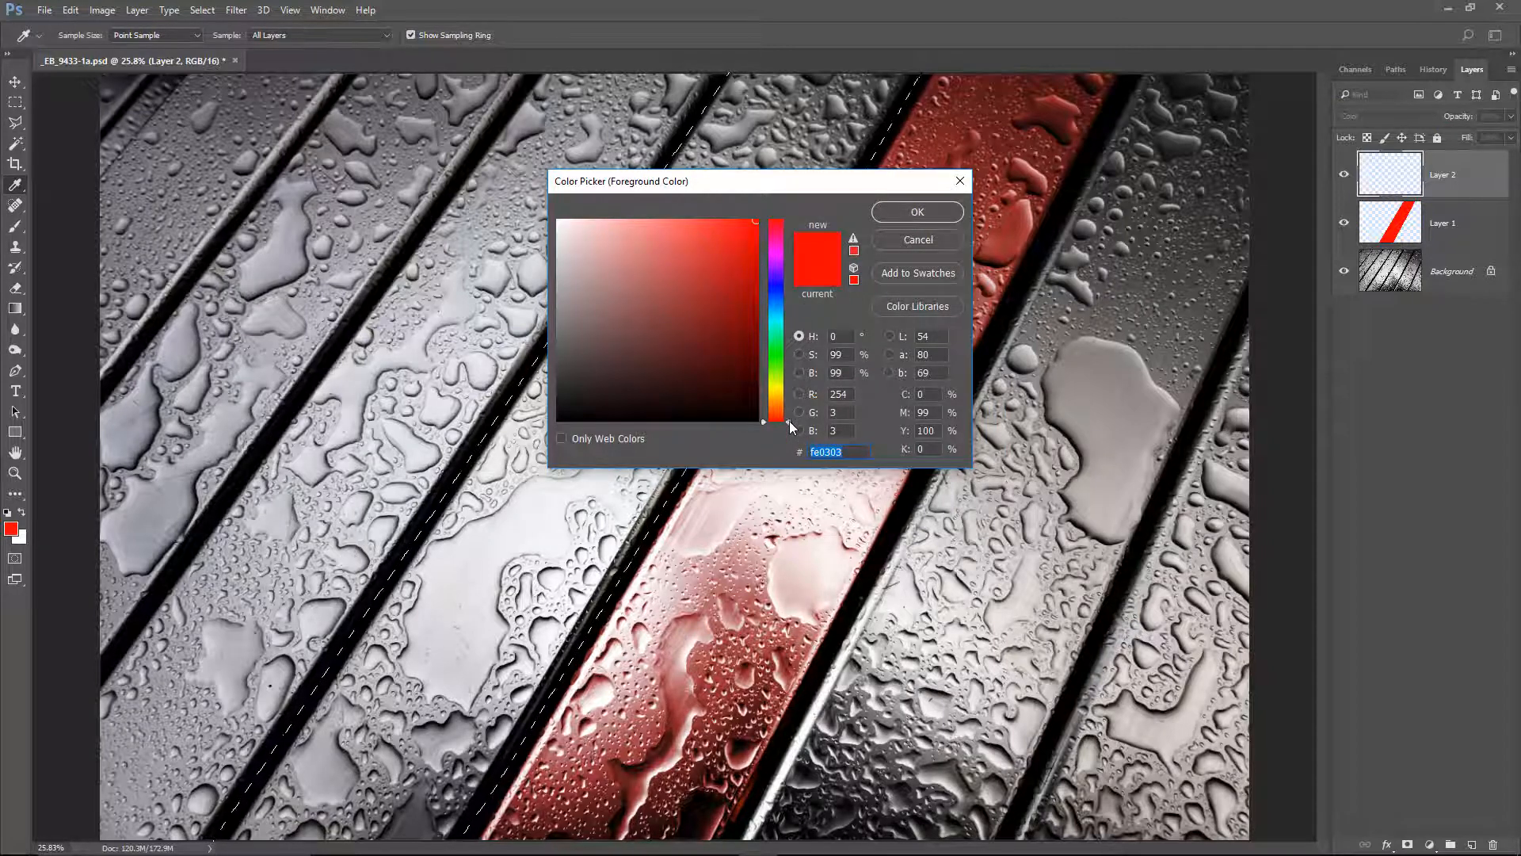
{"action": "left_click_drag", "start_coordinate": [789, 421], "coordinate": [791, 356]}
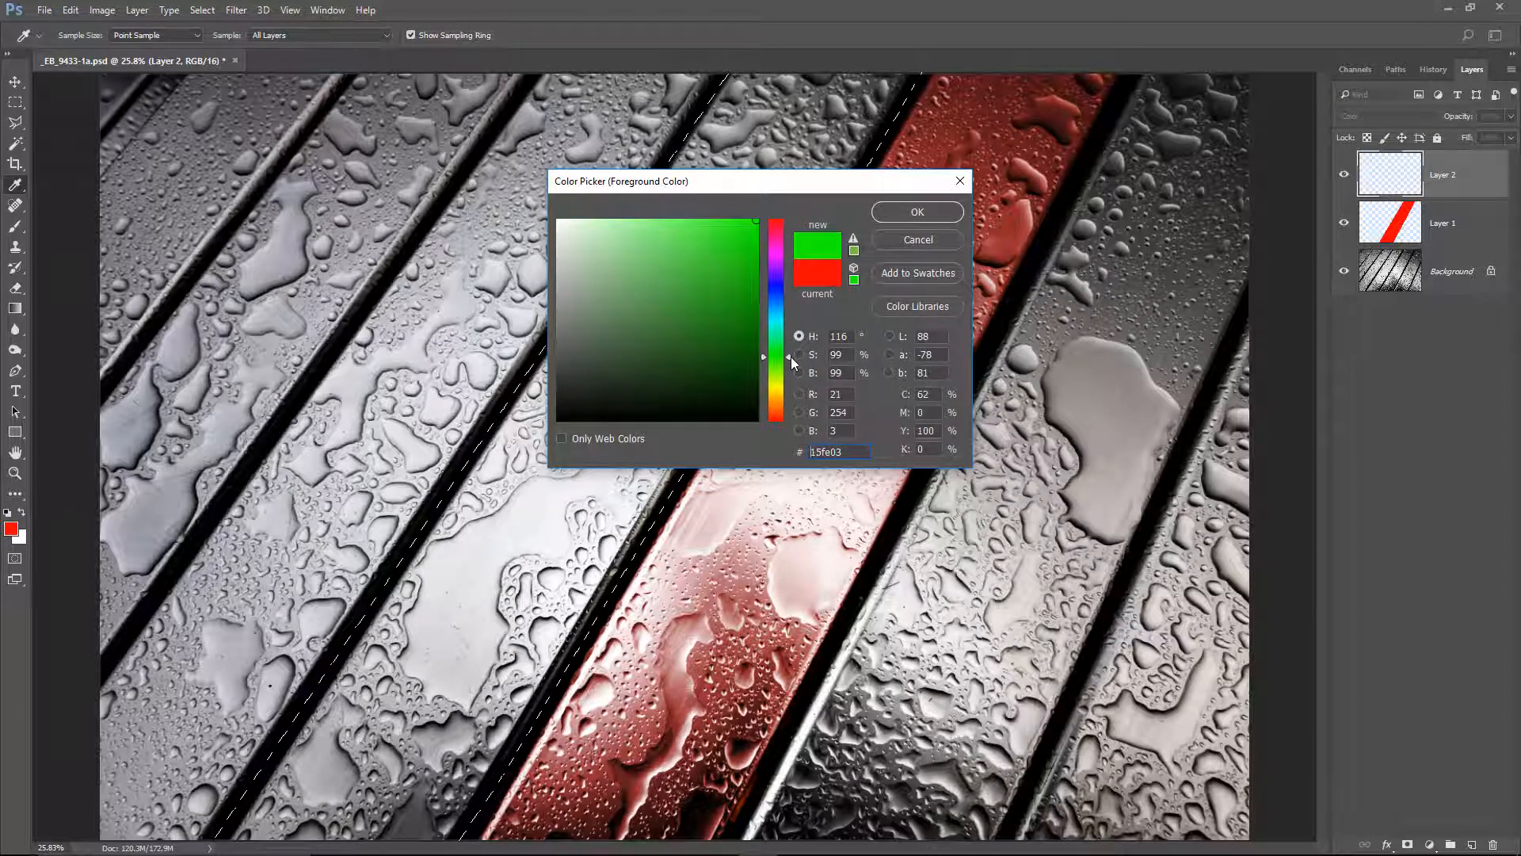
{"action": "left_click", "coordinate": [918, 212]}
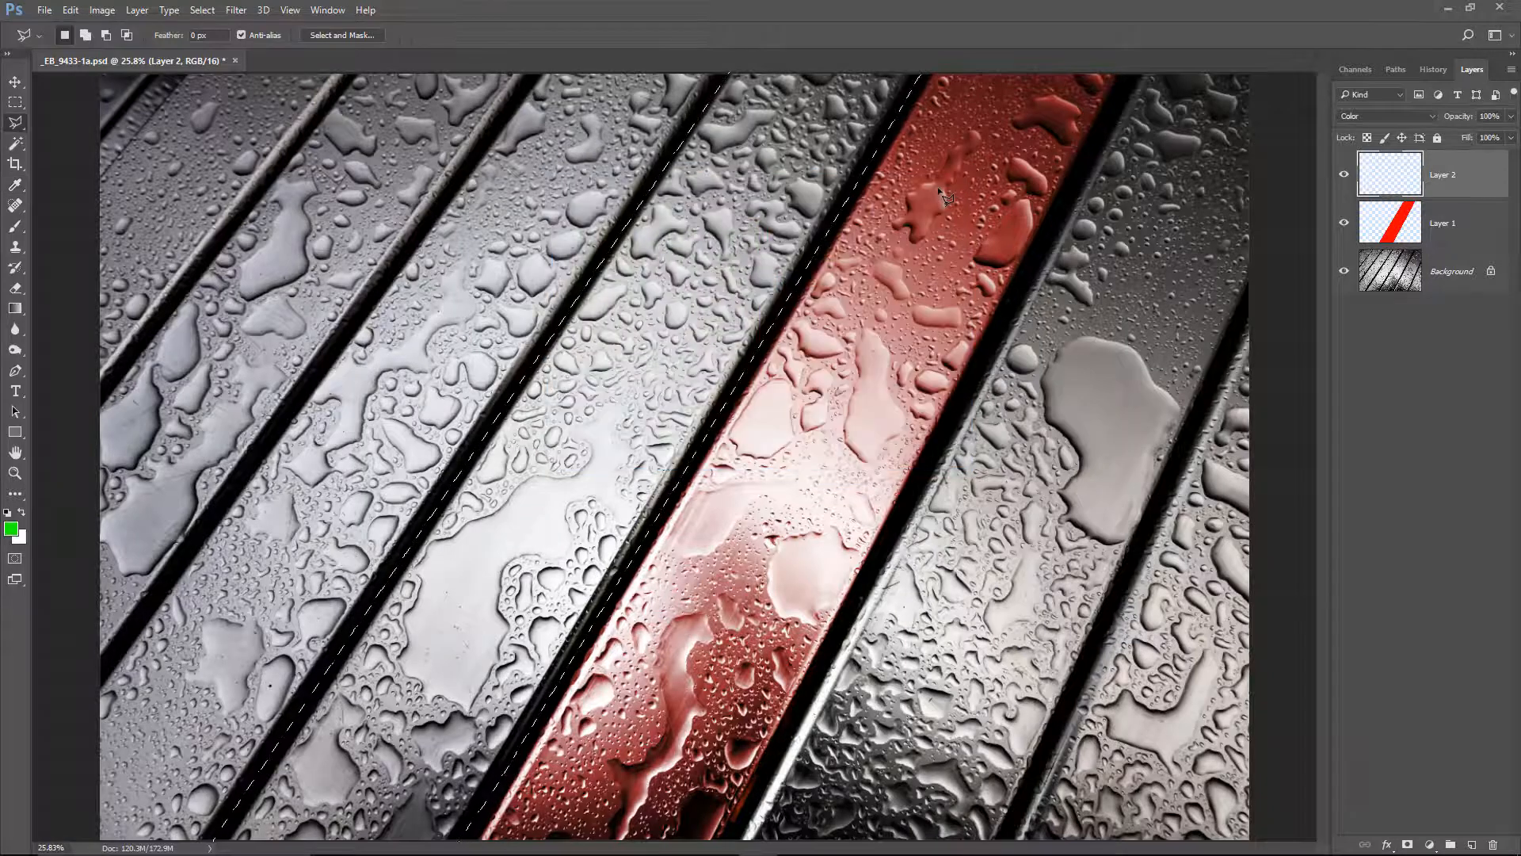
{"action": "key", "text": "alt+BackSpace"}
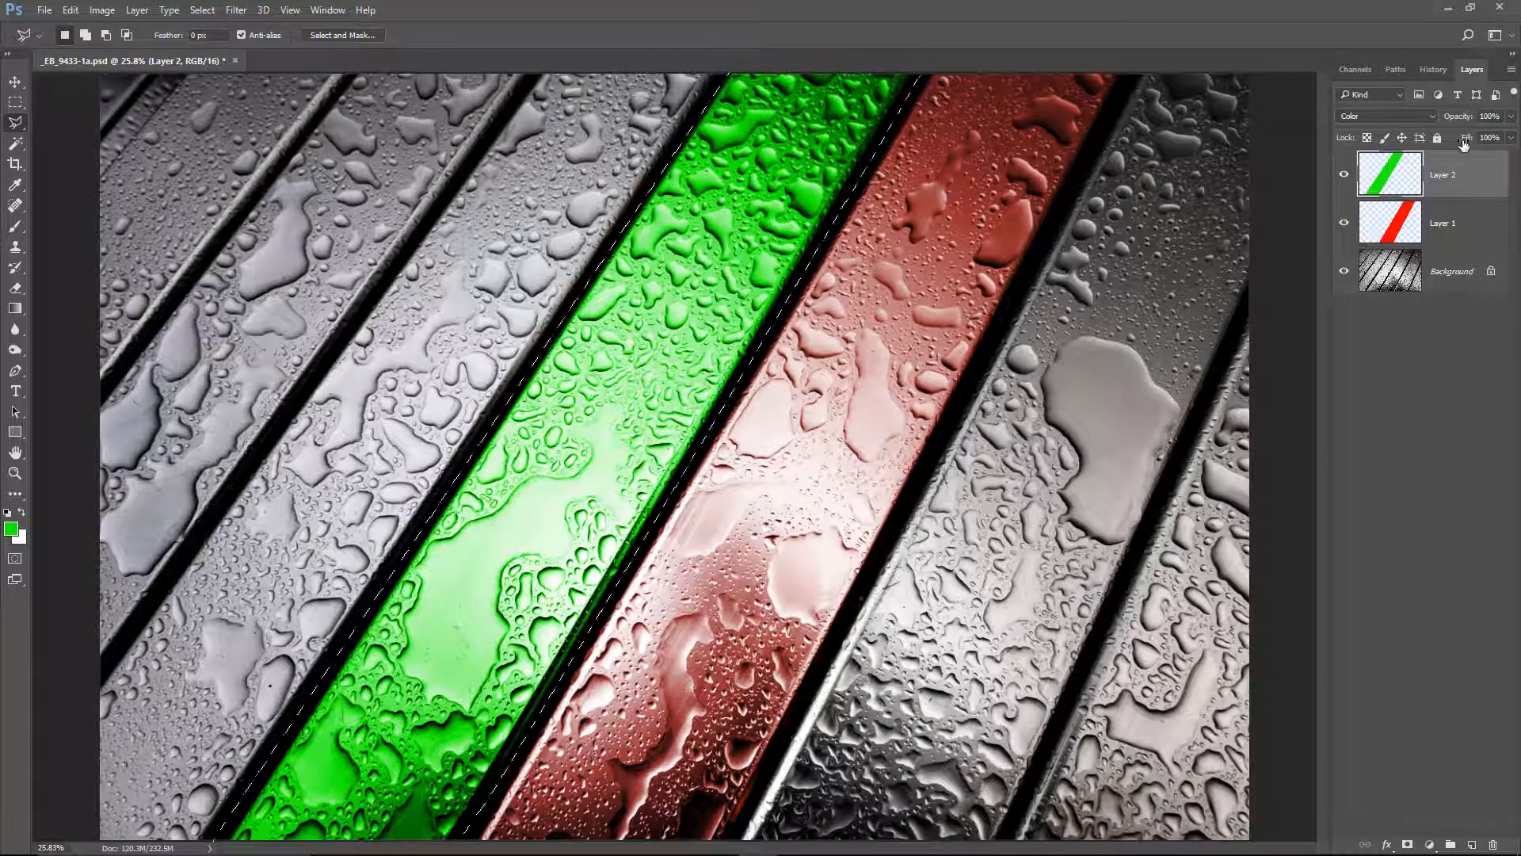
{"action": "key", "text": "ctrl+d"}
Lower the green slat layer's opacity to about 15%
{"action": "left_click", "coordinate": [1510, 116]}
{"action": "left_click_drag", "start_coordinate": [1511, 134], "coordinate": [1468, 137]}
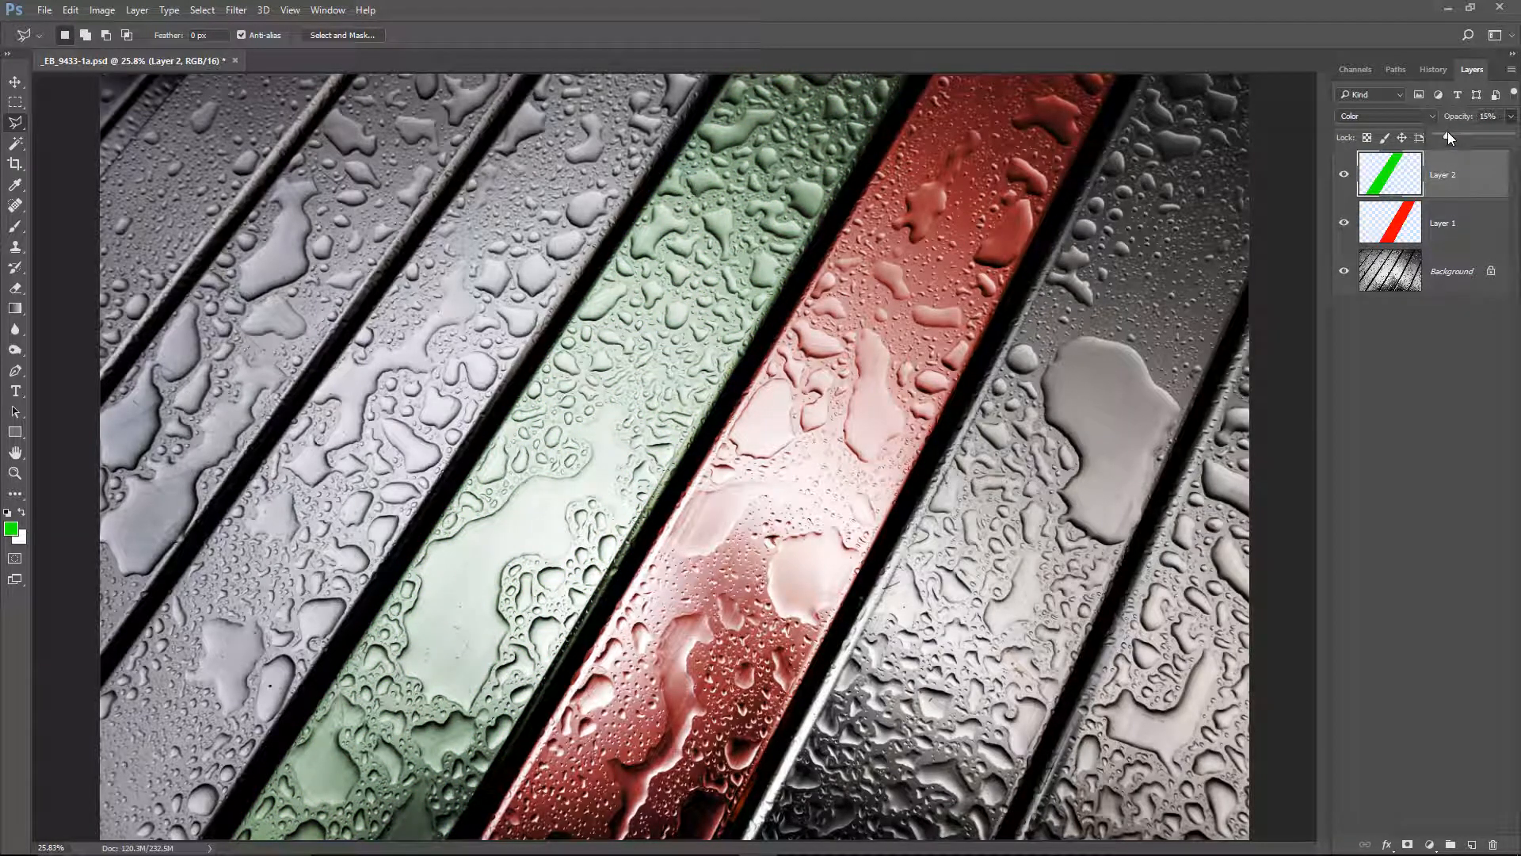
{"action": "left_click_drag", "start_coordinate": [1449, 137], "coordinate": [1446, 137]}
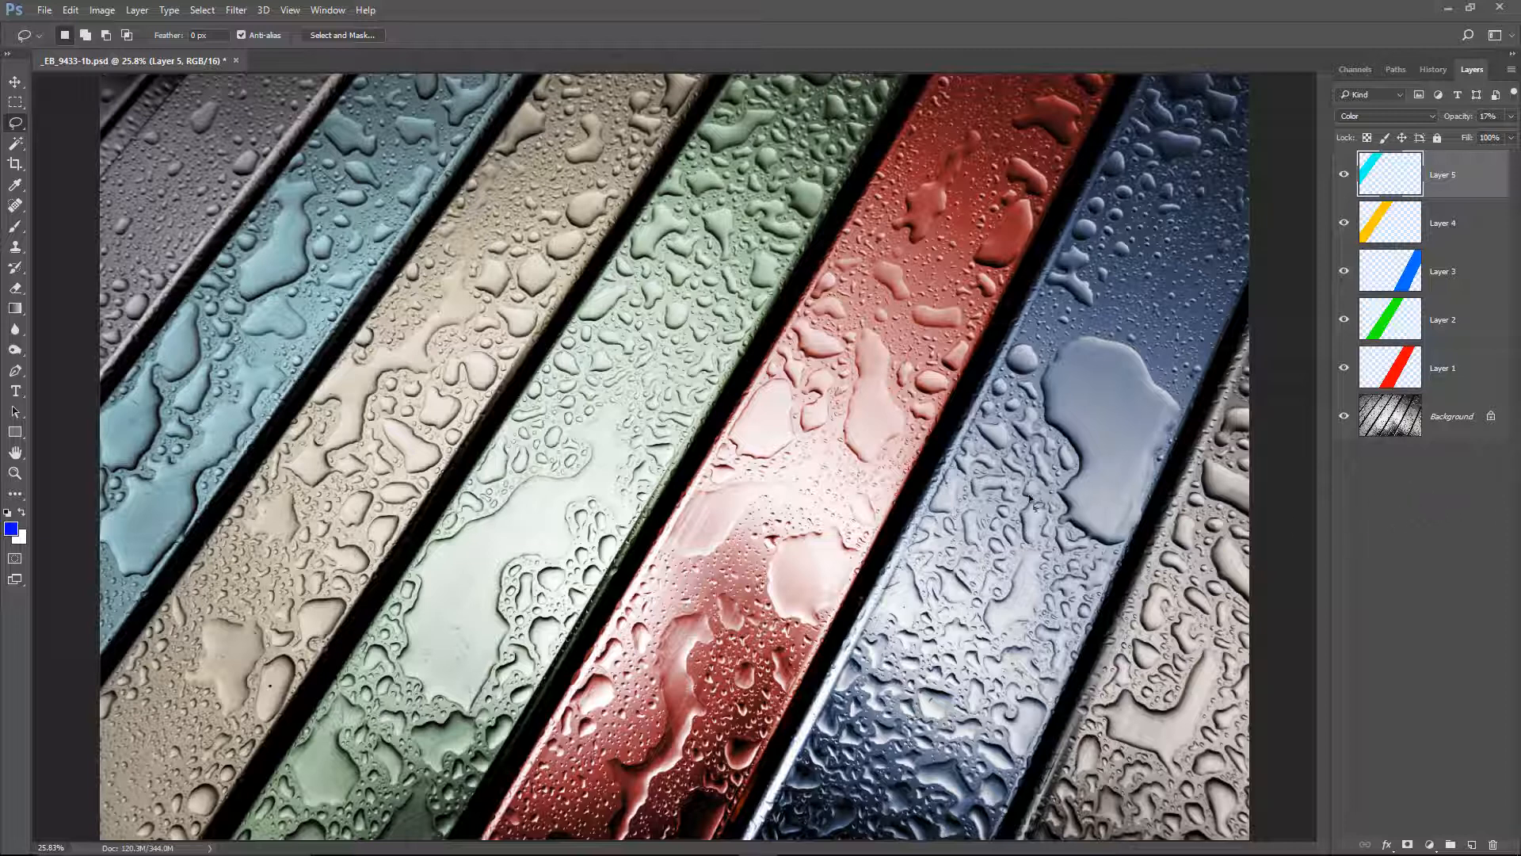
Toggle the blue slat's colour layer off and on to compare the photo without it, and select that layer
{"action": "left_click", "coordinate": [1344, 271]}
{"action": "left_click", "coordinate": [1343, 271]}
{"action": "left_click", "coordinate": [1472, 271]}
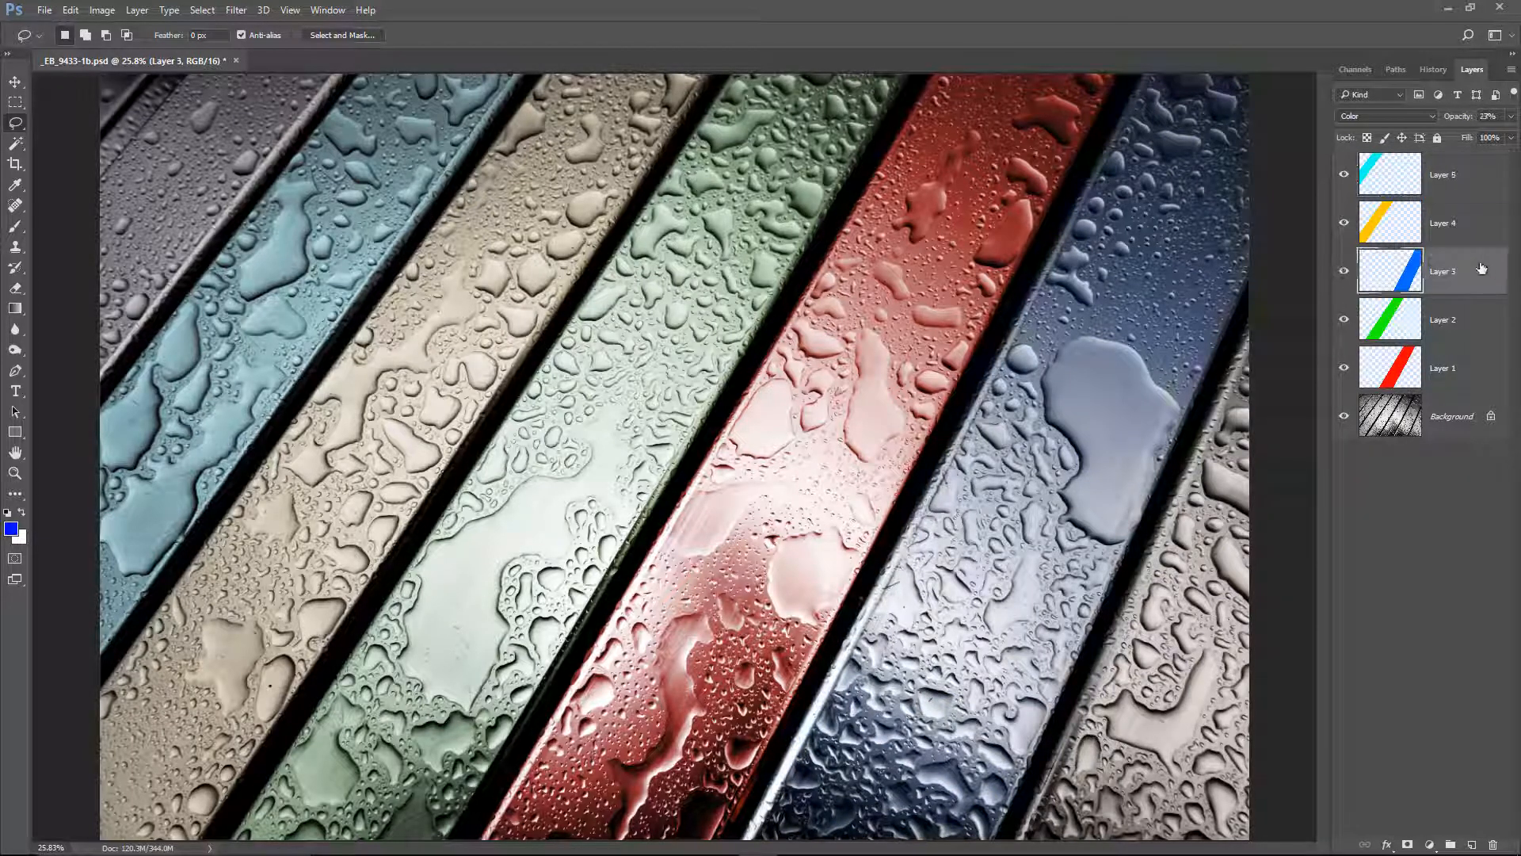
Lower the blue slat layer's opacity to 12% and fine-tune the opacity of the red slat layer
{"action": "left_click", "coordinate": [1512, 116]}
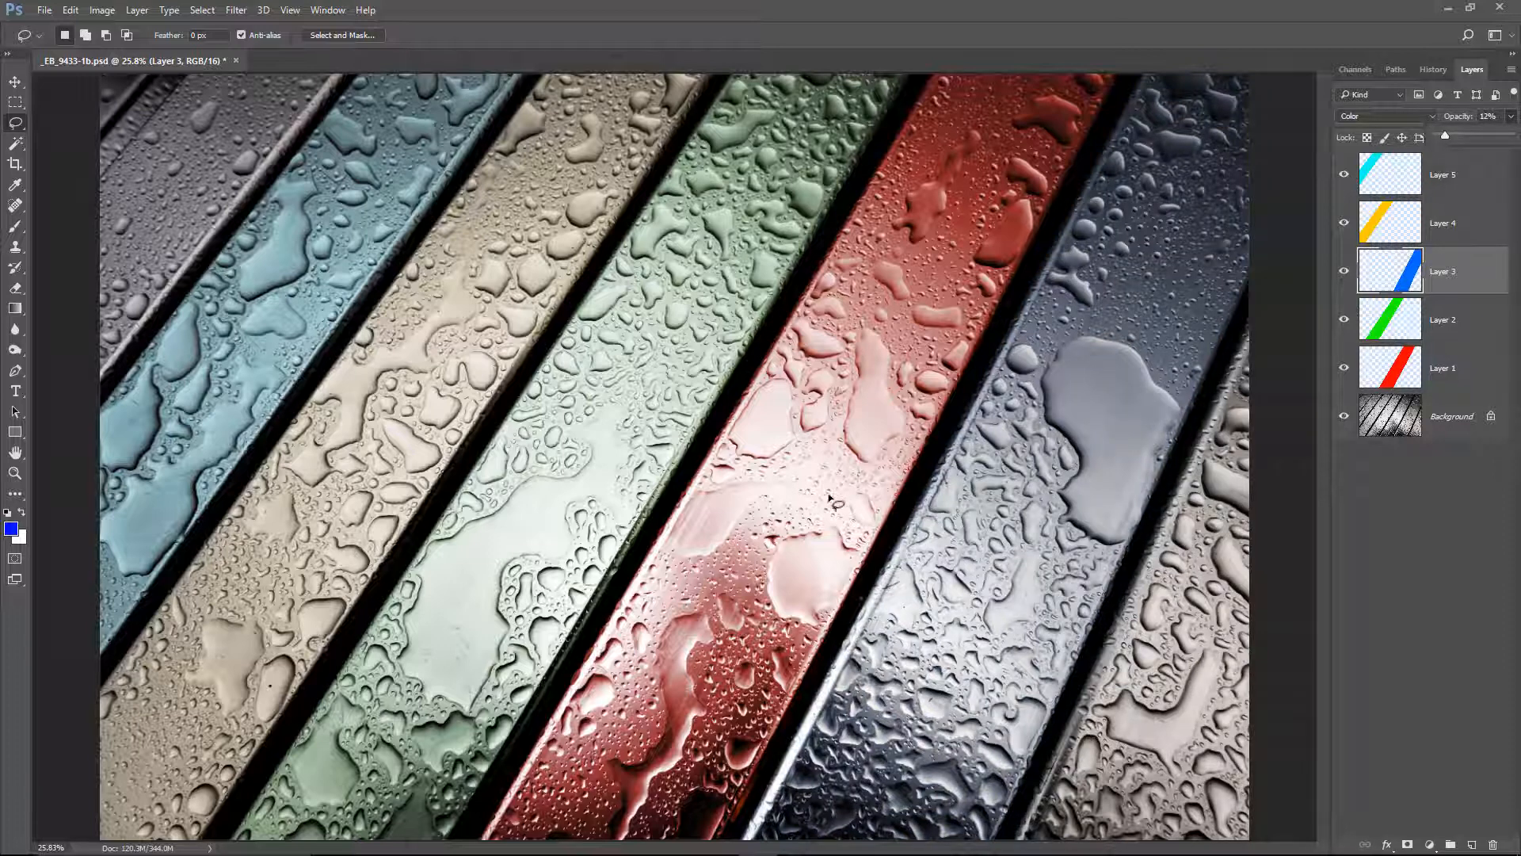
{"action": "left_click", "coordinate": [1452, 368]}
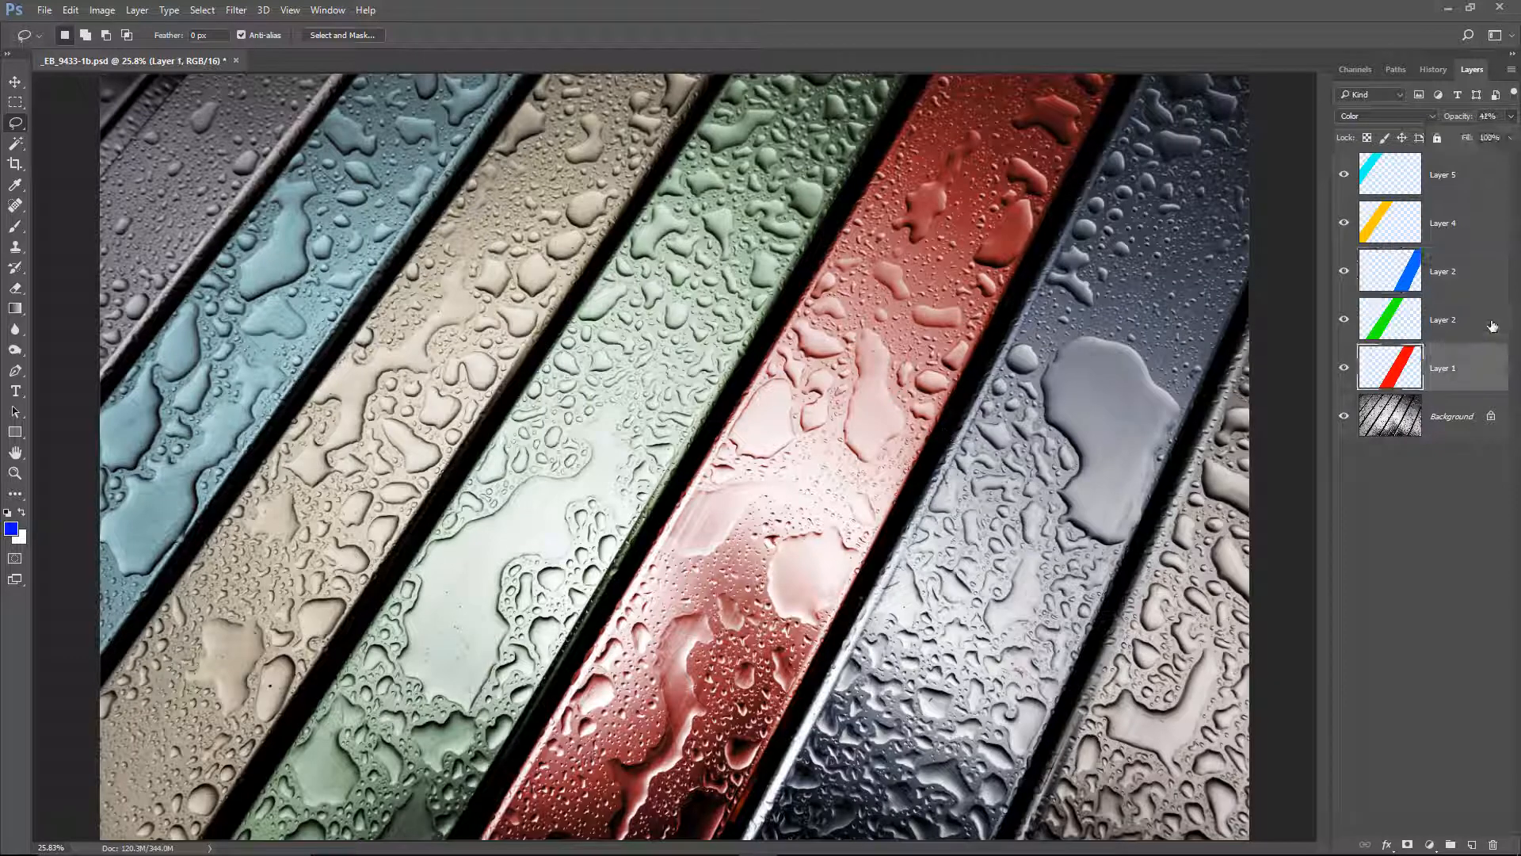
{"action": "left_click", "coordinate": [1514, 119]}
{"action": "left_click_drag", "start_coordinate": [1479, 132], "coordinate": [1477, 133]}
{"action": "left_click_drag", "start_coordinate": [1465, 134], "coordinate": [1466, 135]}
On the Background layer, draw a loose freehand Lasso loop just inside the photo's edges and invert the selection to cover the border
{"action": "left_click", "coordinate": [1451, 425]}
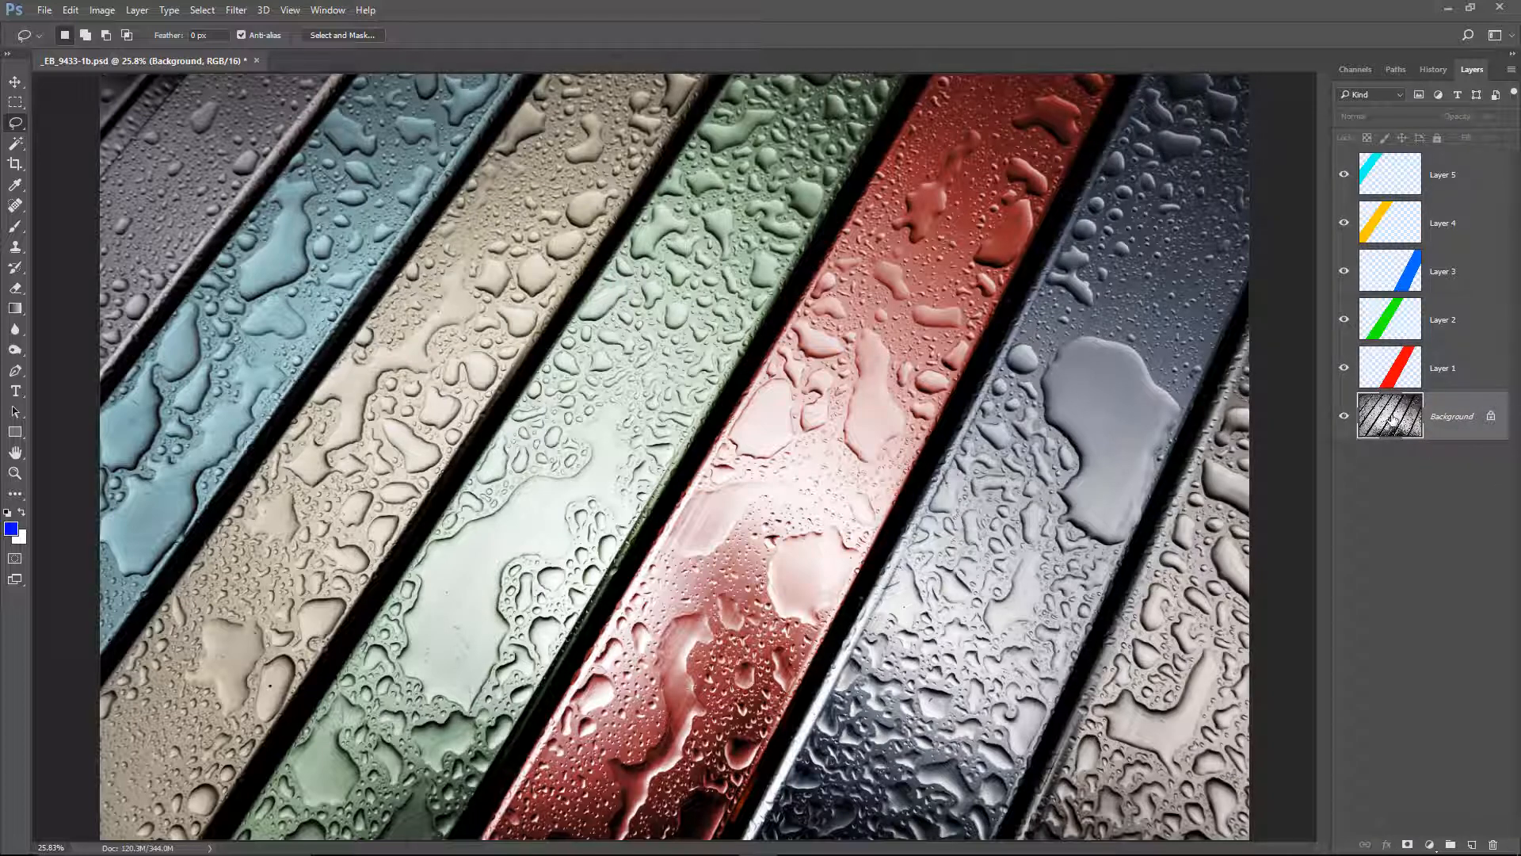
{"action": "left_click", "coordinate": [16, 123]}
{"action": "left_click", "coordinate": [52, 125]}
{"action": "mouse_move", "coordinate": [207, 247]}
{"action": "left_mouse_down"}
{"action": "mouse_move", "coordinate": [226, 311]}
{"action": "mouse_move", "coordinate": [208, 219]}
{"action": "mouse_move", "coordinate": [349, 174]}
{"action": "mouse_move", "coordinate": [709, 166]}
{"action": "mouse_move", "coordinate": [927, 142]}
{"action": "mouse_move", "coordinate": [1163, 193]}
{"action": "mouse_move", "coordinate": [1191, 447]}
{"action": "mouse_move", "coordinate": [1150, 669]}
{"action": "mouse_move", "coordinate": [1027, 768]}
{"action": "mouse_move", "coordinate": [326, 775]}
{"action": "mouse_move", "coordinate": [193, 737]}
{"action": "mouse_move", "coordinate": [182, 485]}
{"action": "mouse_move", "coordinate": [210, 322]}
{"action": "left_mouse_up"}
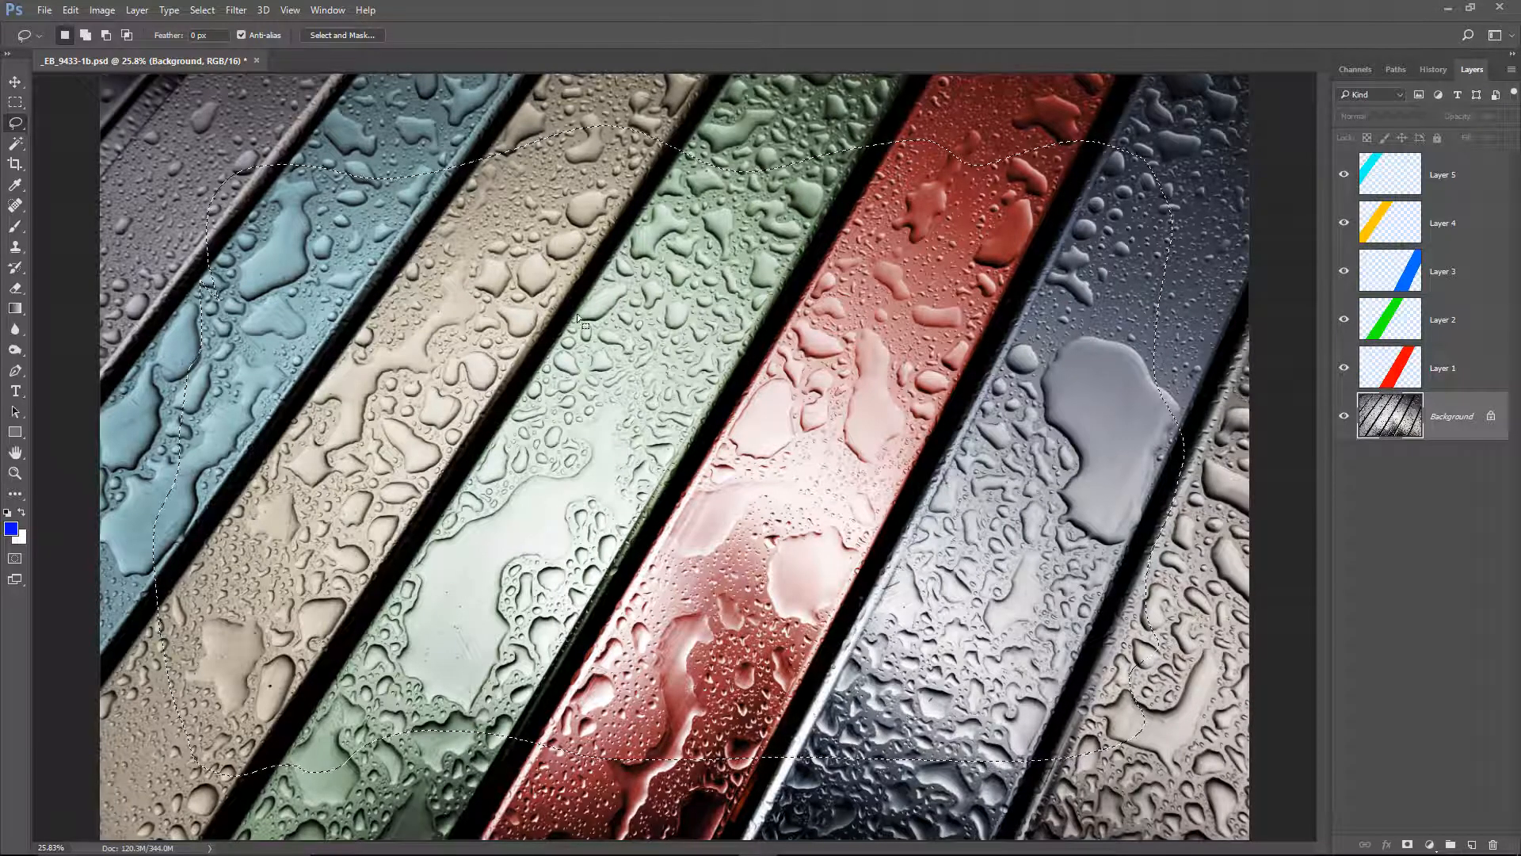
{"action": "left_click", "coordinate": [203, 11]}
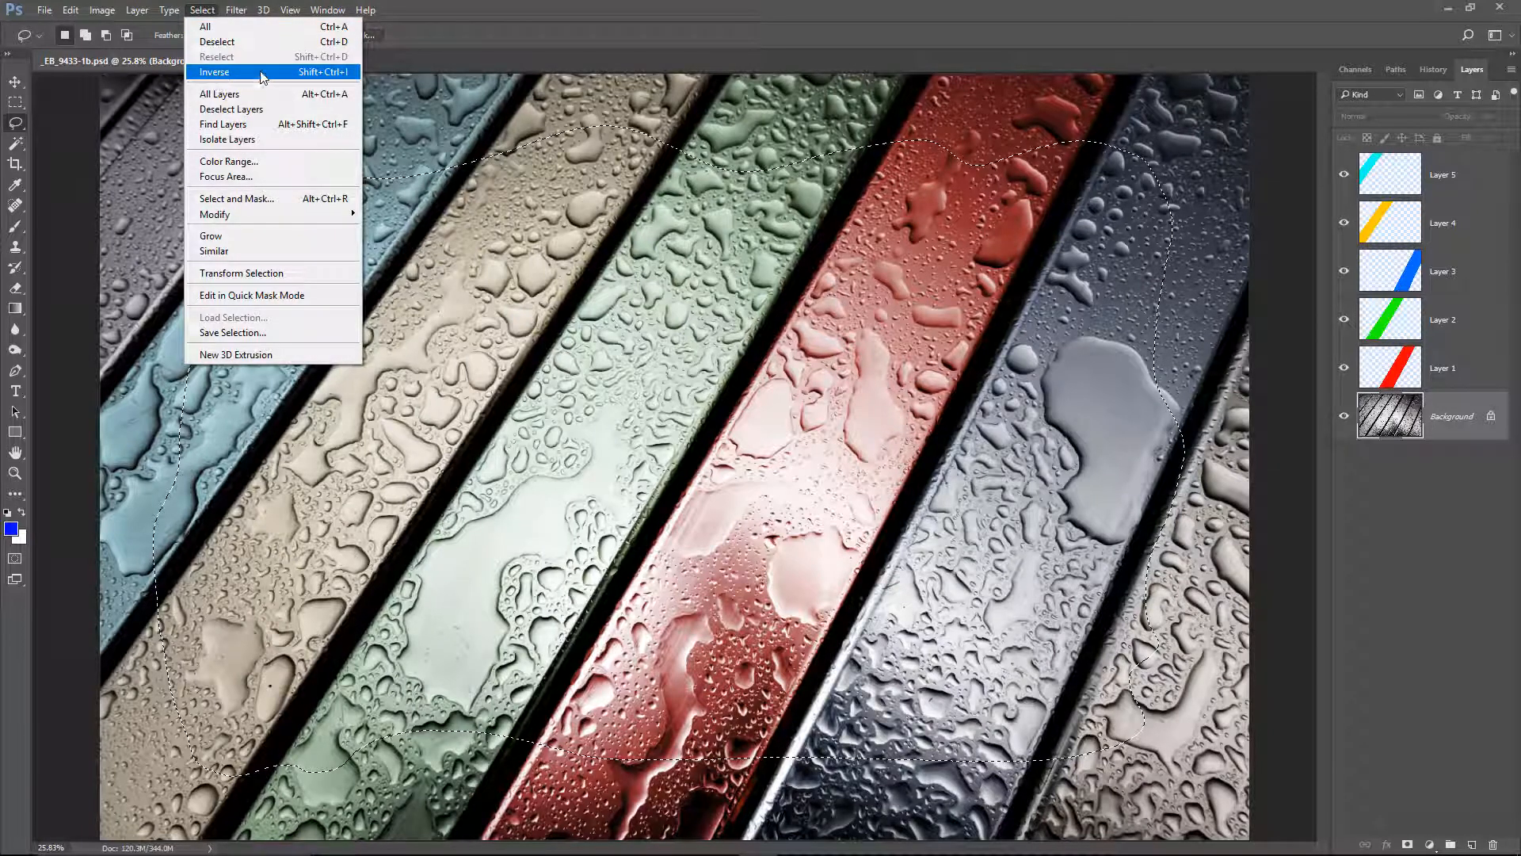
{"action": "left_click", "coordinate": [333, 73]}
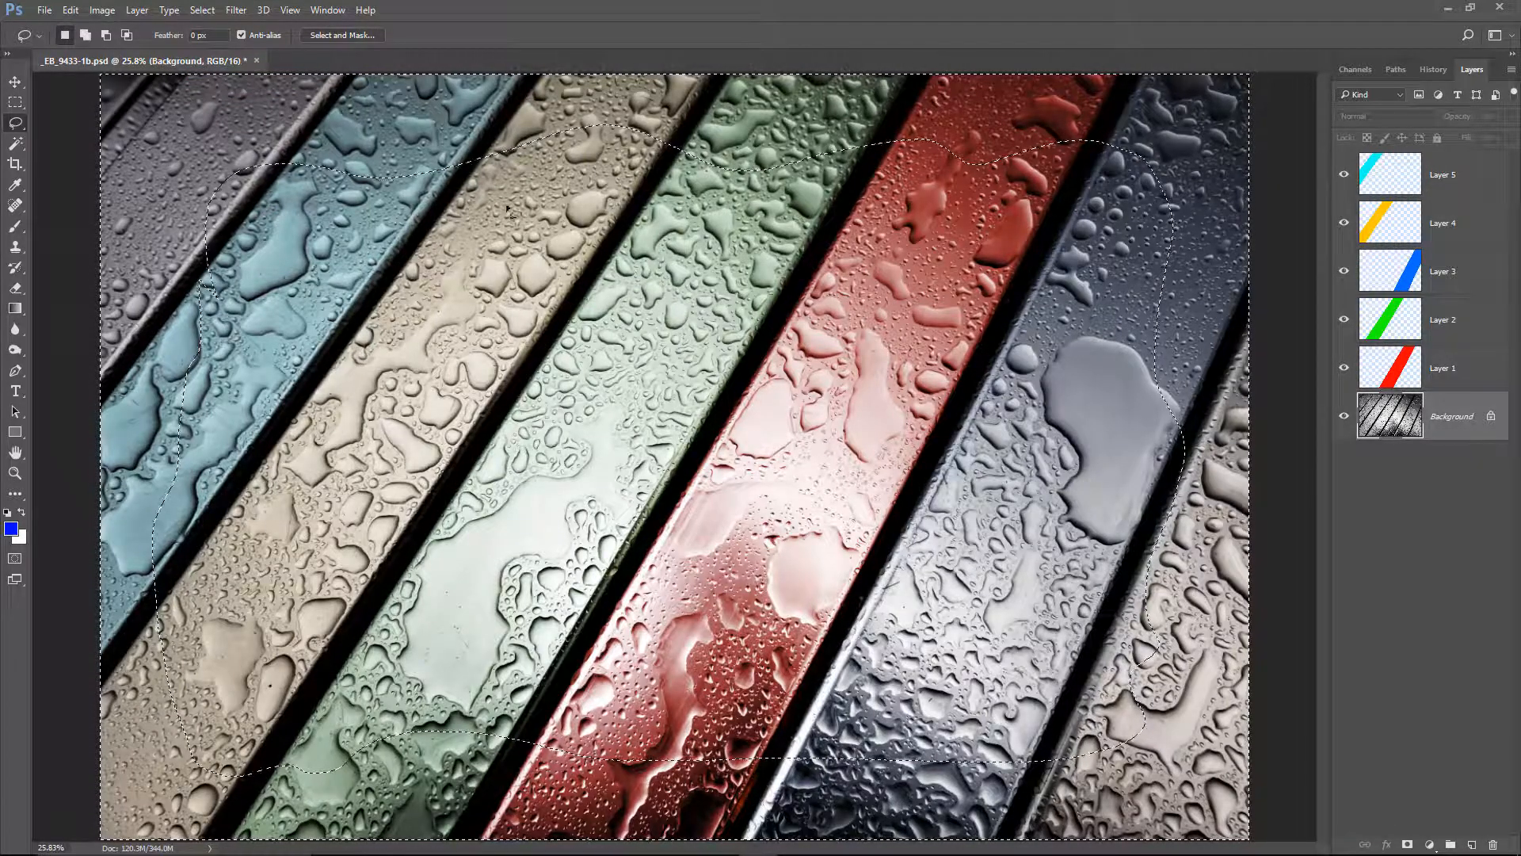
Feather the border selection by over 300 px with Select and Mask, and hide the selection outline
{"action": "left_click", "coordinate": [333, 35]}
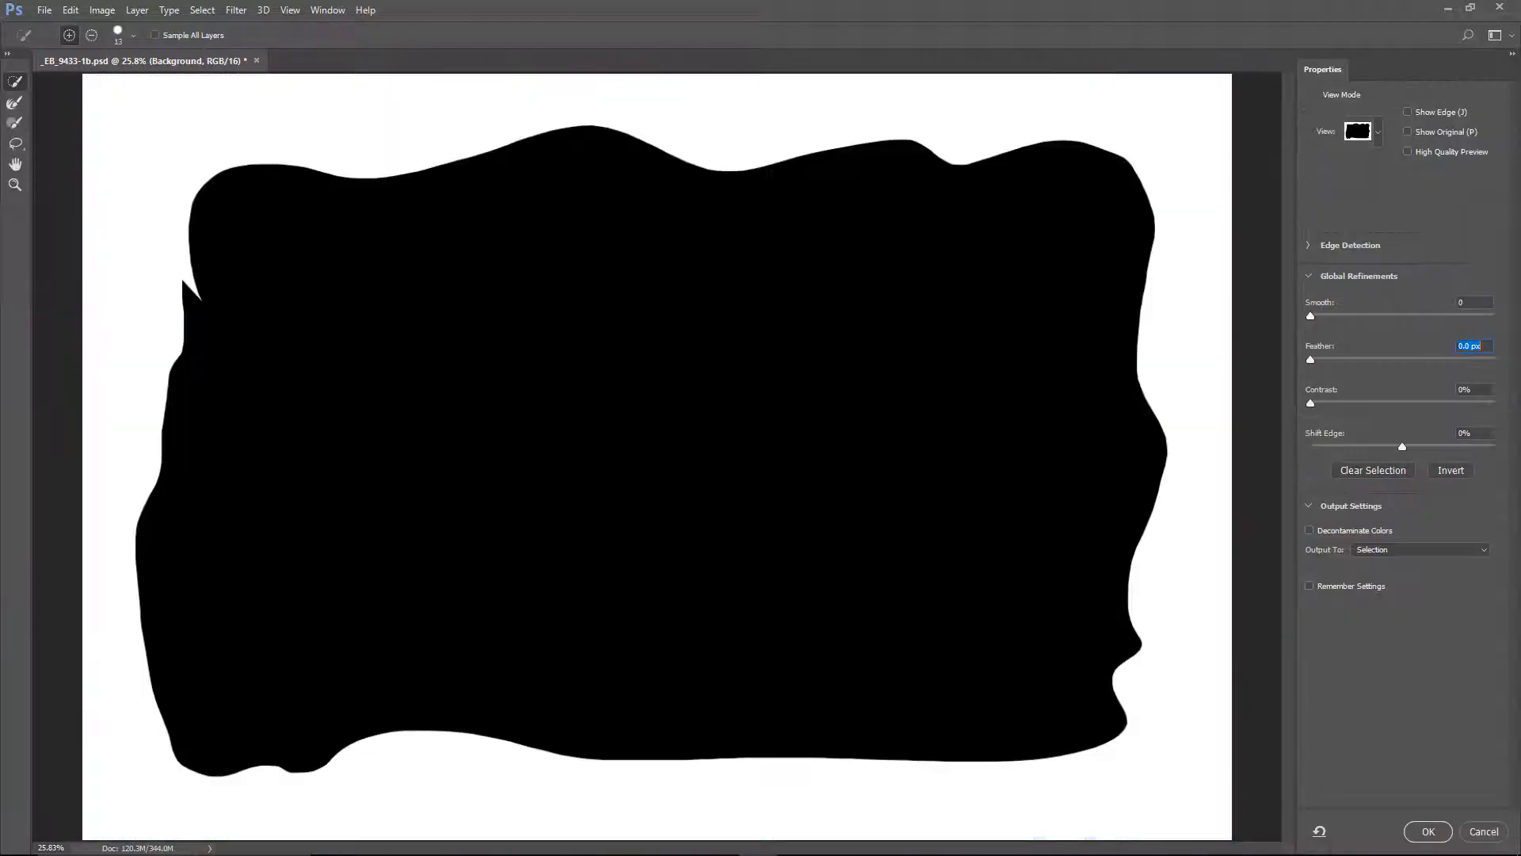
{"action": "left_click_drag", "start_coordinate": [1311, 359], "coordinate": [1469, 363]}
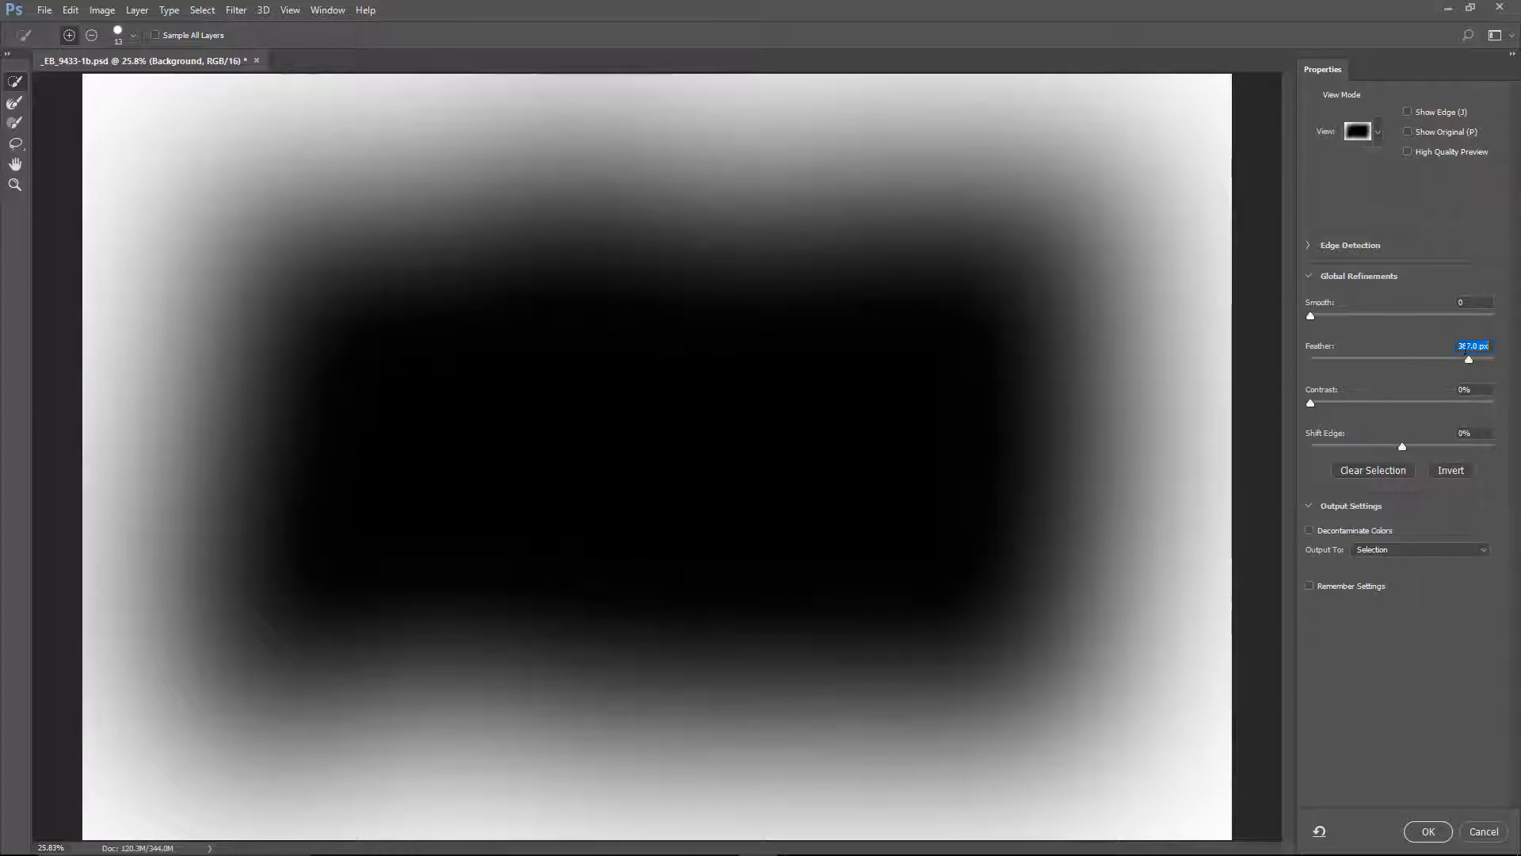
{"action": "left_click", "coordinate": [1427, 831]}
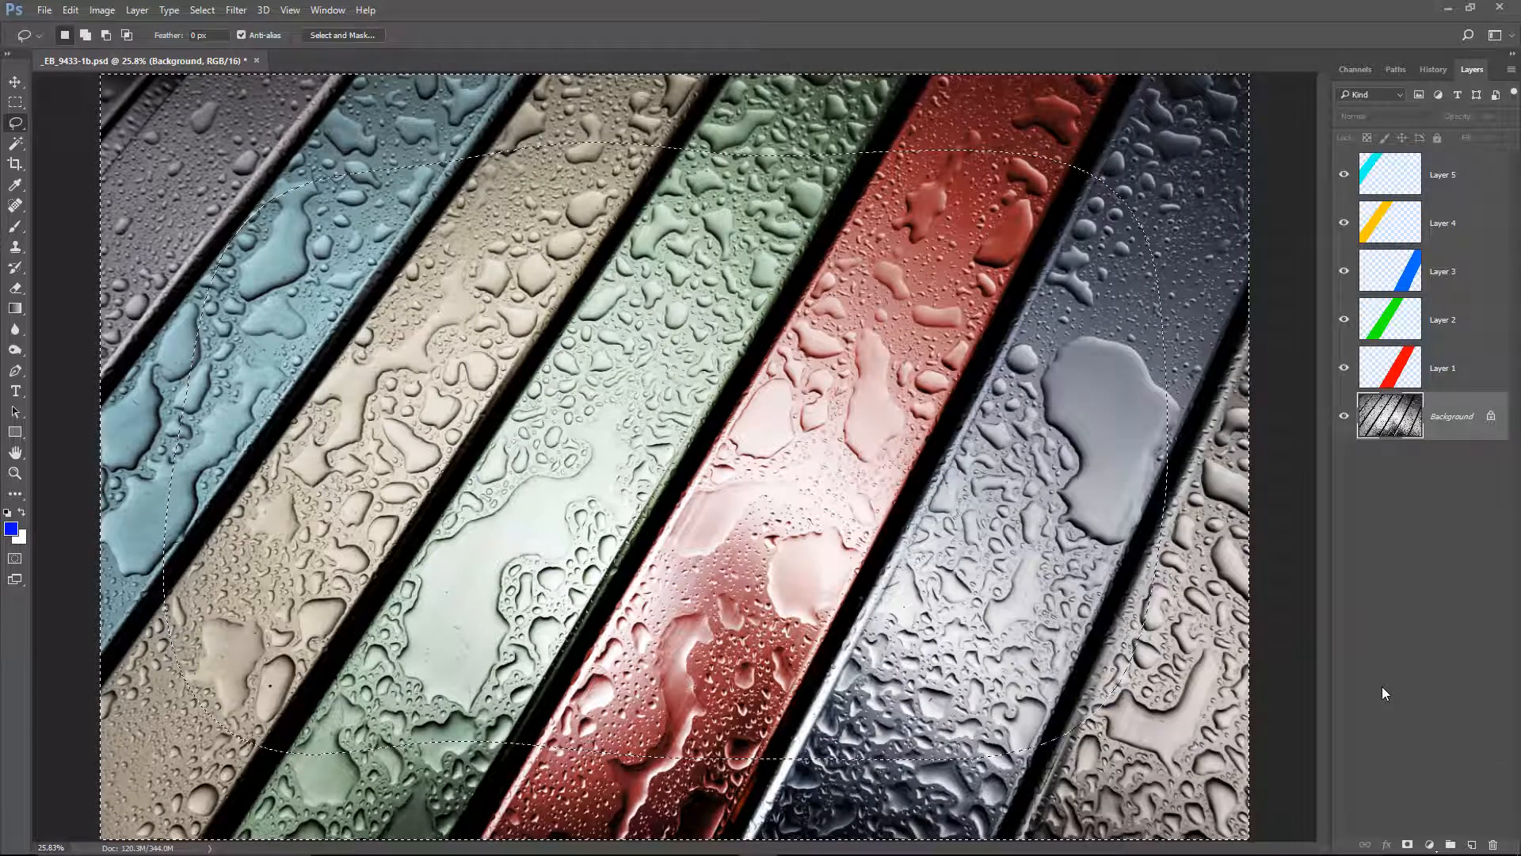
{"action": "key", "text": "ctrl+d"}
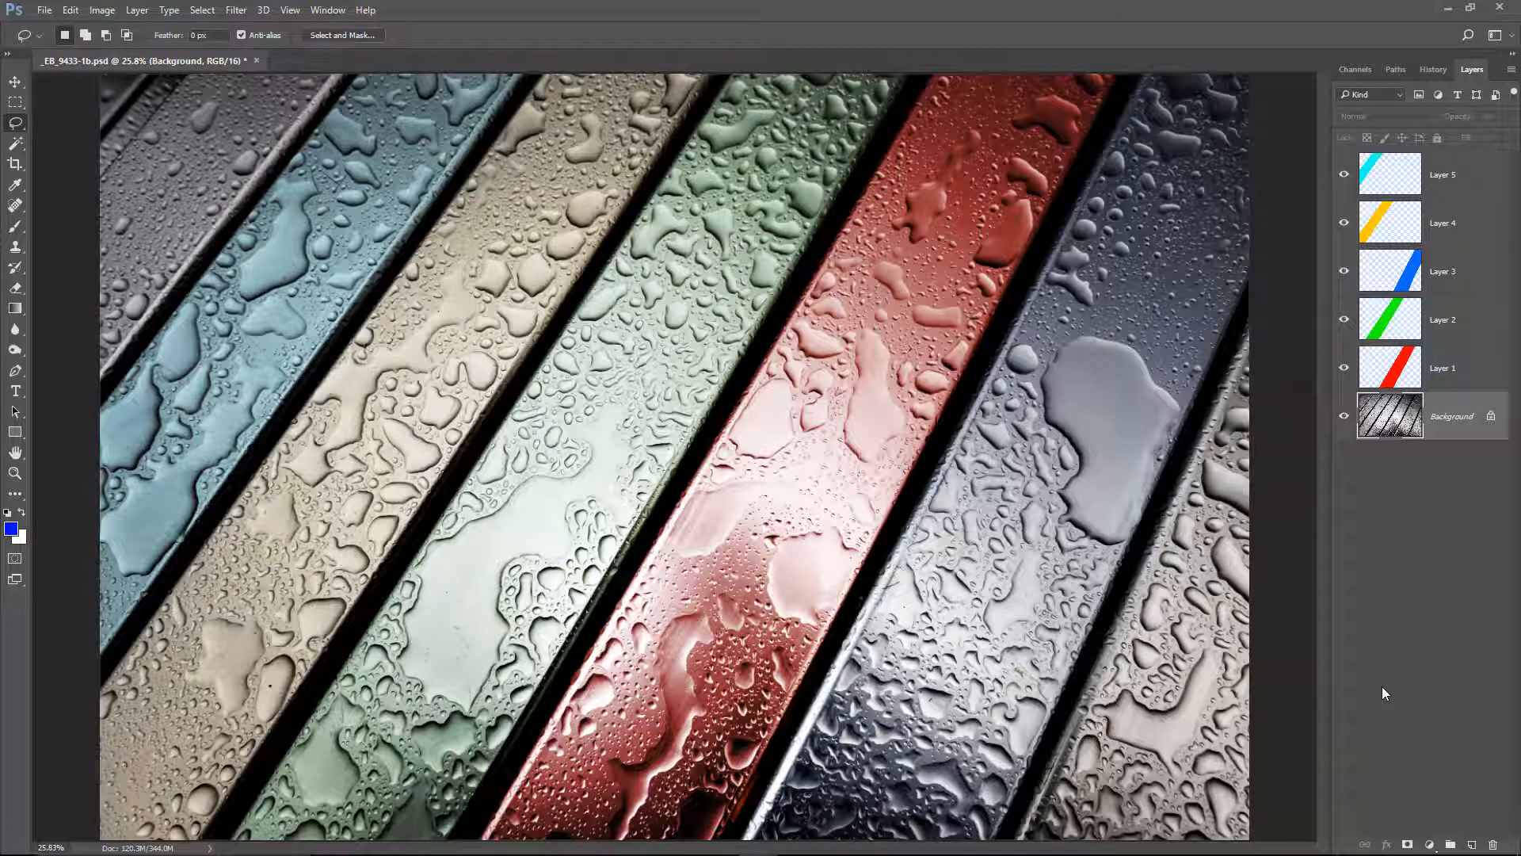
Darken the photo's edges with a Levels adjustment, setting the midtone input to 0.57 and comparing the preview before applying it
{"action": "left_click", "coordinate": [103, 11]}
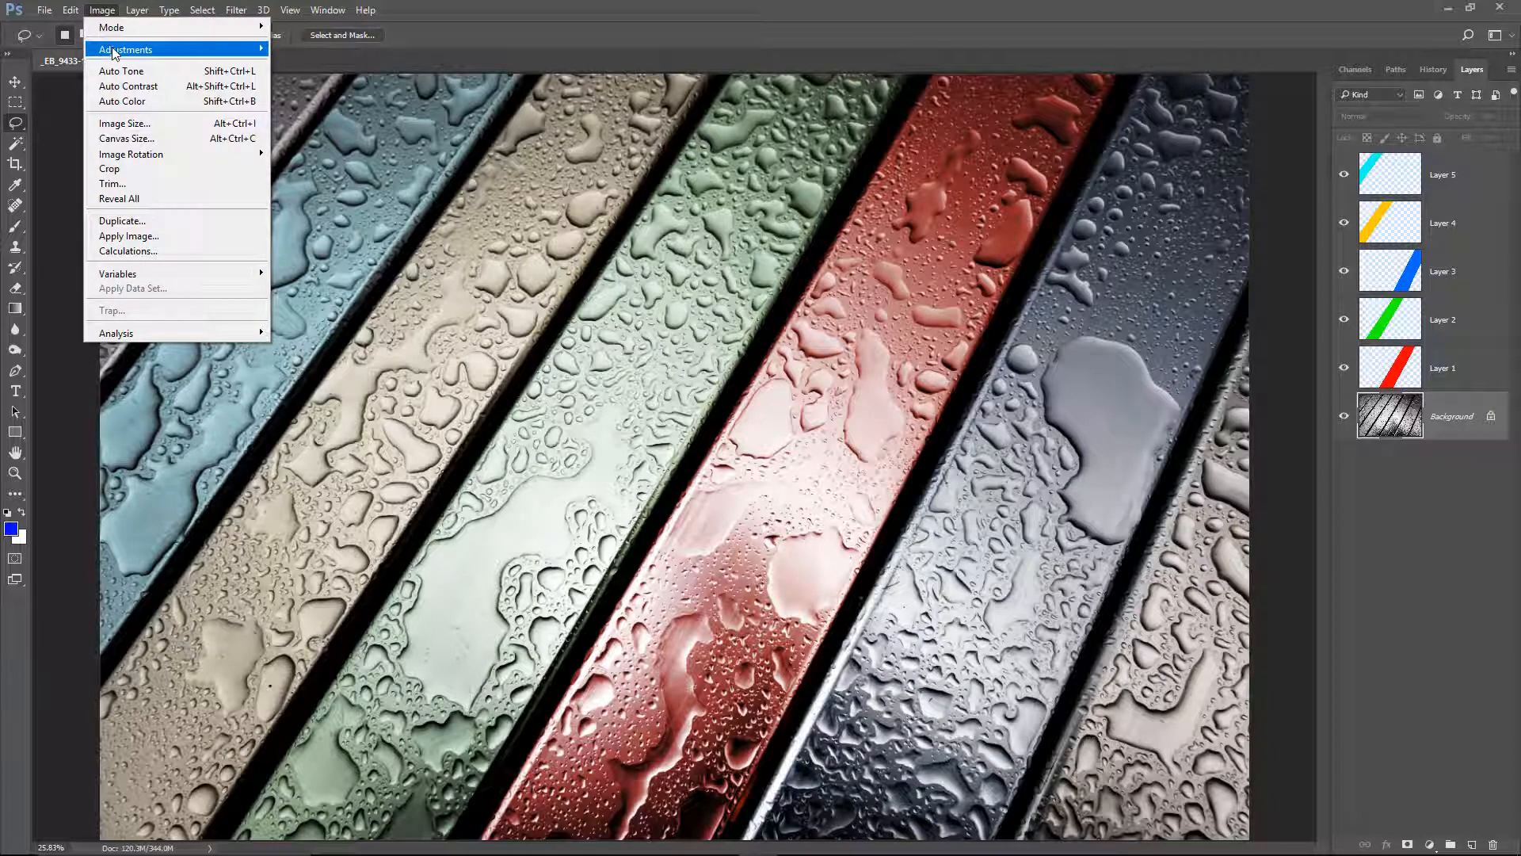
{"action": "mouse_move", "coordinate": [116, 51]}
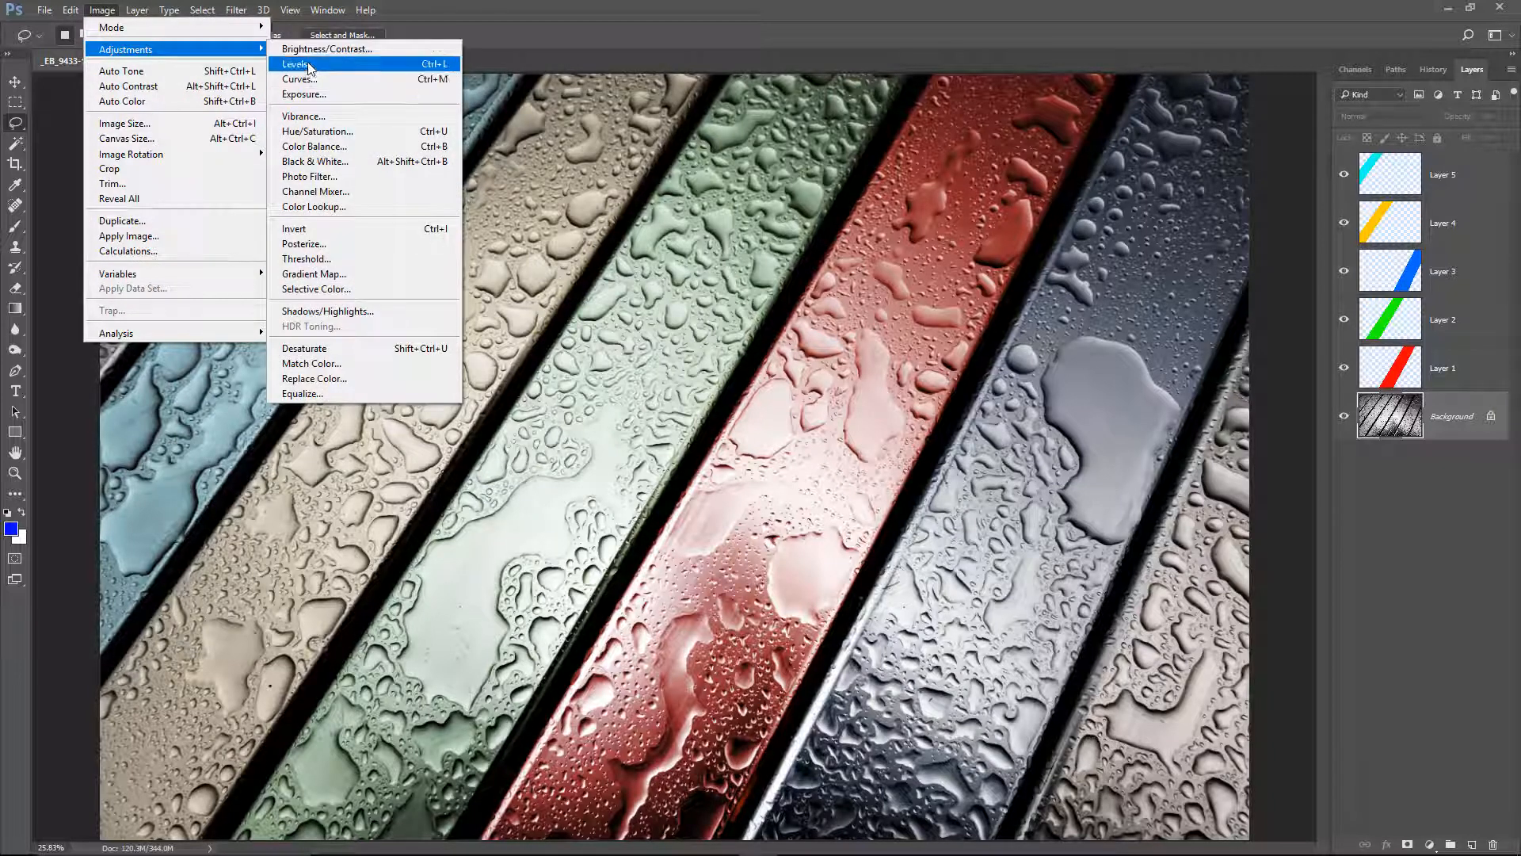
{"action": "left_click", "coordinate": [343, 65]}
{"action": "left_click_drag", "start_coordinate": [753, 360], "coordinate": [731, 317]}
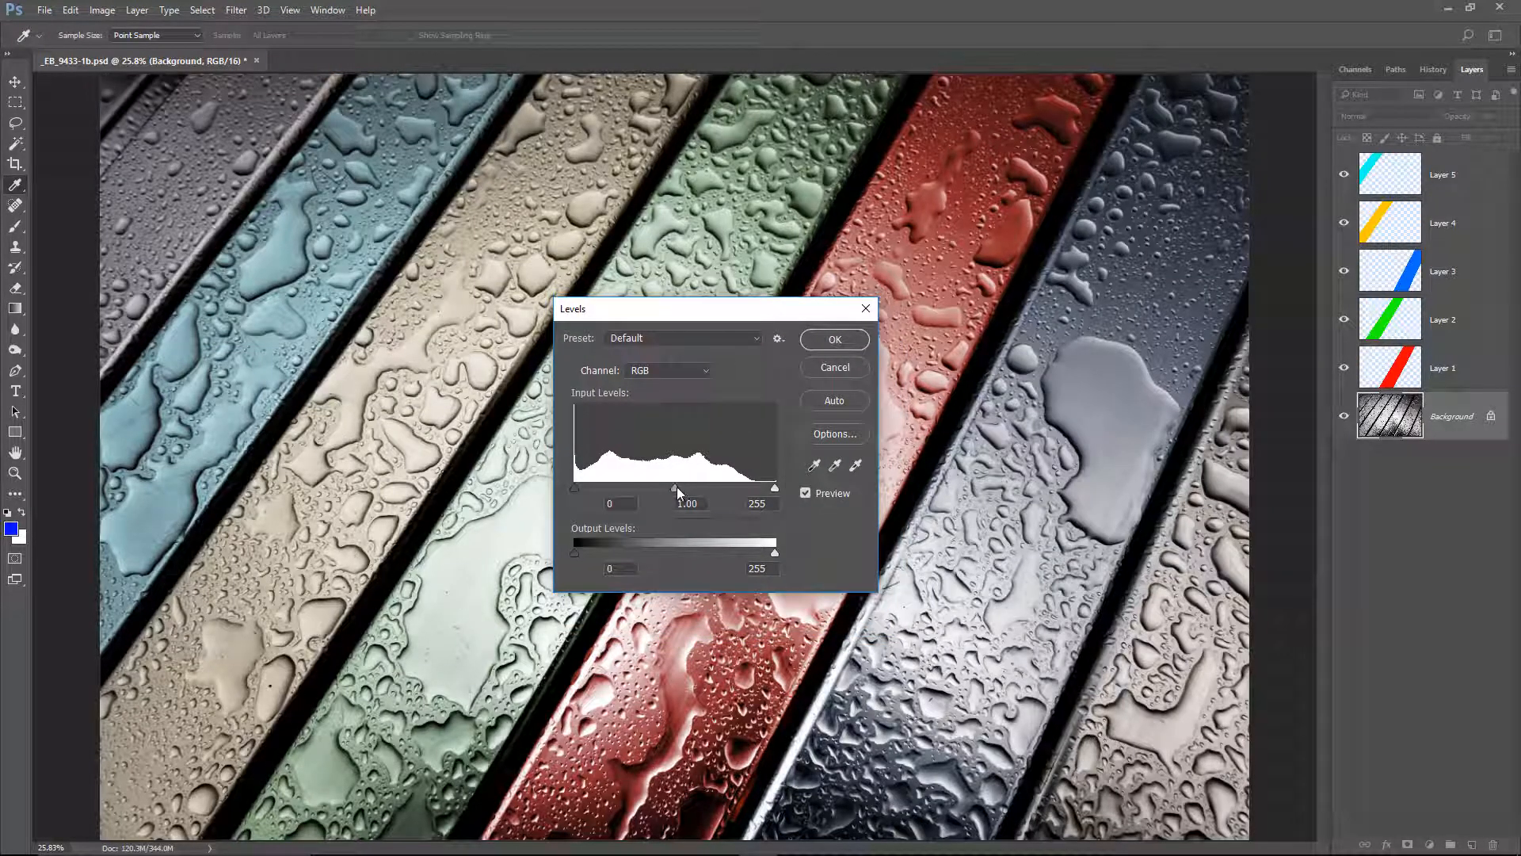
{"action": "left_click_drag", "start_coordinate": [675, 488], "coordinate": [708, 489]}
{"action": "left_click", "coordinate": [803, 494]}
{"action": "left_click", "coordinate": [804, 496]}
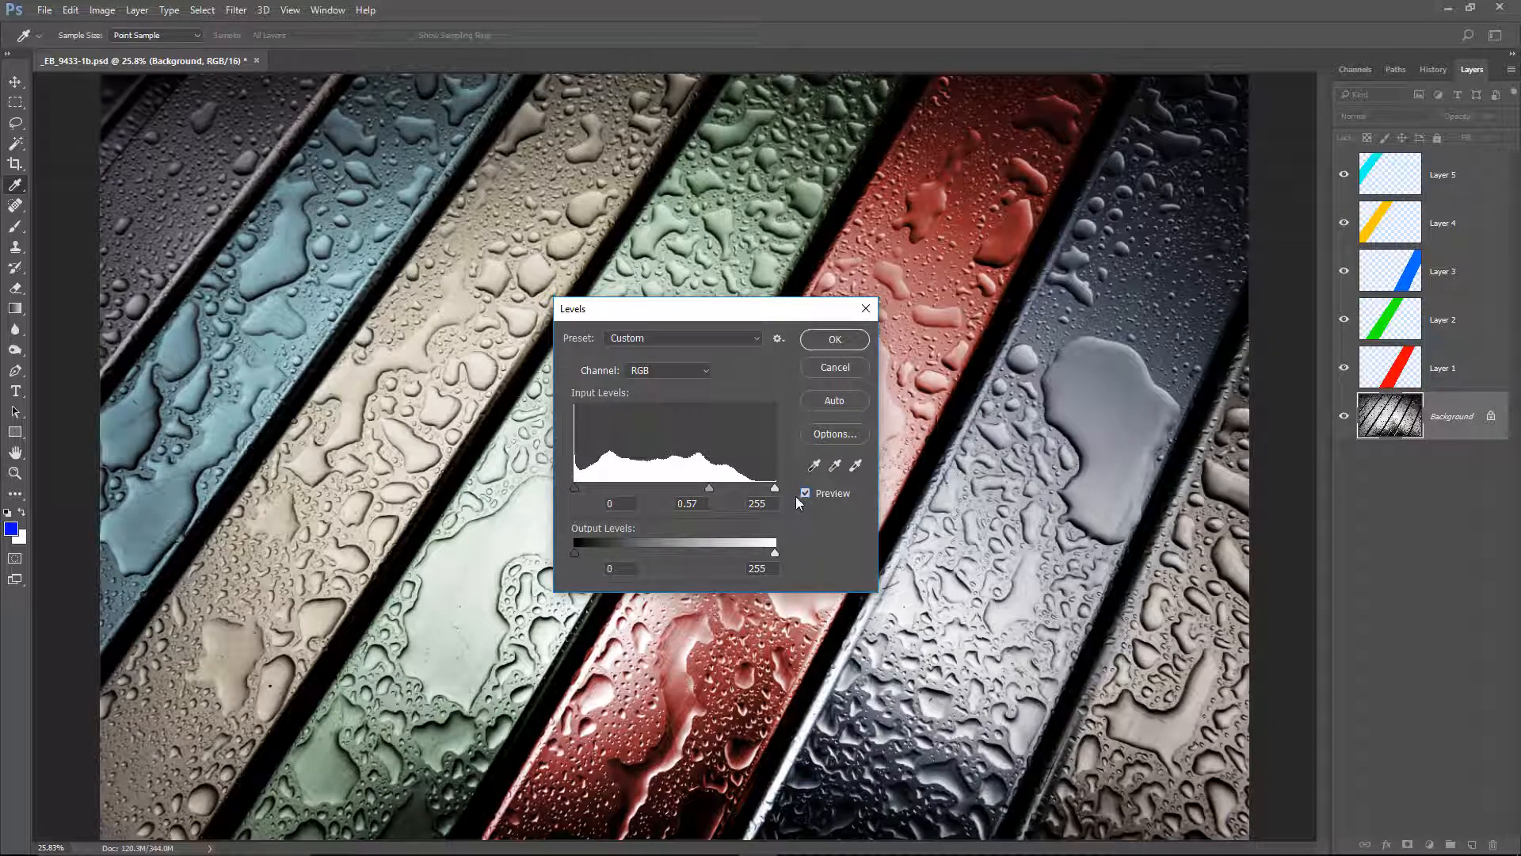
{"action": "left_click", "coordinate": [804, 494]}
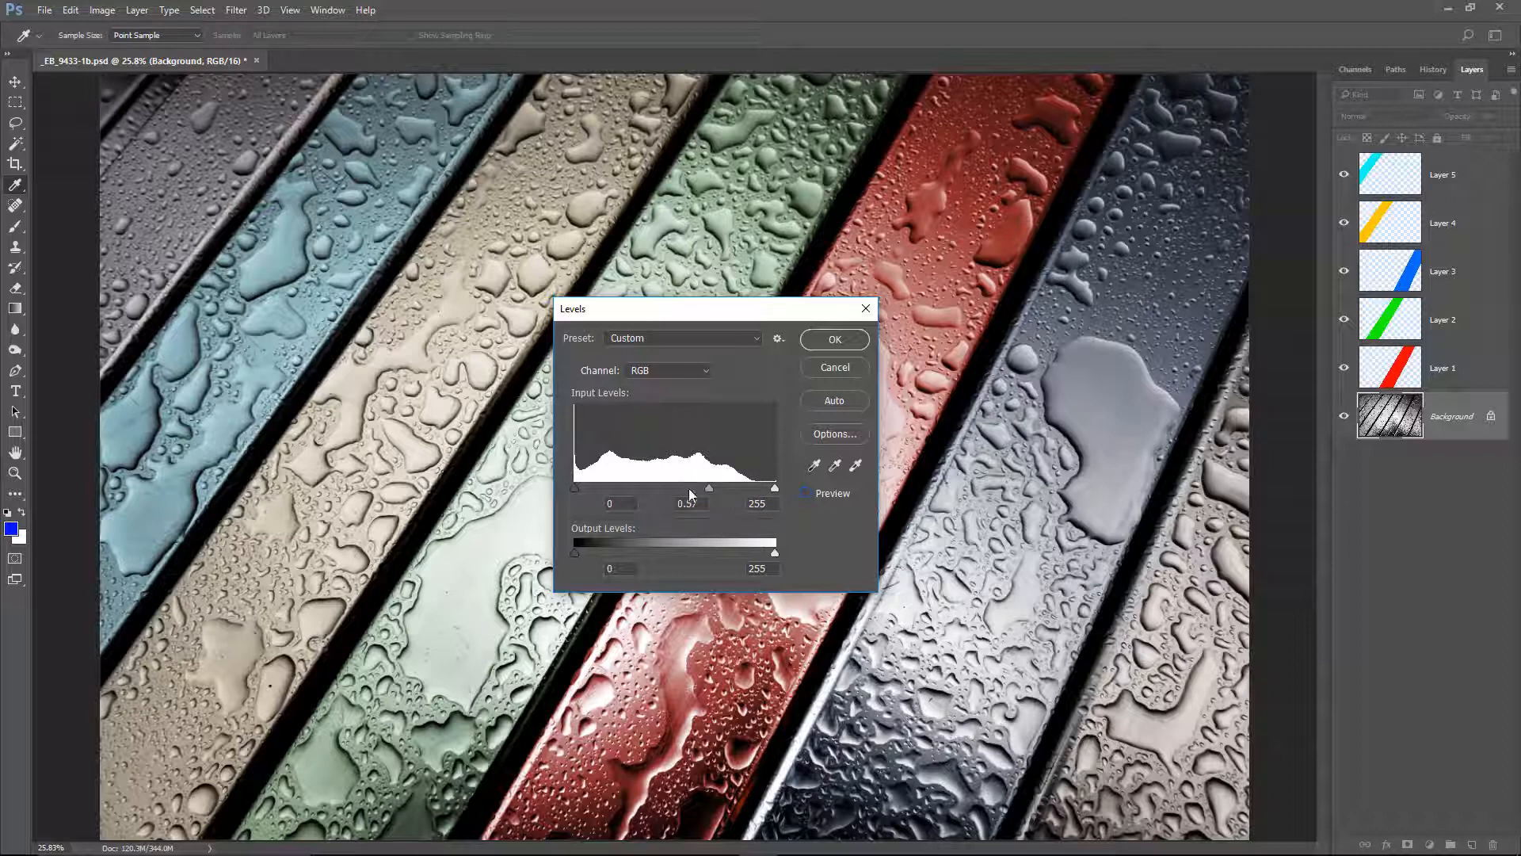
{"action": "left_click", "coordinate": [806, 495]}
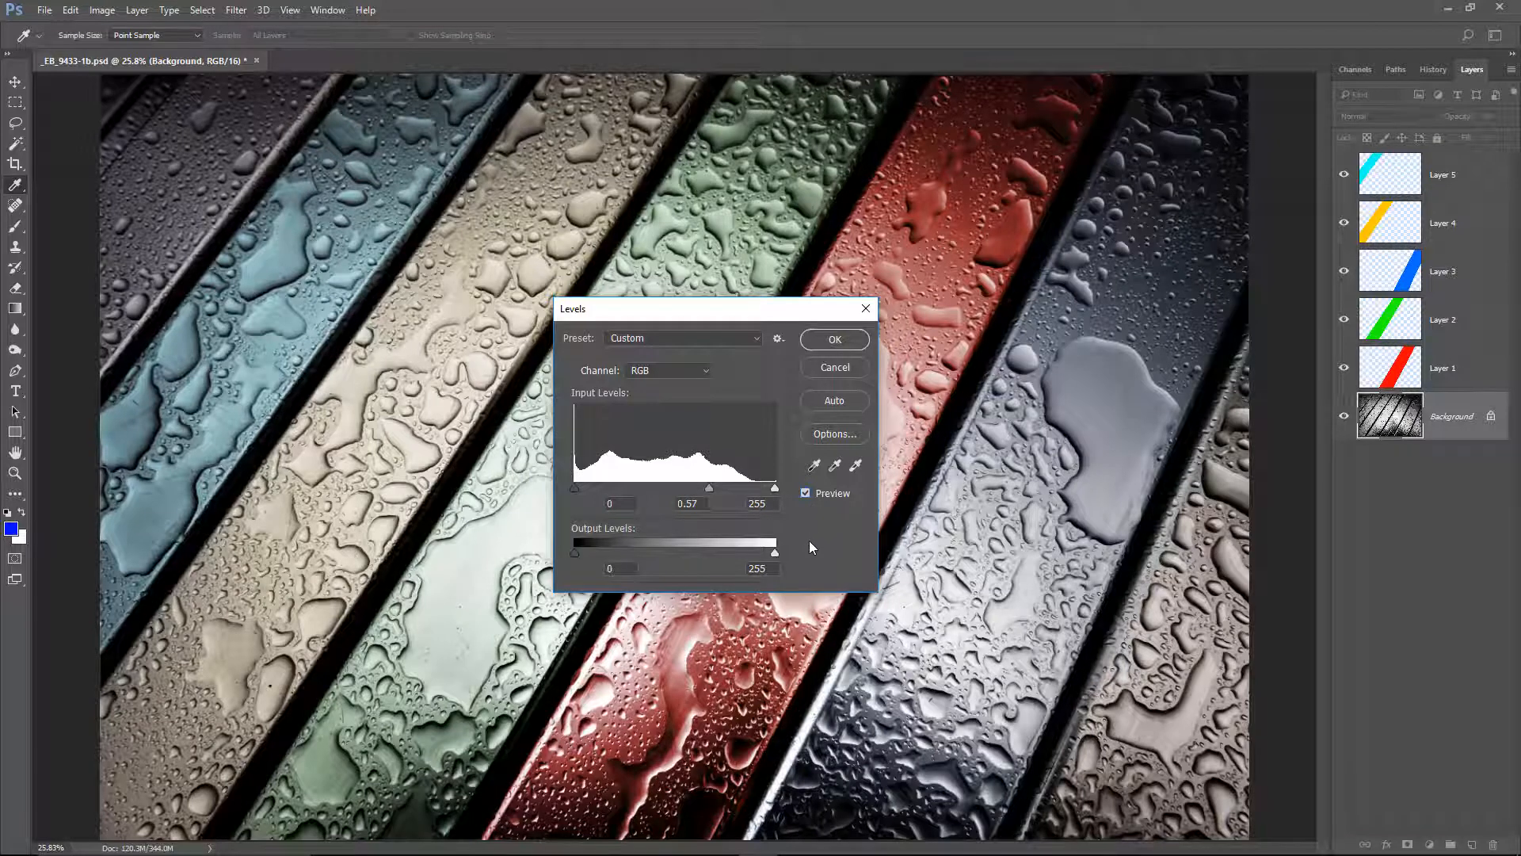
{"action": "left_click", "coordinate": [834, 339]}
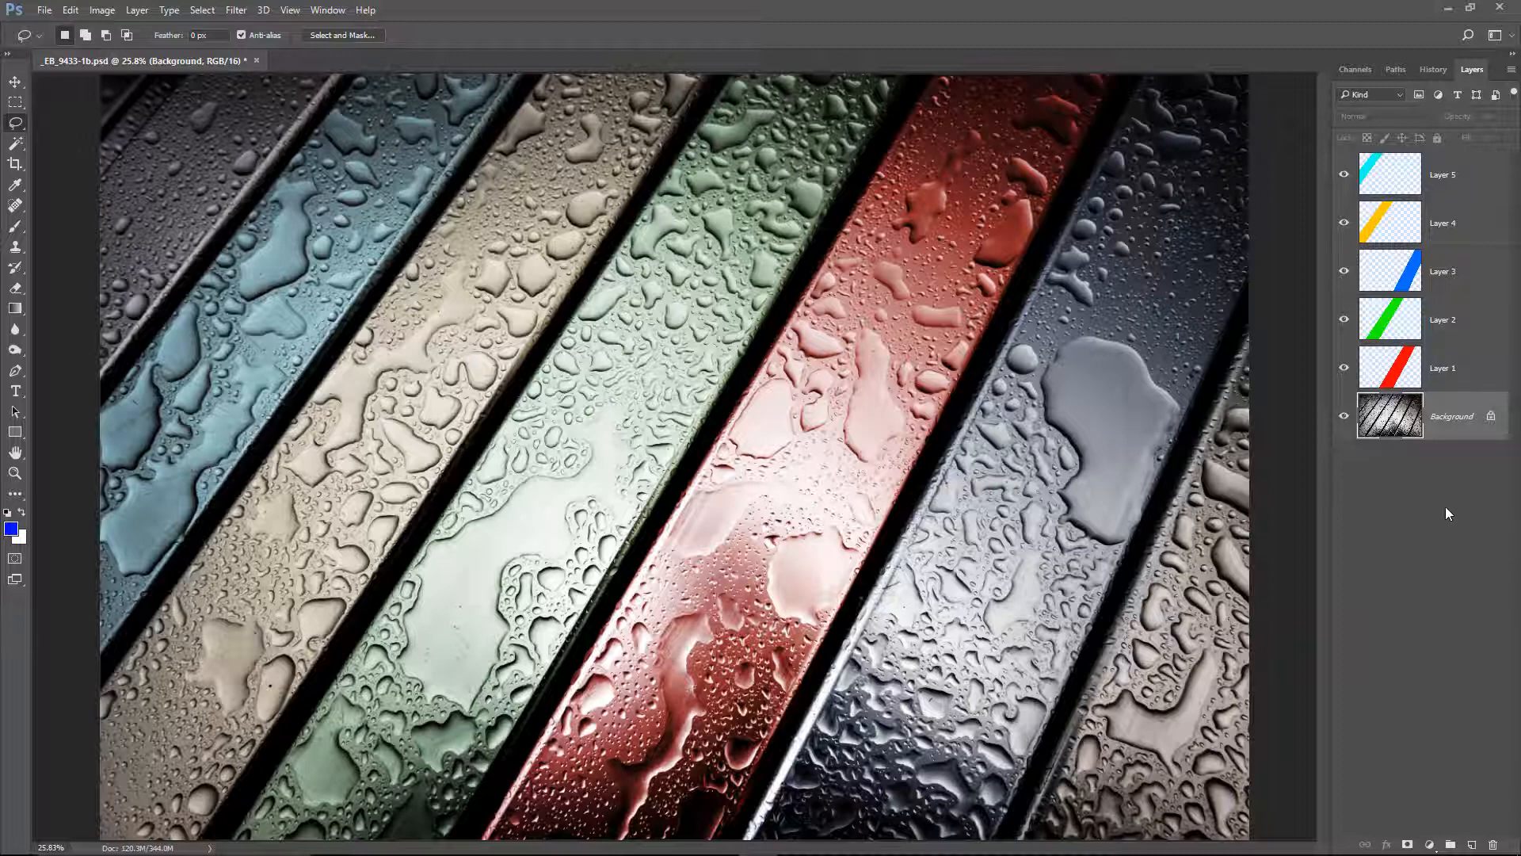
Flatten the image into a single Background layer and duplicate that layer
{"action": "left_click", "coordinate": [1511, 70]}
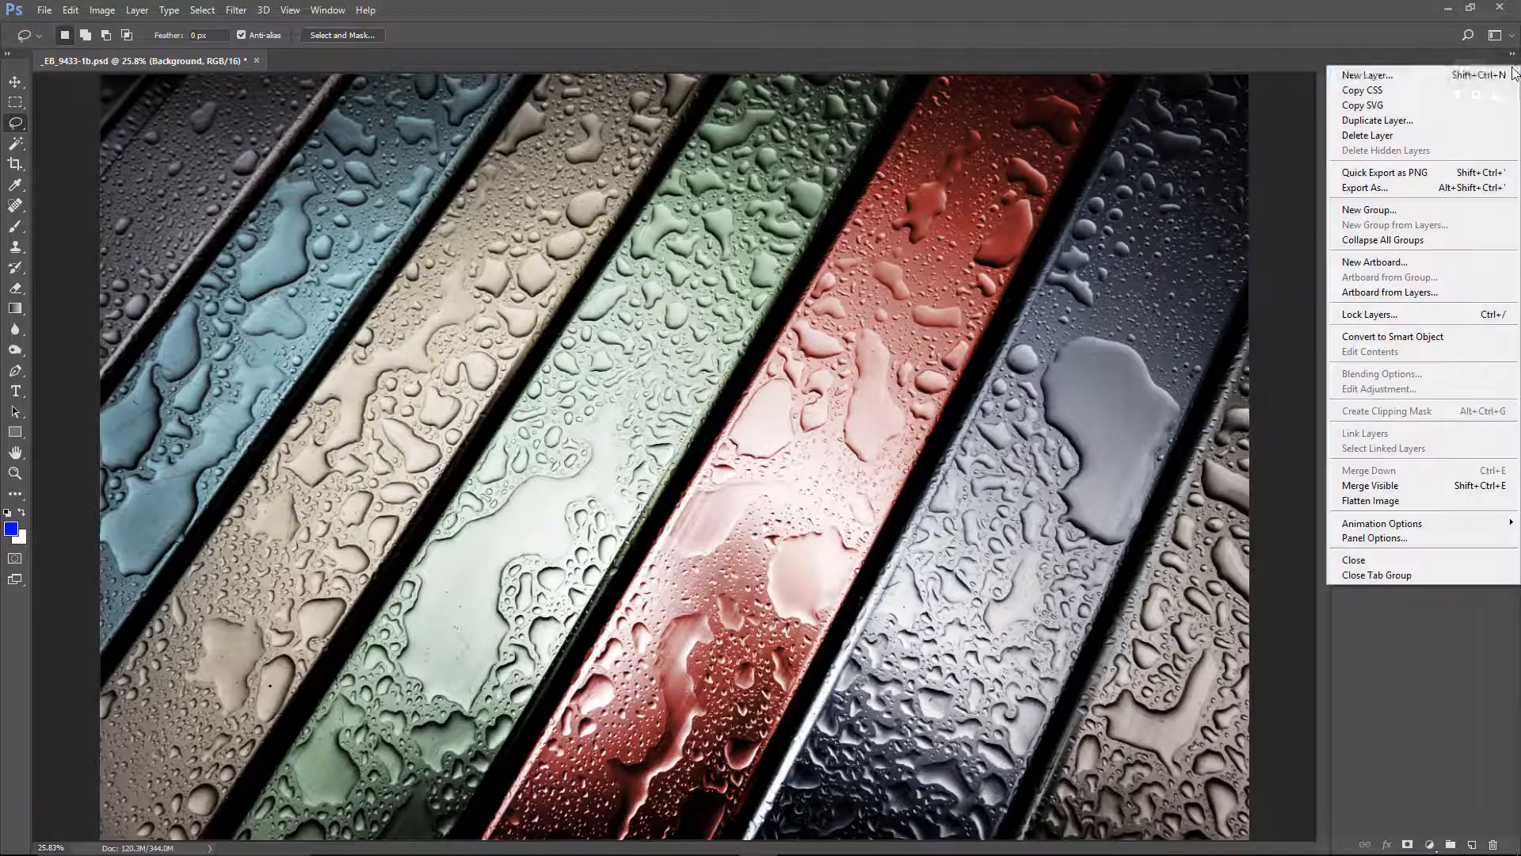
{"action": "left_click", "coordinate": [1400, 503]}
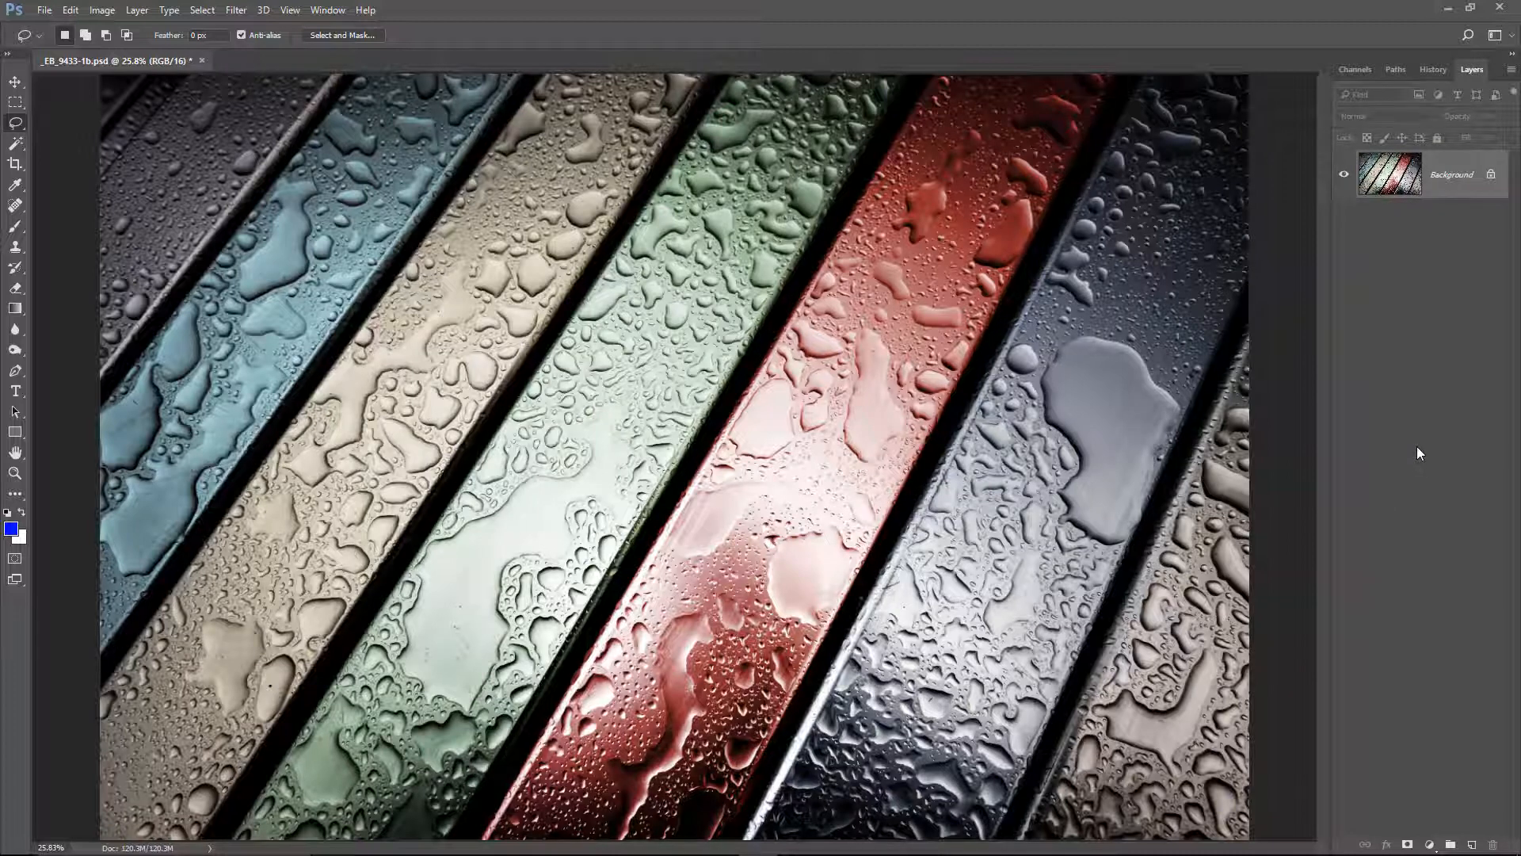
{"action": "key", "text": "z"}
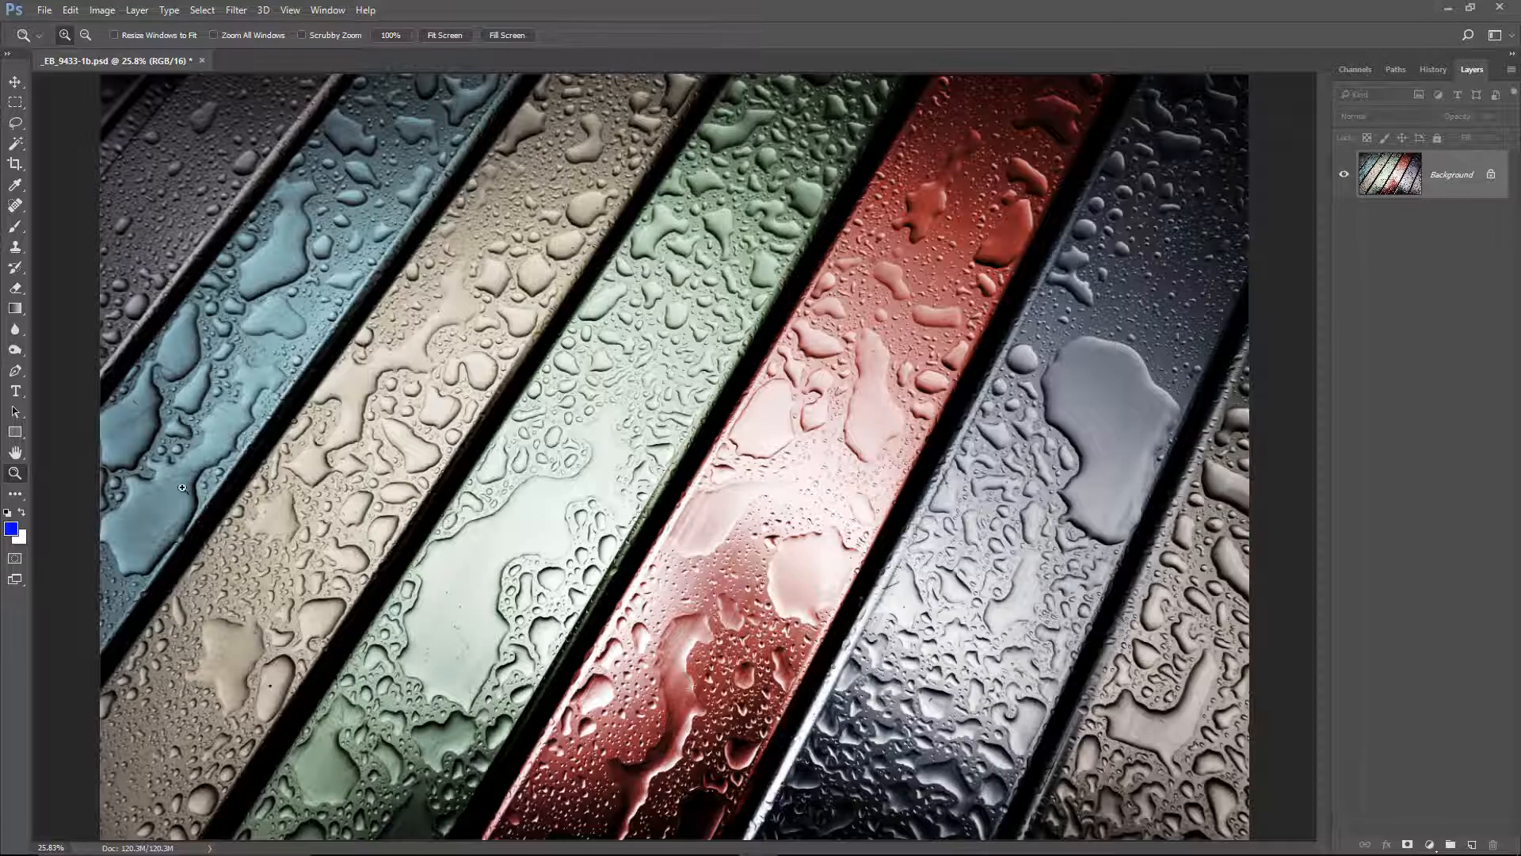
{"action": "double_click", "coordinate": [19, 480]}
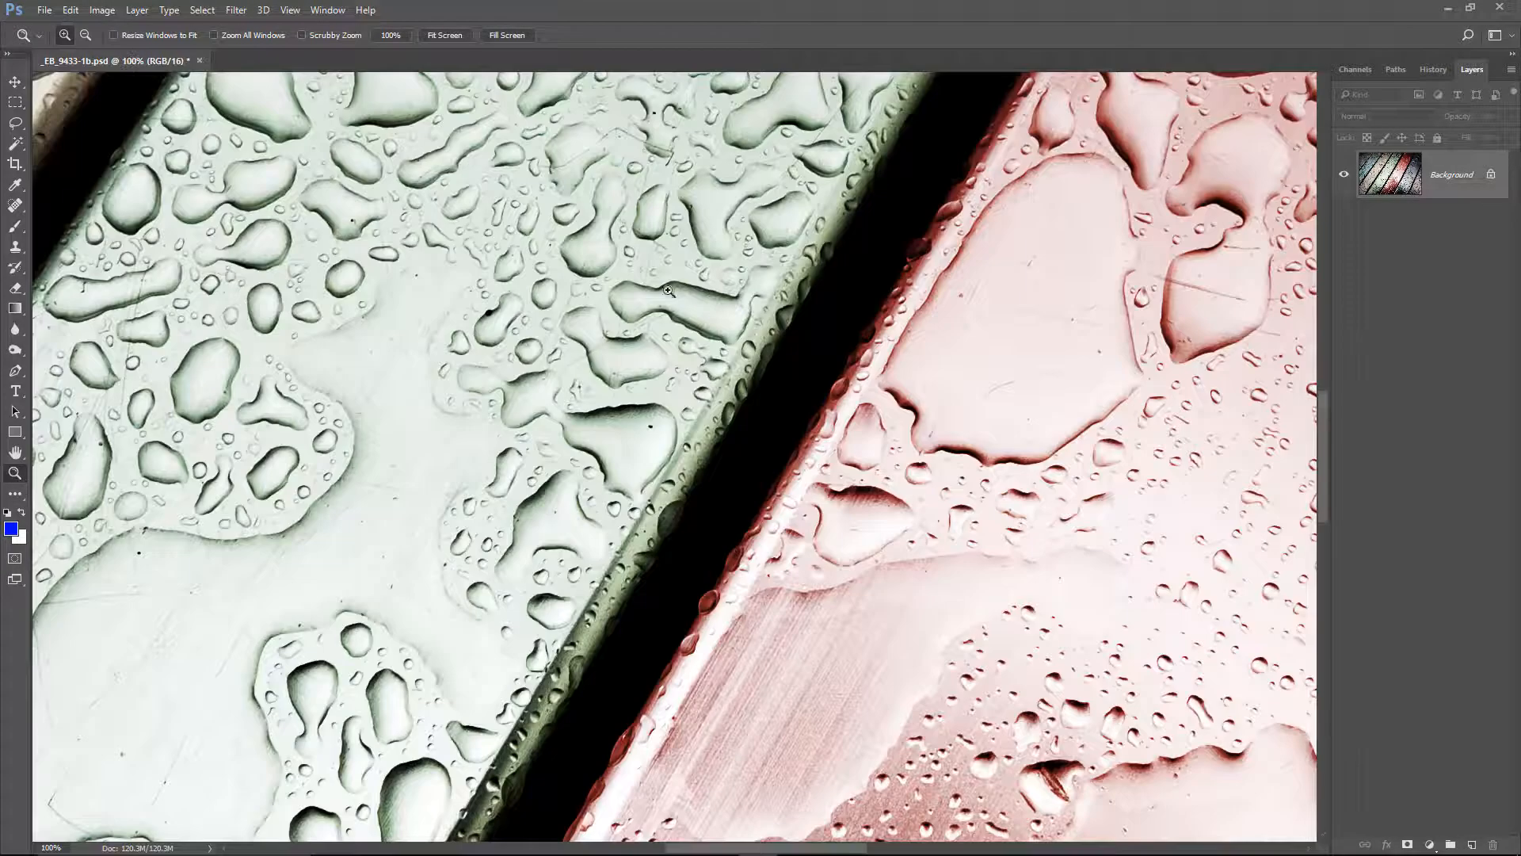
{"action": "left_click_drag", "start_coordinate": [690, 194], "coordinate": [820, 615]}
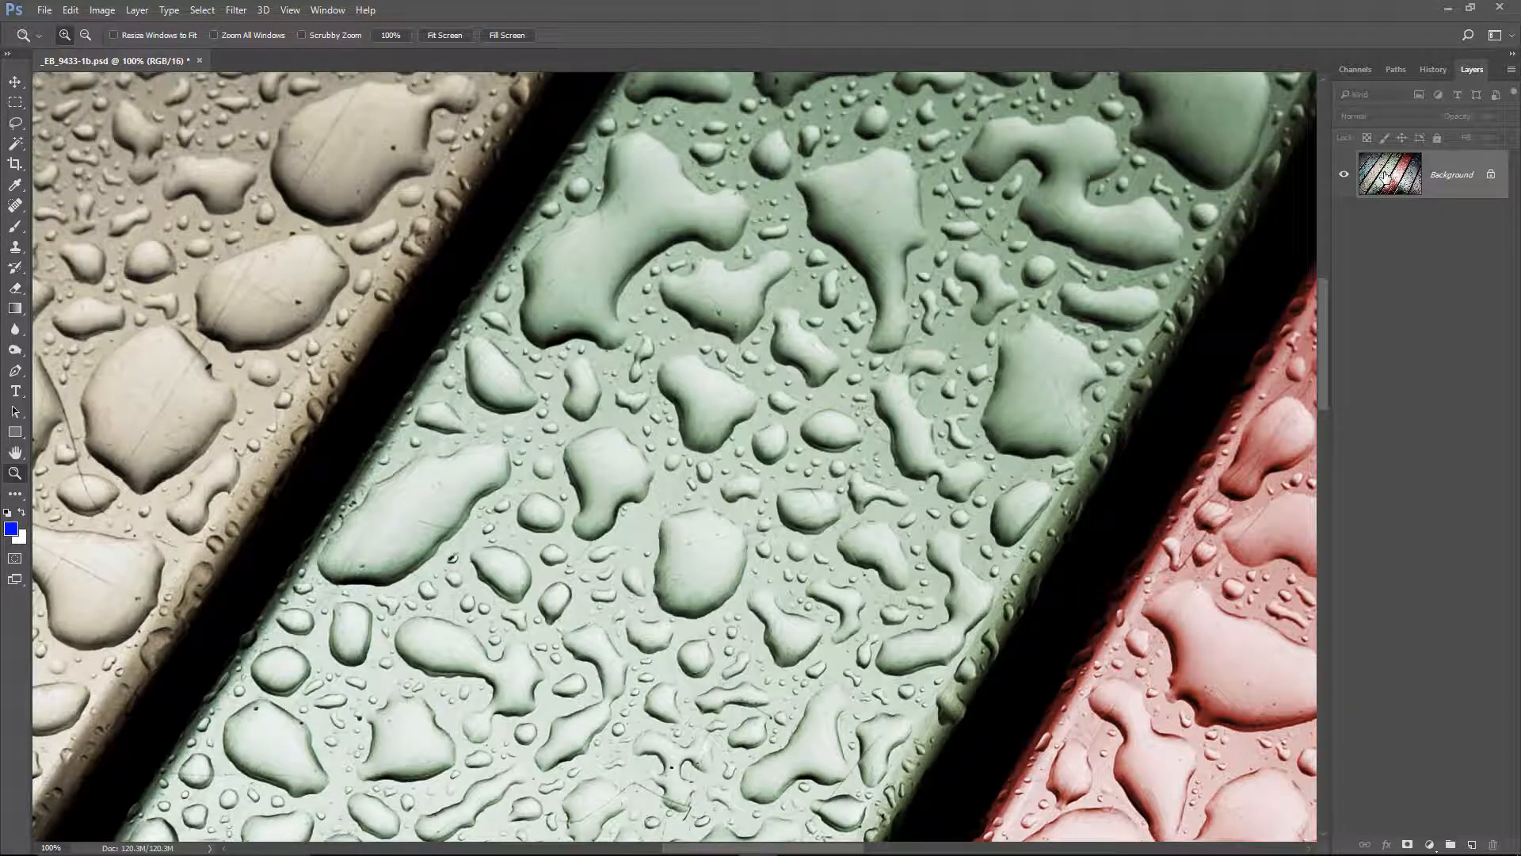
{"action": "key", "text": "ctrl+j"}
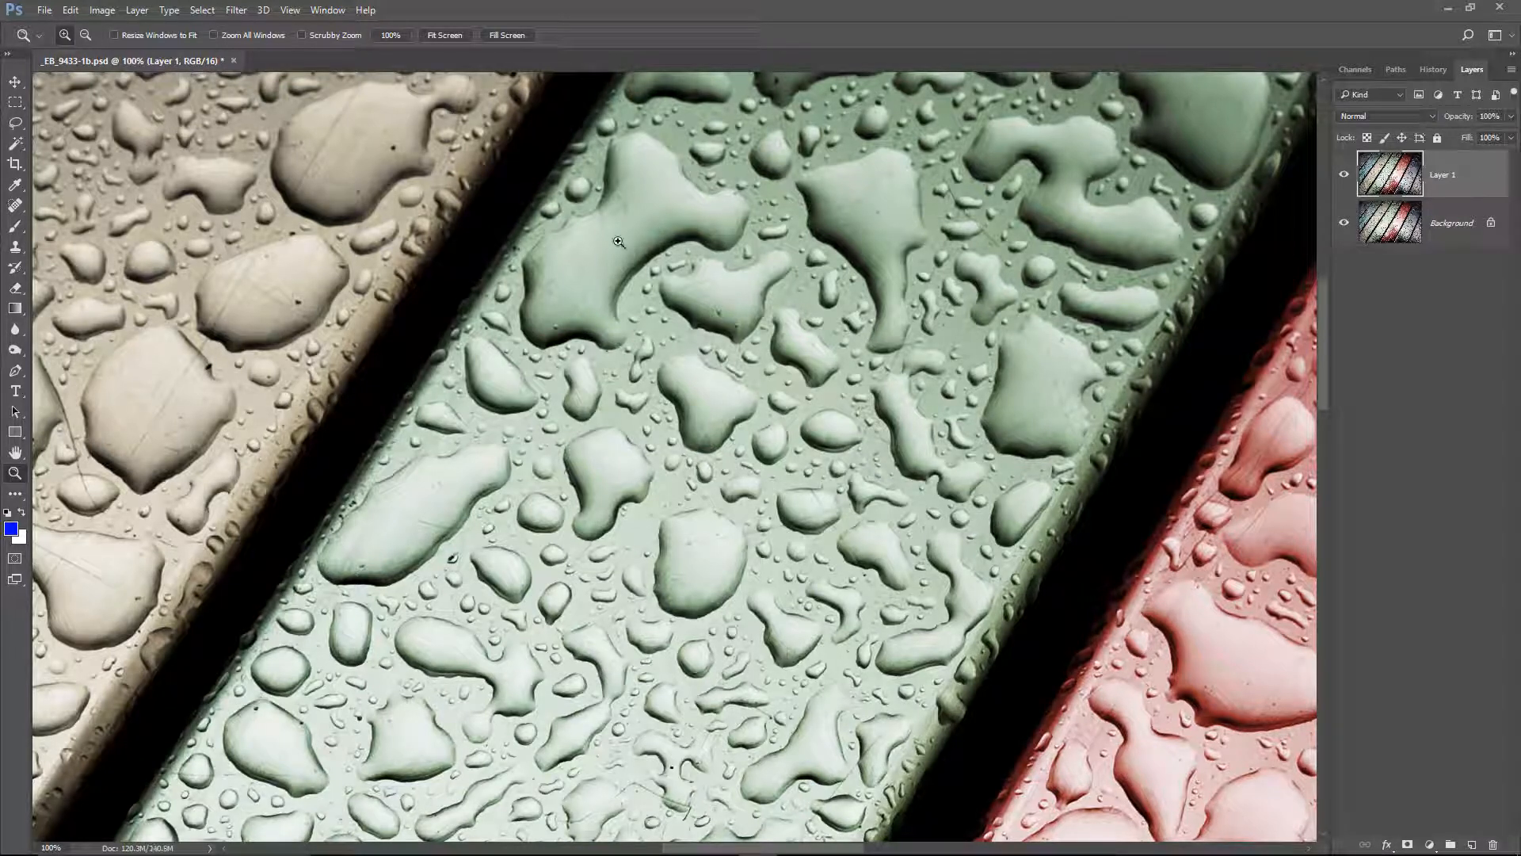
Apply a High Pass filter with a 7.0-pixel radius to the duplicate layer and set its blend mode to Overlay
{"action": "left_click", "coordinate": [238, 13]}
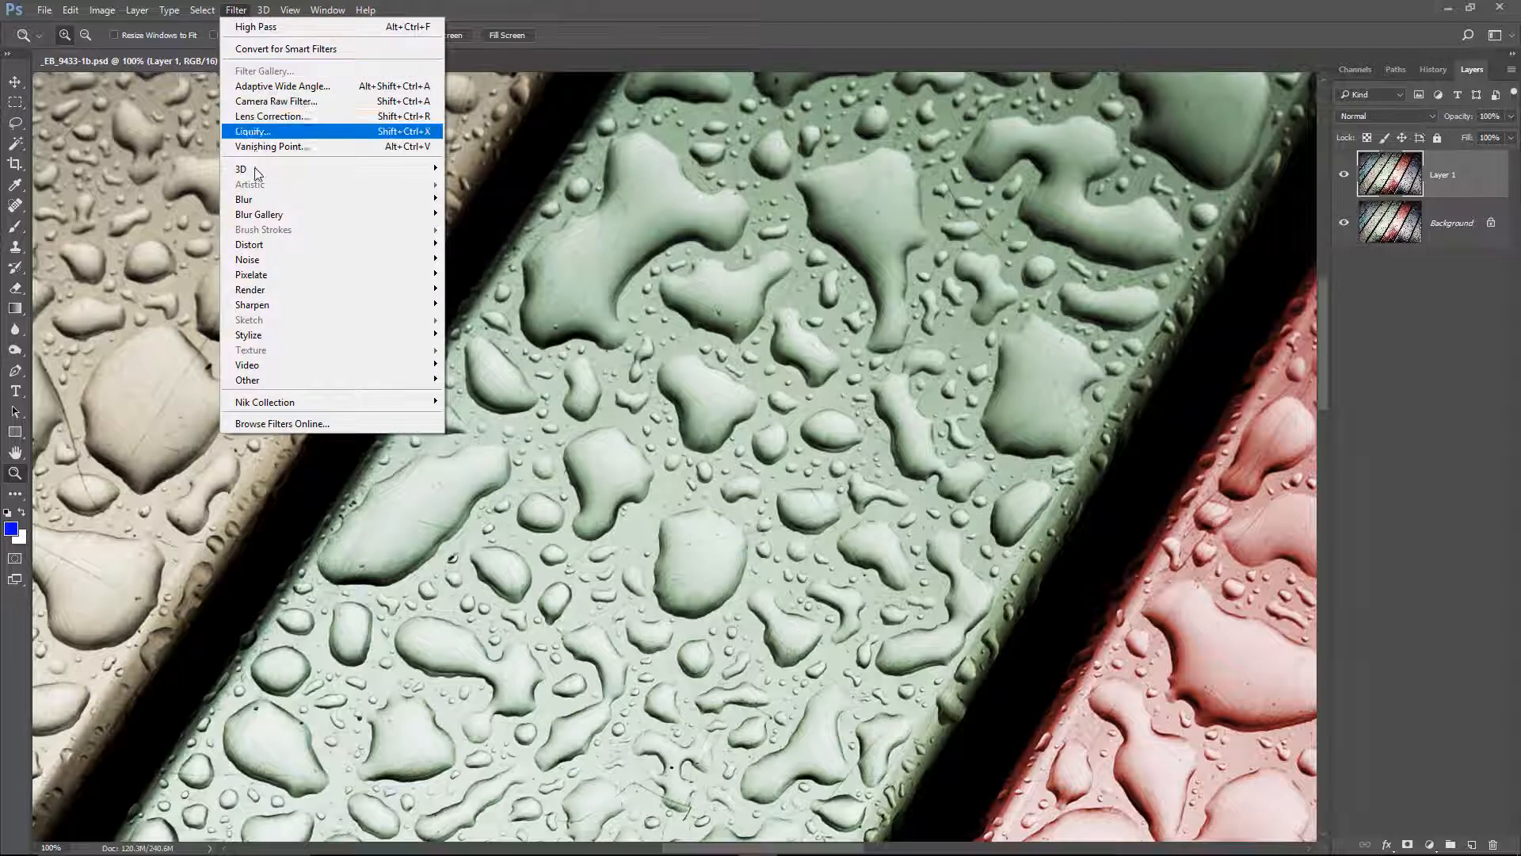
{"action": "mouse_move", "coordinate": [264, 383]}
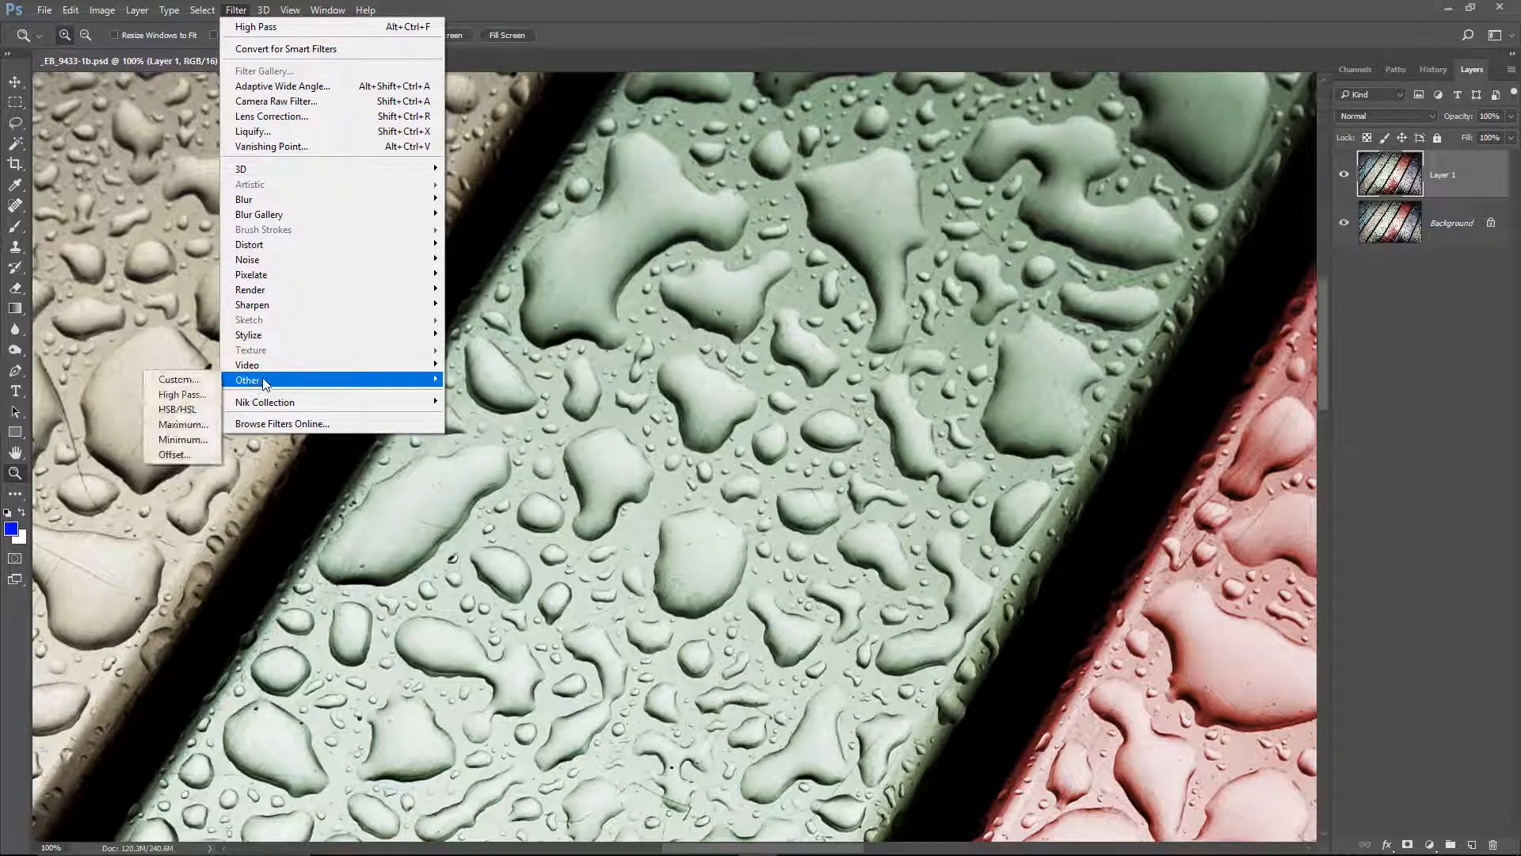
{"action": "left_click", "coordinate": [182, 394]}
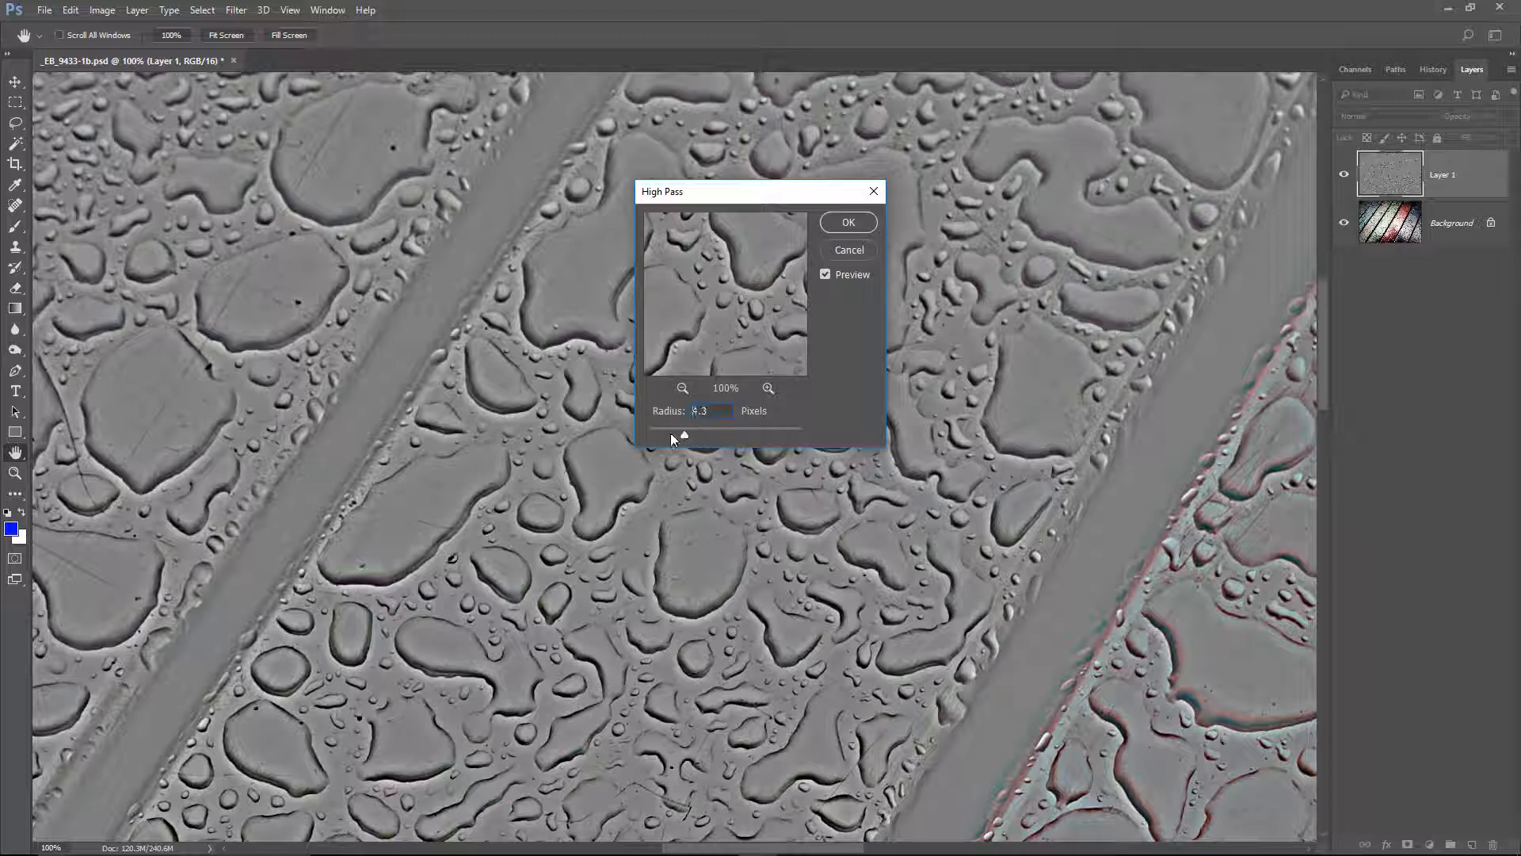
{"action": "left_click_drag", "start_coordinate": [671, 434], "coordinate": [710, 435]}
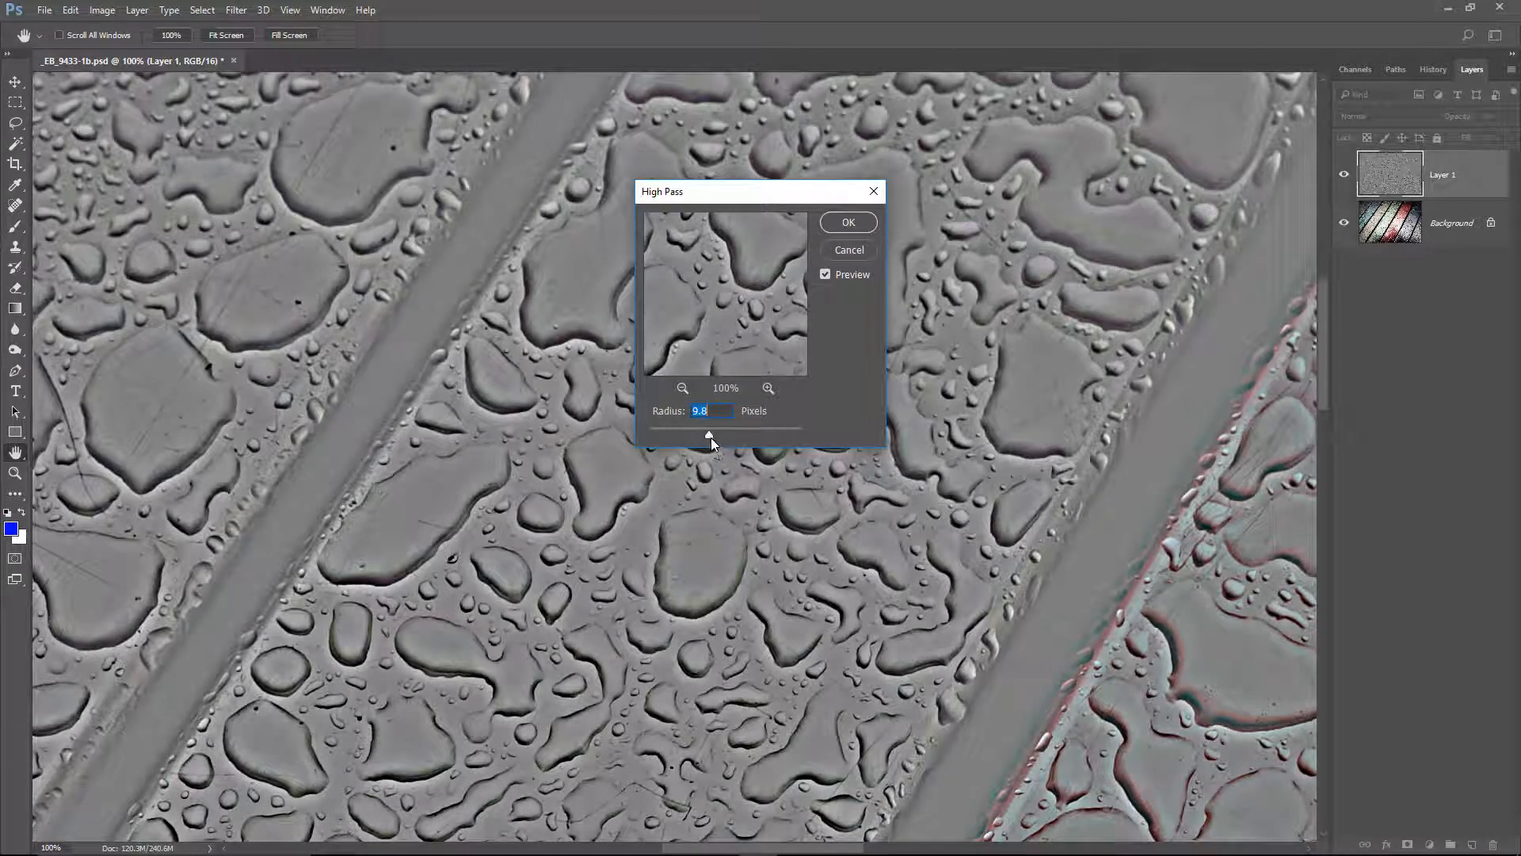
{"action": "left_click_drag", "start_coordinate": [701, 433], "coordinate": [697, 435]}
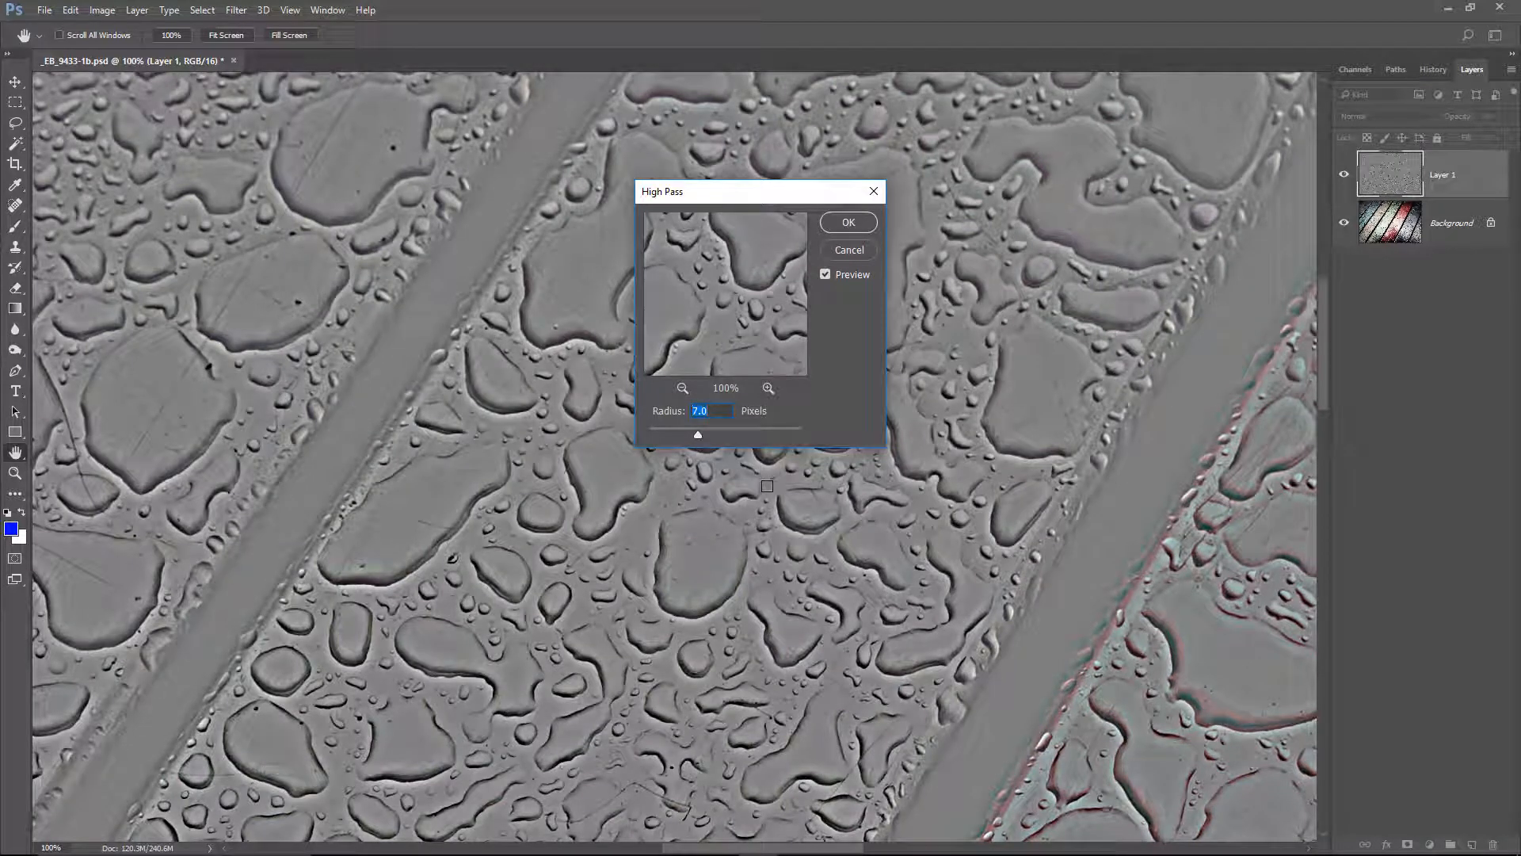
{"action": "left_click", "coordinate": [848, 225]}
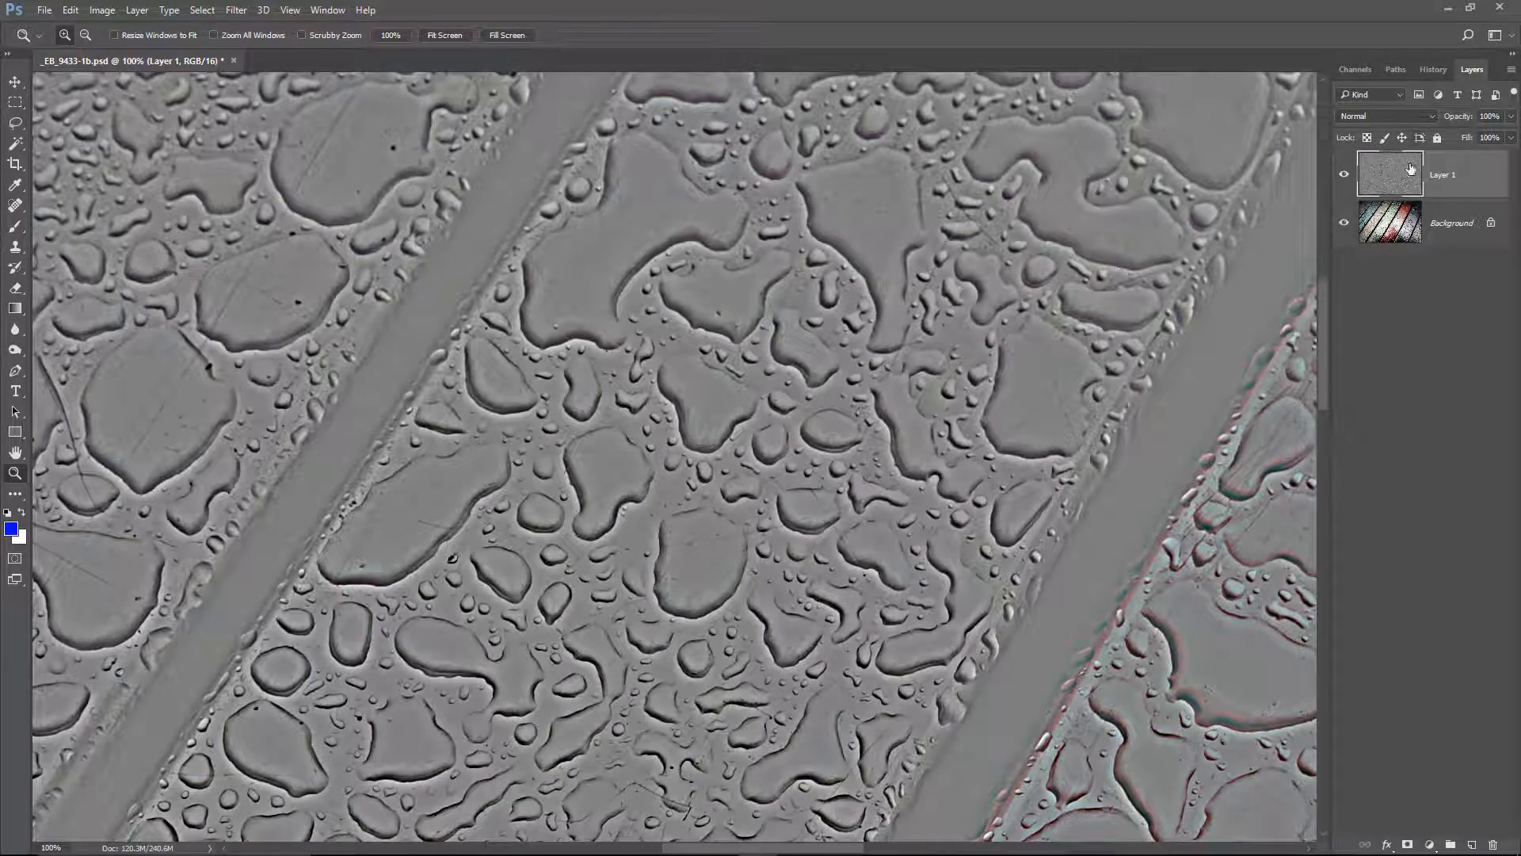
{"action": "left_click", "coordinate": [1435, 116]}
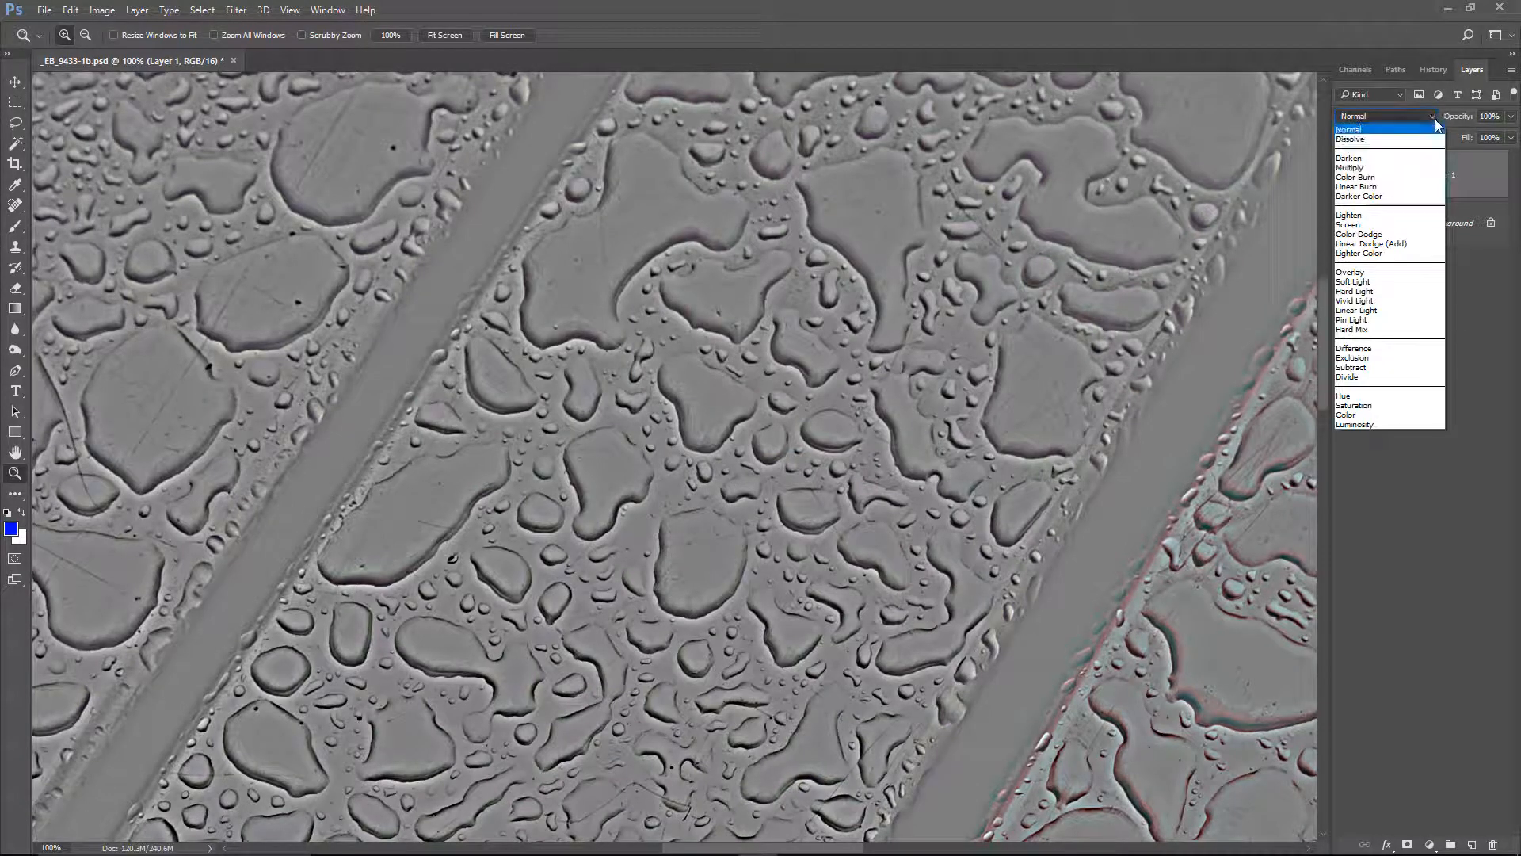
{"action": "left_click", "coordinate": [1385, 273]}
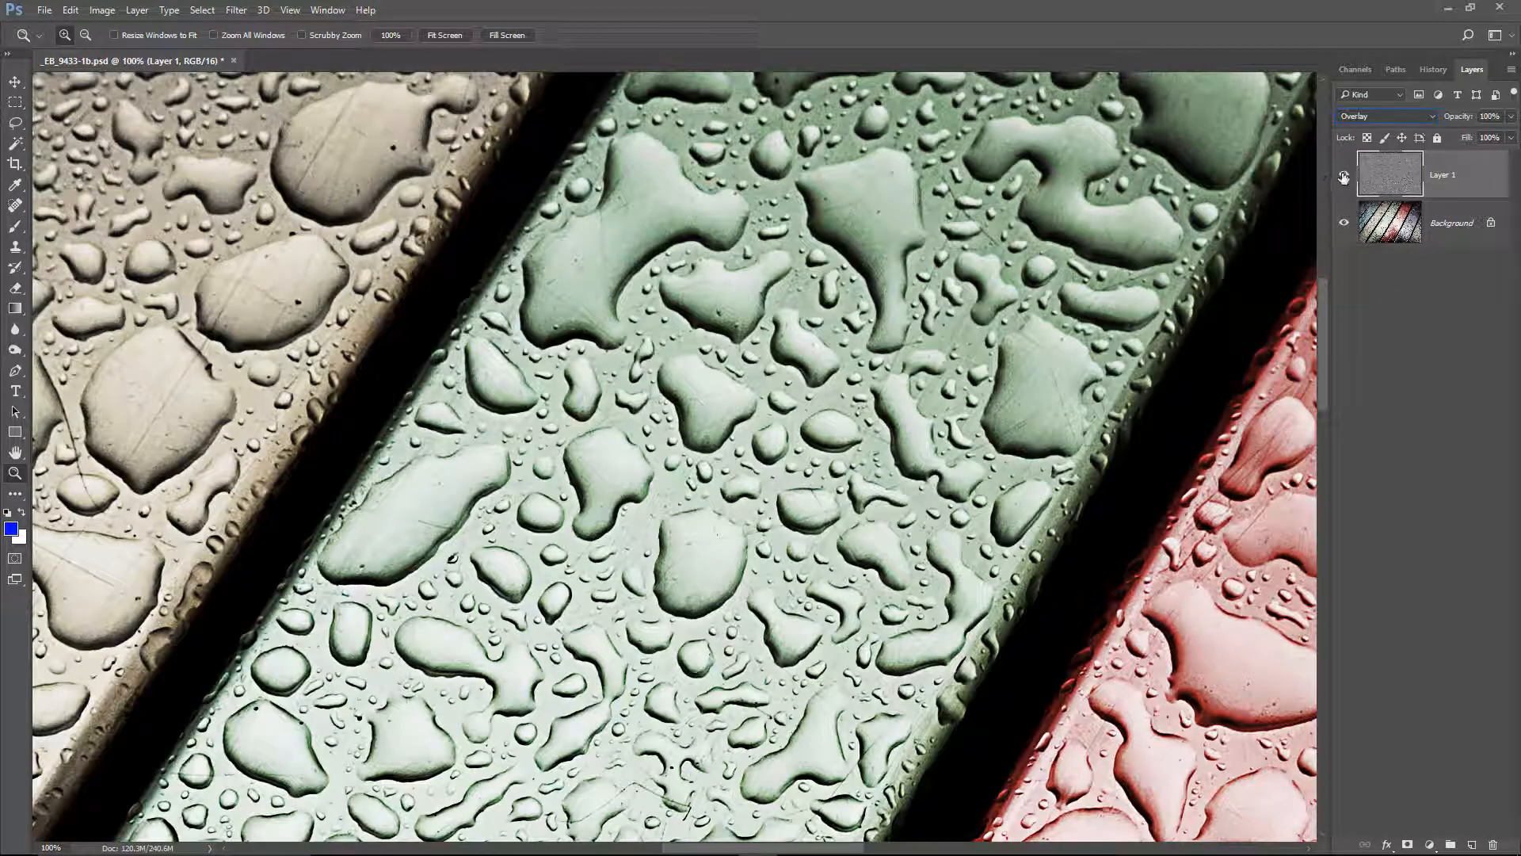
Toggle the High Pass layer's visibility several times to compare the photo with and without sharpening, leaving the layer on
{"action": "left_click", "coordinate": [1343, 175]}
{"action": "left_click", "coordinate": [1343, 177]}
{"action": "left_click", "coordinate": [1343, 178]}
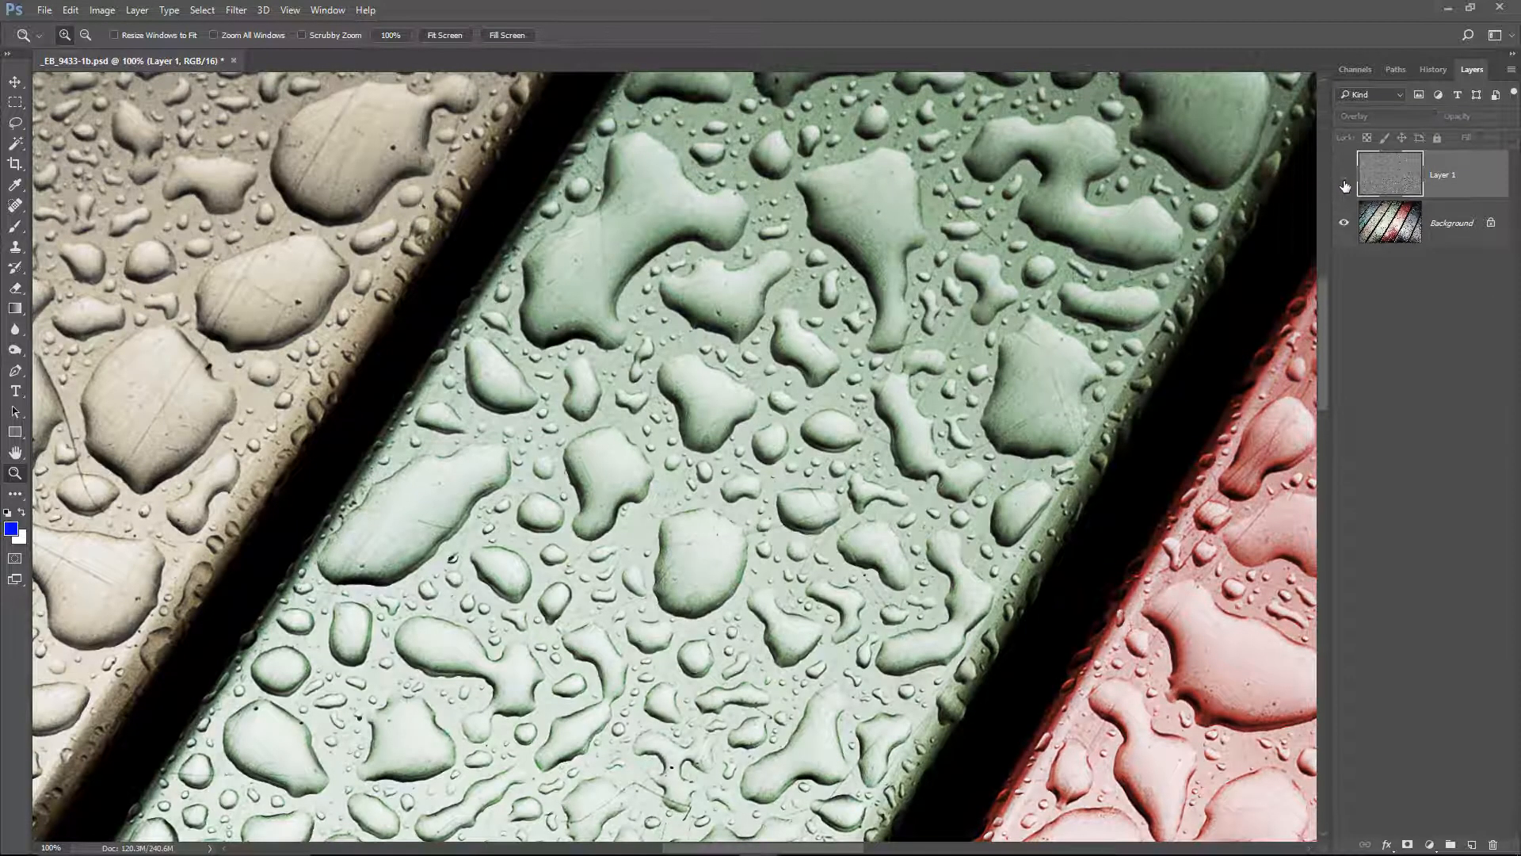
{"action": "left_click", "coordinate": [1343, 176]}
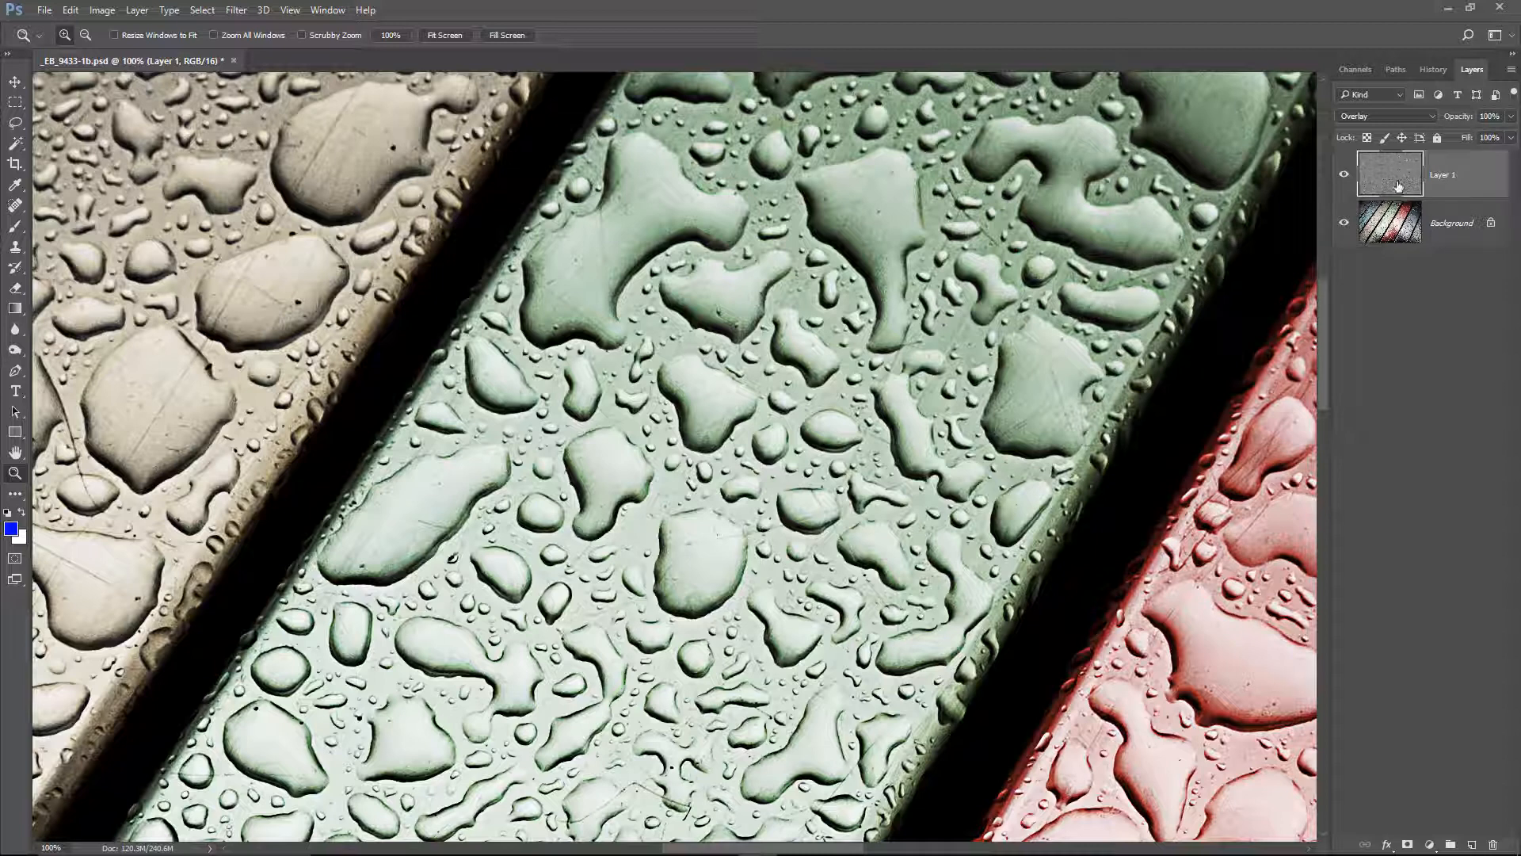
{"action": "left_click", "coordinate": [1343, 176]}
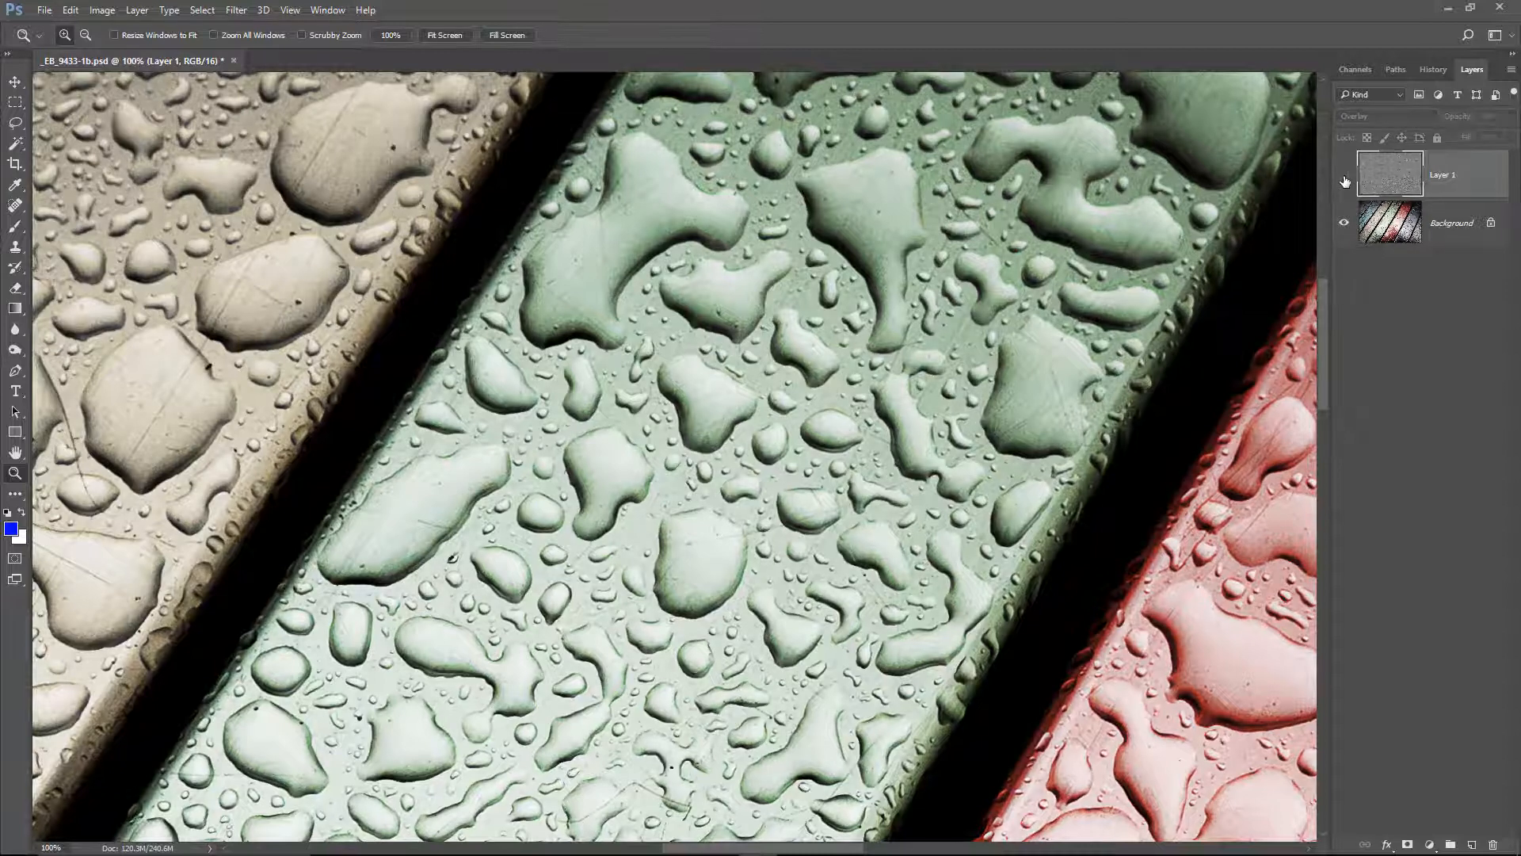
{"action": "left_click", "coordinate": [1345, 176]}
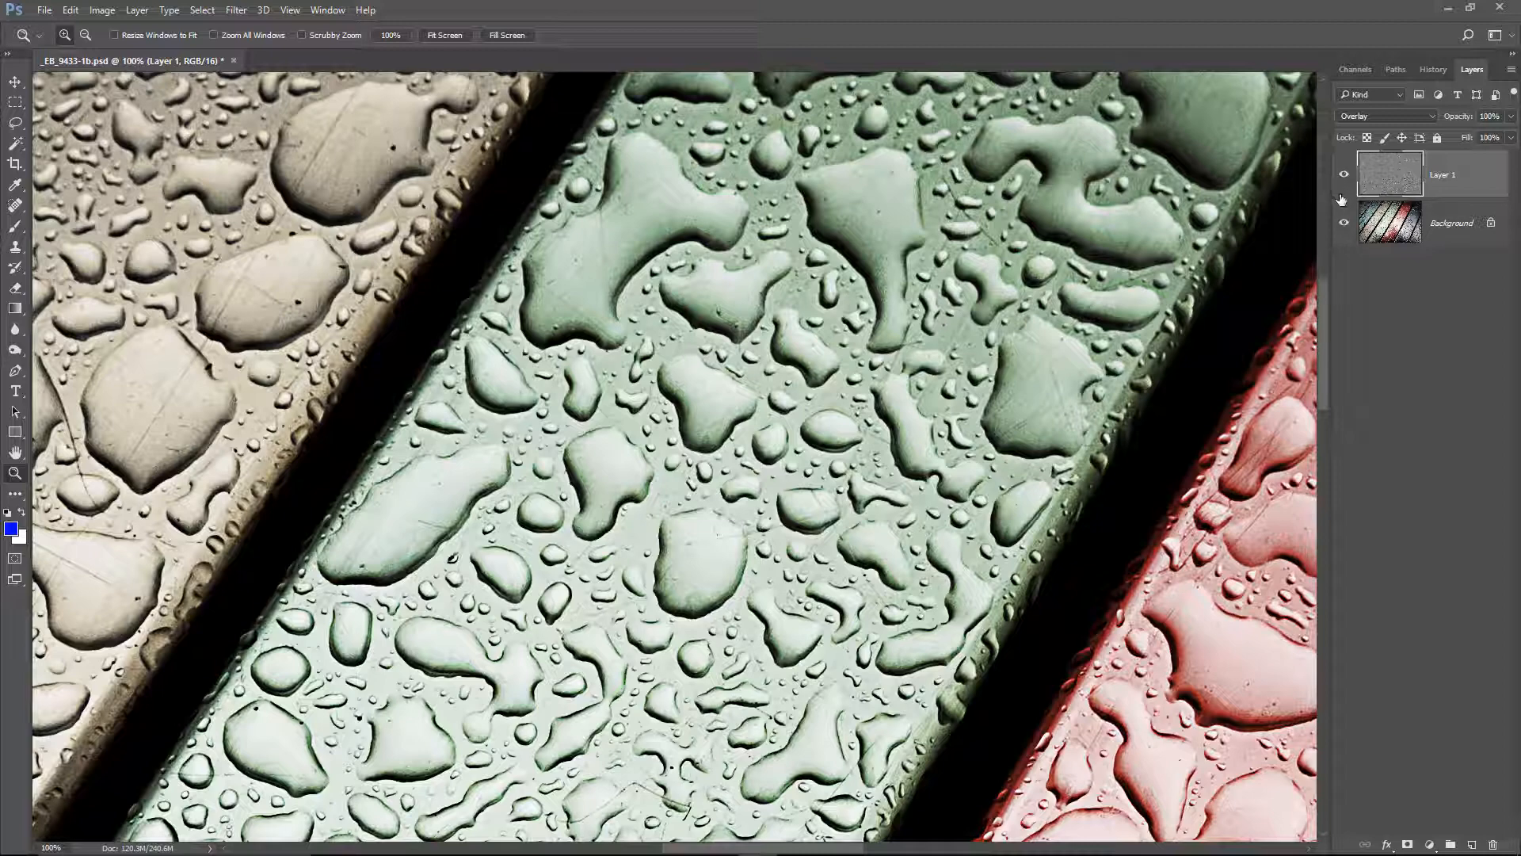
Compare the finished coloured image _EB_9433-1c.psd with the unedited photo _EB_9433-3 by alternating between the two documents, ending on the finished one
{"action": "key", "text": "ctrl+0"}
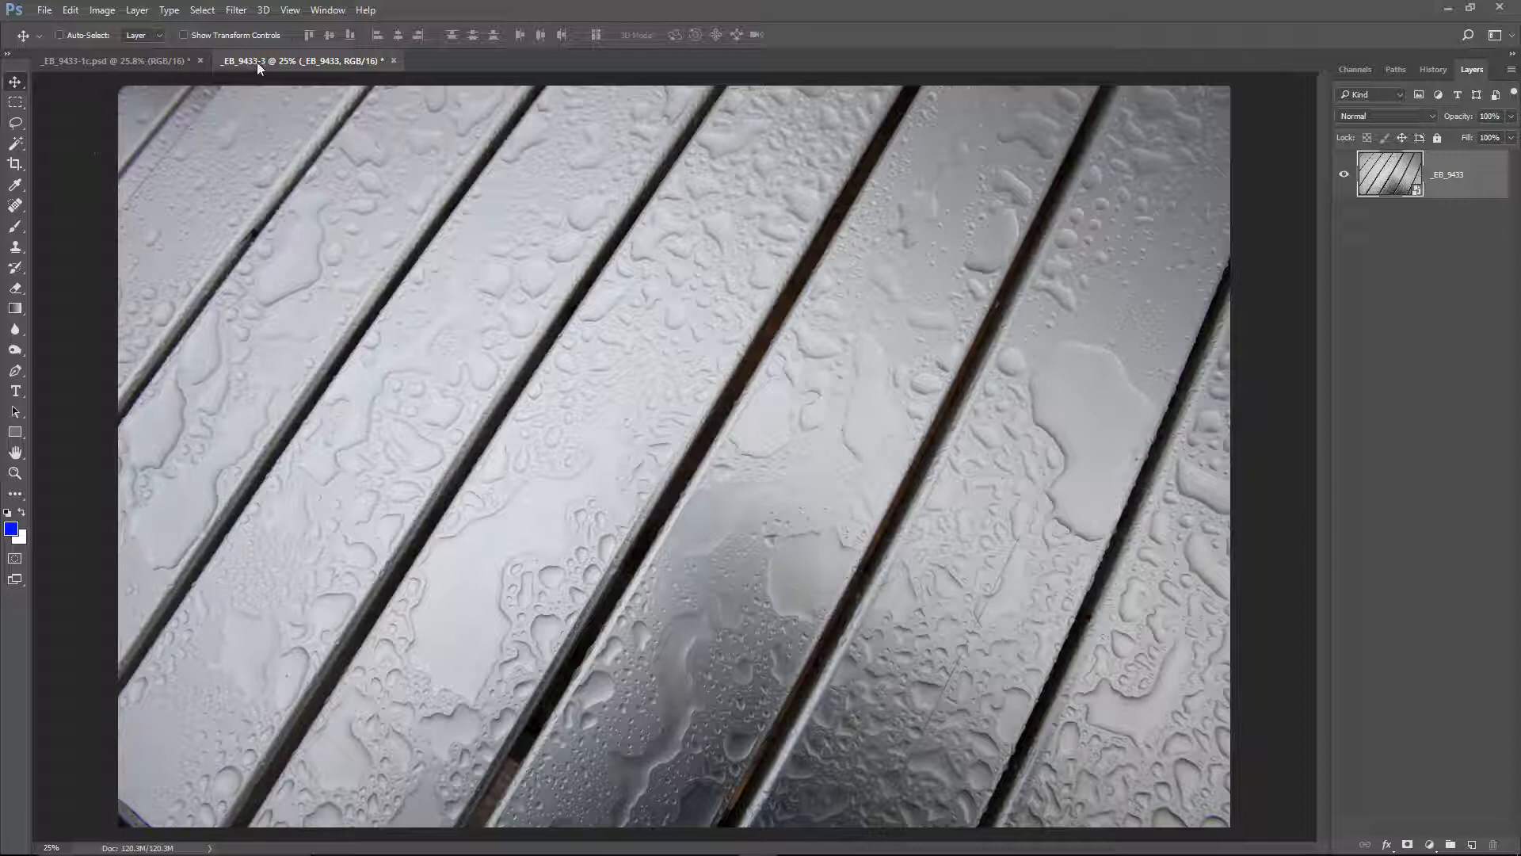
{"action": "left_click", "coordinate": [131, 63]}
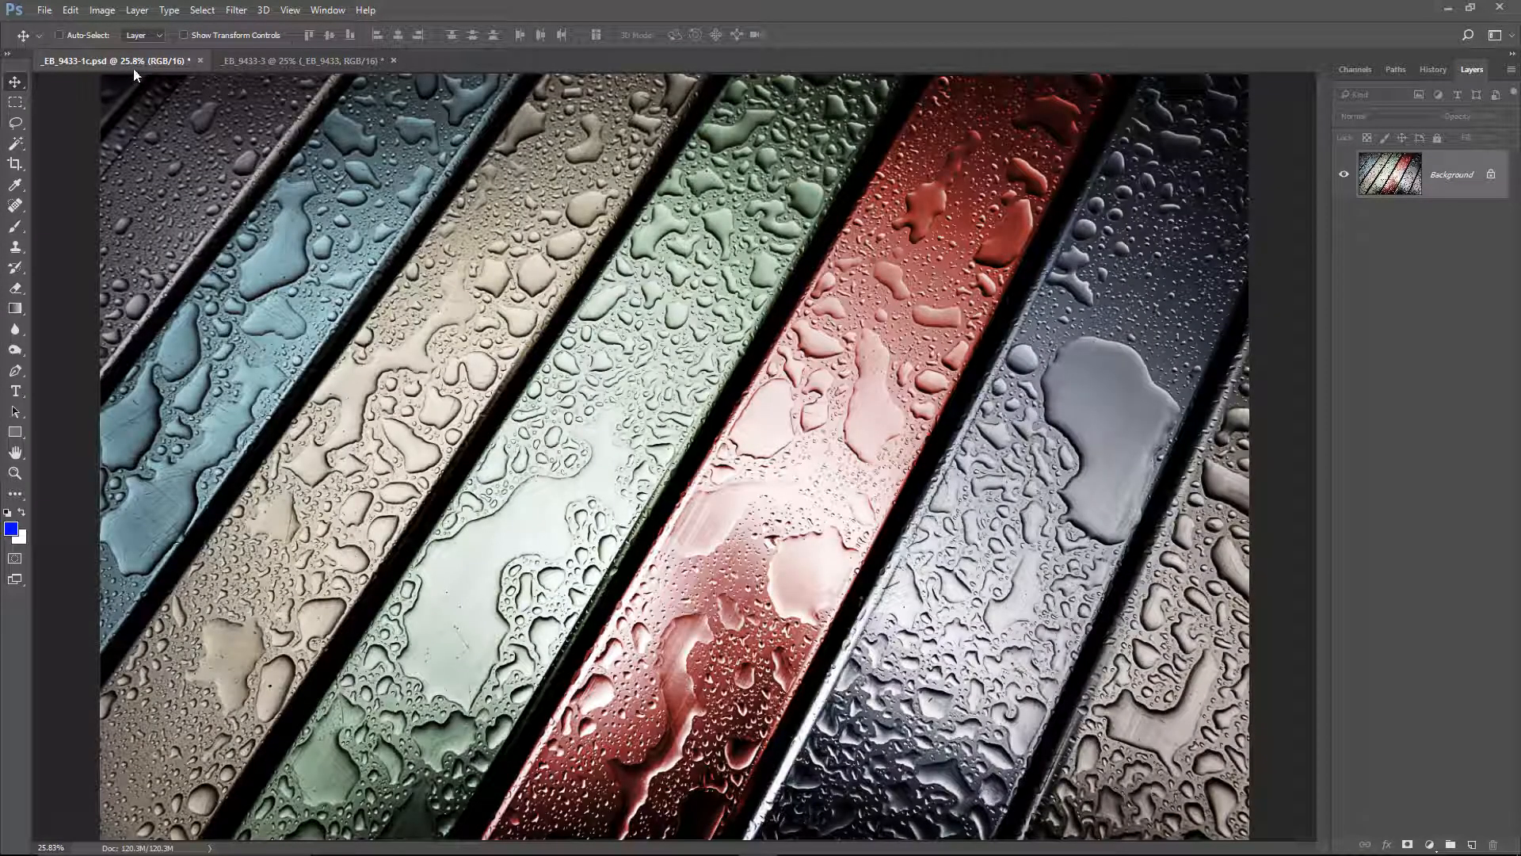
{"action": "left_click", "coordinate": [307, 62]}
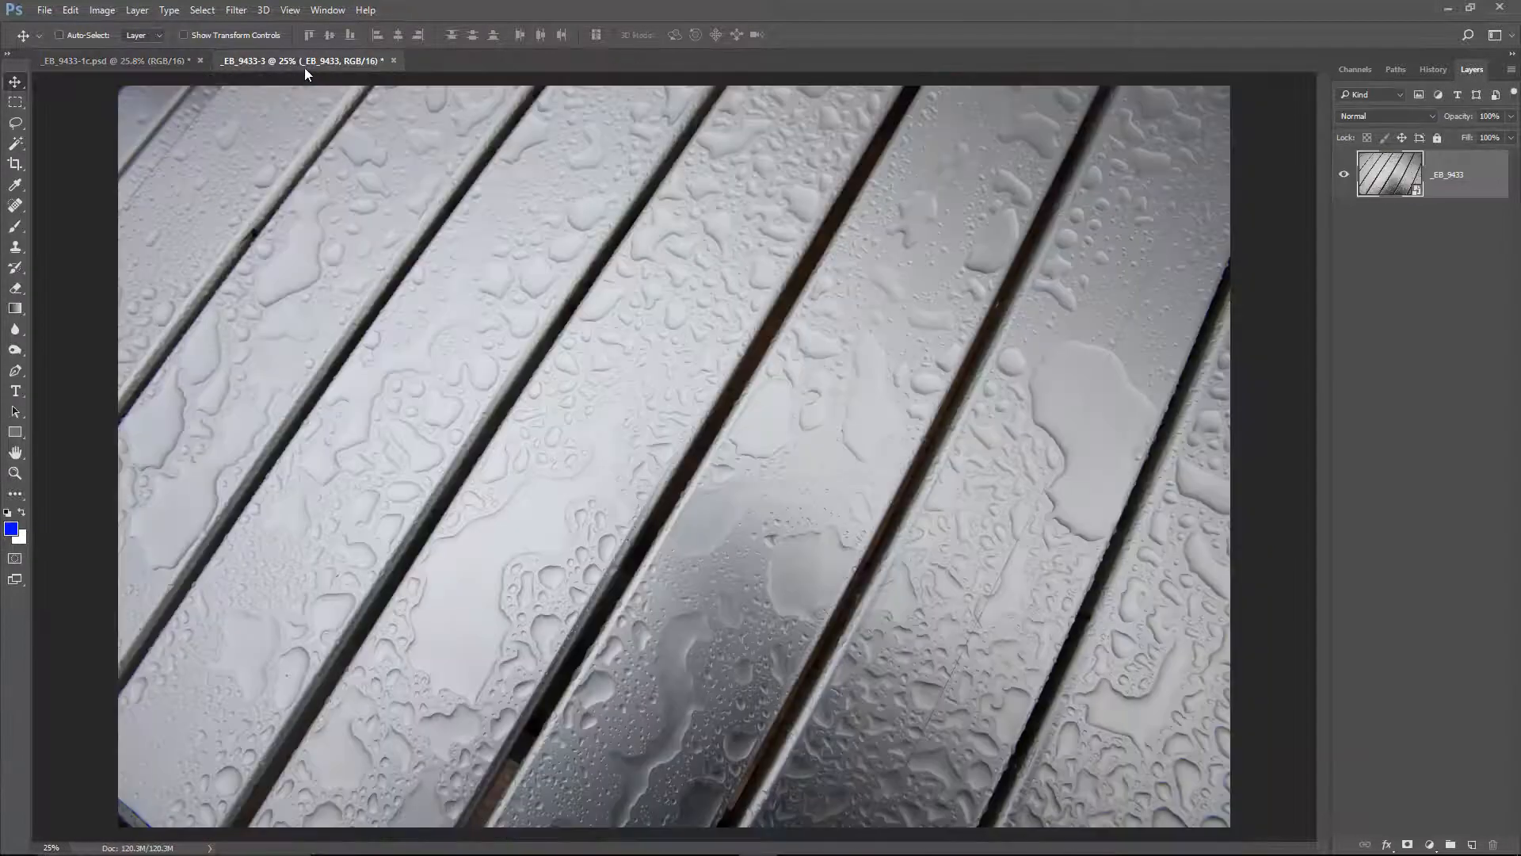
{"action": "left_click", "coordinate": [127, 63]}
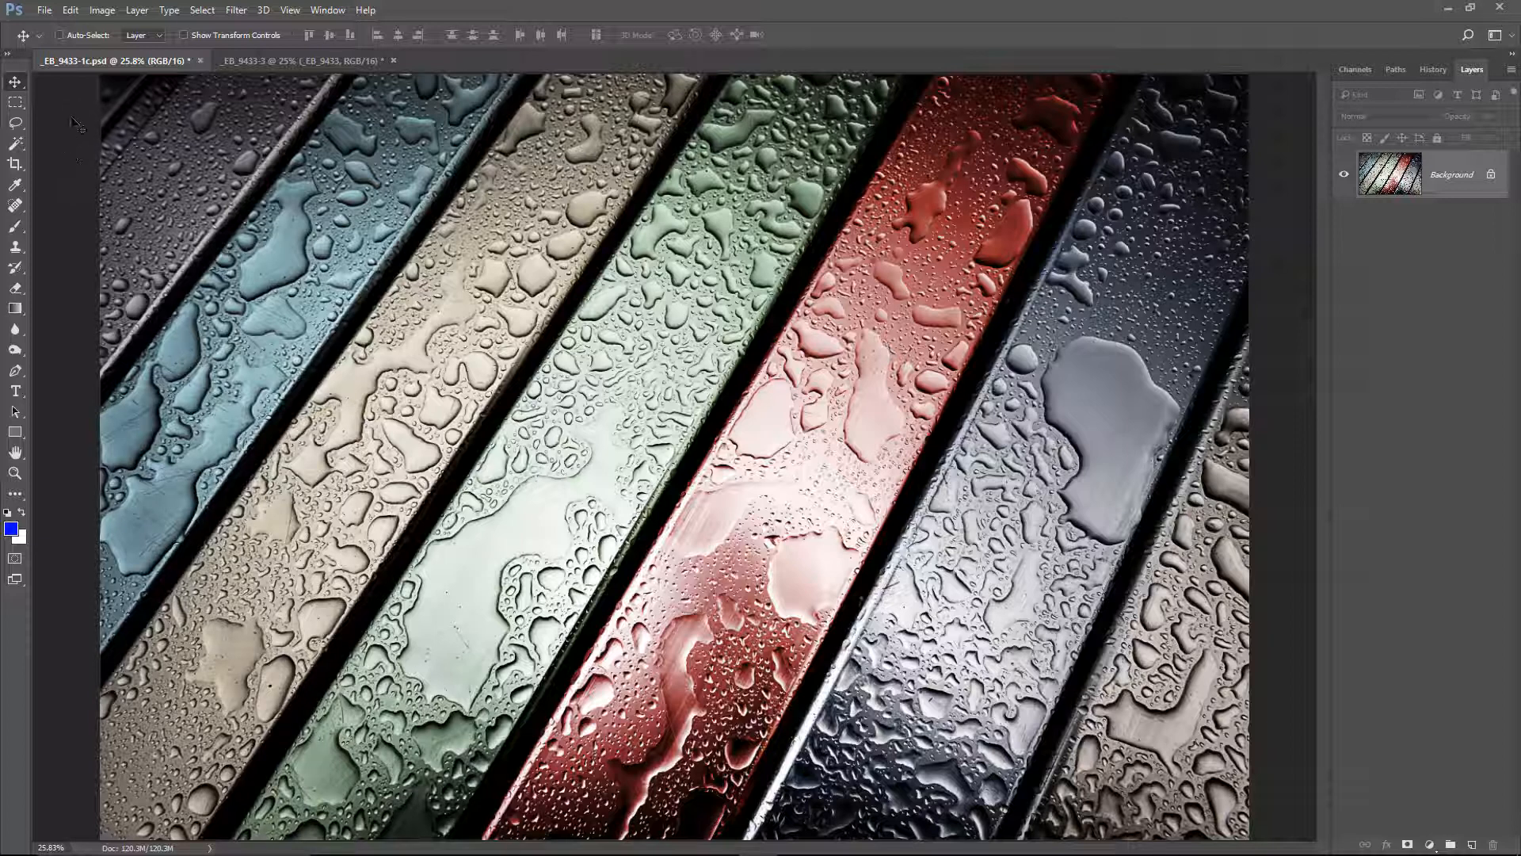
{"action": "left_click", "coordinate": [287, 60]}
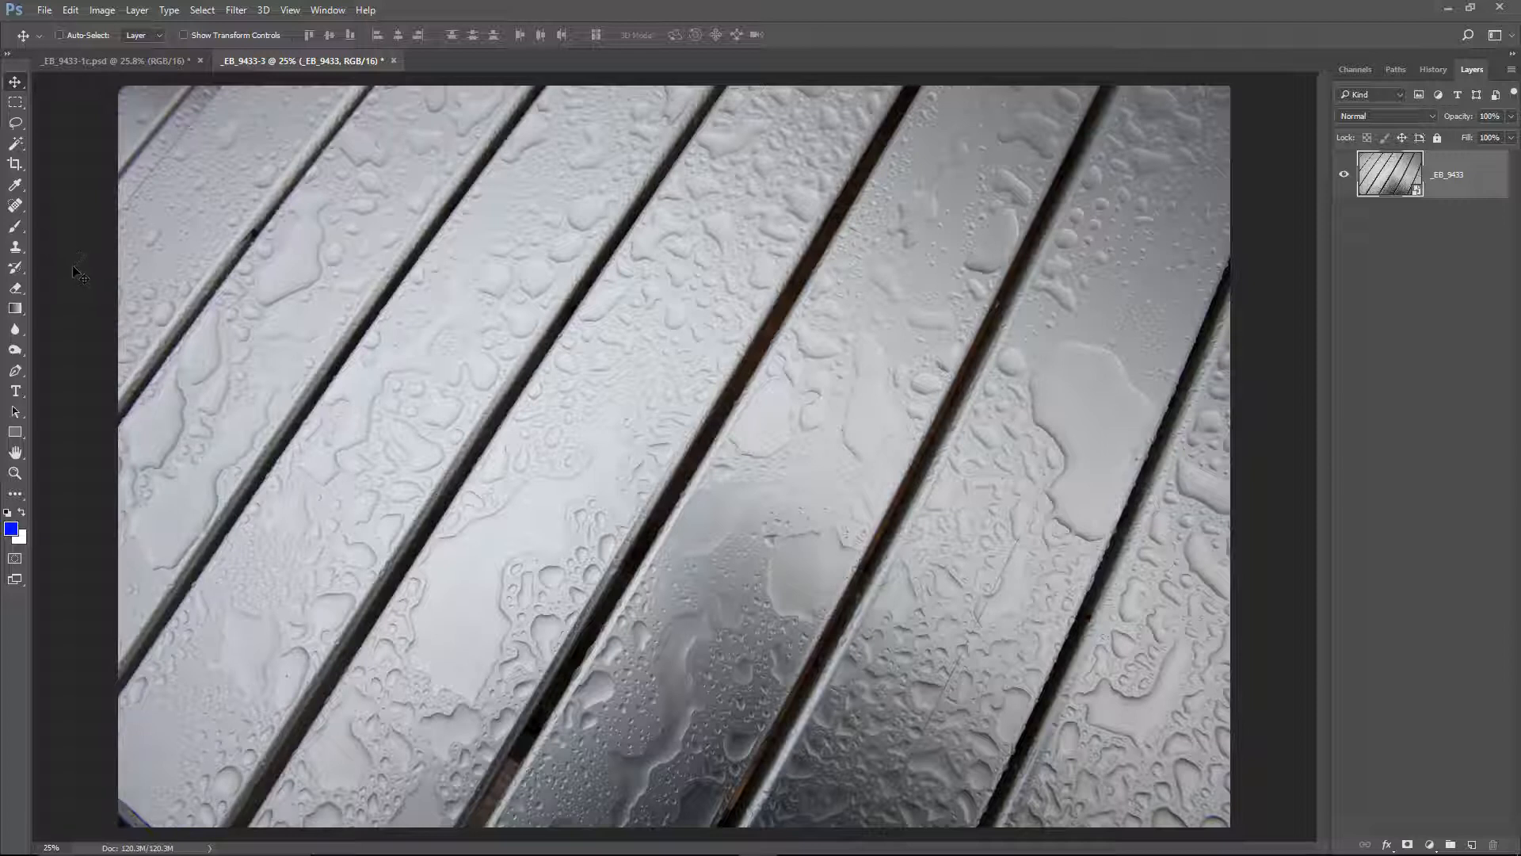
{"action": "left_click", "coordinate": [130, 60]}
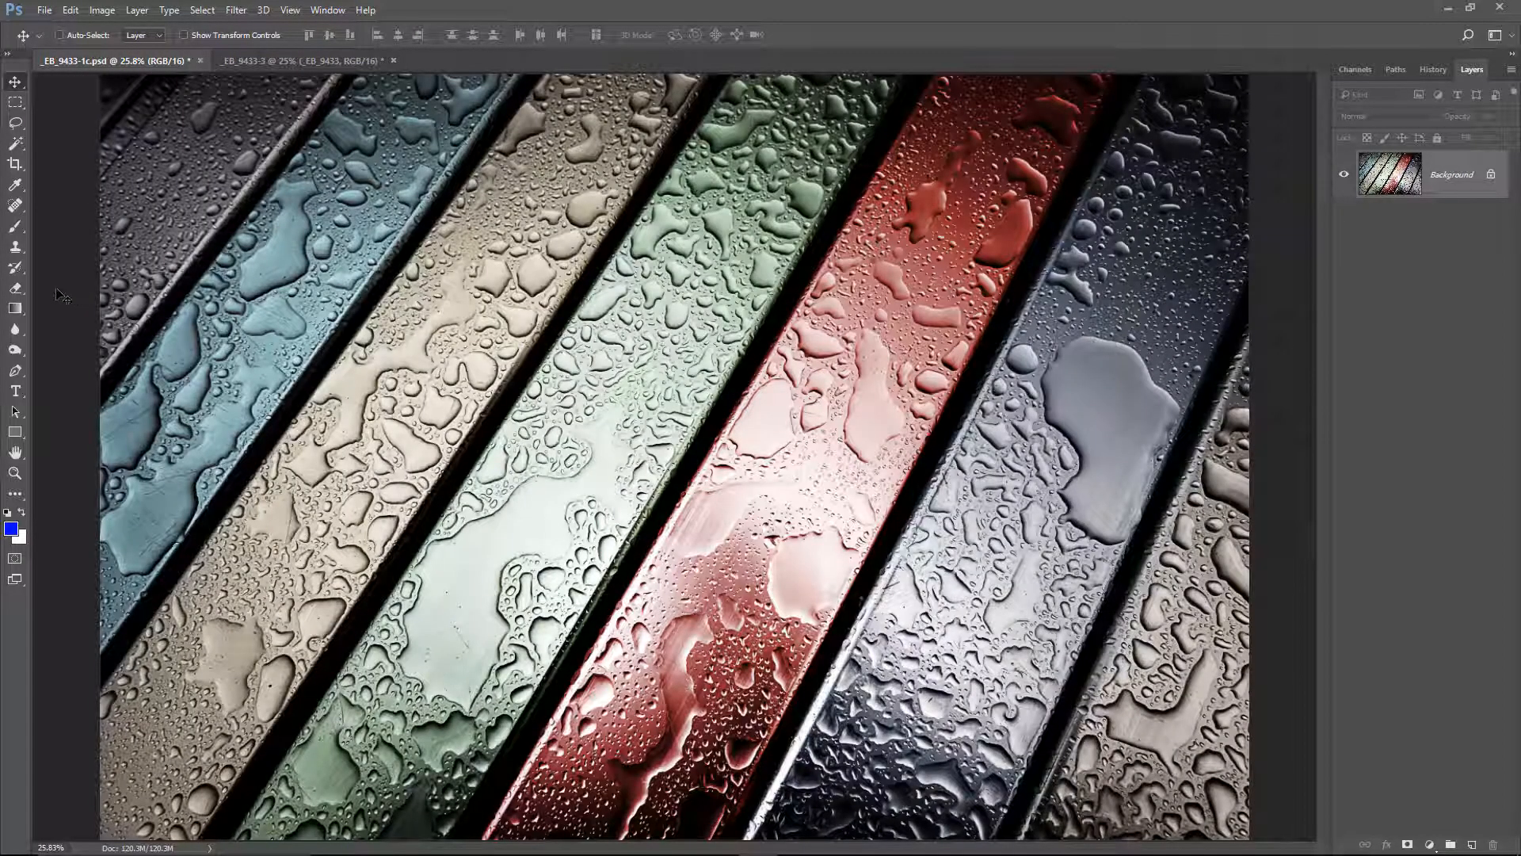